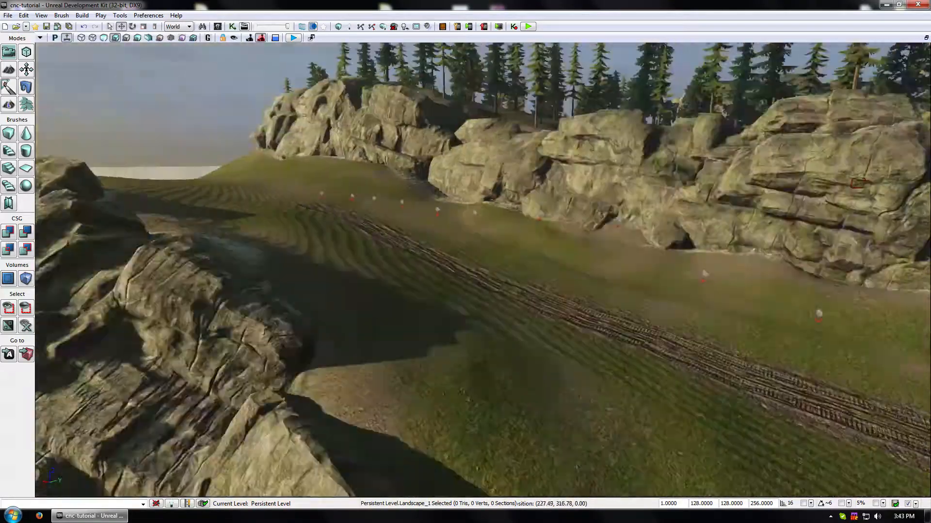
Step: Open the material instance MI_Tracks_Straight_03 used by the decal at the near end of the muddy track
{"action": "left_click_drag", "start_coordinate": [454, 337], "coordinate": [586, 329]}
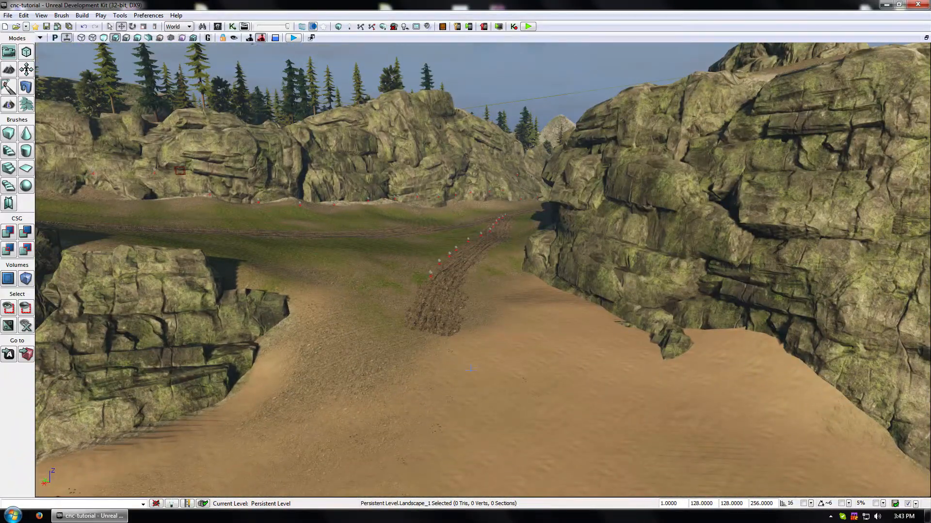
{"action": "middle_click_drag", "start_coordinate": [471, 369], "coordinate": [432, 340]}
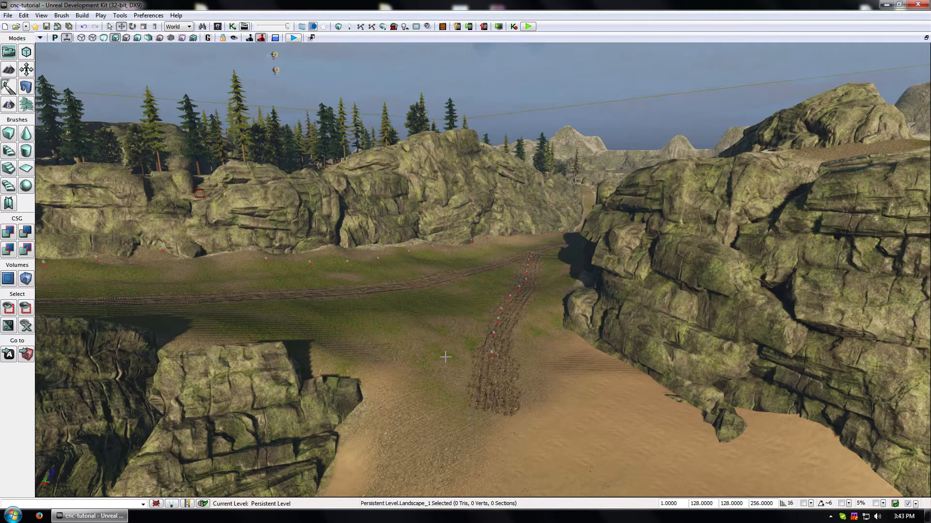
{"action": "left_click_drag", "start_coordinate": [442, 341], "coordinate": [444, 337]}
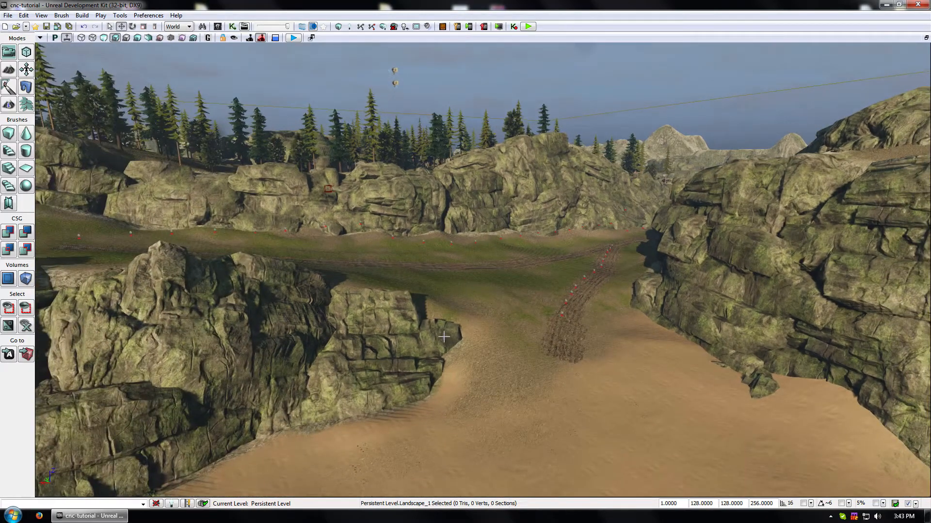
{"action": "left_click_drag", "start_coordinate": [469, 290], "coordinate": [432, 194]}
{"action": "right_click_drag", "start_coordinate": [432, 194], "coordinate": [577, 230]}
{"action": "left_click_drag", "start_coordinate": [465, 371], "coordinate": [468, 353]}
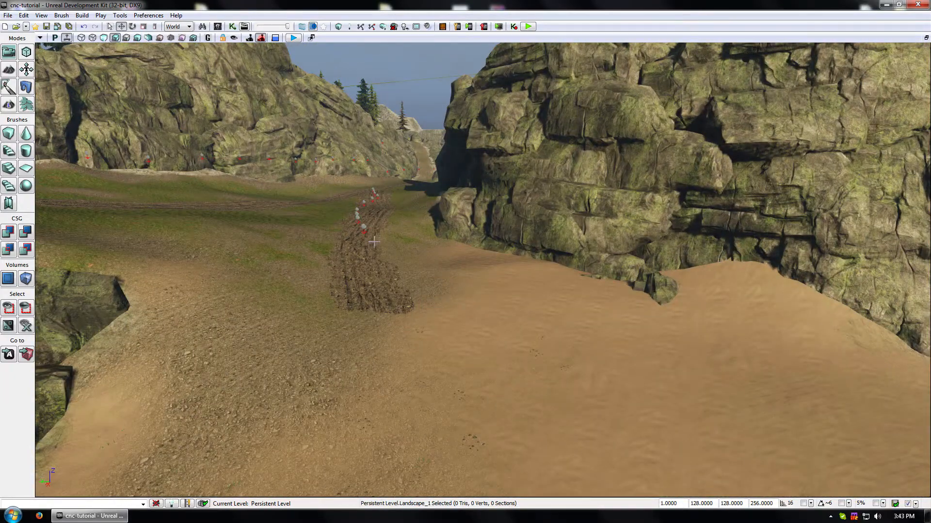
{"action": "mouse_move", "coordinate": [505, 352]}
{"action": "right_mouse_down"}
{"action": "mouse_move", "coordinate": [500, 315]}
{"action": "mouse_move", "coordinate": [497, 352]}
{"action": "right_mouse_up"}
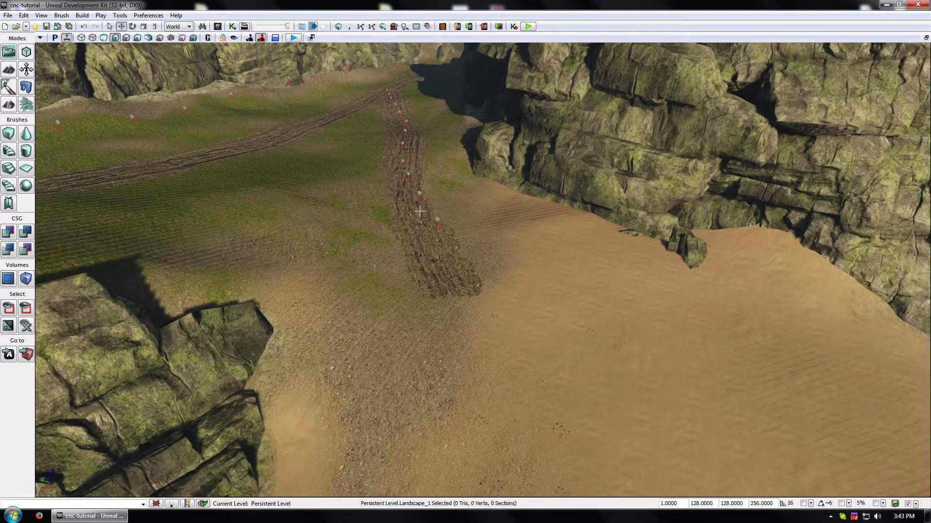
{"action": "double_click", "coordinate": [436, 221]}
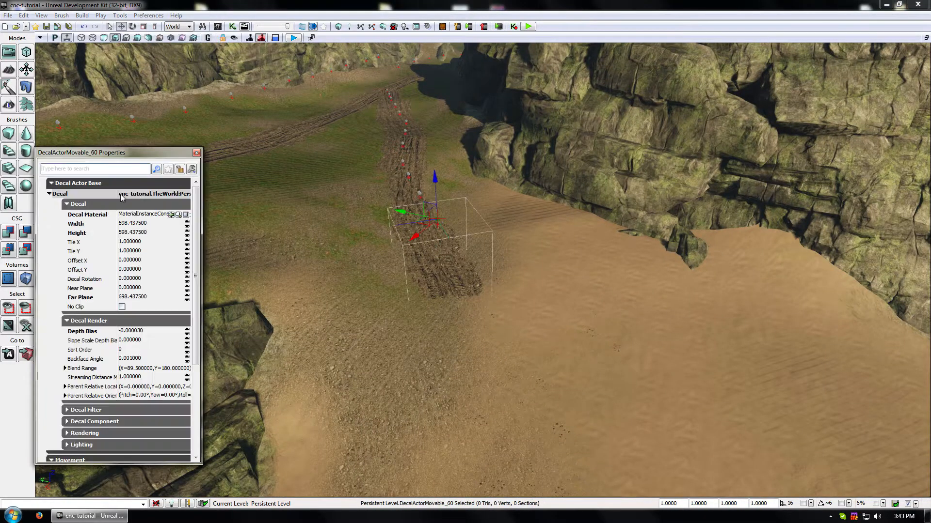
{"action": "left_click", "coordinate": [178, 215]}
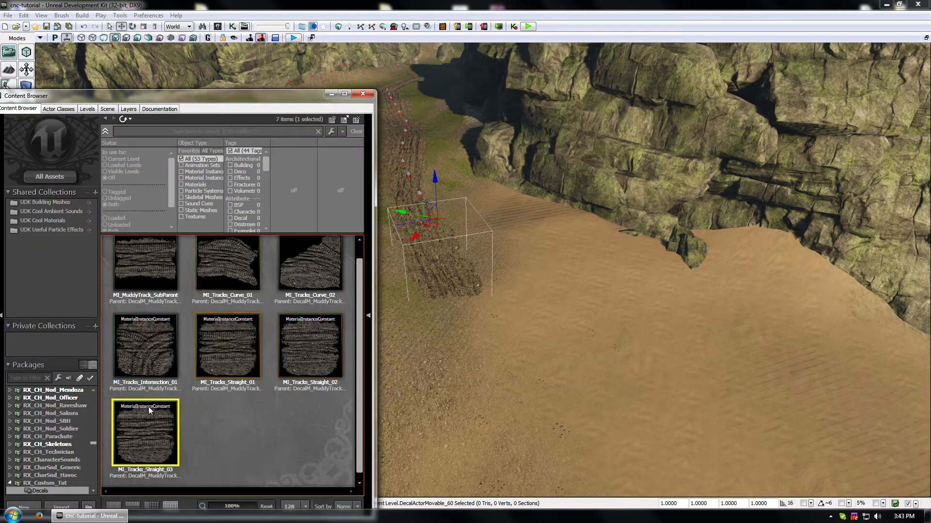
{"action": "double_click", "coordinate": [161, 432]}
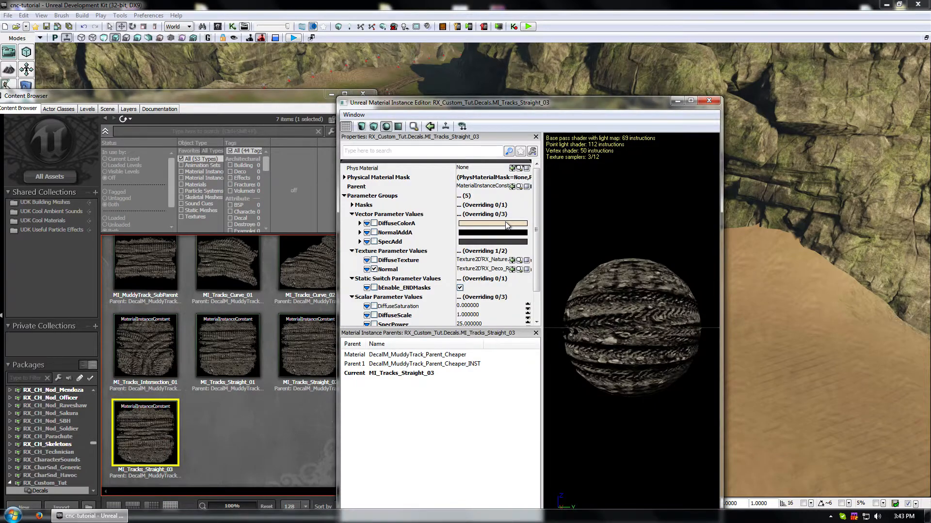
Step: Copy its parent instance DecalM_MuddyTrack_Parent_Cheaper_INST within the RX_Custom_Tut mats group as DecalM_sandyTrack_Parent_Cheaper_INST
{"action": "left_click", "coordinate": [518, 188]}
{"action": "right_click", "coordinate": [211, 278]}
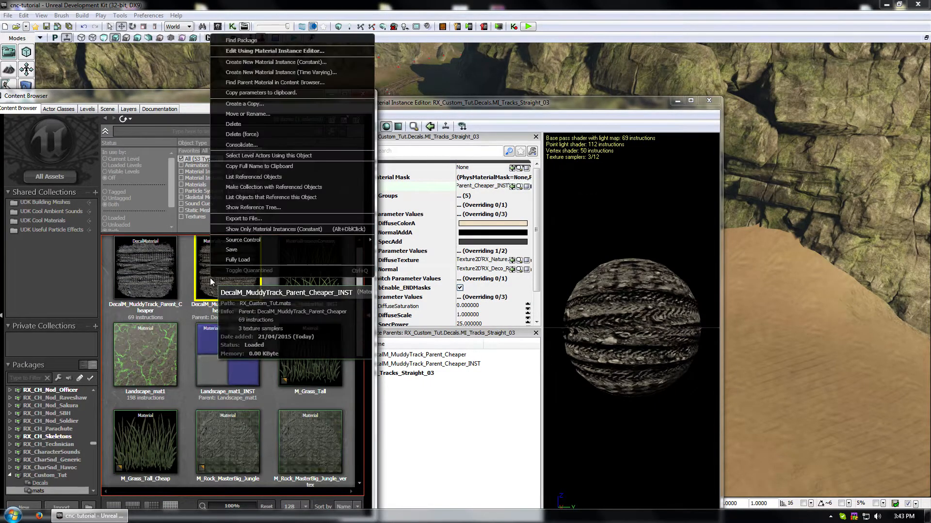
{"action": "left_click", "coordinate": [205, 284]}
{"action": "right_click", "coordinate": [206, 284]}
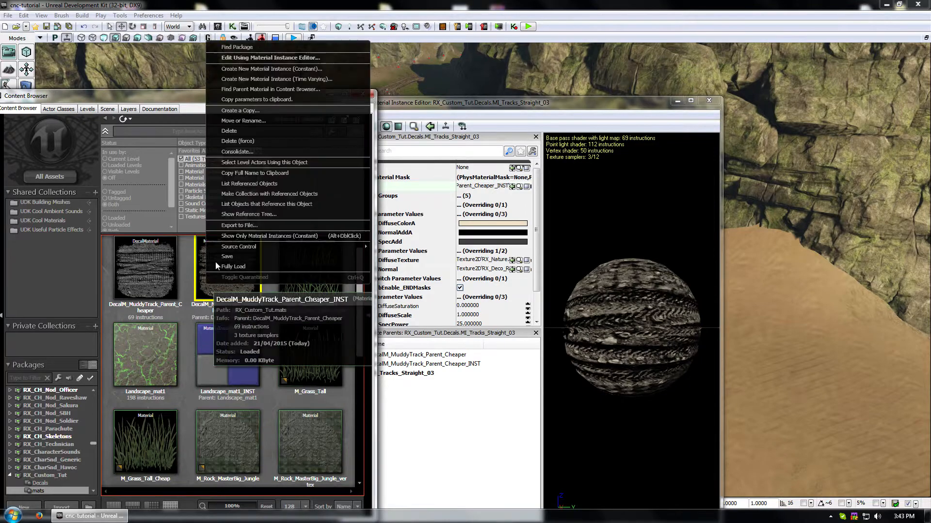
{"action": "left_click", "coordinate": [250, 111]}
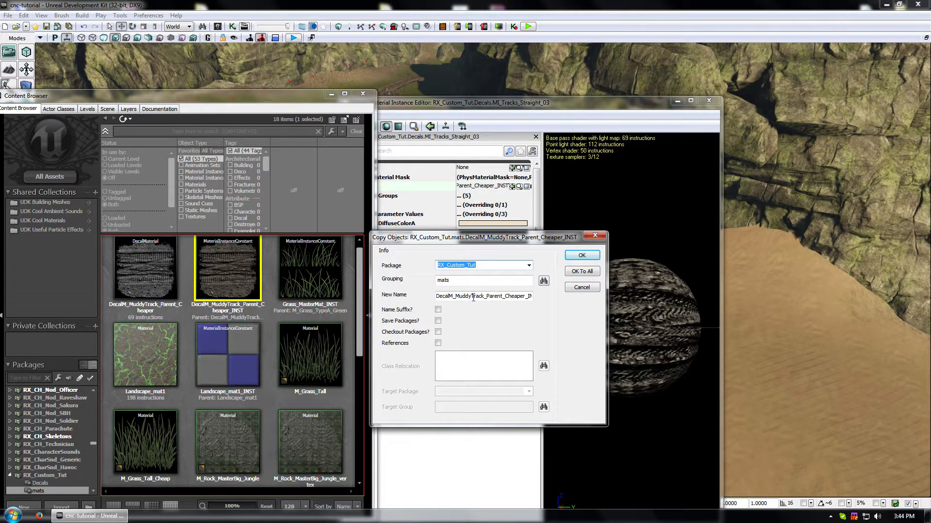
{"action": "left_click_drag", "start_coordinate": [472, 297], "coordinate": [462, 297]}
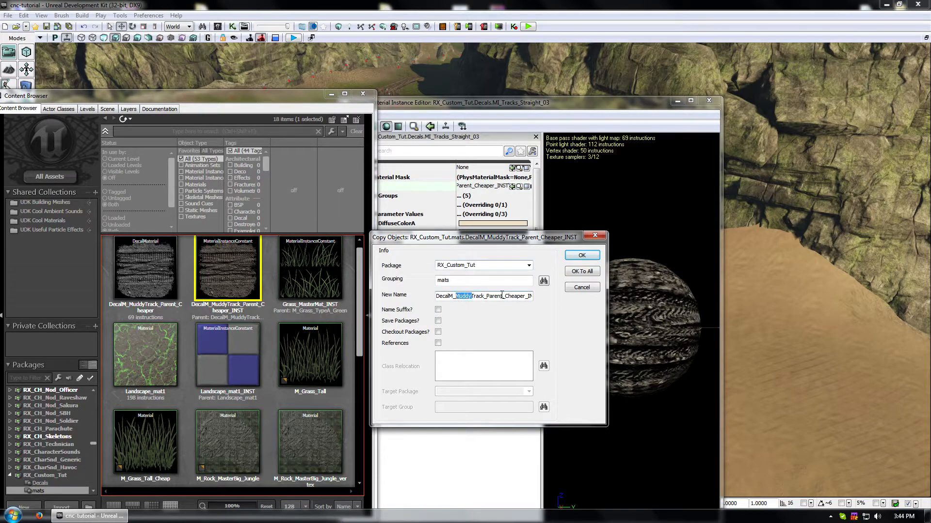
{"action": "type", "text": "sandy"}
{"action": "left_click", "coordinate": [584, 258]}
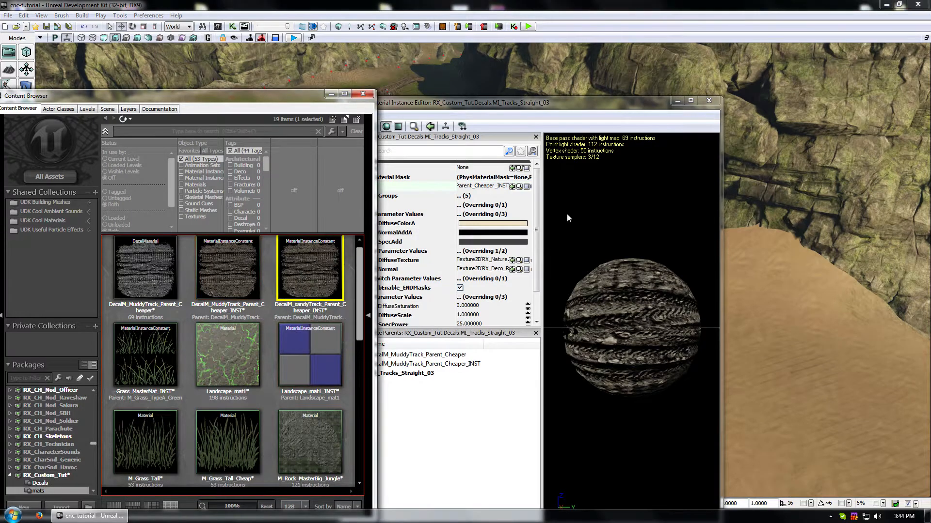
Step: Find the landscape's material through the landscape actor's properties and open its base material Landscape_mat1
{"action": "left_click", "coordinate": [537, 229]}
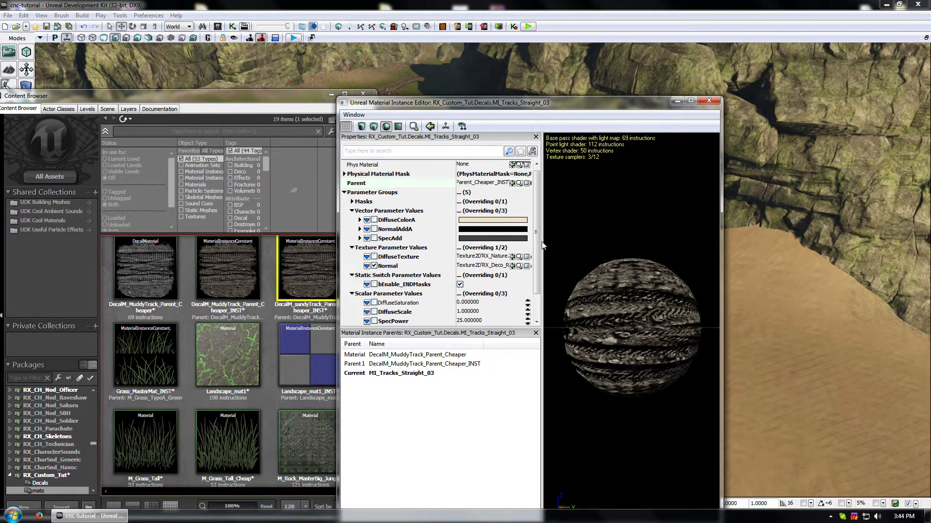
{"action": "scroll", "coordinate": [537, 228], "scroll_direction": "down", "scroll_amount": 1}
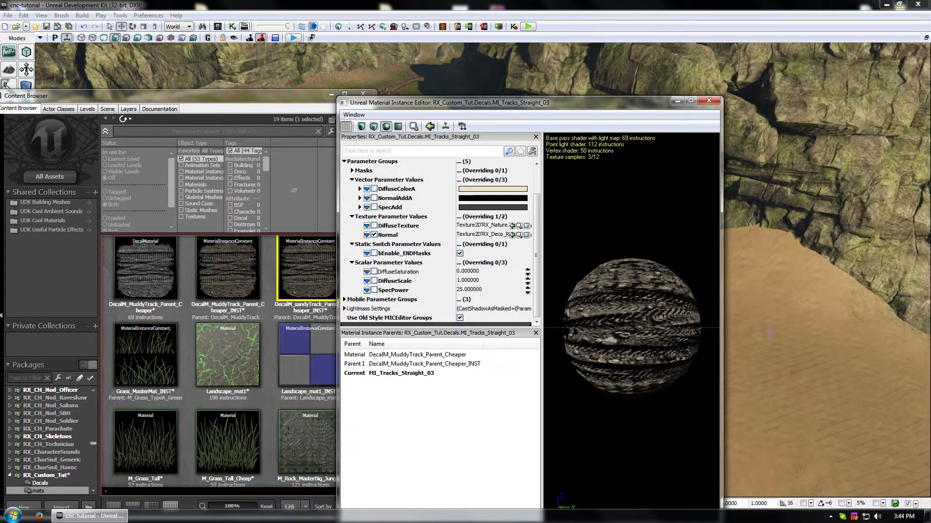
{"action": "double_click", "coordinate": [738, 302]}
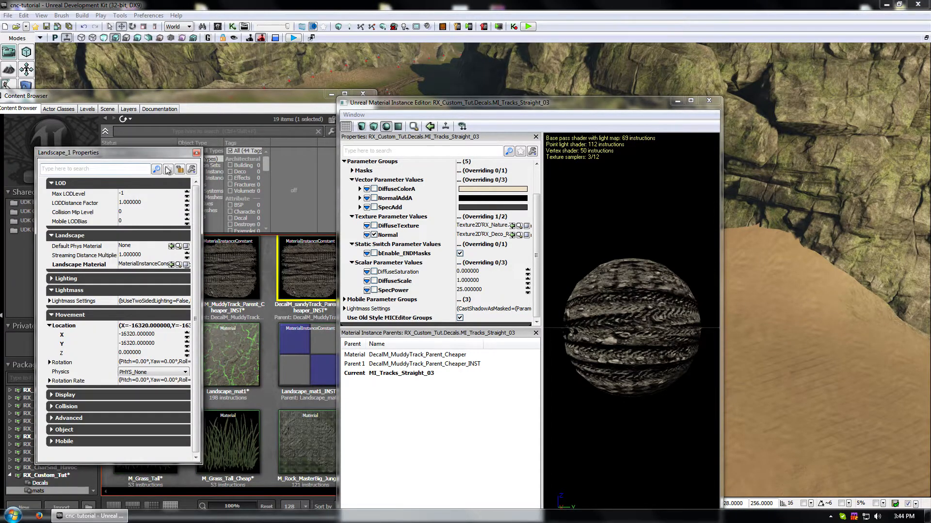
{"action": "left_click", "coordinate": [178, 264]}
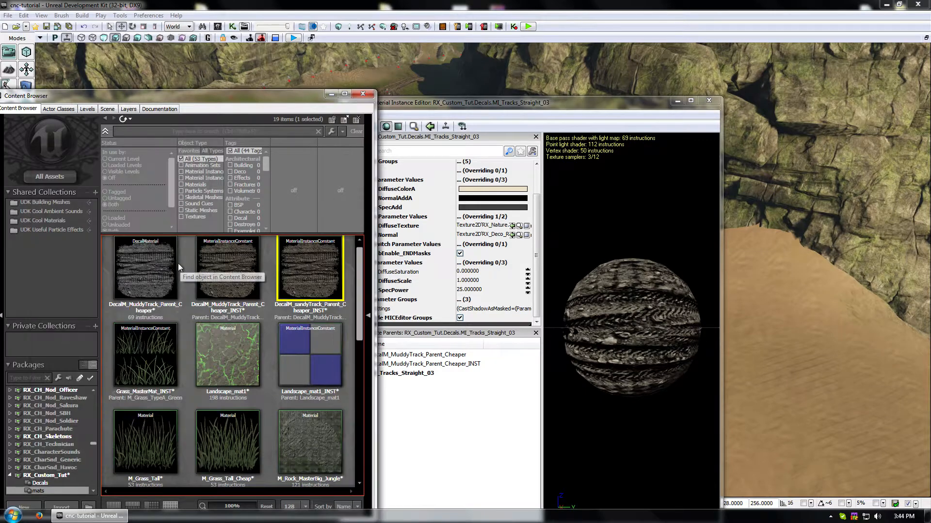
{"action": "double_click", "coordinate": [321, 358]}
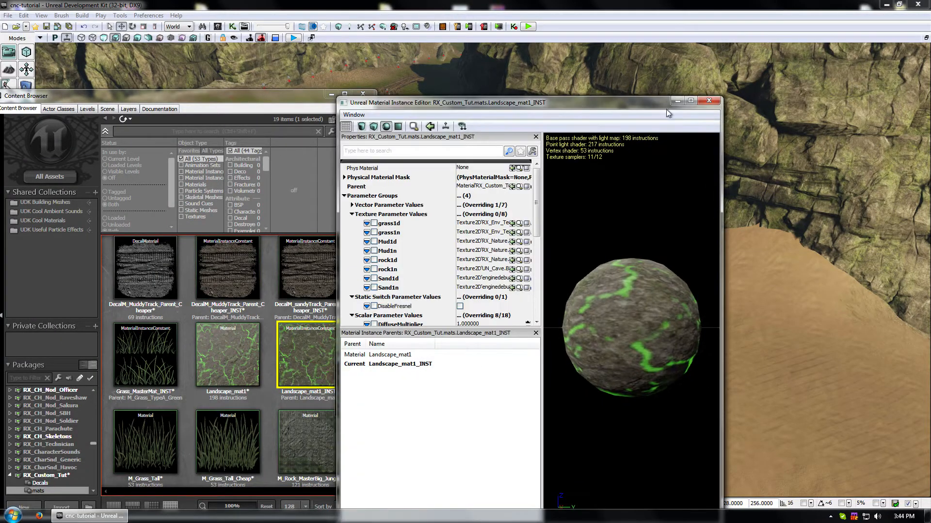
{"action": "left_click", "coordinate": [710, 101]}
{"action": "double_click", "coordinate": [238, 350]}
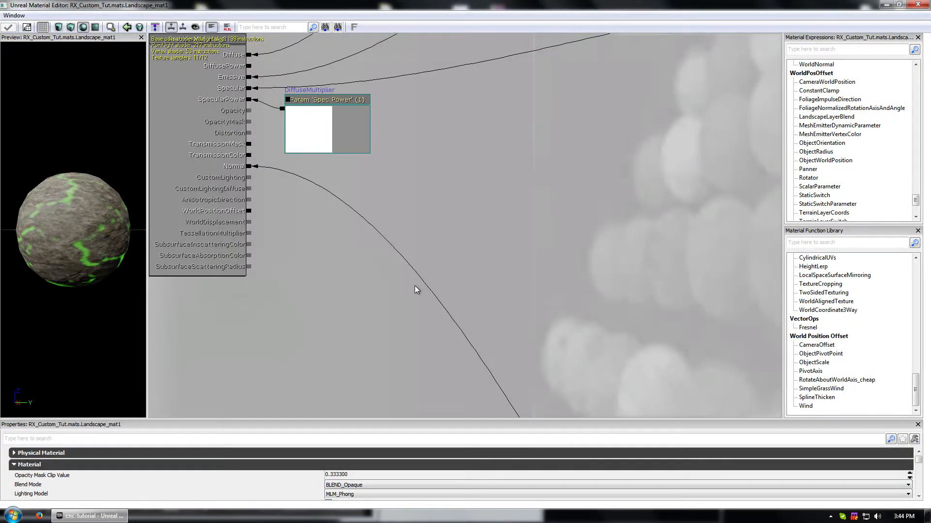
Step: Locate the DrySand_D texture of the Sand1d parameter in the Content Browser and close the landscape material
{"action": "scroll", "coordinate": [334, 228], "scroll_direction": "down", "scroll_amount": 8}
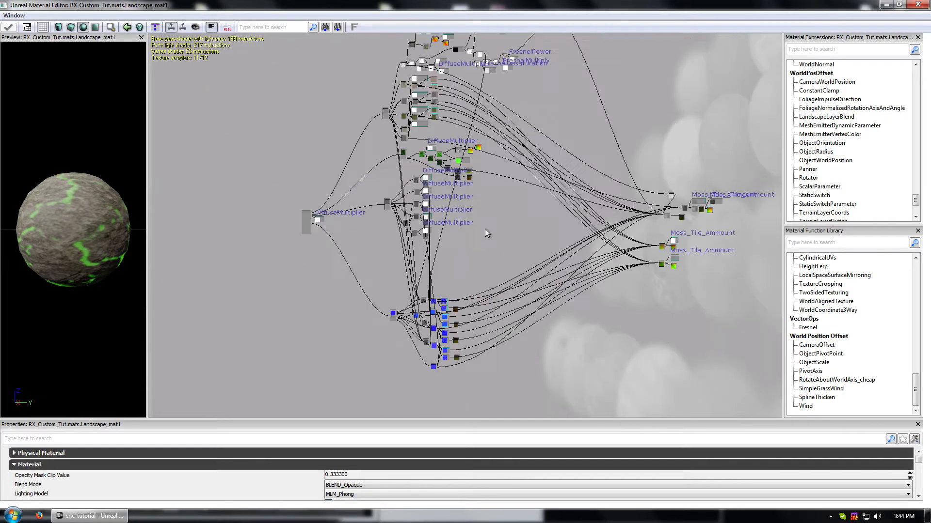
{"action": "left_click_drag", "start_coordinate": [484, 229], "coordinate": [459, 299]}
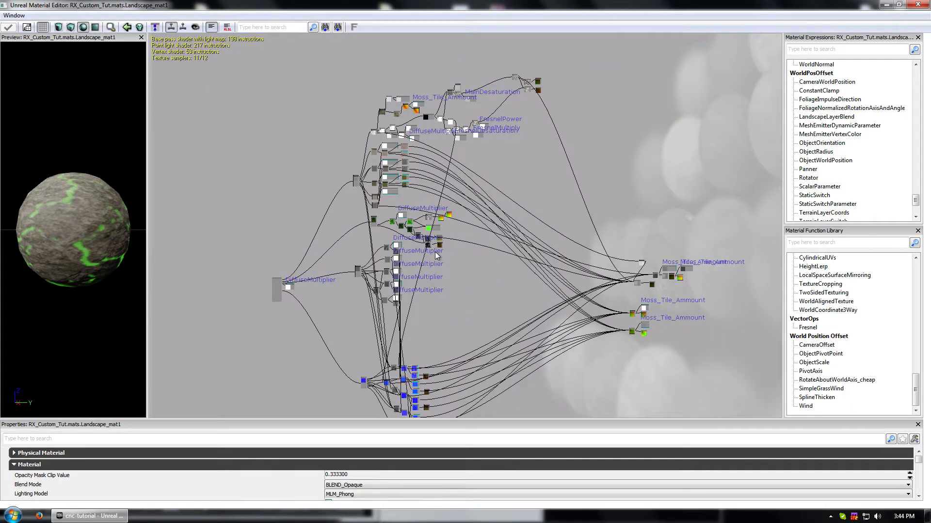
{"action": "scroll", "coordinate": [420, 287], "scroll_direction": "up", "scroll_amount": 4}
{"action": "left_click_drag", "start_coordinate": [440, 266], "coordinate": [550, 301]}
{"action": "left_click_drag", "start_coordinate": [558, 334], "coordinate": [563, 347]}
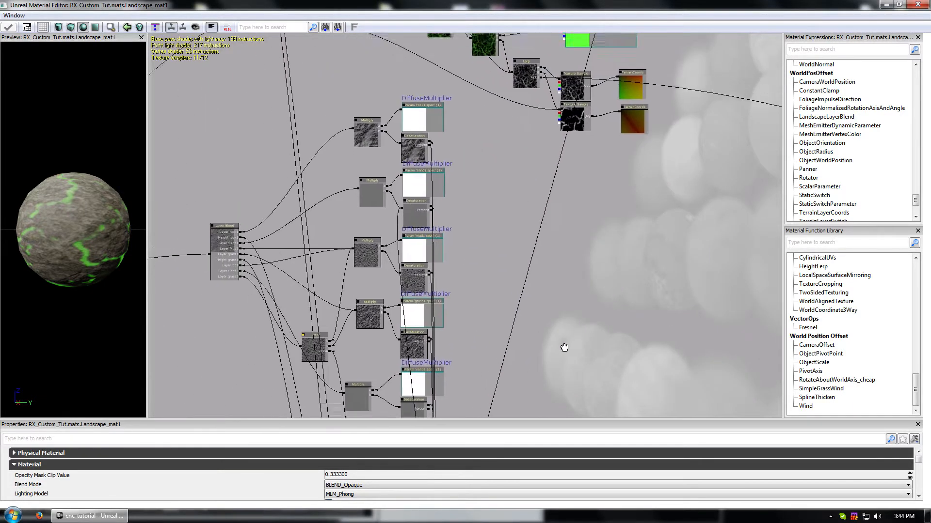
{"action": "scroll", "coordinate": [594, 266], "scroll_direction": "down", "scroll_amount": 4}
{"action": "scroll", "coordinate": [591, 181], "scroll_direction": "up", "scroll_amount": 4}
{"action": "left_click_drag", "start_coordinate": [591, 184], "coordinate": [586, 220]}
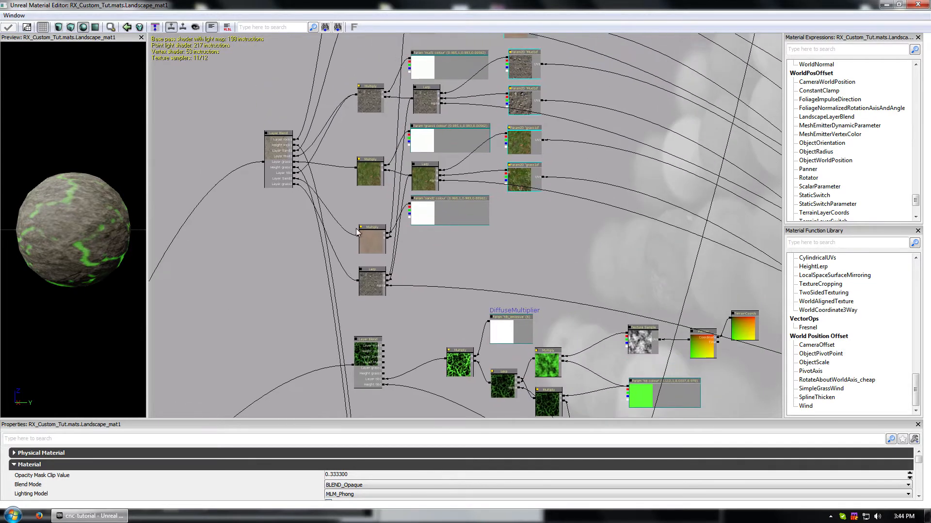
{"action": "left_click", "coordinate": [379, 243]}
{"action": "left_click_drag", "start_coordinate": [483, 240], "coordinate": [464, 419]}
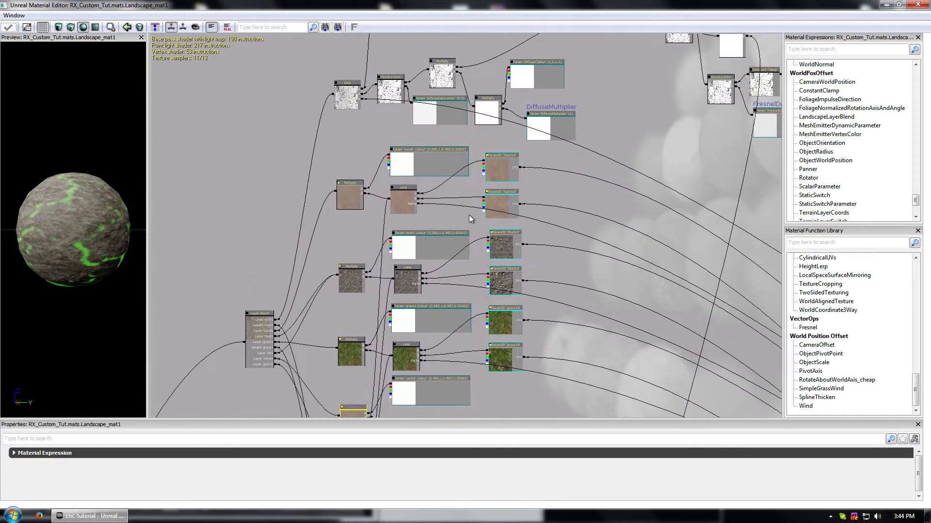
{"action": "left_click", "coordinate": [501, 202]}
{"action": "left_click", "coordinate": [275, 474]}
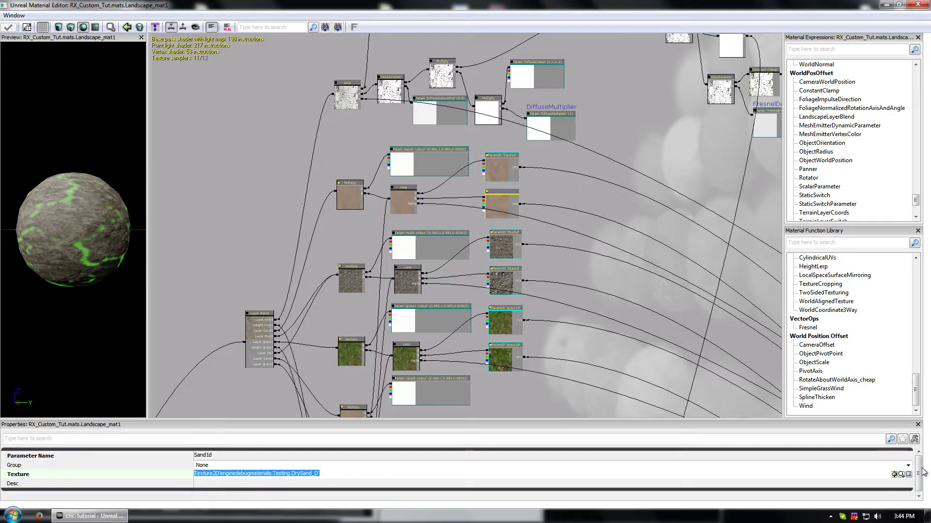
{"action": "left_click", "coordinate": [901, 475]}
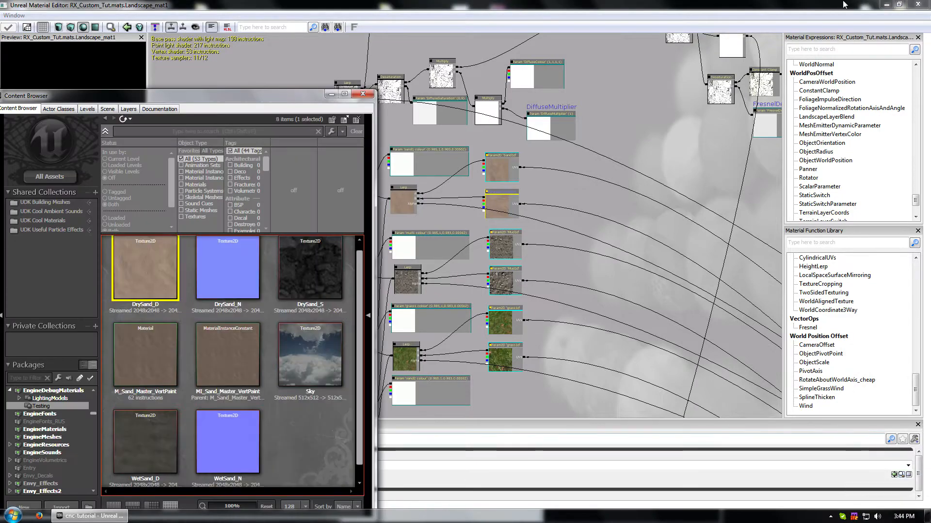
{"action": "left_click", "coordinate": [908, 18]}
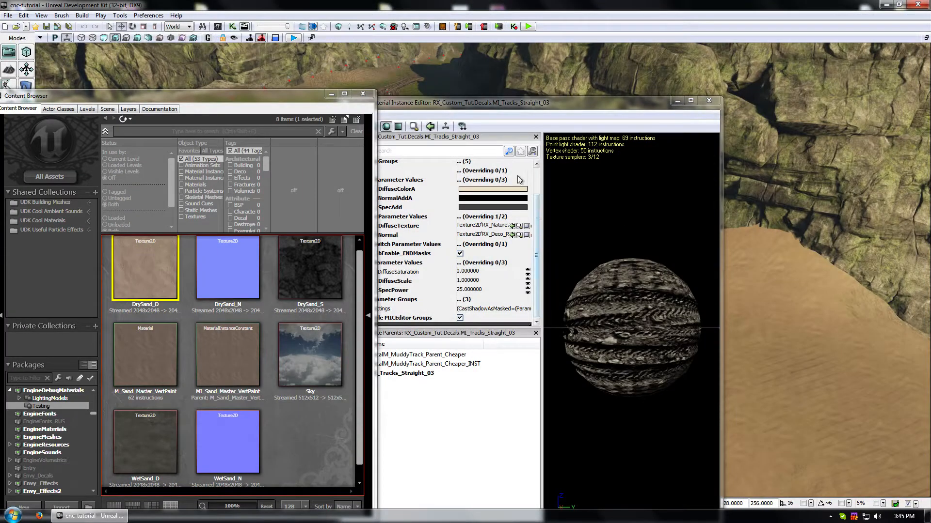
Step: Override the DiffuseTexture of MI_Tracks_Straight_03 with DrySand_D and inspect the preview sphere
{"action": "left_click", "coordinate": [494, 227]}
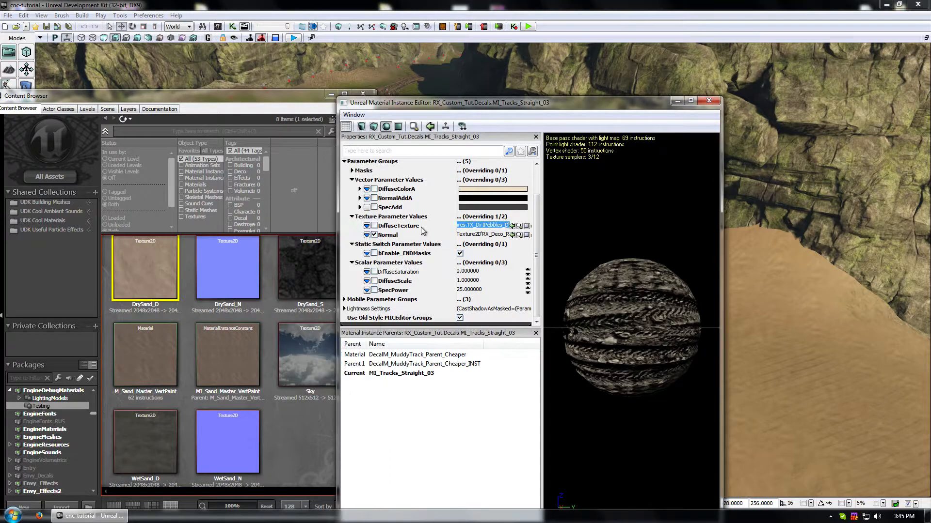
{"action": "left_click", "coordinate": [512, 226]}
{"action": "left_click", "coordinate": [374, 226]}
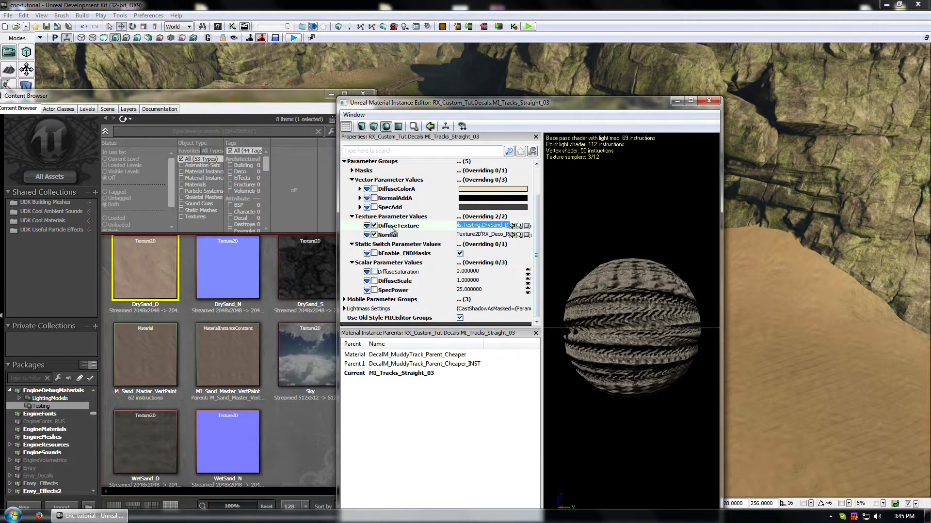
{"action": "mouse_move", "coordinate": [646, 334]}
{"action": "left_mouse_down"}
{"action": "mouse_move", "coordinate": [635, 318]}
{"action": "mouse_move", "coordinate": [646, 335]}
{"action": "left_mouse_up"}
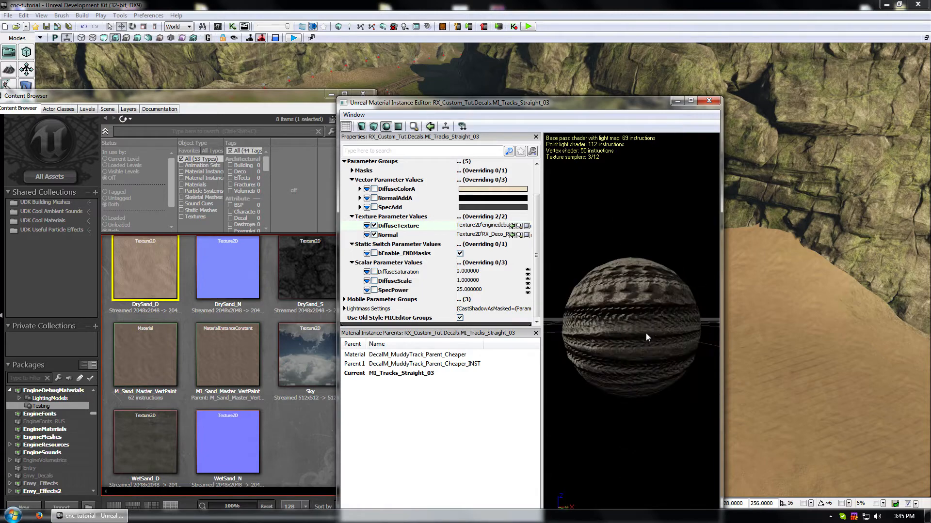
{"action": "left_click", "coordinate": [678, 103]}
Step: Close the editor, find the nearest track decal's material through its actor properties and reopen MI_Tracks_Straight_03
{"action": "left_click_drag", "start_coordinate": [457, 81], "coordinate": [429, 39]}
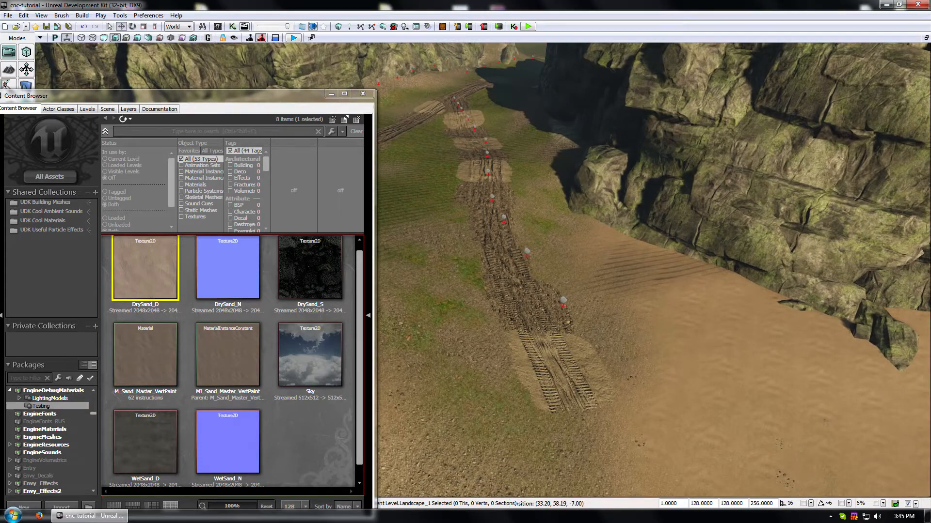
{"action": "left_click_drag", "start_coordinate": [537, 339], "coordinate": [541, 344]}
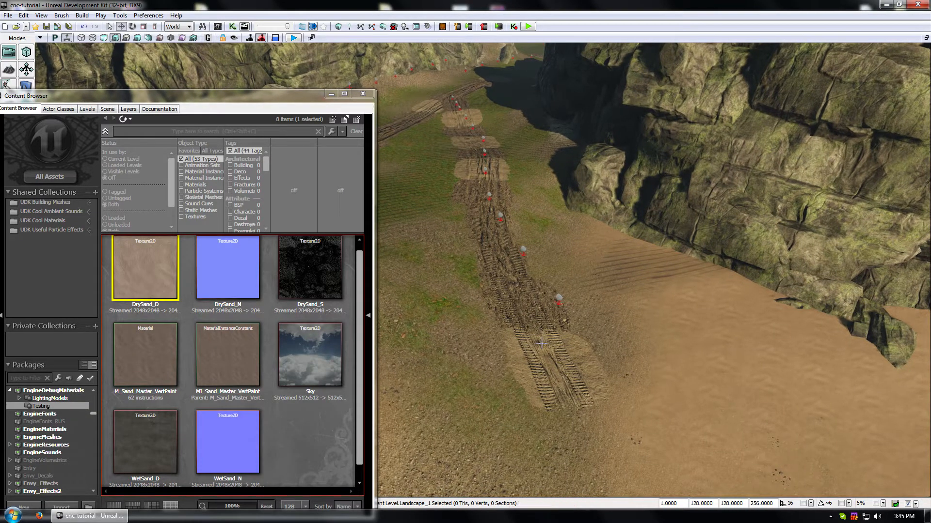
{"action": "double_click", "coordinate": [561, 296]}
{"action": "left_click", "coordinate": [178, 215]}
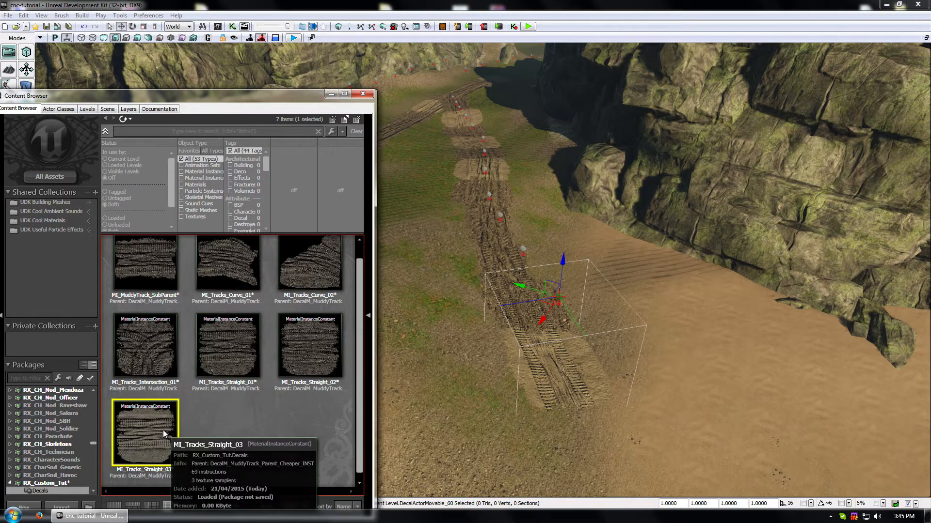
{"action": "double_click", "coordinate": [163, 429]}
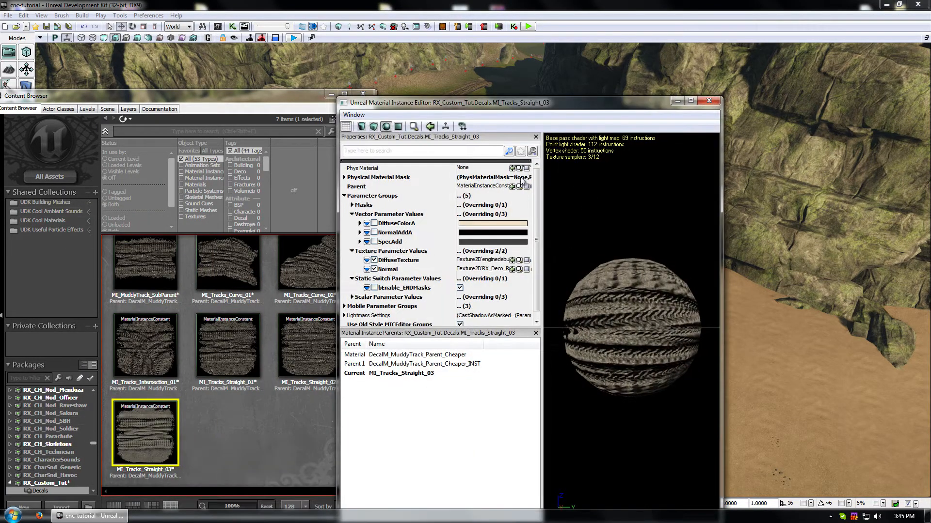
Step: Check the Parent of MI_Tracks_Straight_03 and MI_Tracks_Intersection_01 and locate their parent instance in the Content Browser
{"action": "left_click", "coordinate": [502, 188]}
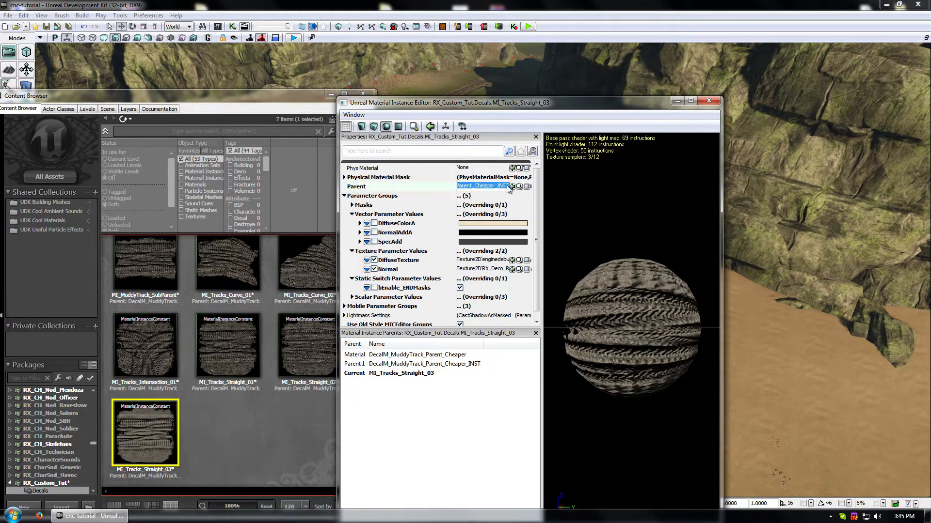
{"action": "double_click", "coordinate": [145, 345]}
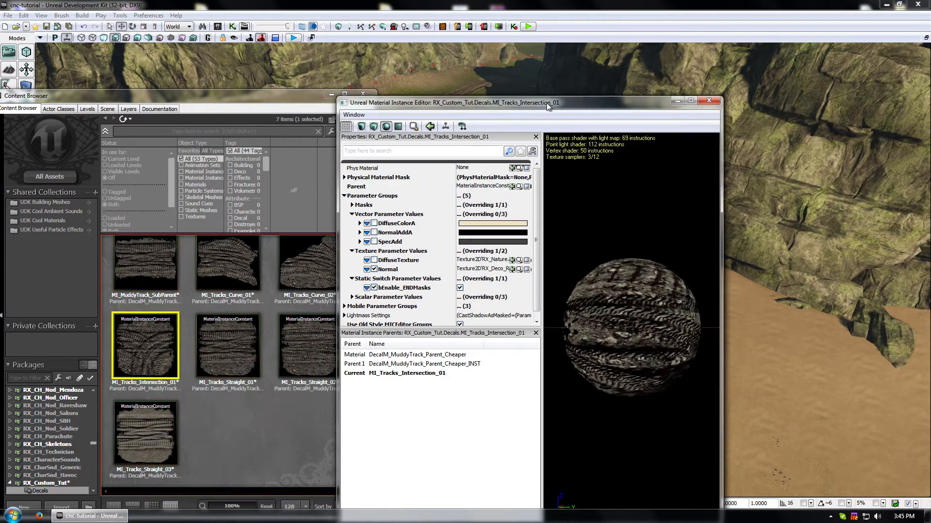
{"action": "left_click_drag", "start_coordinate": [539, 109], "coordinate": [771, 123]}
{"action": "left_click", "coordinate": [742, 201]}
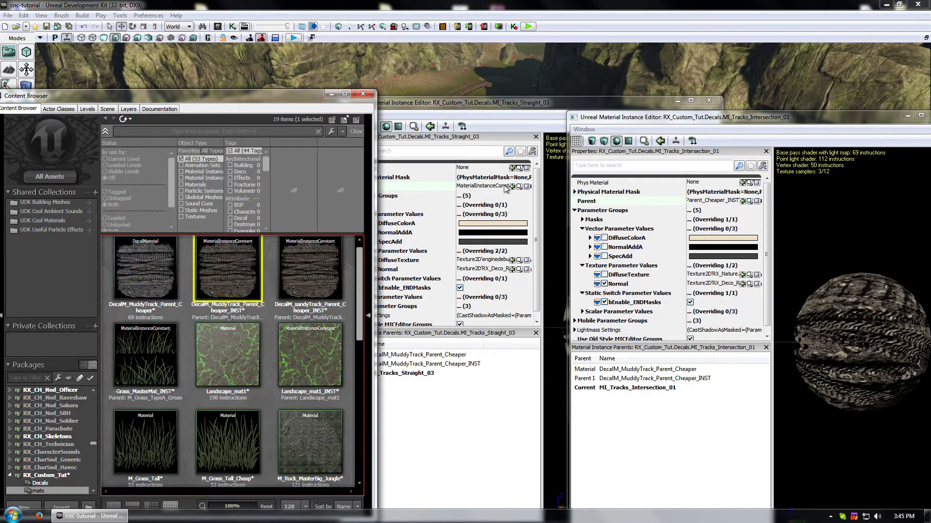
{"action": "left_click", "coordinate": [514, 188]}
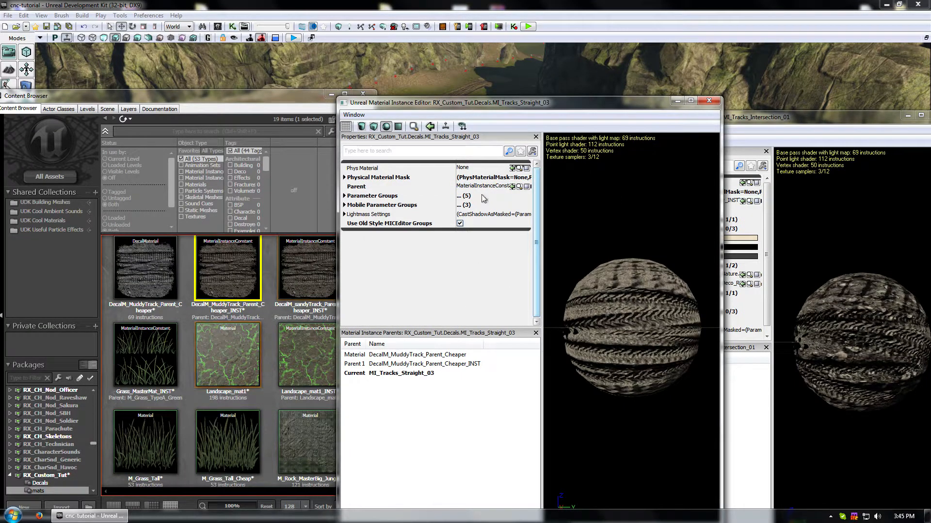
Step: Open DecalM_sandyTrack_Parent_Cheaper_INST from the mats group and minimize the Content Browser
{"action": "left_click", "coordinate": [319, 284]}
{"action": "double_click", "coordinate": [318, 274]}
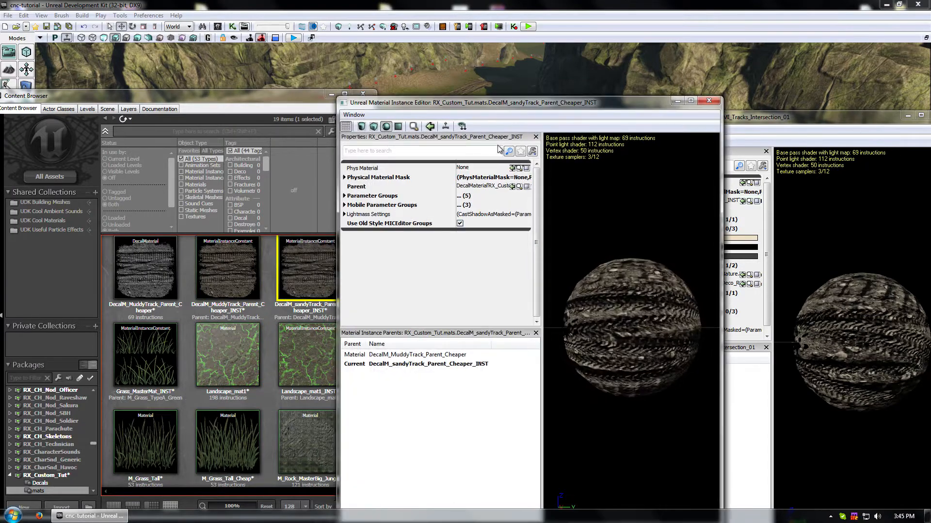
{"action": "left_click", "coordinate": [328, 94]}
Step: Close the editors of MI_Tracks_Intersection_01, MI_Tracks_Straight_03 and DecalM_sandyTrack_Parent_Cheaper_INST
{"action": "left_click", "coordinate": [813, 115]}
{"action": "left_click_drag", "start_coordinate": [813, 115], "coordinate": [540, 114]}
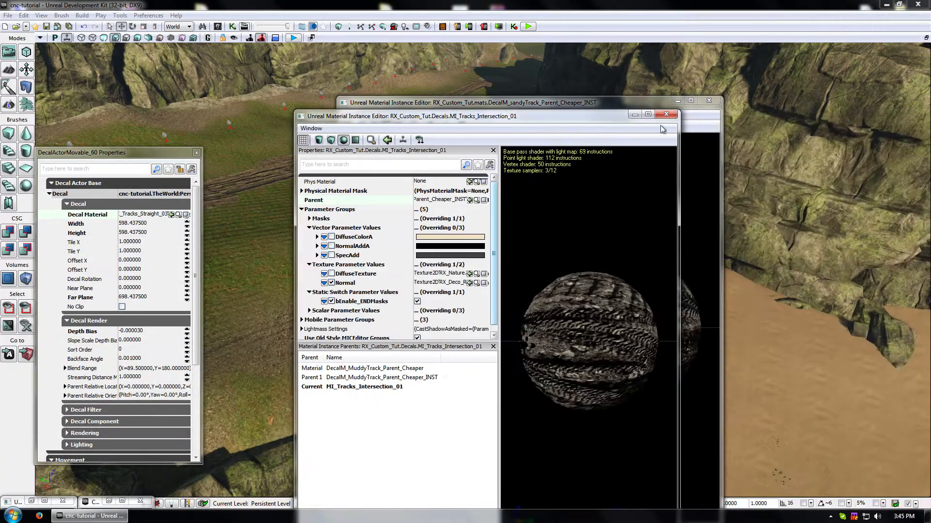
{"action": "left_click", "coordinate": [666, 114]}
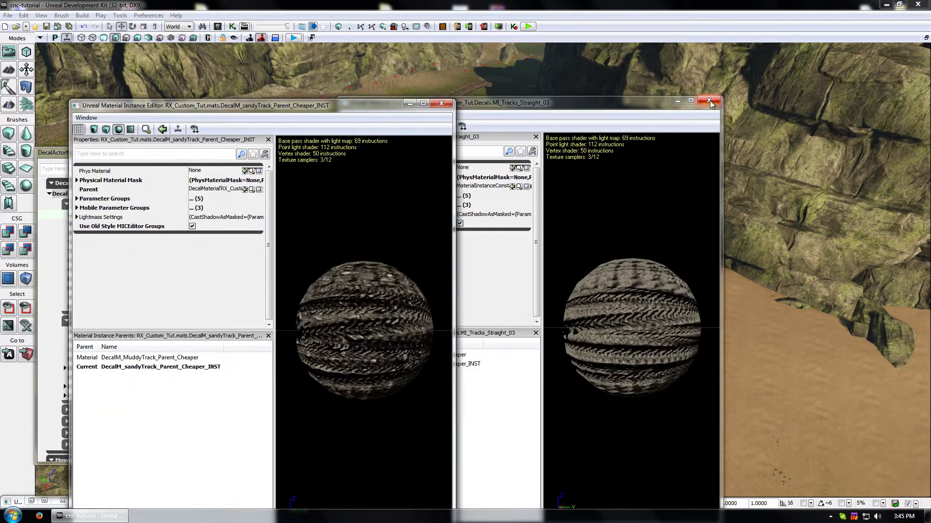
{"action": "left_click", "coordinate": [567, 104]}
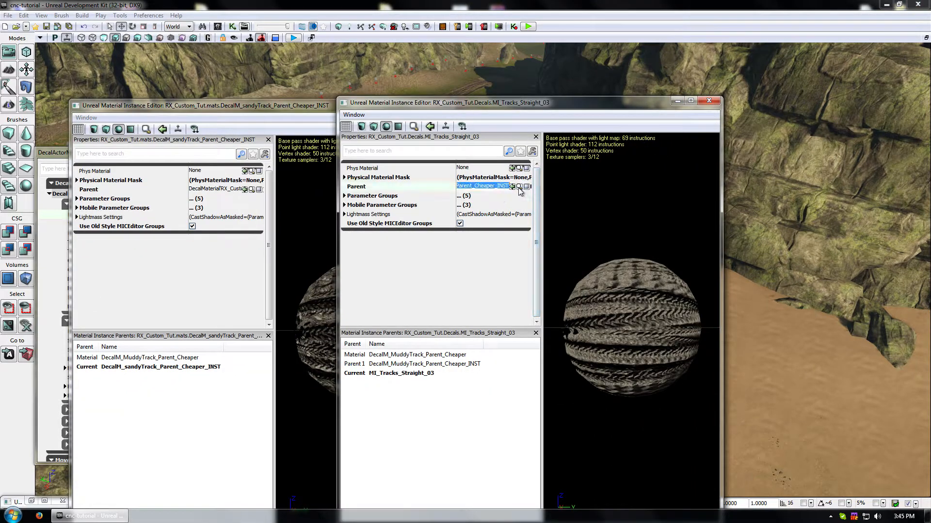
{"action": "left_click", "coordinate": [709, 100]}
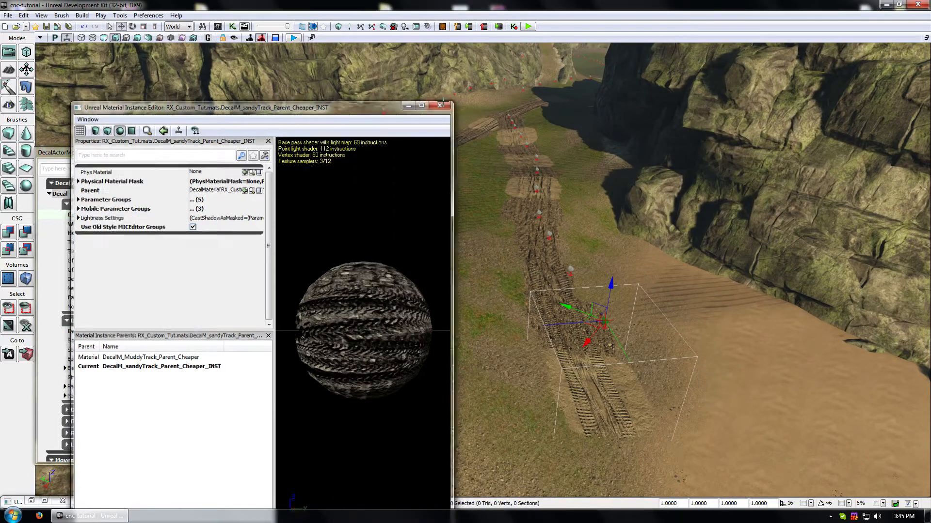
{"action": "left_click", "coordinate": [441, 103]}
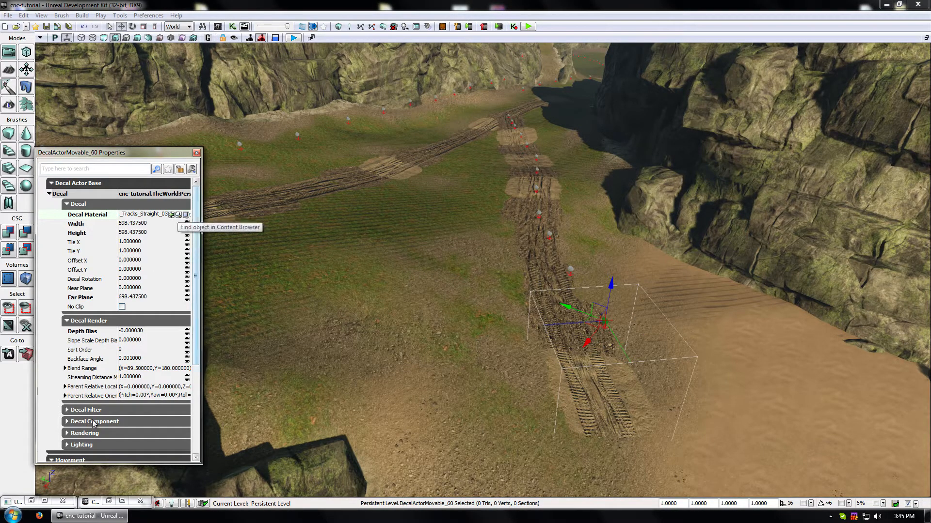
Step: Reopen MI_Tracks_Straight_03 from the selected decal's material and turn off its DiffuseTexture override
{"action": "left_click", "coordinate": [179, 214]}
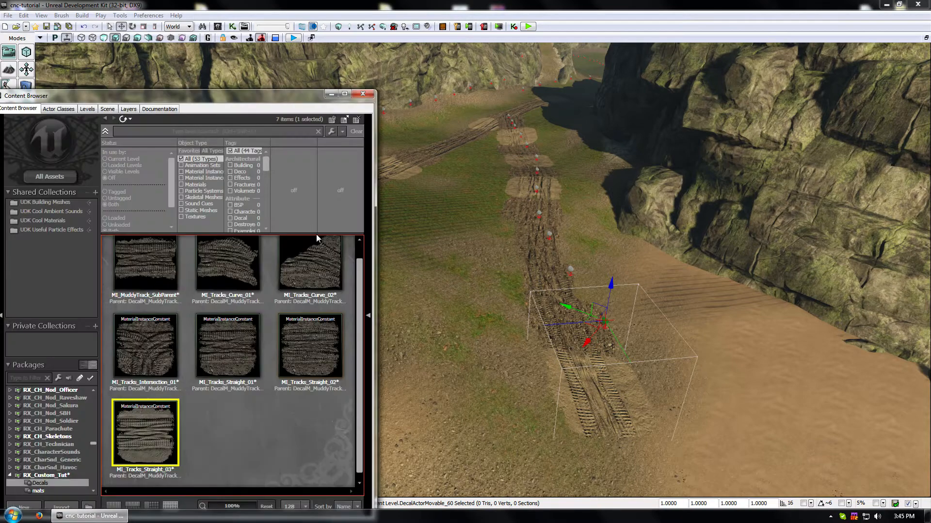
{"action": "double_click", "coordinate": [156, 421]}
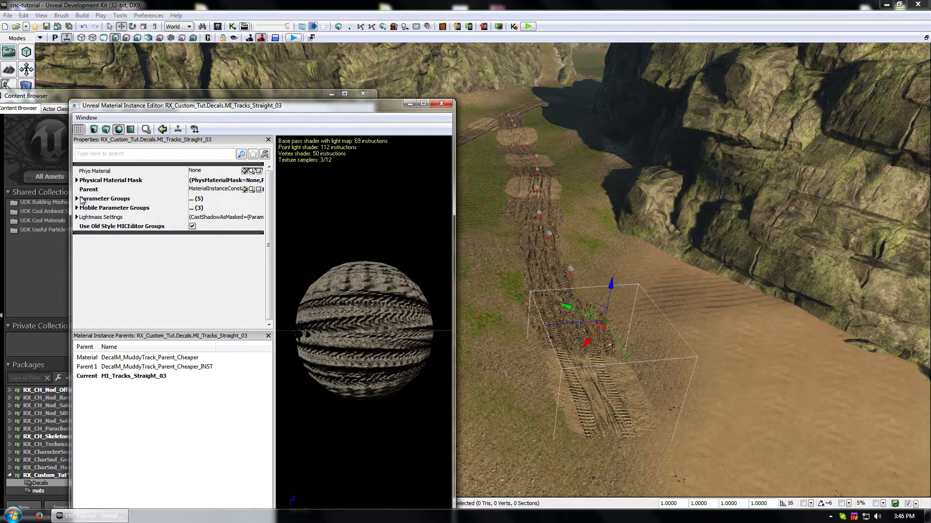
{"action": "left_click", "coordinate": [78, 208]}
{"action": "left_click", "coordinate": [77, 199]}
{"action": "left_click", "coordinate": [77, 180]}
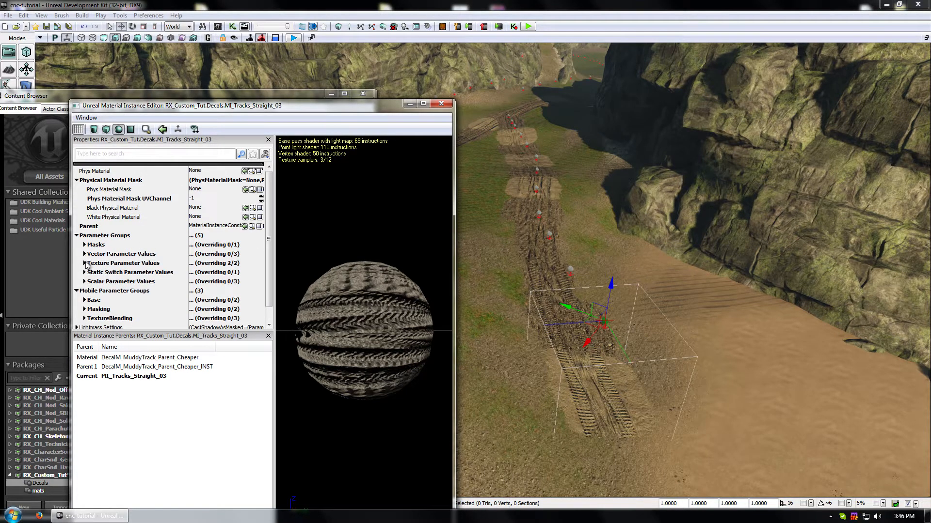
{"action": "left_click", "coordinate": [85, 263]}
{"action": "left_click", "coordinate": [107, 272]}
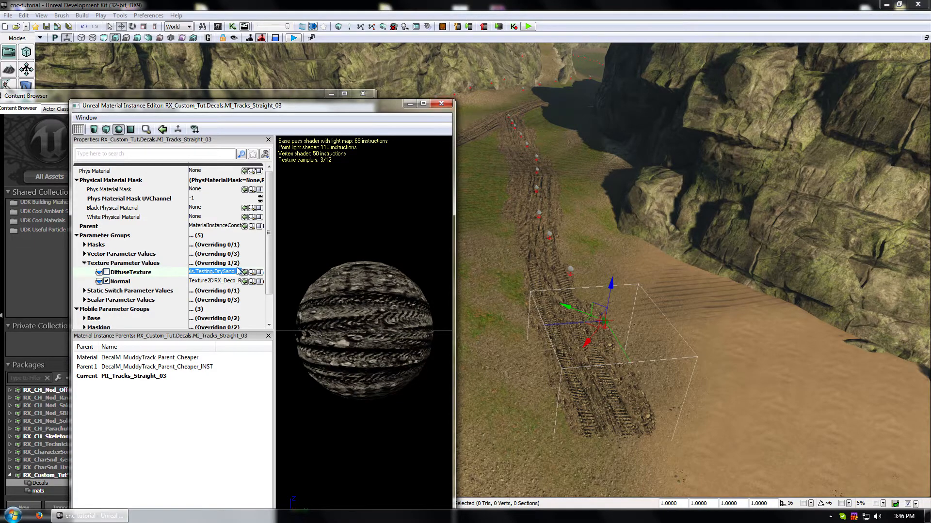
Step: Locate the DrySand_D texture in the Content Browser, check the Parent of MI_Tracks_Straight_03 and close its editor
{"action": "left_click", "coordinate": [252, 273]}
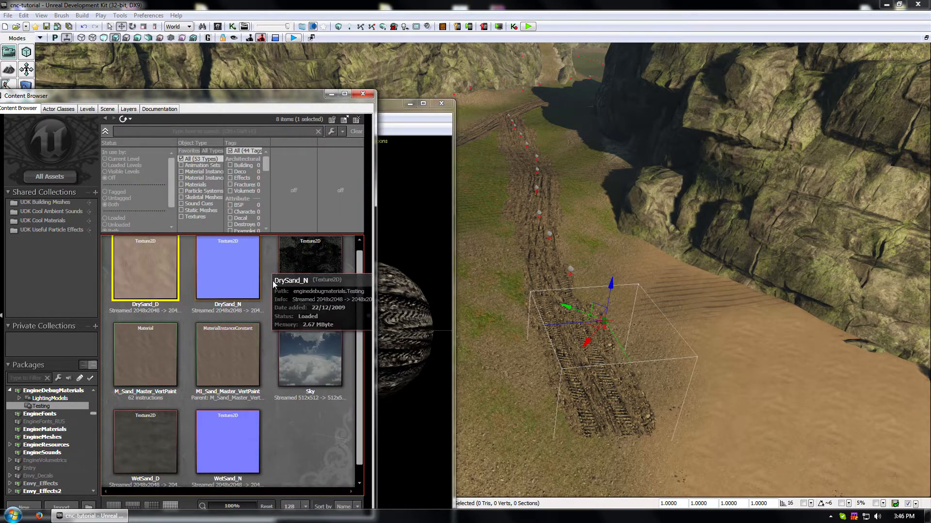
{"action": "left_click", "coordinate": [362, 94]}
{"action": "left_click_drag", "start_coordinate": [350, 105], "coordinate": [732, 115]}
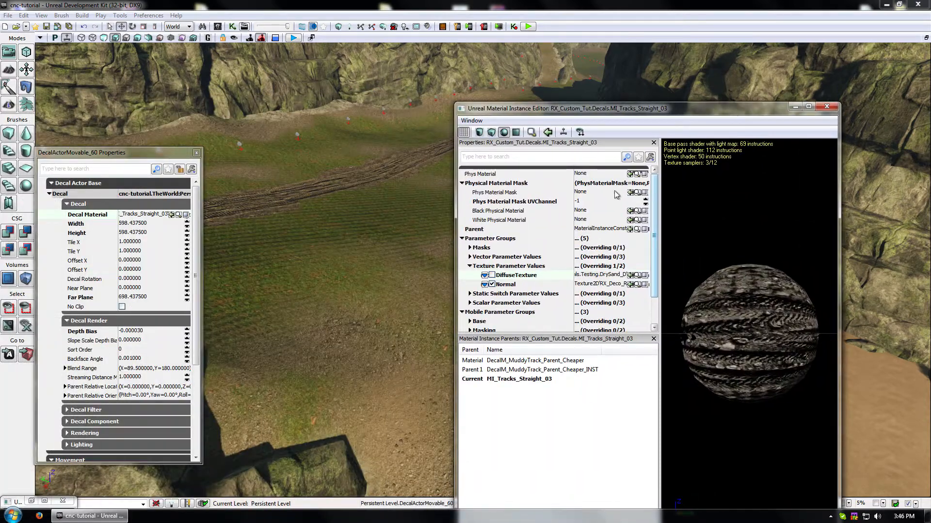
{"action": "left_click", "coordinate": [617, 231]}
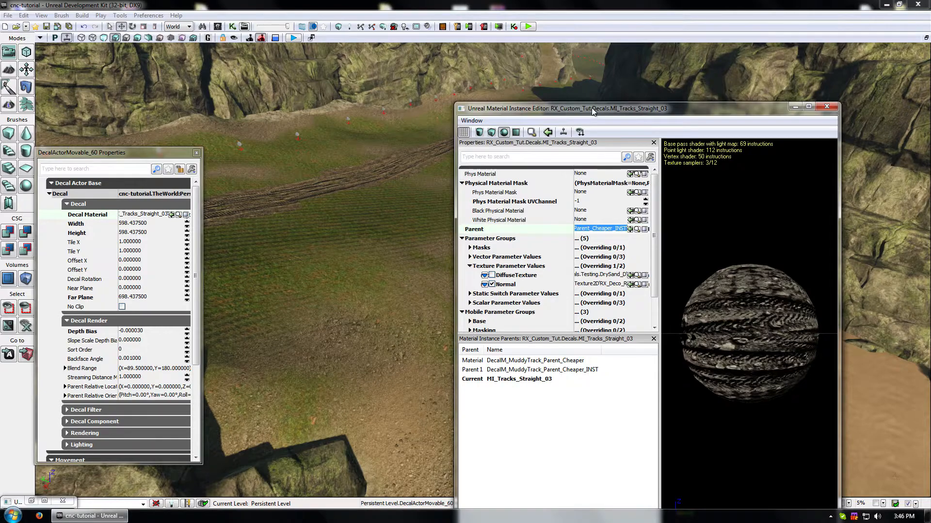
{"action": "left_click", "coordinate": [826, 107]}
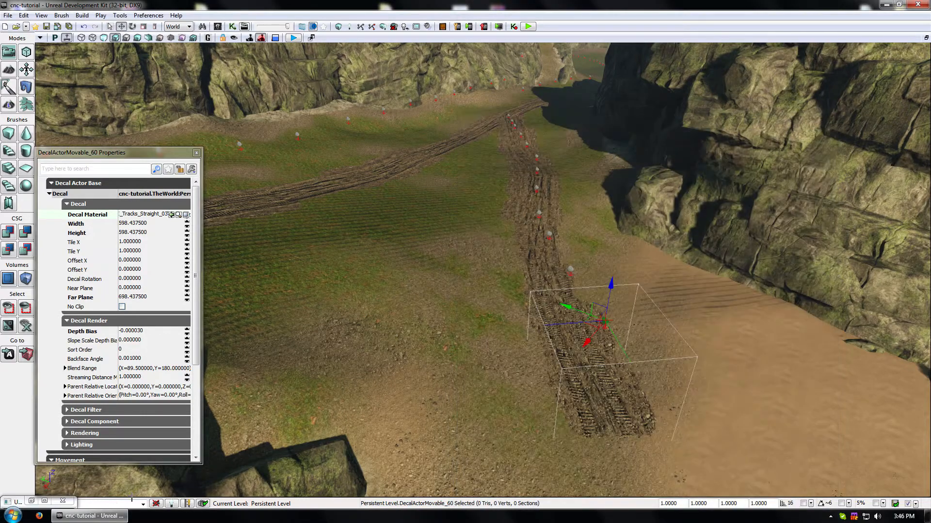
Step: Restore the minimized MI_Tracks_Straight_03 editor window and close it
{"action": "left_click", "coordinate": [44, 500]}
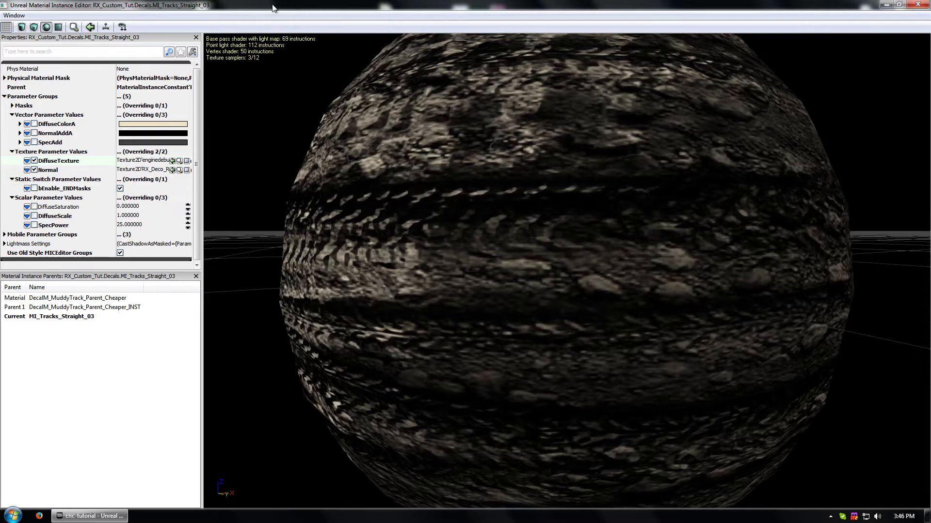
{"action": "left_click_drag", "start_coordinate": [253, 7], "coordinate": [464, 64]}
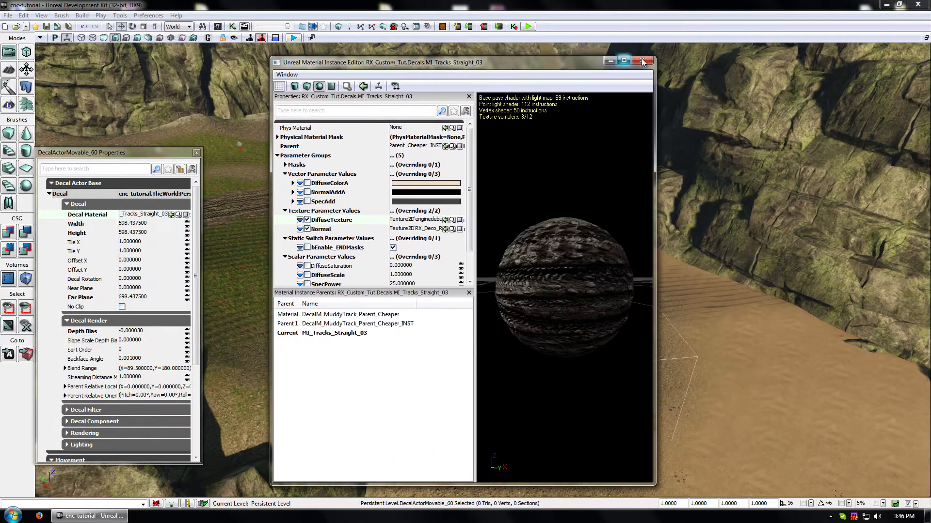
{"action": "left_click", "coordinate": [642, 62]}
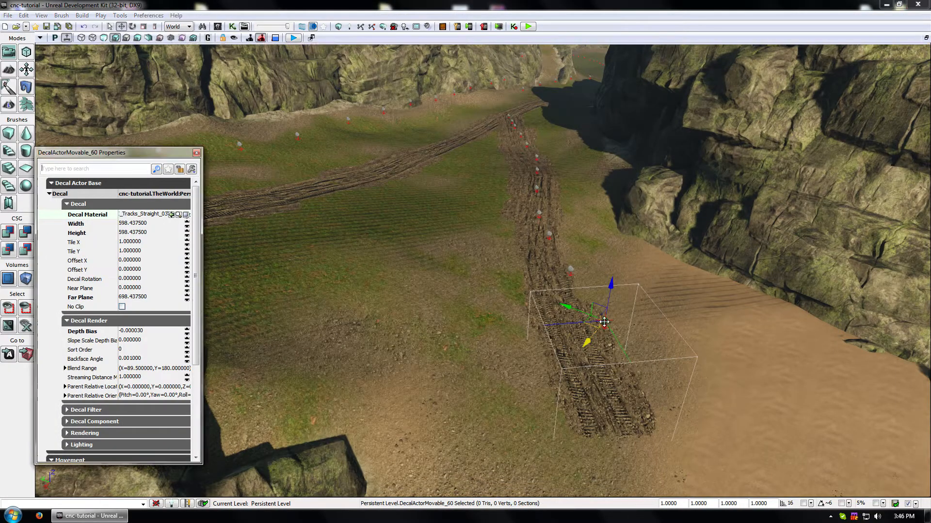
Step: Browse from the decal's material to the RX_Custom_Tut mats group and open DecalM_sandyTrack_Parent_Cheaper_INST
{"action": "left_click", "coordinate": [179, 215]}
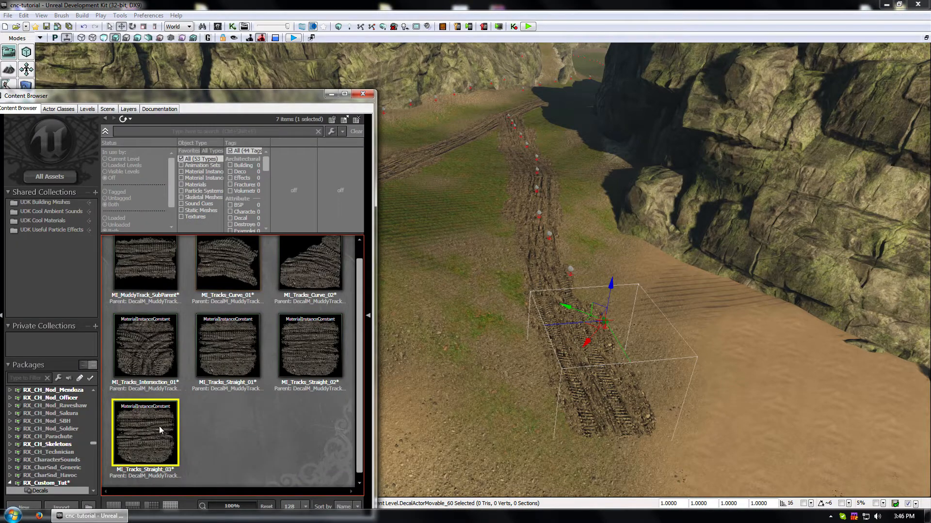
{"action": "left_click", "coordinate": [47, 483]}
{"action": "left_click_drag", "start_coordinate": [186, 96], "coordinate": [393, 13]}
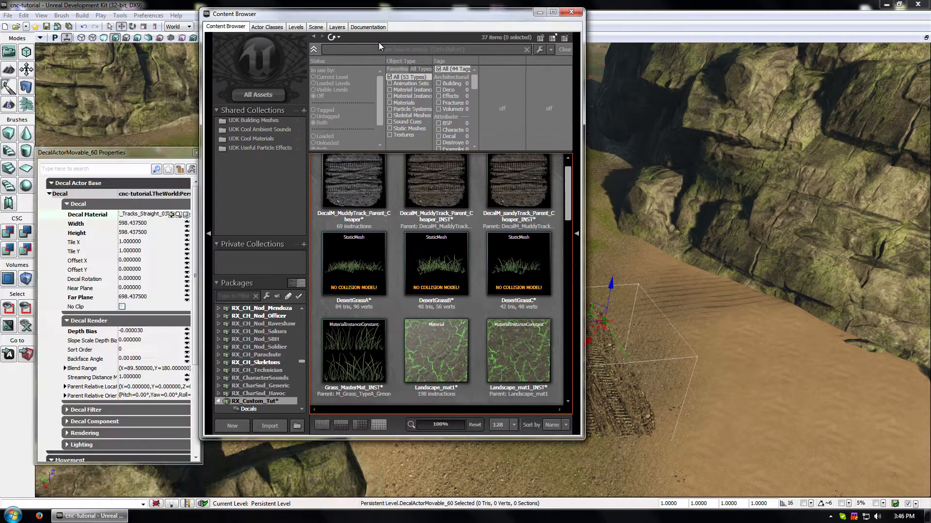
{"action": "left_click", "coordinate": [247, 408]}
{"action": "scroll", "coordinate": [250, 387], "scroll_direction": "down", "scroll_amount": 2}
{"action": "left_click", "coordinate": [255, 370]}
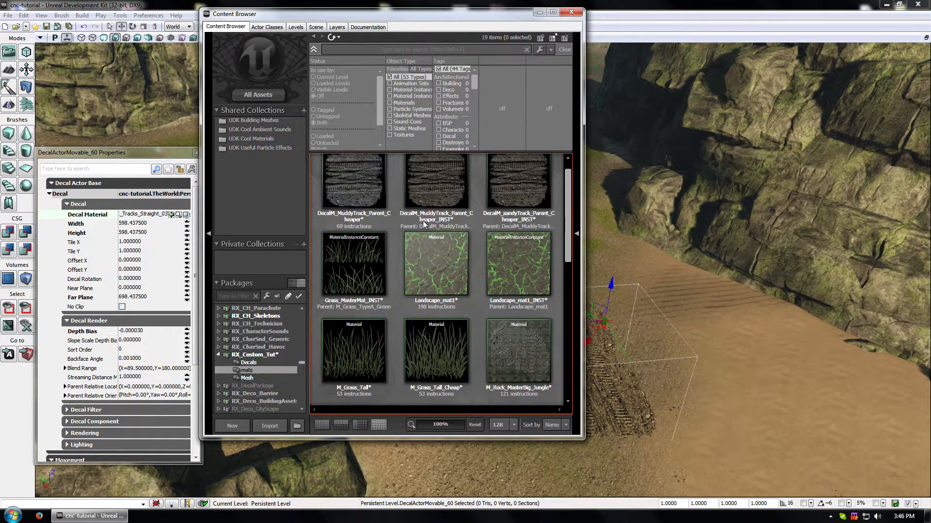
{"action": "left_click", "coordinate": [521, 194]}
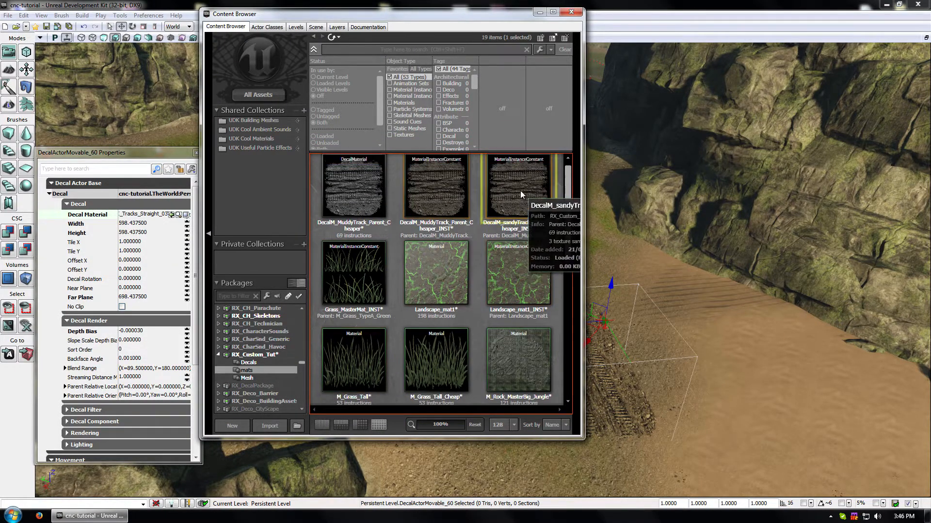
{"action": "double_click", "coordinate": [520, 191]}
Step: Open Landscape_mat1, locate the DrySand_D texture of its Sand1d parameter in the Content Browser and close the material
{"action": "left_click", "coordinate": [517, 17]}
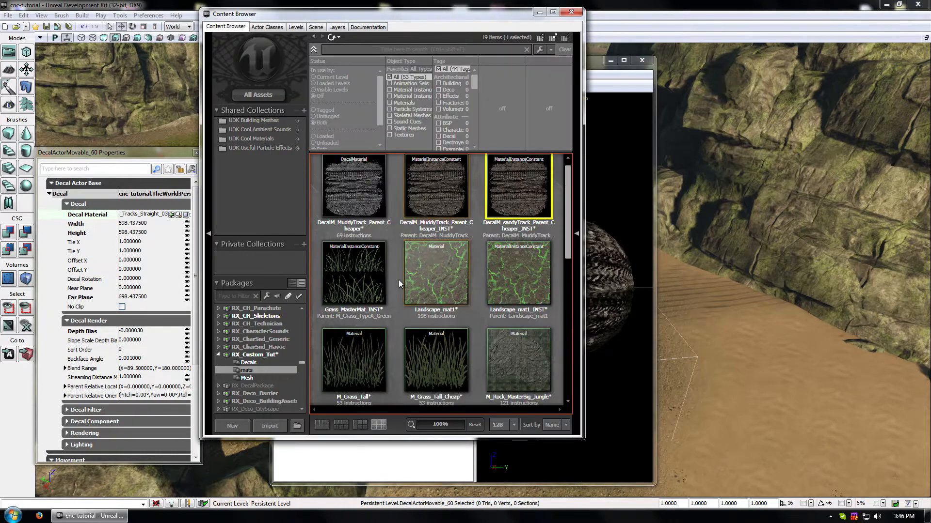
{"action": "left_click", "coordinate": [458, 270]}
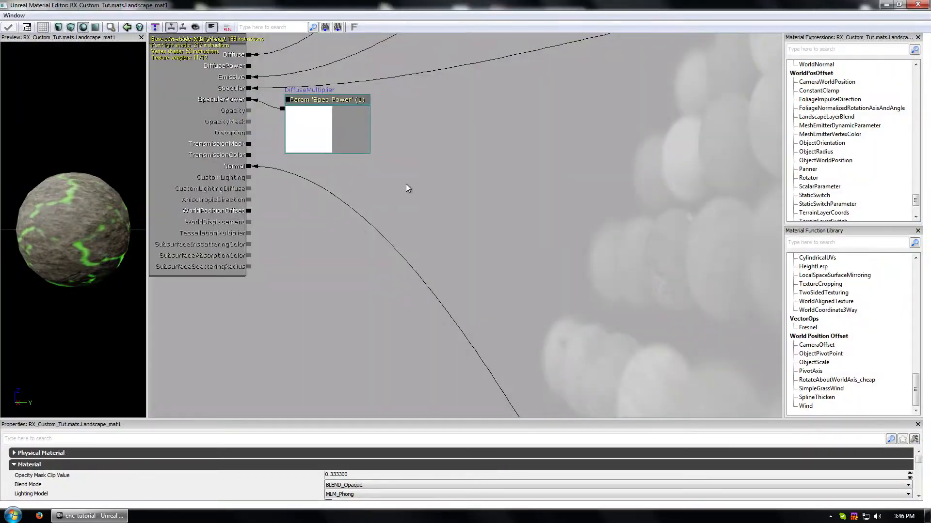
{"action": "scroll", "coordinate": [406, 184], "scroll_direction": "down", "scroll_amount": 5}
{"action": "left_click_drag", "start_coordinate": [477, 100], "coordinate": [376, 287]}
{"action": "left_click_drag", "start_coordinate": [466, 163], "coordinate": [376, 369]}
{"action": "left_click_drag", "start_coordinate": [587, 296], "coordinate": [358, 427]}
{"action": "left_click", "coordinate": [459, 150]}
{"action": "left_click", "coordinate": [895, 475]}
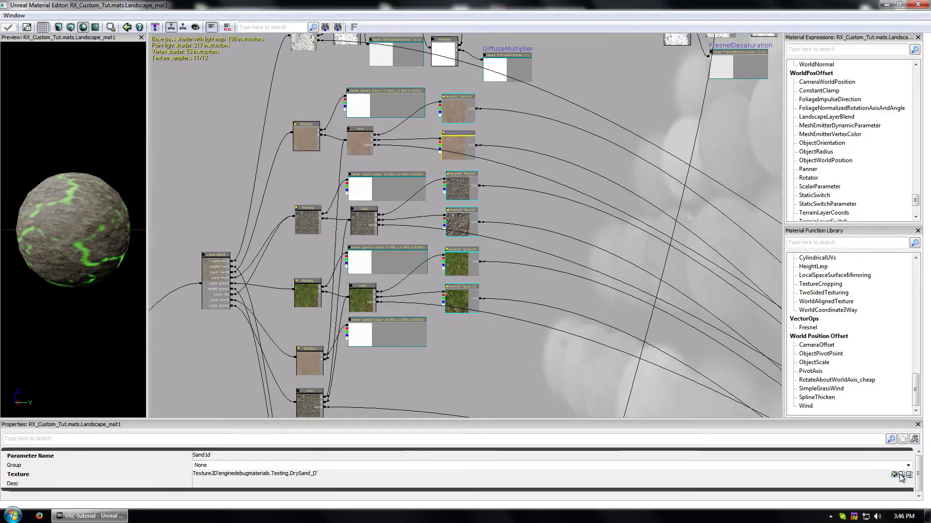
{"action": "left_click", "coordinate": [913, 6]}
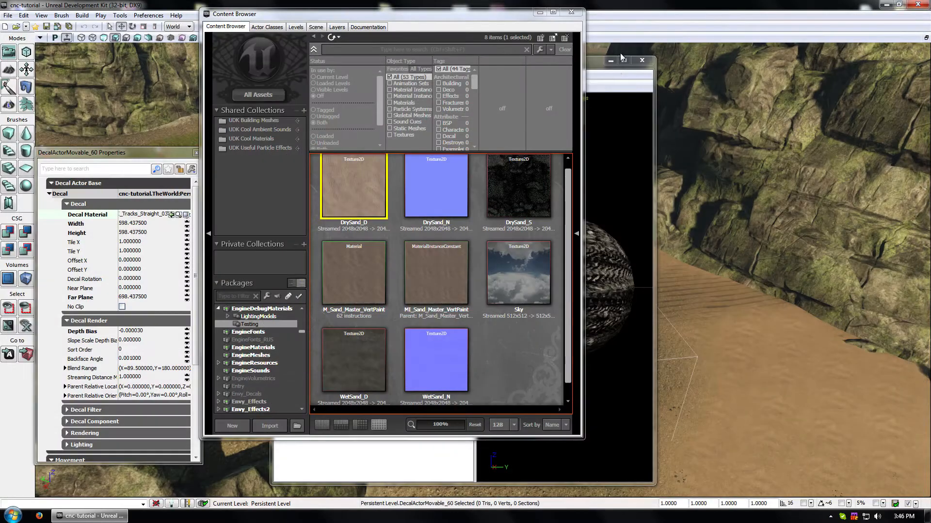
Step: Assign DrySand_D to the DiffuseTexture of DecalM_sandyTrack_Parent_Cheaper_INST and enable its override
{"action": "left_click", "coordinate": [602, 87]}
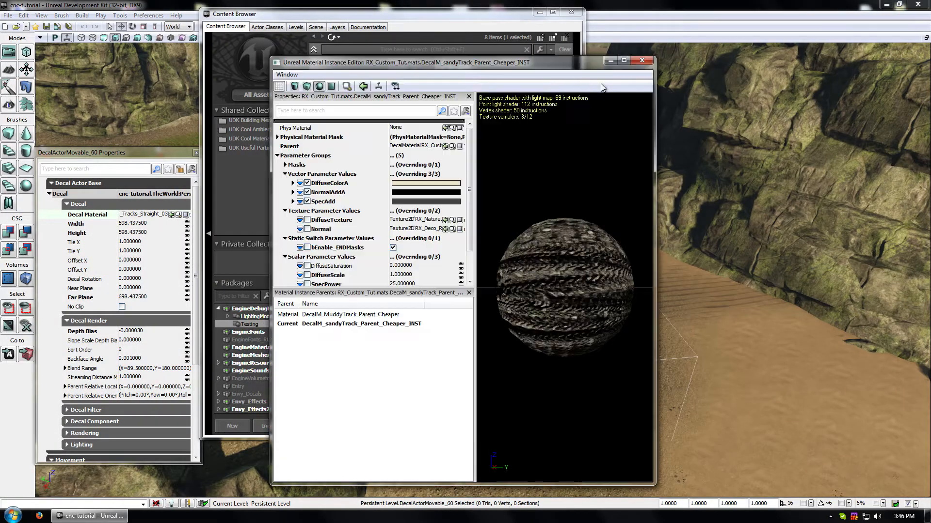
{"action": "left_click", "coordinate": [445, 220]}
{"action": "left_click", "coordinate": [307, 220]}
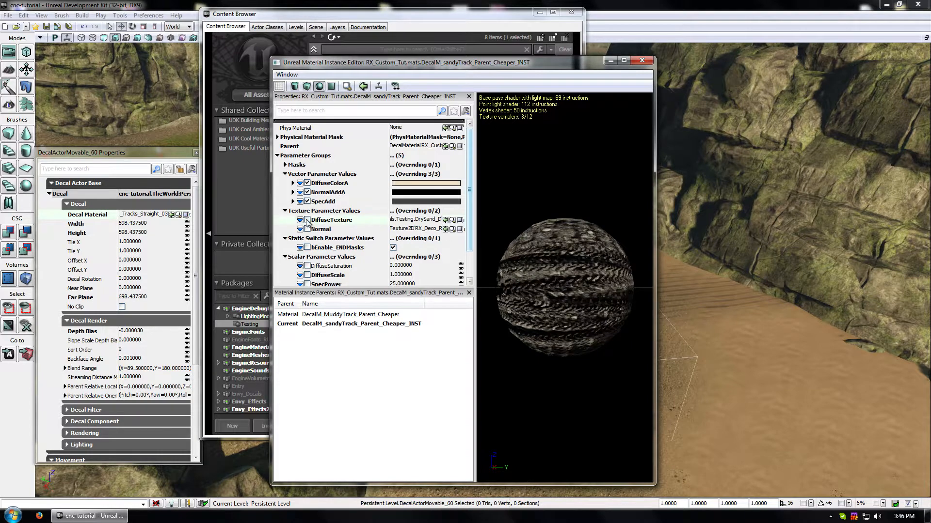
Step: Enable the Normal texture override of DecalM_sandyTrack_Parent_Cheaper_INST and close its editor and the Content Browser
{"action": "left_click", "coordinate": [307, 229]}
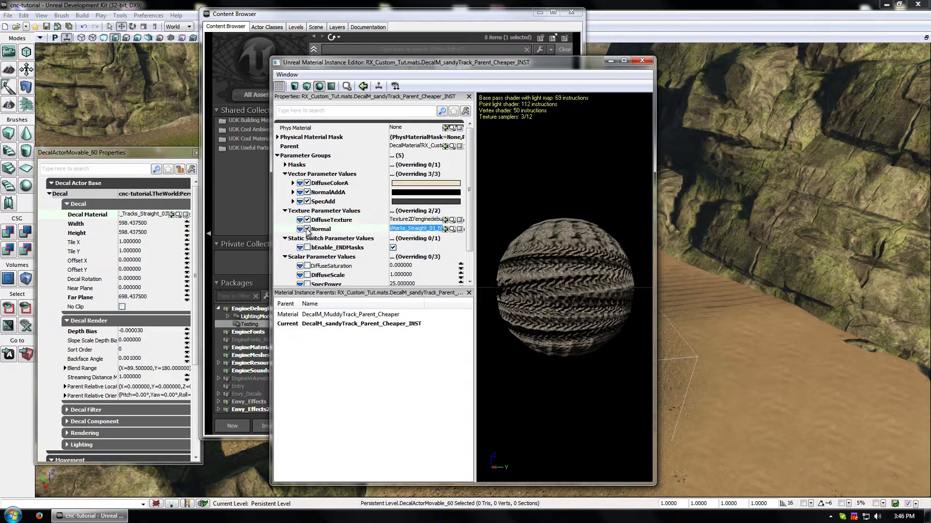
{"action": "left_click", "coordinate": [641, 62]}
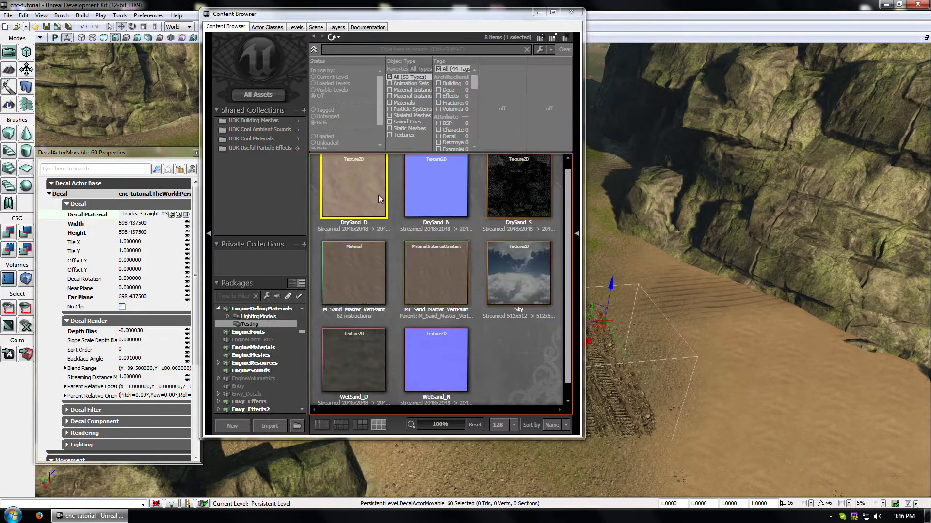
{"action": "left_click", "coordinate": [571, 12]}
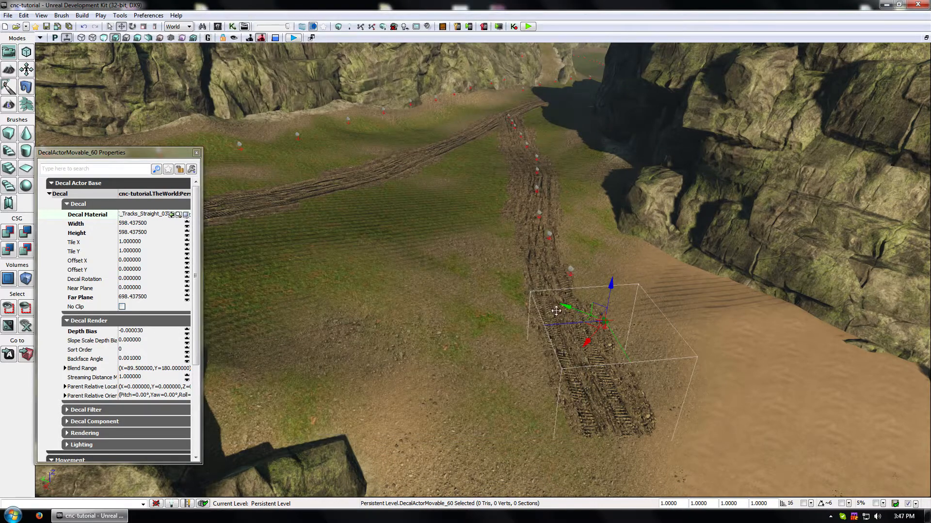
Step: Locate the selected decal's material in the Content Browser and start copying all seven track material instances of the Decals group
{"action": "left_click", "coordinate": [184, 214]}
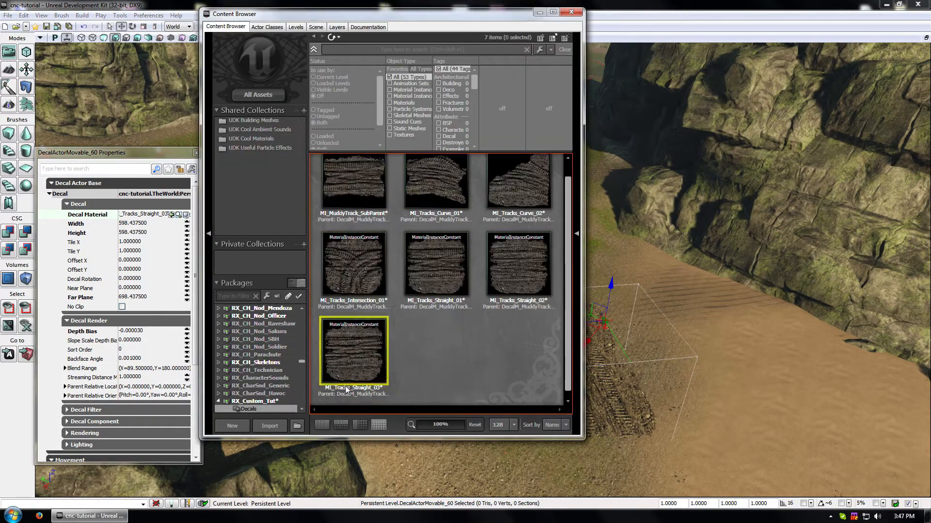
{"action": "left_click", "coordinate": [345, 359]}
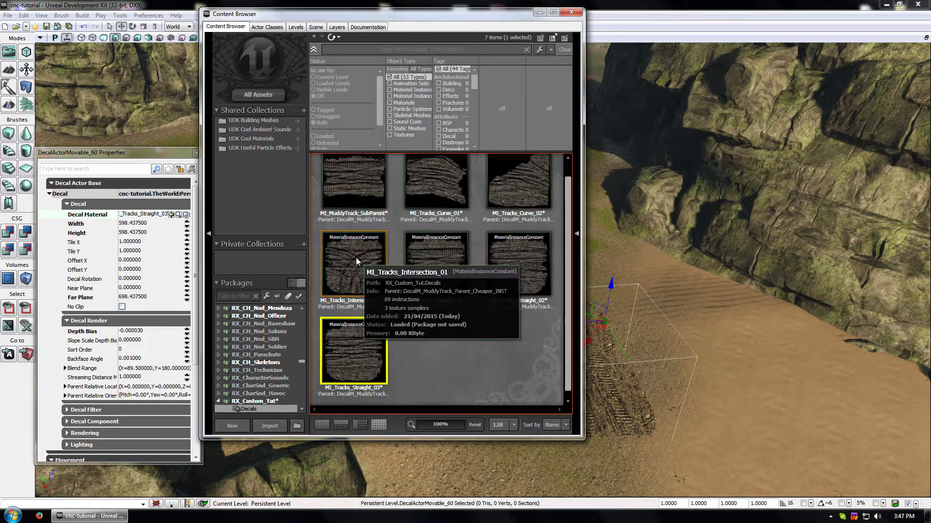
{"action": "left_click", "coordinate": [356, 257], "text": "ctrl"}
{"action": "left_click", "coordinate": [438, 253], "text": "ctrl"}
{"action": "key", "text": "ctrl+a"}
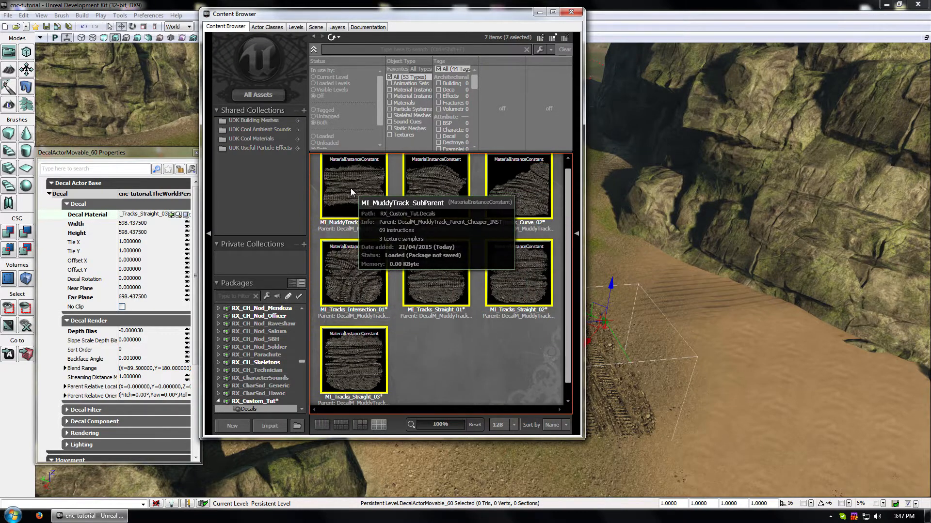
{"action": "right_click", "coordinate": [350, 188]}
{"action": "left_click", "coordinate": [403, 258]}
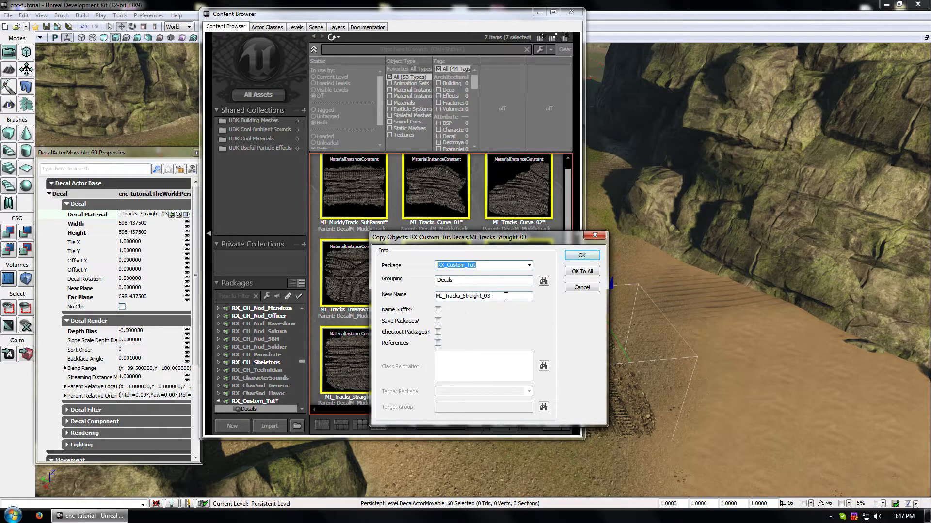
Step: Create the copies in the Decals group of RX_Custom_Tut, appending _sand to each instance's name
{"action": "left_click", "coordinate": [514, 296]}
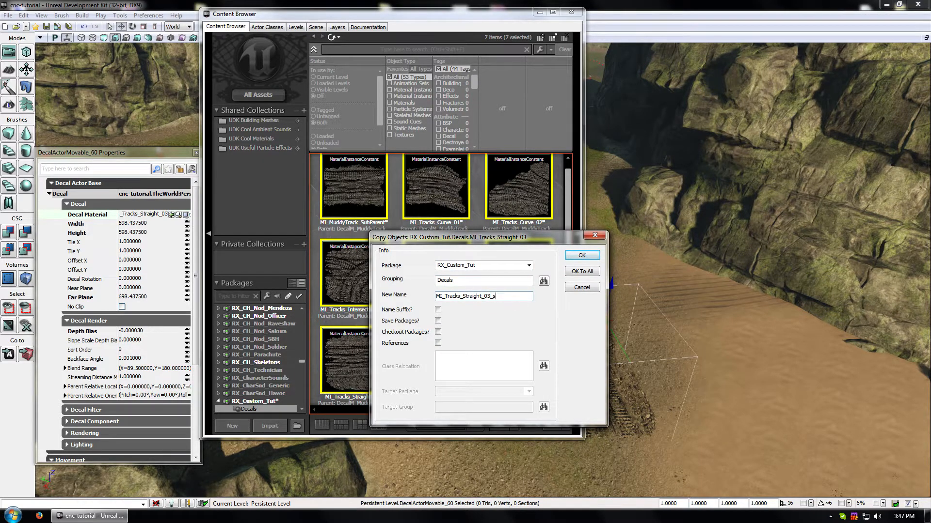
{"action": "left_click", "coordinate": [596, 256]}
{"action": "left_click", "coordinate": [580, 255]}
{"action": "left_click", "coordinate": [590, 255]}
{"action": "left_click", "coordinate": [505, 298]}
{"action": "left_click", "coordinate": [585, 257]}
{"action": "left_click", "coordinate": [581, 256]}
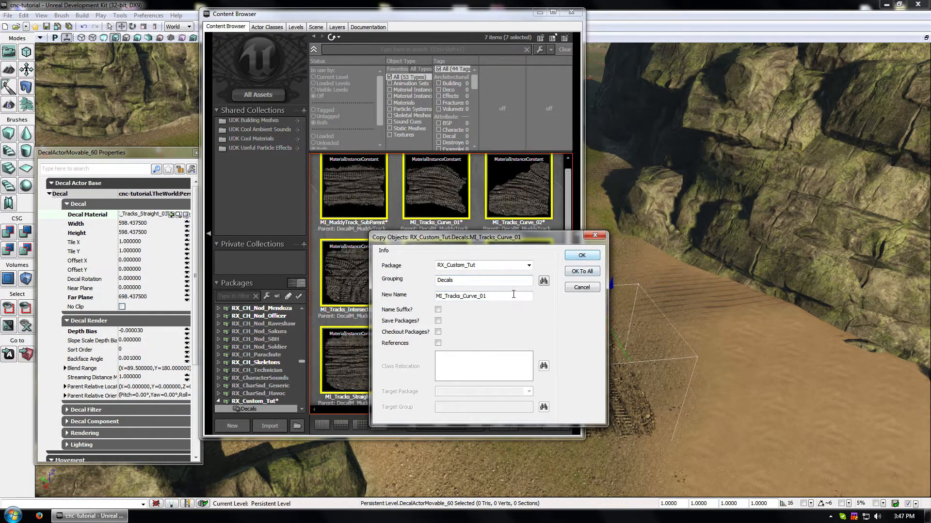
{"action": "left_click", "coordinate": [585, 257]}
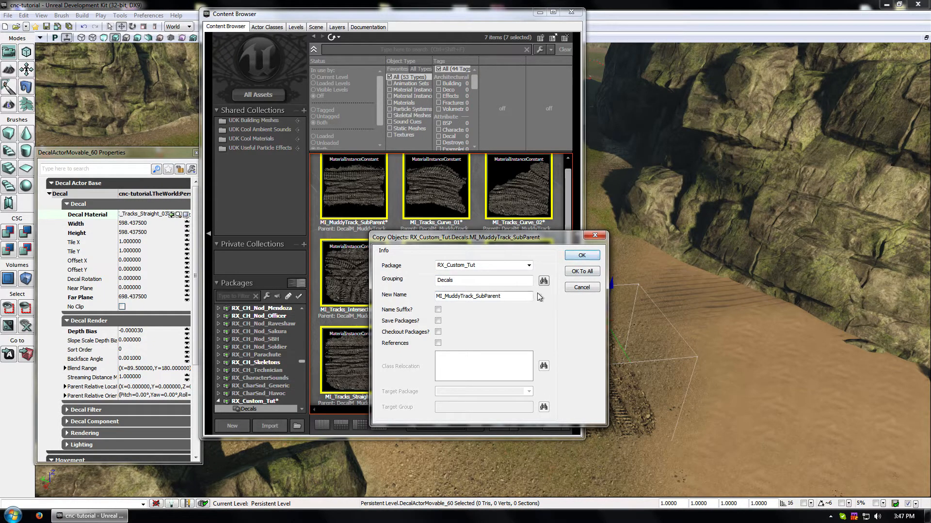
{"action": "type", "text": "_sand"}
{"action": "left_click", "coordinate": [581, 255]}
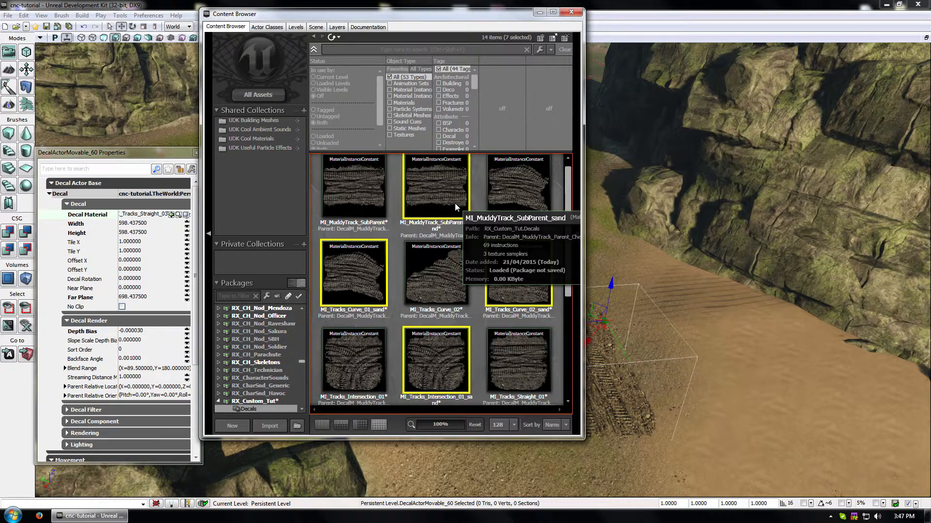
Step: Open MI_MuddyTrack_SubParent_sand and MI_Tracks_Curve_01_sand for editing and arrange their windows clear of the Content Browser
{"action": "double_click", "coordinate": [445, 193]}
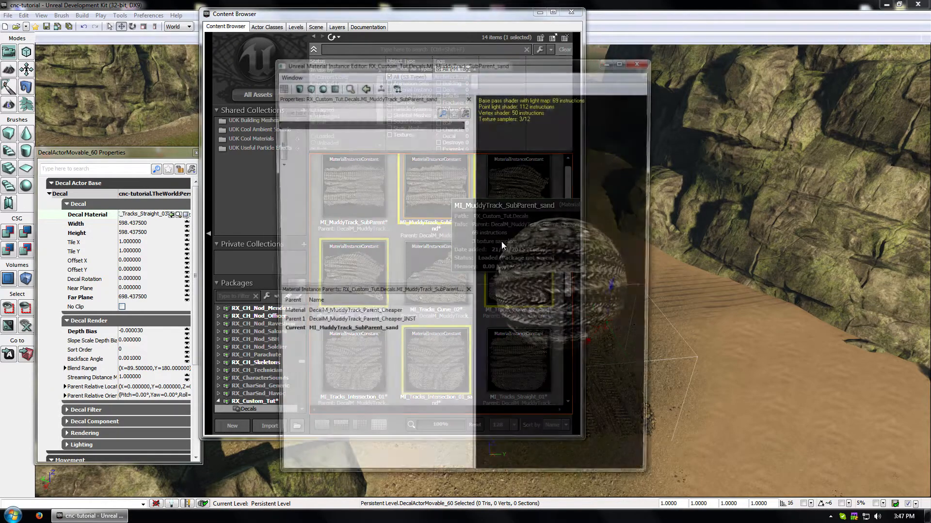
{"action": "left_click_drag", "start_coordinate": [542, 64], "coordinate": [815, 69]}
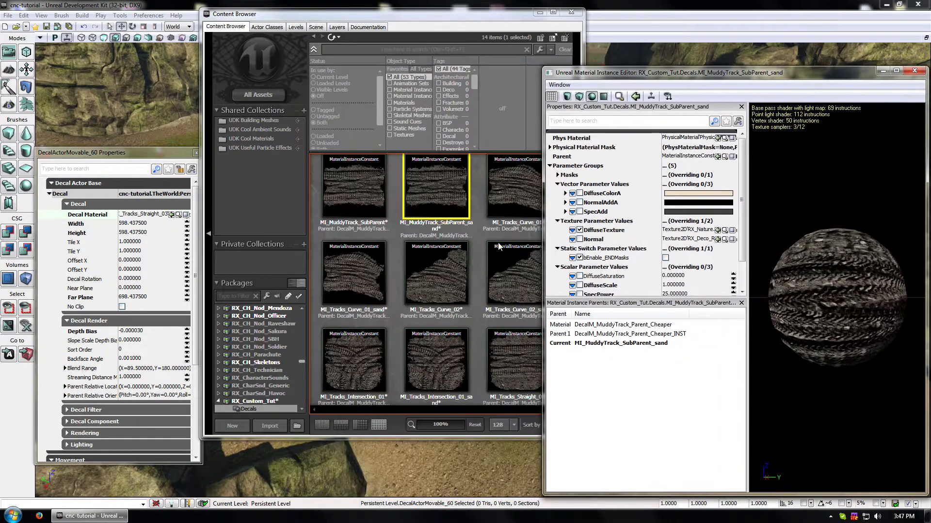
{"action": "double_click", "coordinate": [369, 265]}
{"action": "left_click_drag", "start_coordinate": [412, 62], "coordinate": [685, 106]}
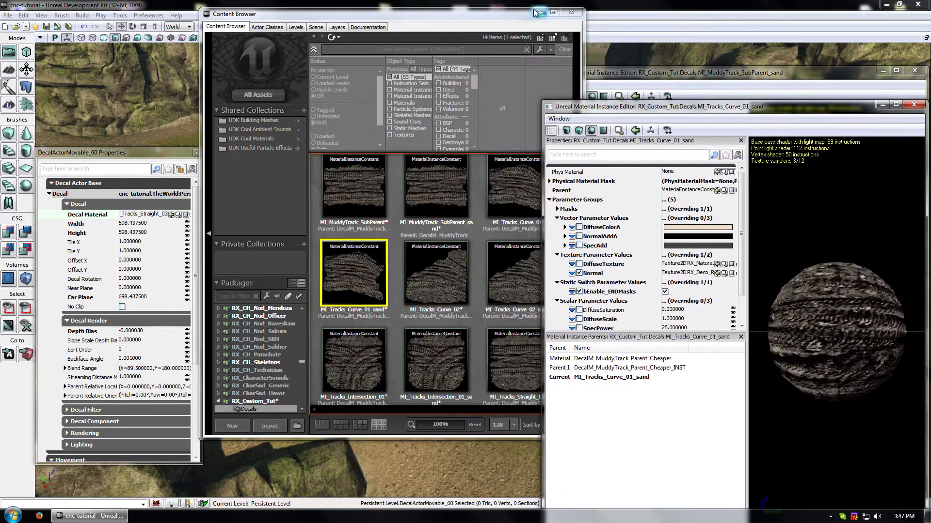
{"action": "left_click_drag", "start_coordinate": [339, 14], "coordinate": [74, 50]}
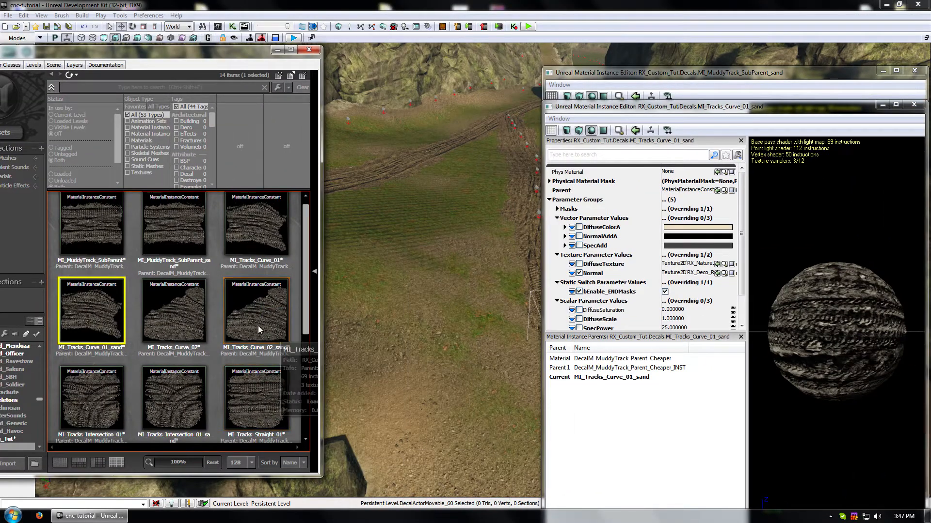
Step: Open the remaining _sand instances for editing: Curve_02, Intersection_01, Straight_01, Straight_02 and Straight_03
{"action": "double_click", "coordinate": [254, 303]}
{"action": "left_click", "coordinate": [122, 373]}
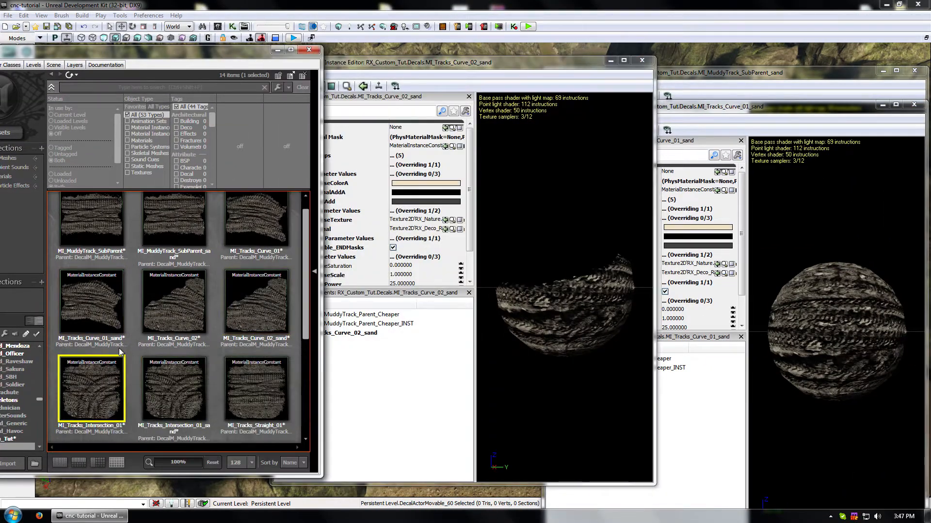
{"action": "double_click", "coordinate": [170, 409]}
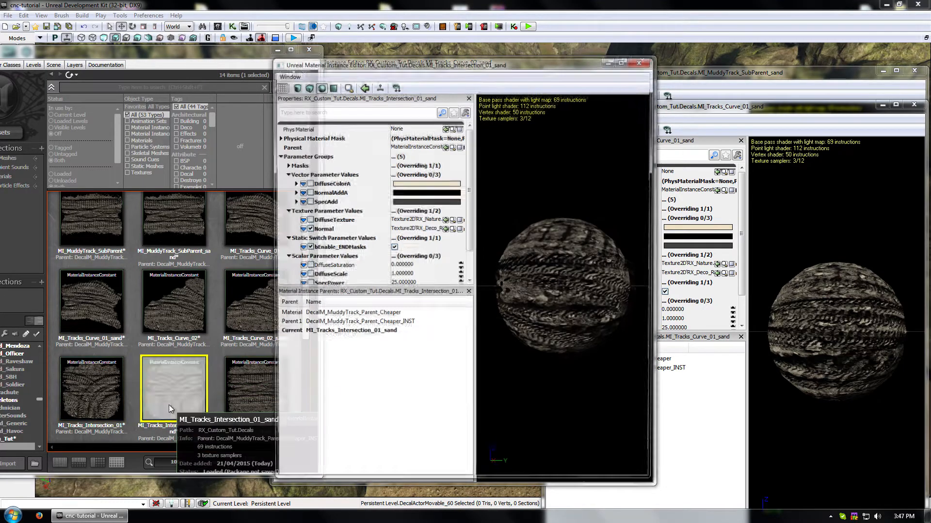
{"action": "left_click", "coordinate": [256, 388]}
{"action": "scroll", "coordinate": [256, 387], "scroll_direction": "down", "scroll_amount": 2}
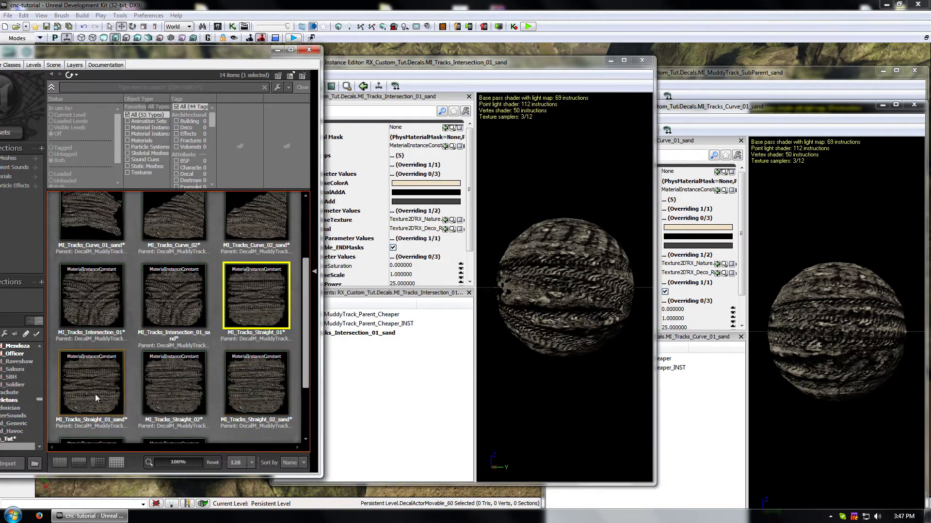
{"action": "double_click", "coordinate": [244, 393]}
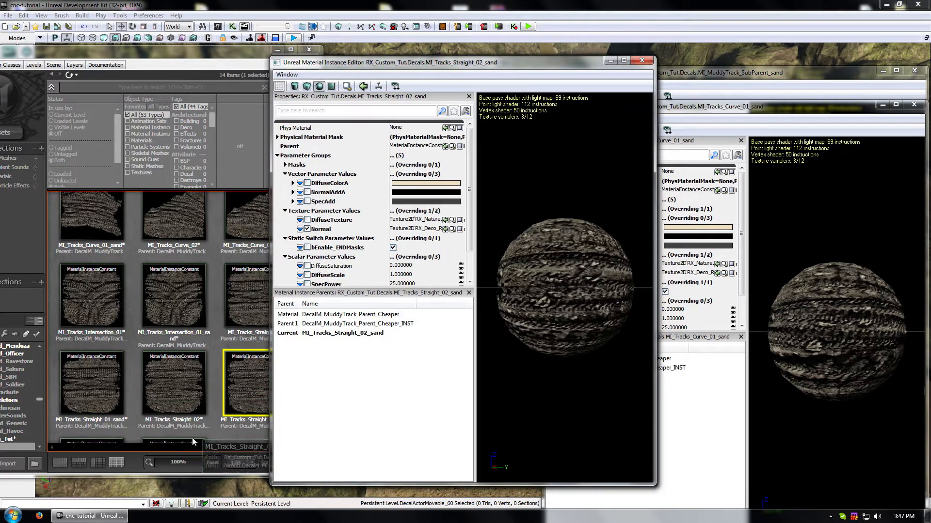
{"action": "scroll", "coordinate": [244, 393], "scroll_direction": "down", "scroll_amount": 2}
{"action": "double_click", "coordinate": [204, 387]}
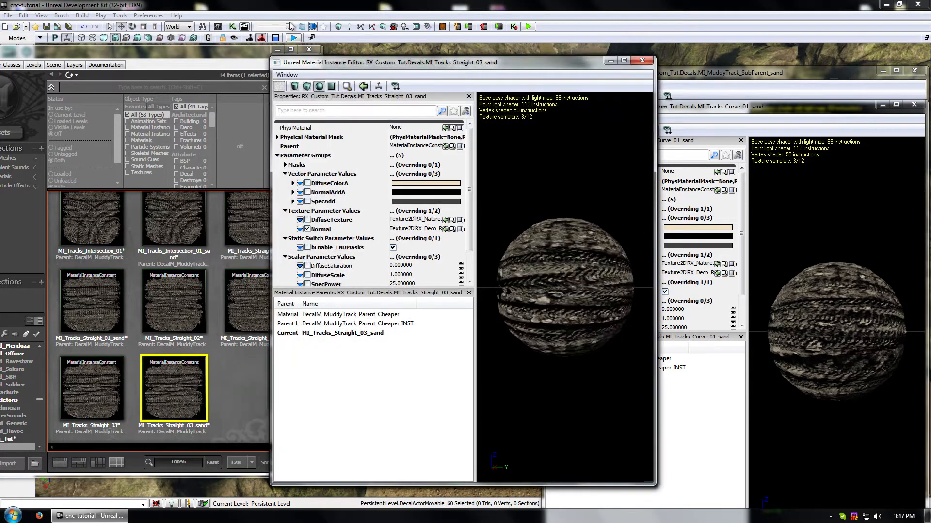
Step: Select DecalM_sandyTrack_Parent_Cheaper_INST in the RX_Custom_Tut mats group and move the Content Browser clear of the open material instance editors
{"action": "left_click_drag", "start_coordinate": [238, 58], "coordinate": [423, 63]}
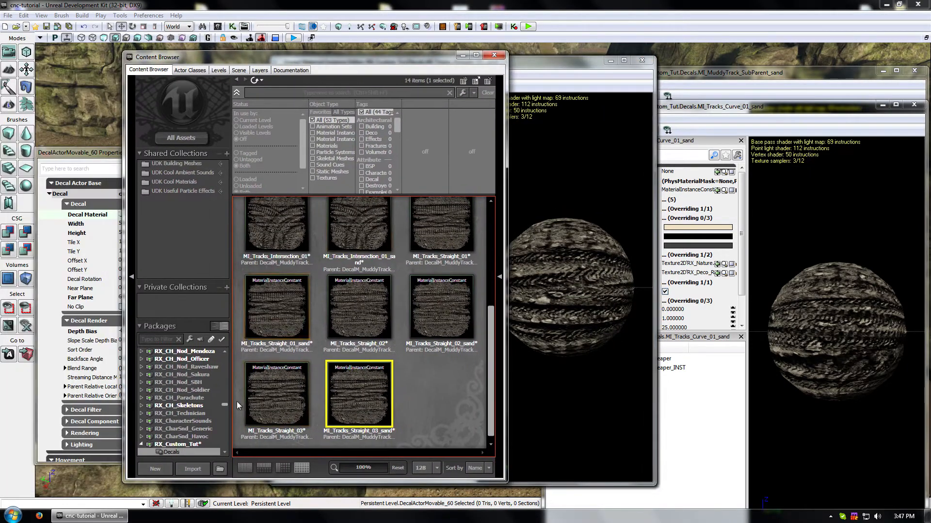
{"action": "scroll", "coordinate": [186, 445], "scroll_direction": "down", "scroll_amount": 1}
{"action": "left_click", "coordinate": [172, 414]}
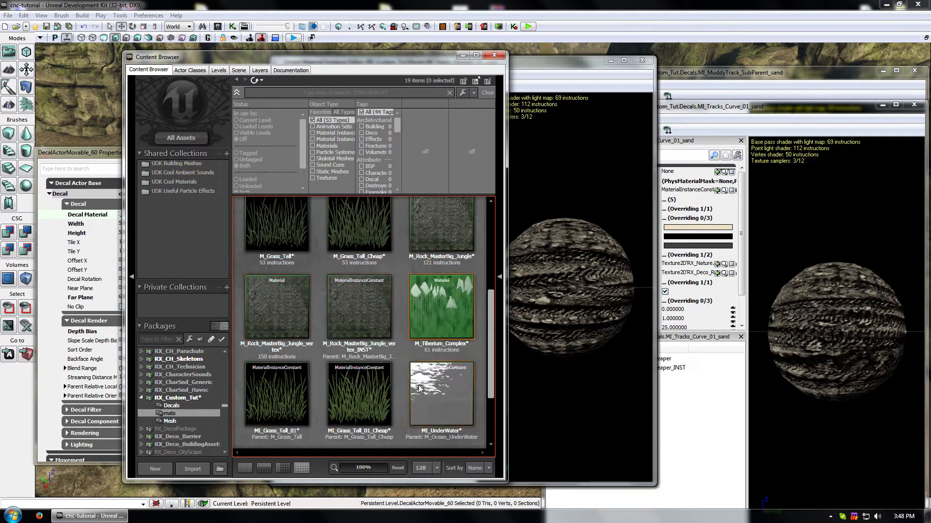
{"action": "scroll", "coordinate": [416, 305], "scroll_direction": "up", "scroll_amount": 3}
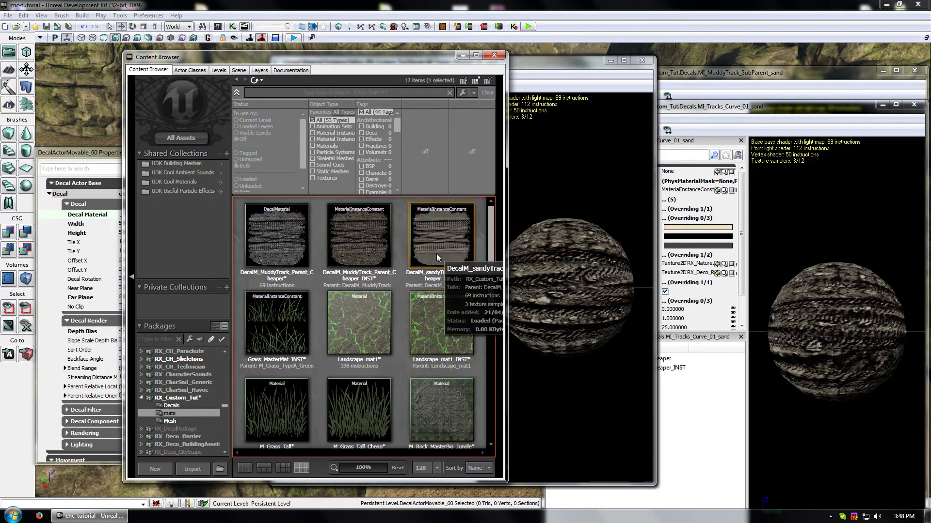
{"action": "left_click", "coordinate": [438, 237]}
{"action": "left_click_drag", "start_coordinate": [432, 62], "coordinate": [220, 271]}
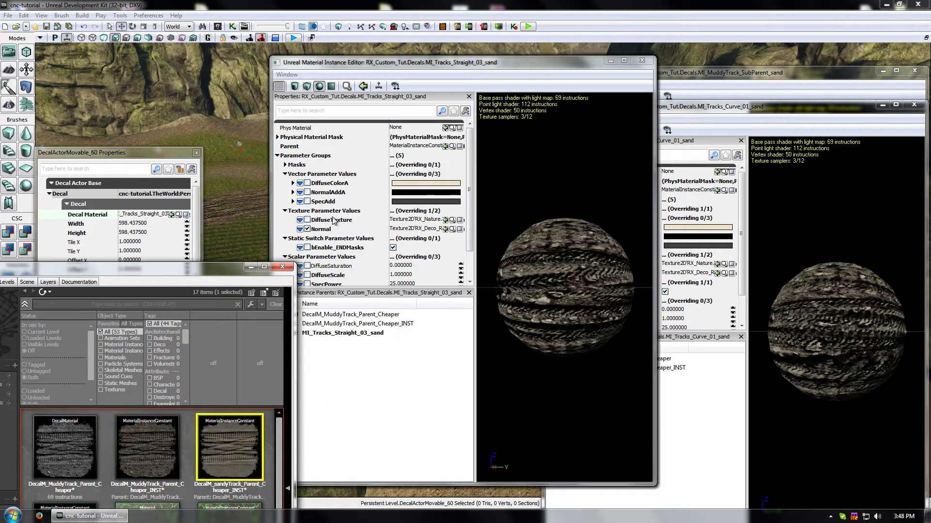
Step: Set DecalM_sandyTrack_Parent_Cheaper_INST as parent of MI_Tracks_Straight_03_sand, MI_Tracks_Straight_02_sand and MI_Tracks_Straight_01_sand, closing each editor
{"action": "left_click", "coordinate": [445, 147]}
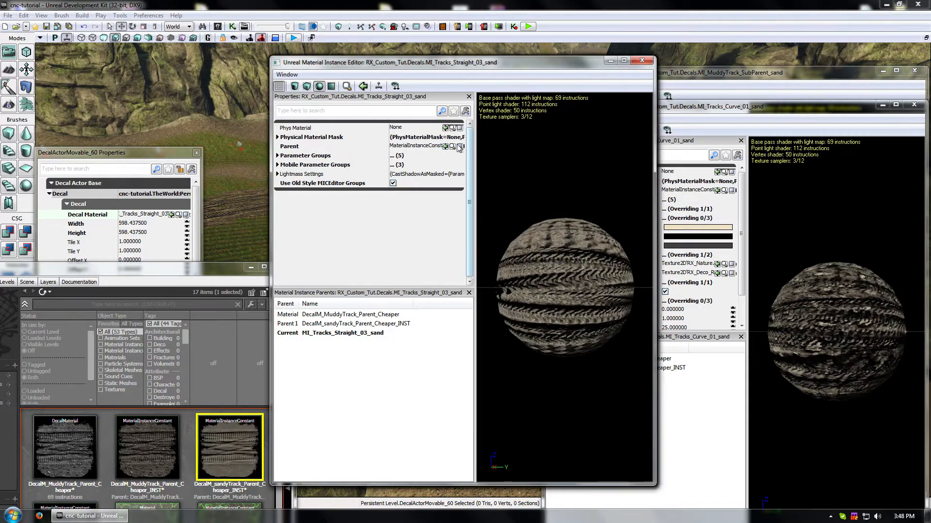
{"action": "left_click", "coordinate": [640, 62]}
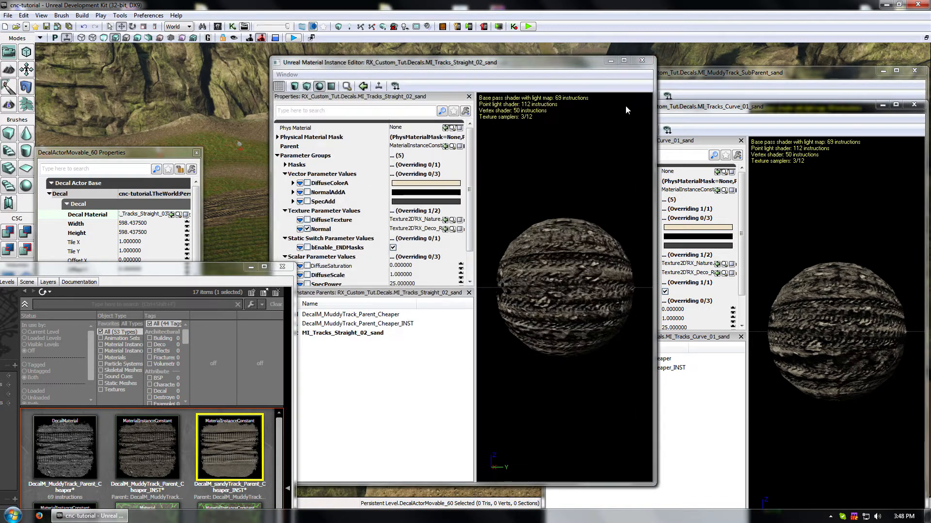
{"action": "left_click", "coordinate": [444, 220]}
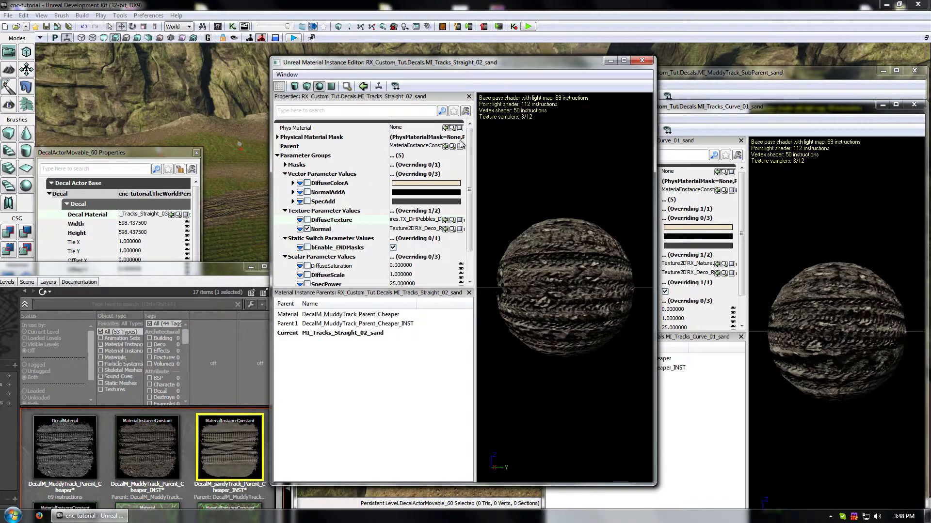
{"action": "left_click", "coordinate": [642, 60]}
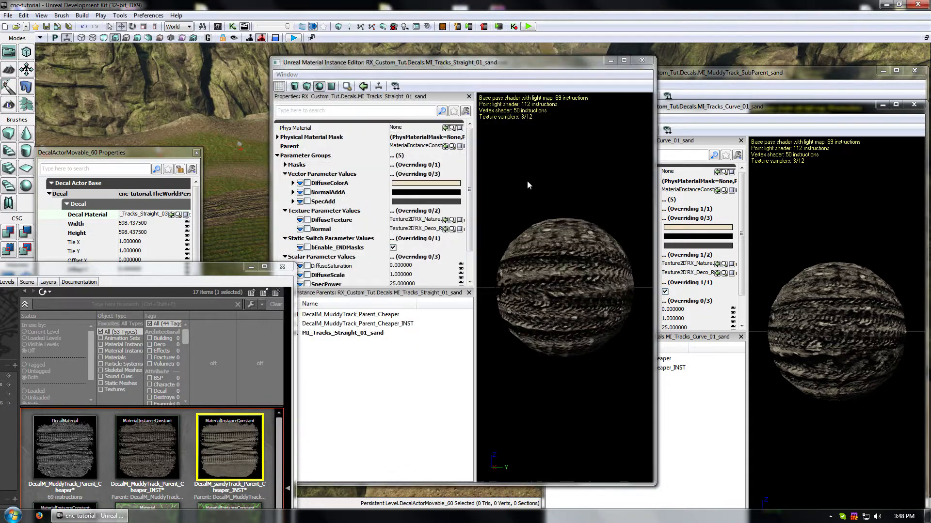
{"action": "left_click", "coordinate": [444, 146]}
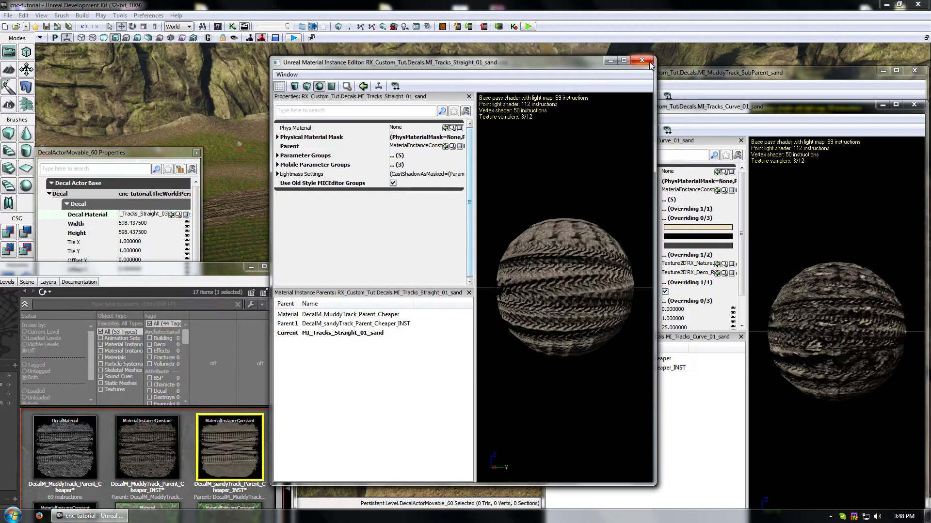
{"action": "left_click", "coordinate": [641, 60]}
Step: Assign the selected sandy parent instance to MI_Tracks_Intersection_01_sand, MI_Tracks_Curve_02_sand, MI_Tracks_Curve_01_sand and MI_MuddyTrack_SubParent_sand, closing each editor
{"action": "left_click", "coordinate": [445, 146]}
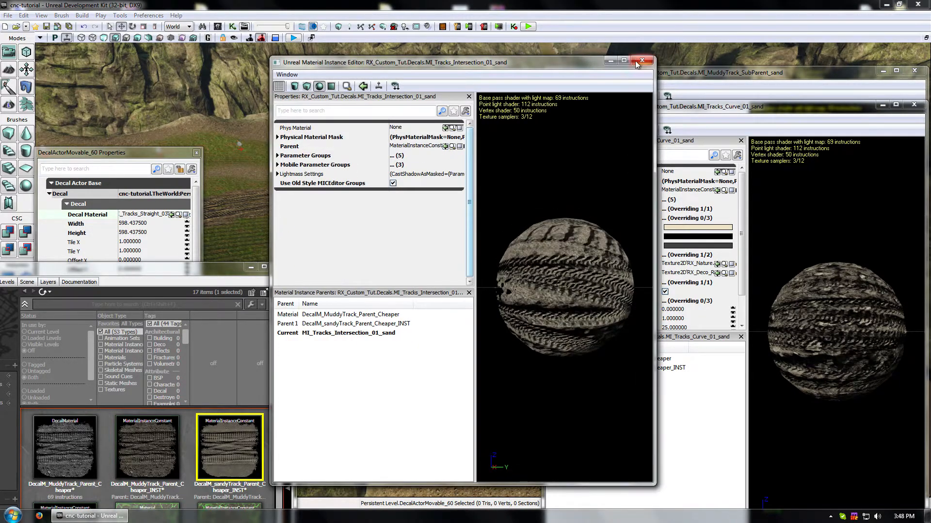
{"action": "left_click", "coordinate": [642, 60]}
{"action": "left_click", "coordinate": [444, 146]}
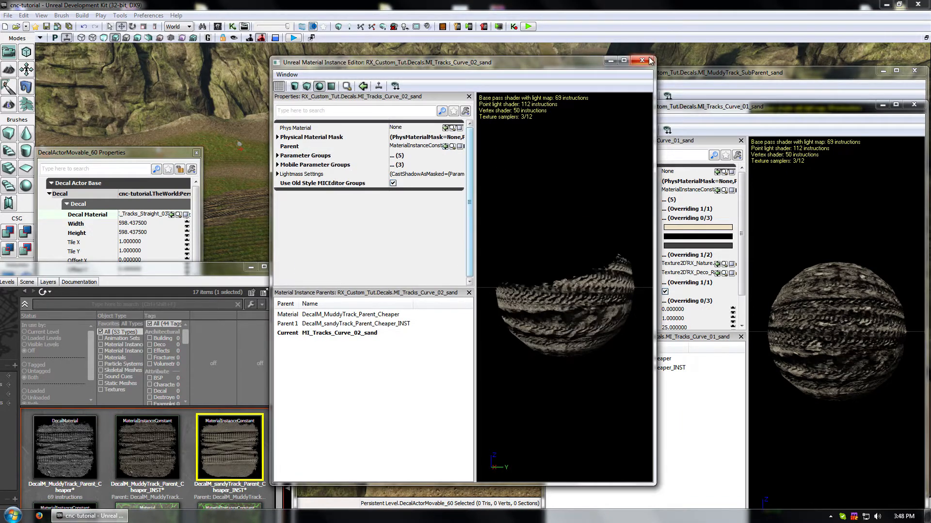
{"action": "left_click", "coordinate": [641, 60]}
{"action": "left_click", "coordinate": [716, 190]}
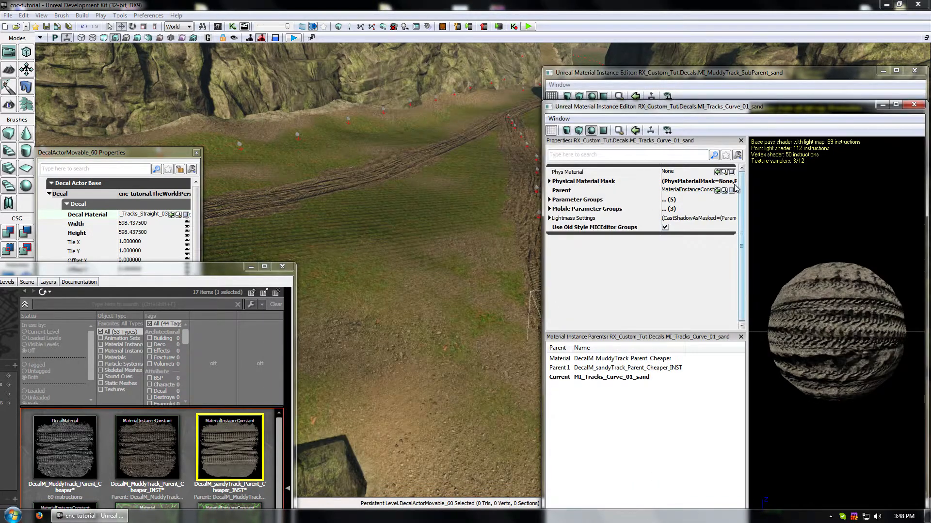
{"action": "left_click", "coordinate": [914, 104]}
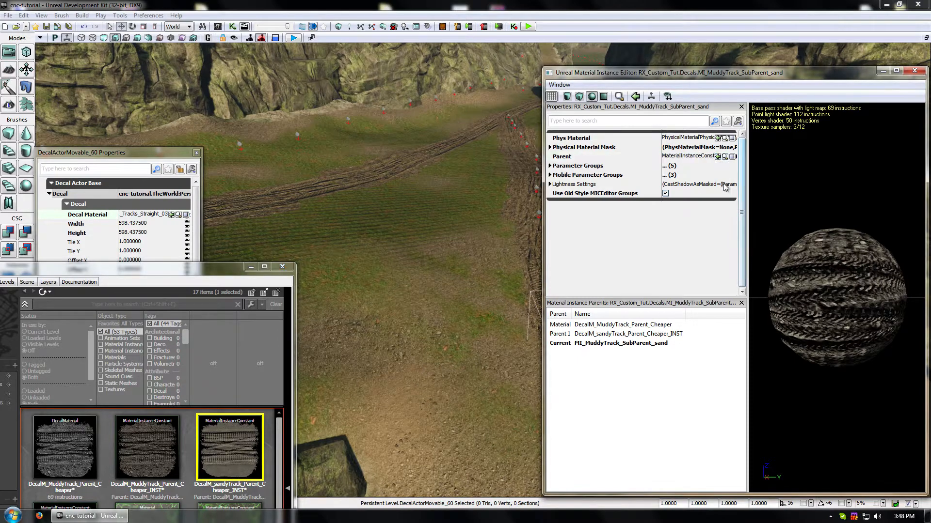
{"action": "left_click", "coordinate": [915, 71]}
Step: Bring the Content Browser back into view and open MI_MuddyTrack_SubParent_sand from the RX_Custom_Tut Decals group for editing
{"action": "left_click_drag", "start_coordinate": [448, 315], "coordinate": [416, 319]}
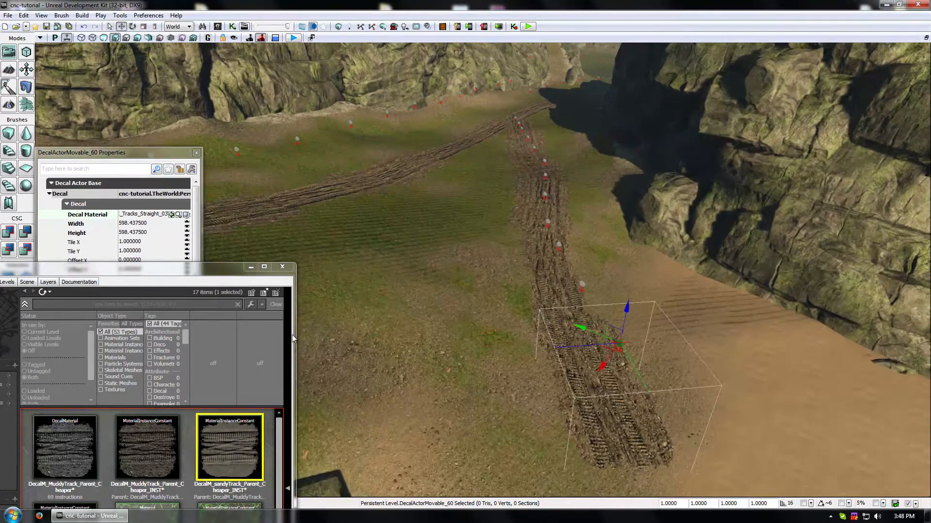
{"action": "left_click_drag", "start_coordinate": [197, 274], "coordinate": [306, 19]}
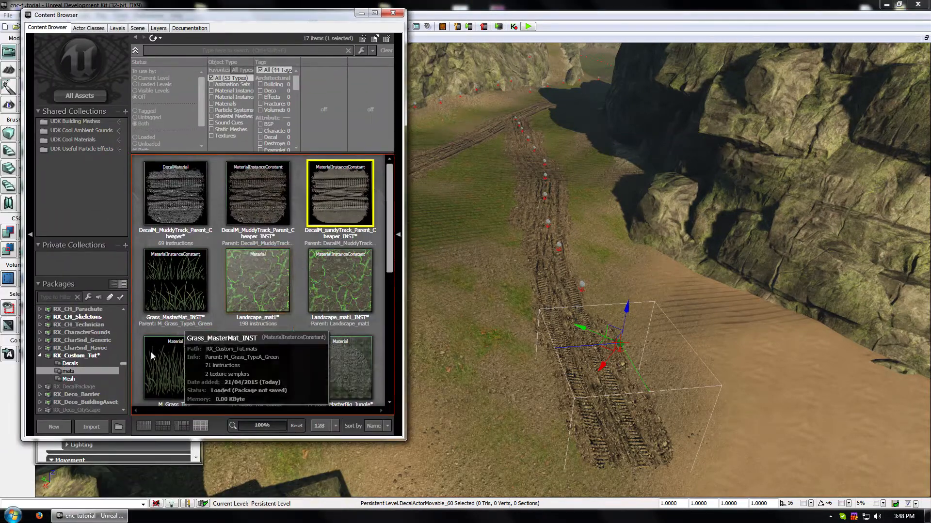
{"action": "left_click", "coordinate": [69, 363]}
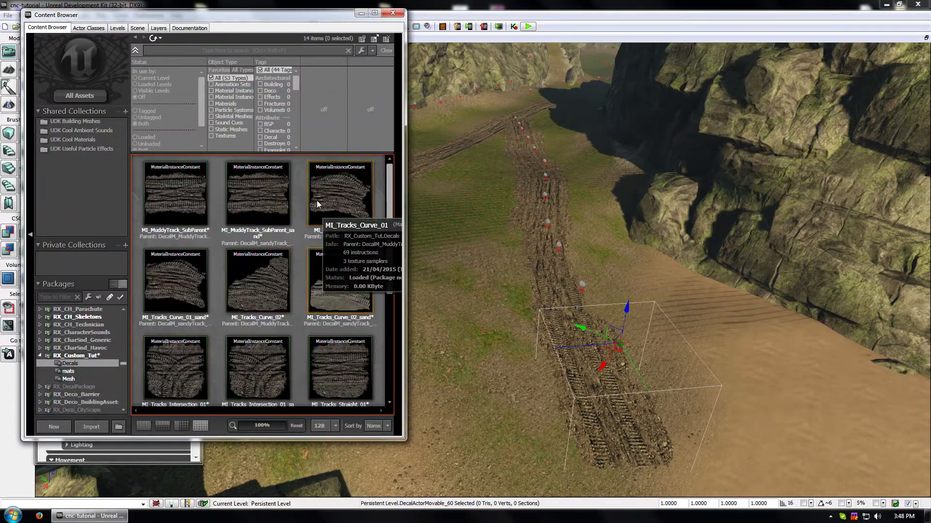
{"action": "left_click", "coordinate": [264, 196]}
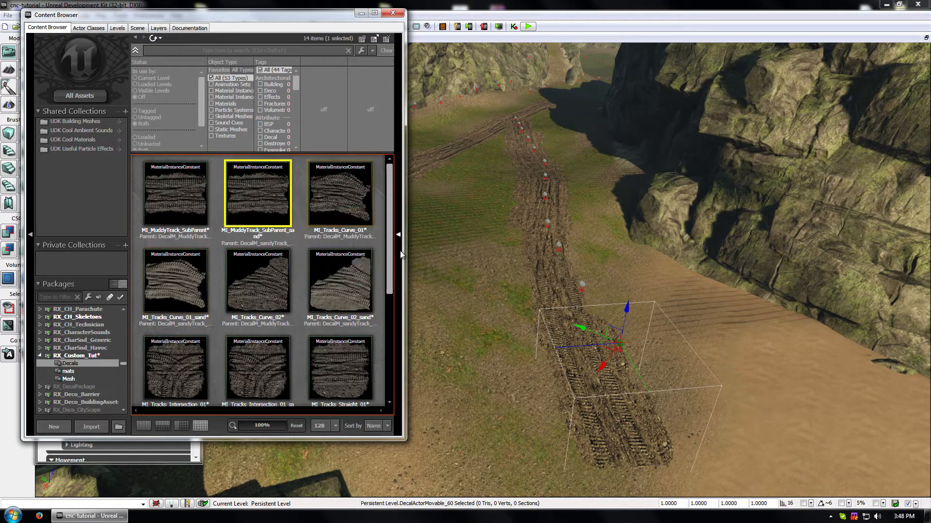
{"action": "double_click", "coordinate": [279, 193]}
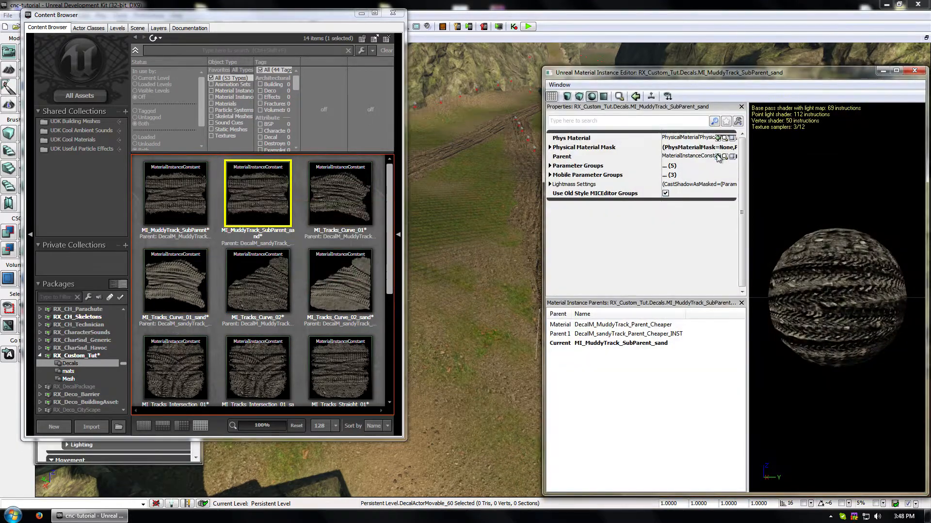
Step: Select DecalM_sandyTrack_Parent_Cheaper_INST in the mats group and reassign it as the parent of MI_MuddyTrack_SubParent_sand
{"action": "left_click", "coordinate": [77, 379]}
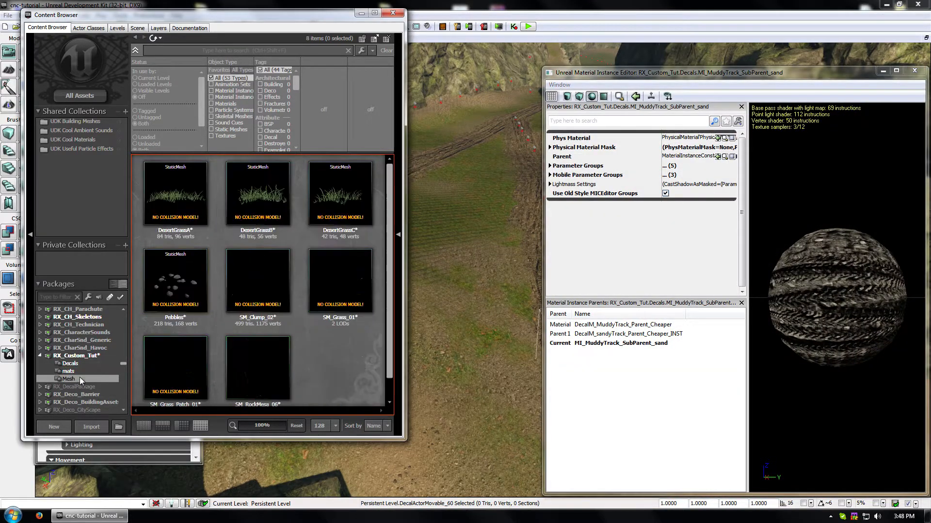
{"action": "left_click", "coordinate": [68, 371]}
{"action": "left_click", "coordinate": [340, 193]}
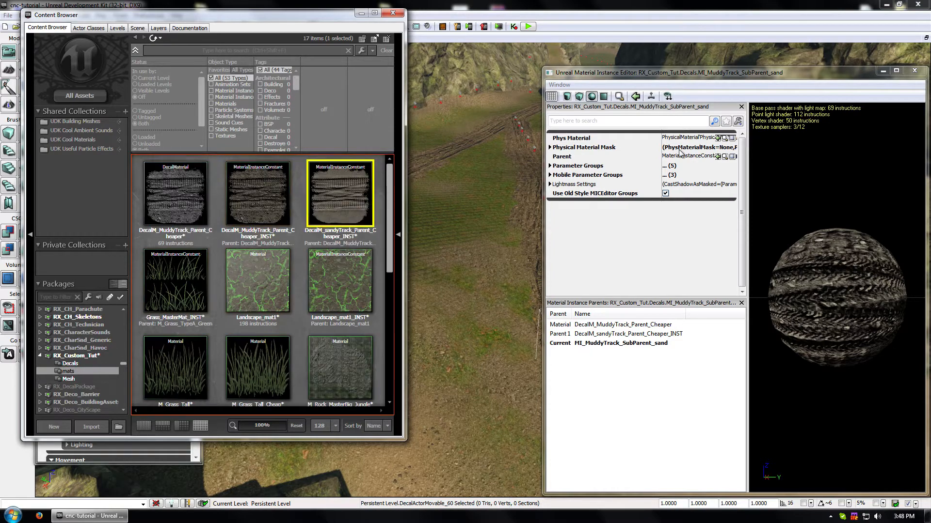
{"action": "left_click", "coordinate": [718, 157]}
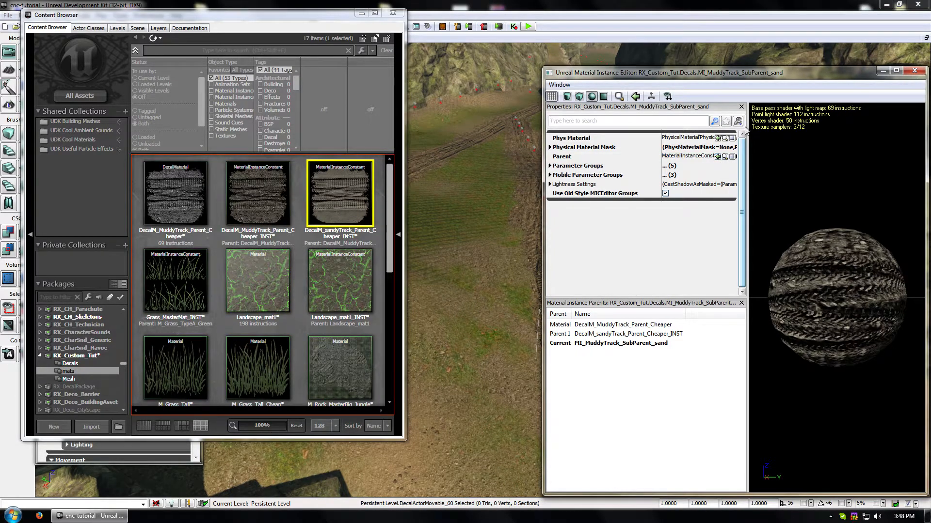
{"action": "left_click", "coordinate": [703, 158]}
{"action": "left_click", "coordinate": [700, 183]}
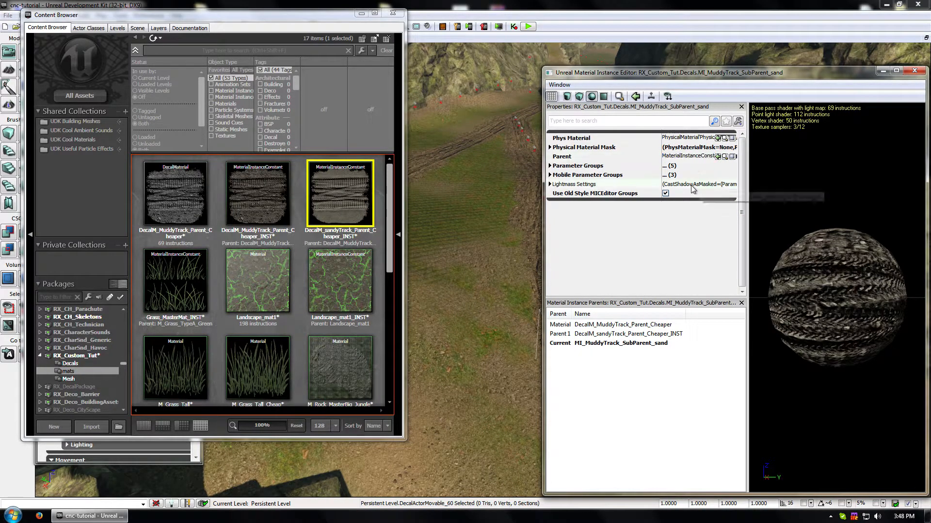
{"action": "left_click", "coordinate": [692, 159]}
Step: Turn off the DiffuseTexture override among MI_MuddyTrack_SubParent_sand's texture parameters and close its editor
{"action": "left_click", "coordinate": [550, 165]}
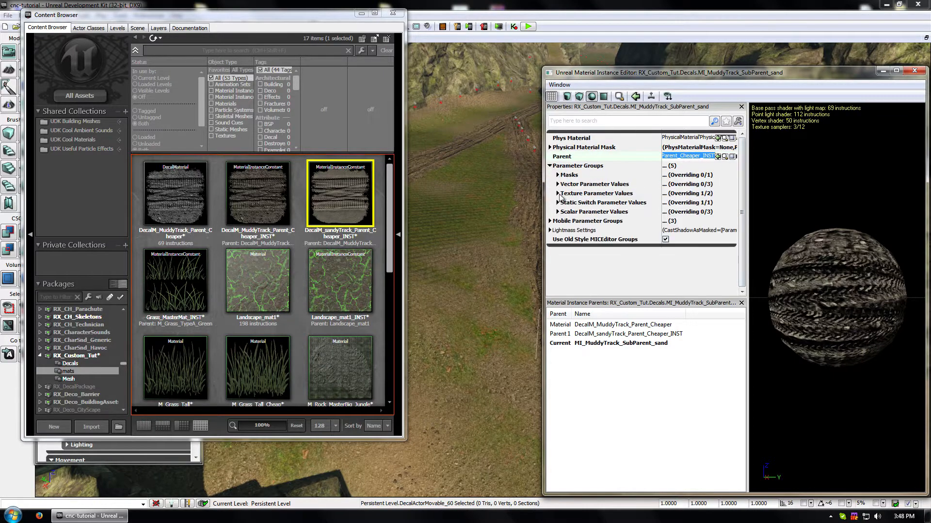
{"action": "left_click", "coordinate": [558, 184]}
{"action": "left_click", "coordinate": [558, 185]}
{"action": "left_click", "coordinate": [557, 194]}
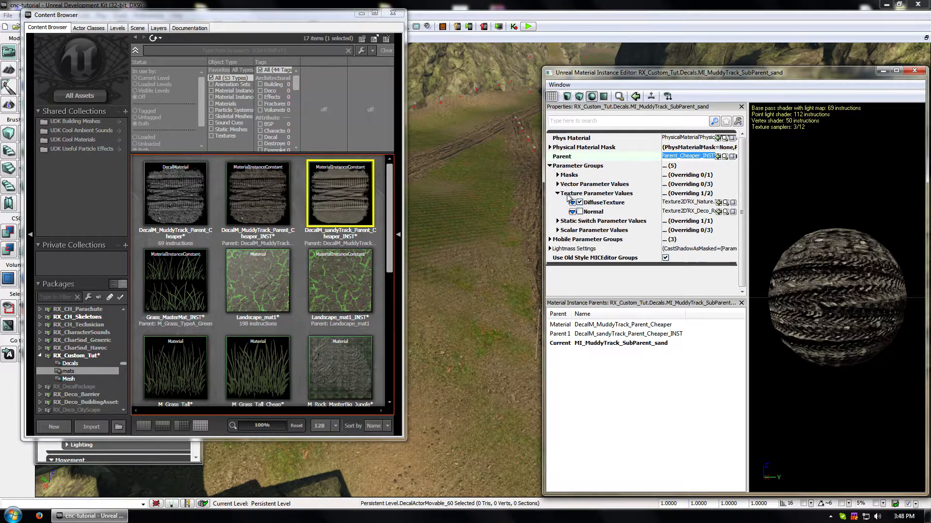
{"action": "left_click", "coordinate": [580, 202]}
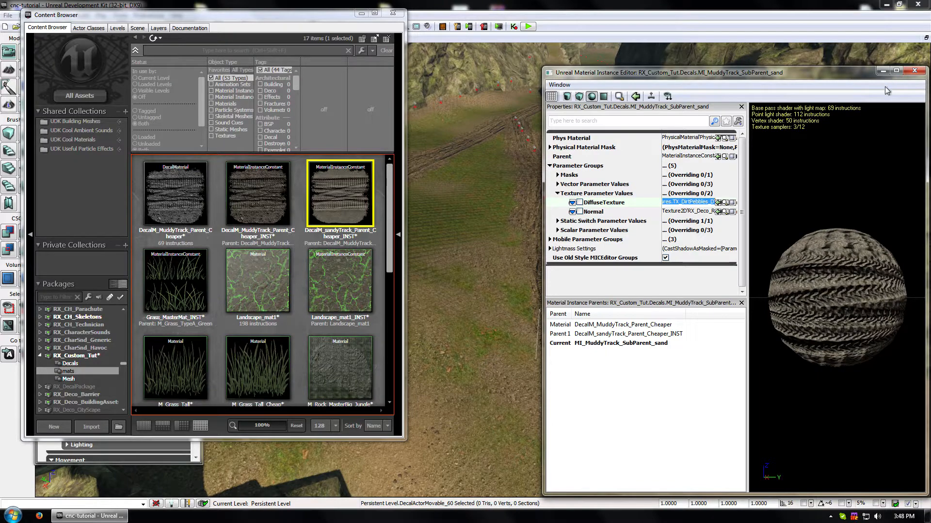
{"action": "left_click", "coordinate": [916, 72]}
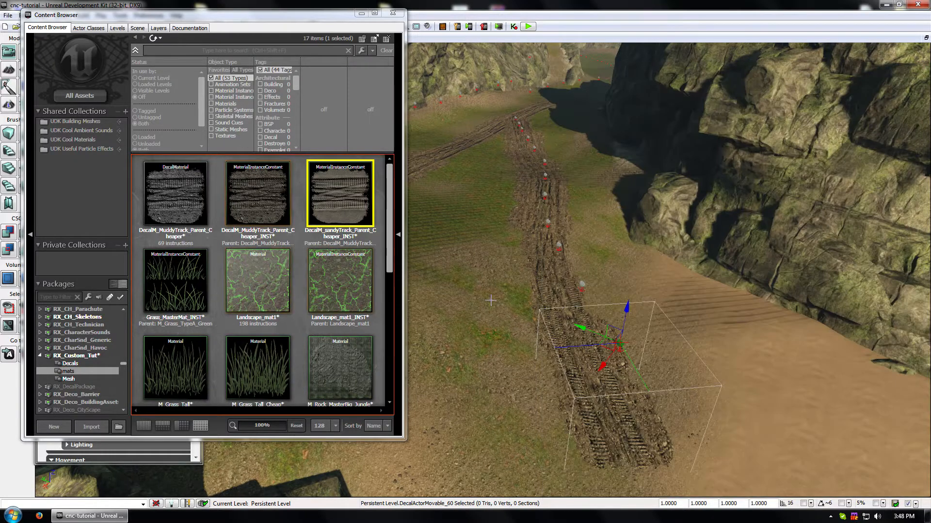
Step: Examine the thumbnails of the _sand track instances in the Decals group
{"action": "left_click", "coordinate": [70, 363]}
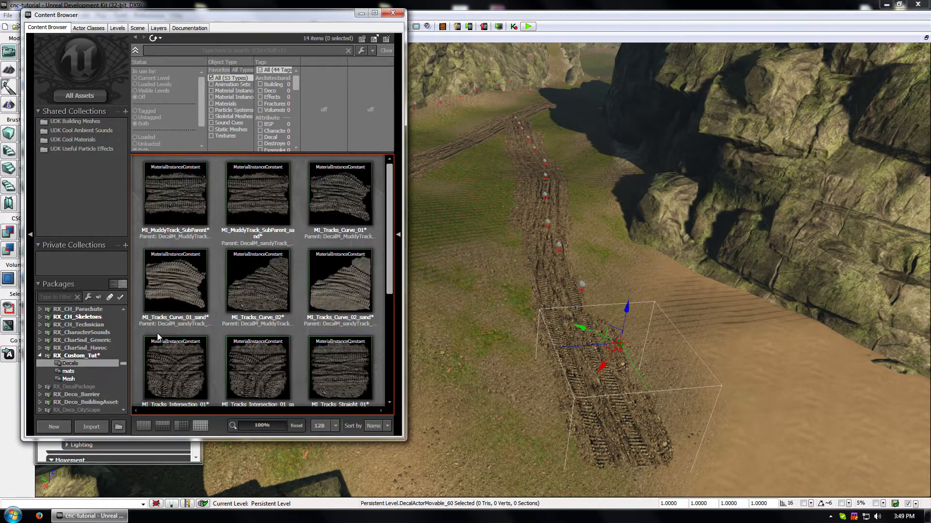
{"action": "left_click", "coordinate": [321, 286]}
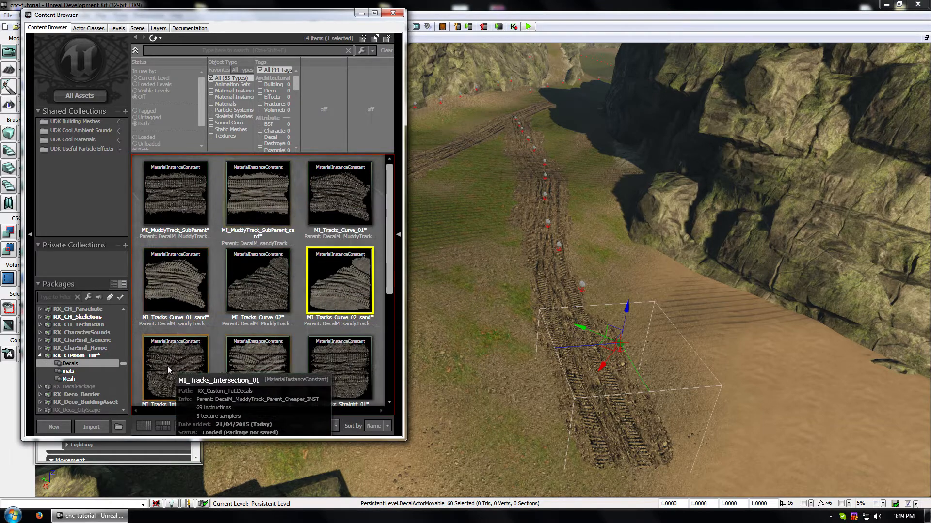
{"action": "left_click", "coordinate": [290, 365]}
{"action": "scroll", "coordinate": [358, 307], "scroll_direction": "down", "scroll_amount": 2}
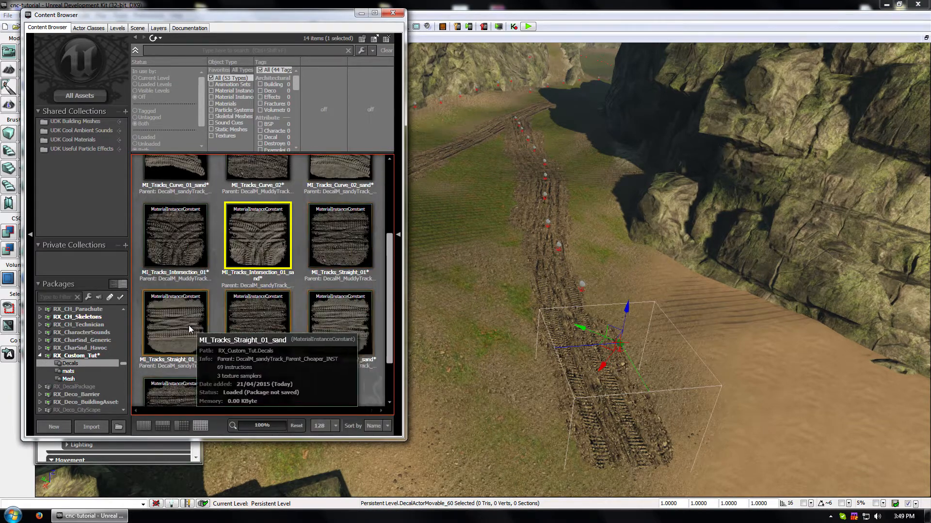
{"action": "scroll", "coordinate": [306, 380], "scroll_direction": "down", "scroll_amount": 1}
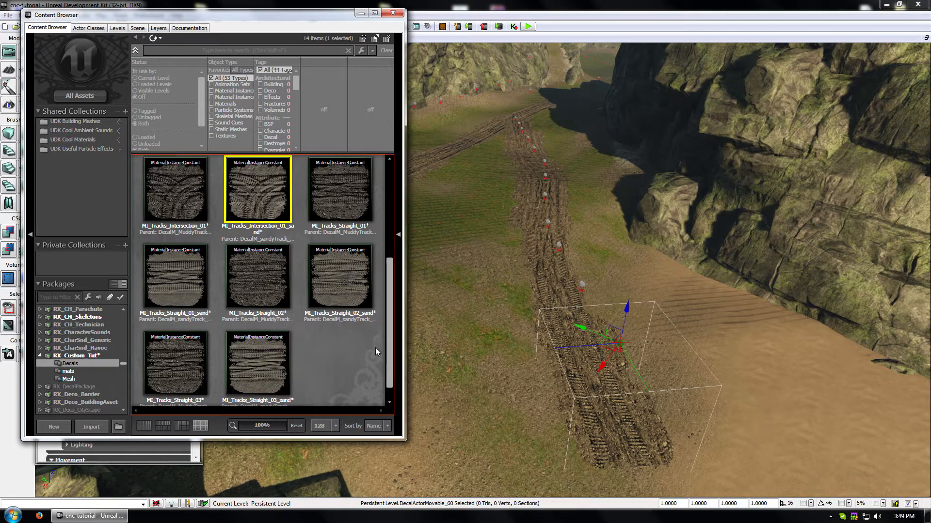
{"action": "scroll", "coordinate": [238, 322], "scroll_direction": "up", "scroll_amount": 1}
{"action": "scroll", "coordinate": [237, 322], "scroll_direction": "up", "scroll_amount": 3}
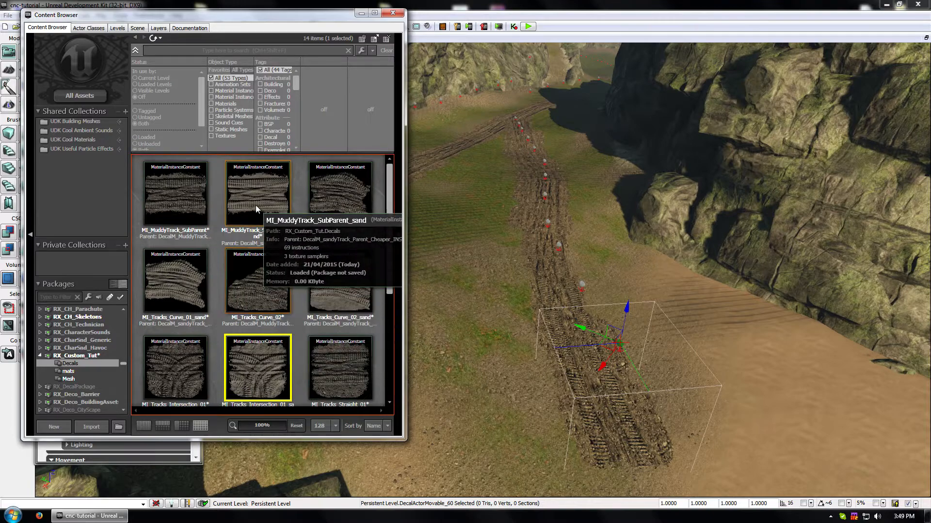
Step: Duplicate the nearest muddy track decal onto the open sand and assign MI_MuddyTrack_SubParent_sand as its decal material
{"action": "left_click", "coordinate": [255, 205]}
{"action": "mouse_move", "coordinate": [483, 257]}
{"action": "left_mouse_down"}
{"action": "mouse_move", "coordinate": [502, 264]}
{"action": "mouse_move", "coordinate": [468, 252]}
{"action": "left_mouse_up"}
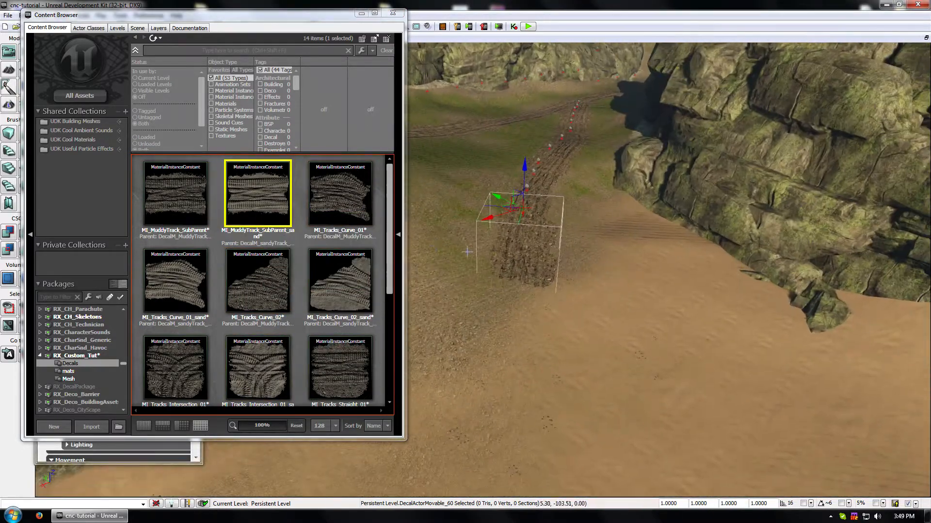
{"action": "left_click_drag", "start_coordinate": [243, 199], "coordinate": [629, 426]}
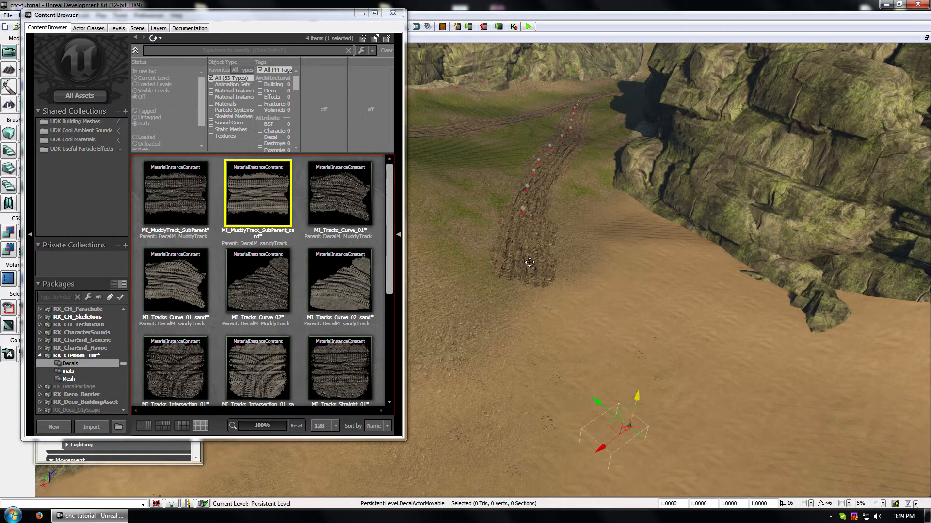
{"action": "left_click", "coordinate": [518, 209]}
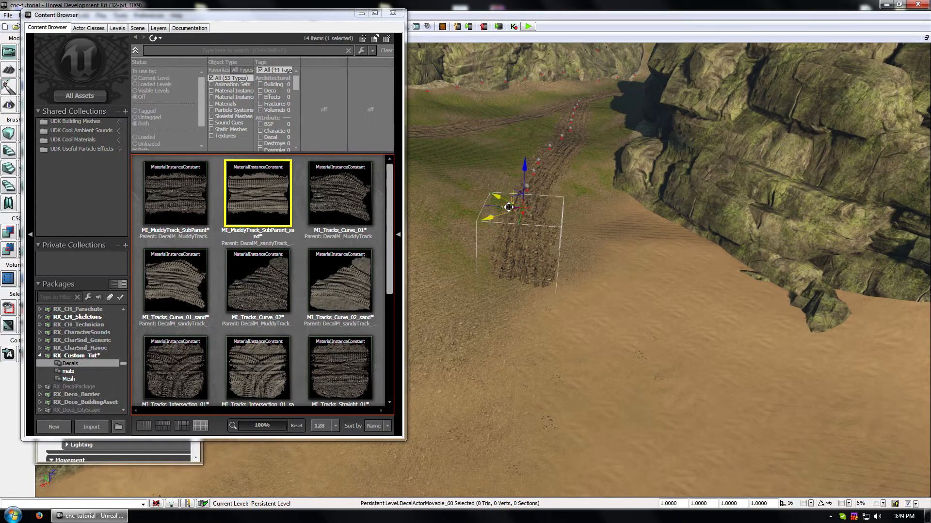
{"action": "left_click_drag", "start_coordinate": [607, 310], "coordinate": [640, 345], "text": "alt"}
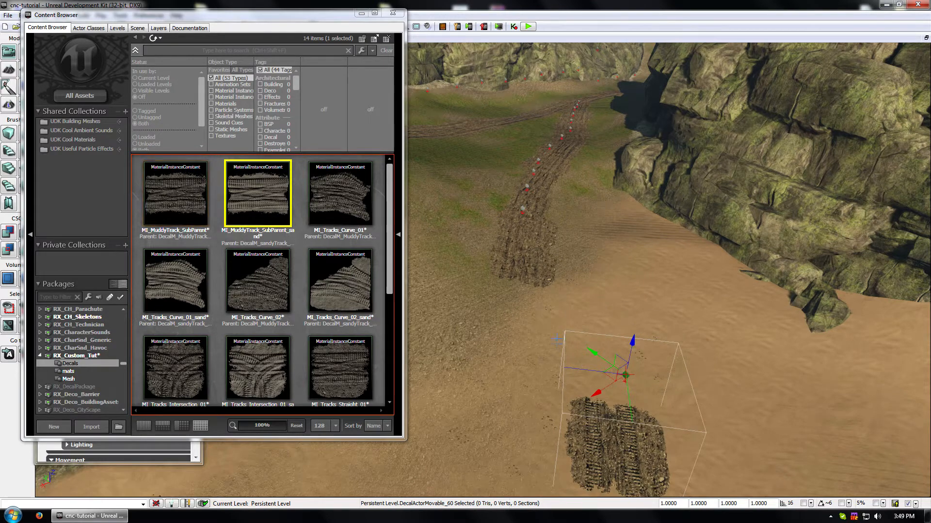
{"action": "key", "text": "F4"}
{"action": "left_click", "coordinate": [172, 215]}
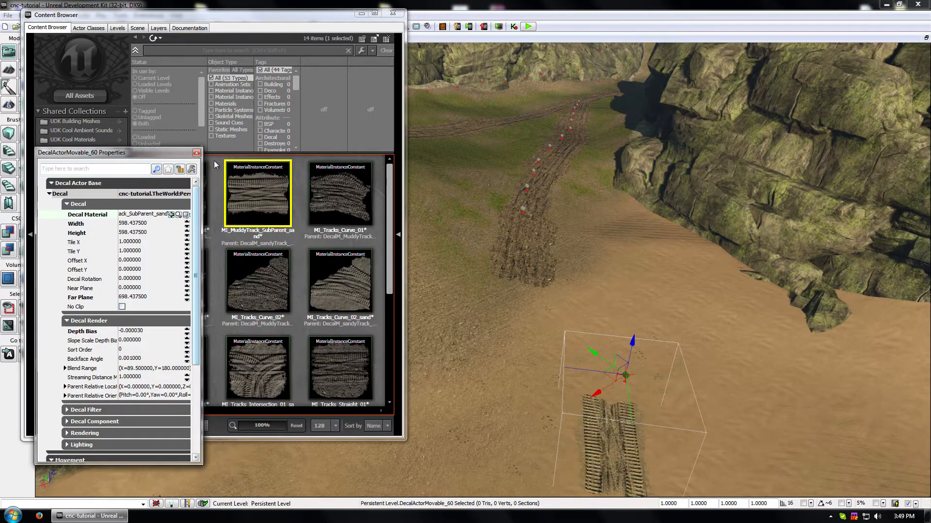
{"action": "left_click", "coordinate": [197, 154]}
Step: Open DecalM_sandyTrack_Parent_Cheaper_INST from the mats group for editing, with the Content Browser closed and the editor clear of the sandy decal
{"action": "left_click", "coordinate": [472, 255]}
{"action": "right_click_drag", "start_coordinate": [471, 256], "coordinate": [484, 301]}
{"action": "mouse_move", "coordinate": [569, 291]}
{"action": "right_mouse_down"}
{"action": "mouse_move", "coordinate": [558, 310]}
{"action": "mouse_move", "coordinate": [570, 291]}
{"action": "right_mouse_up"}
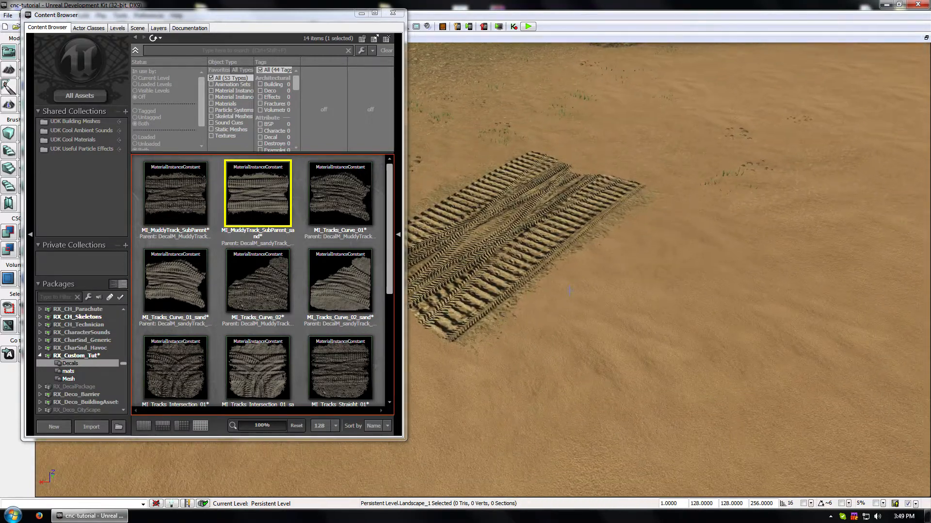
{"action": "left_click", "coordinate": [72, 378]}
{"action": "left_click", "coordinate": [85, 370]}
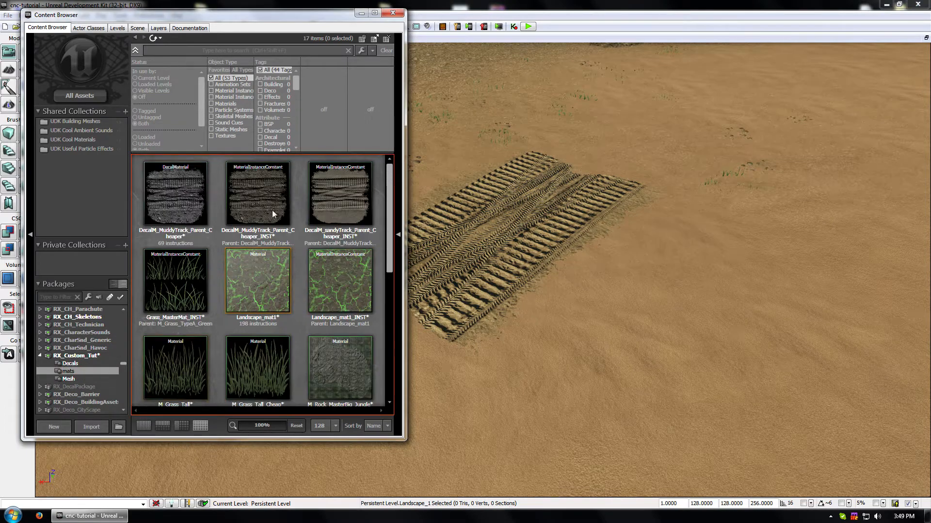
{"action": "double_click", "coordinate": [330, 178]}
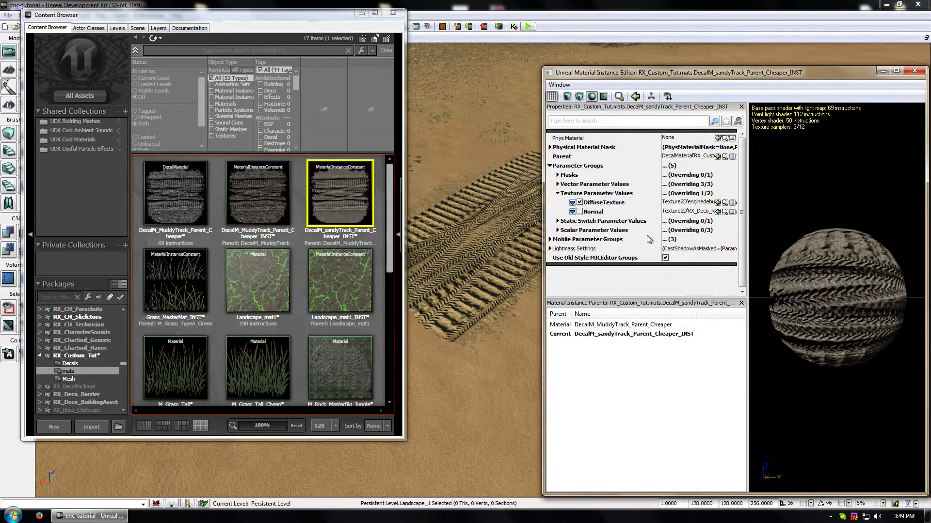
{"action": "left_click", "coordinate": [392, 13]}
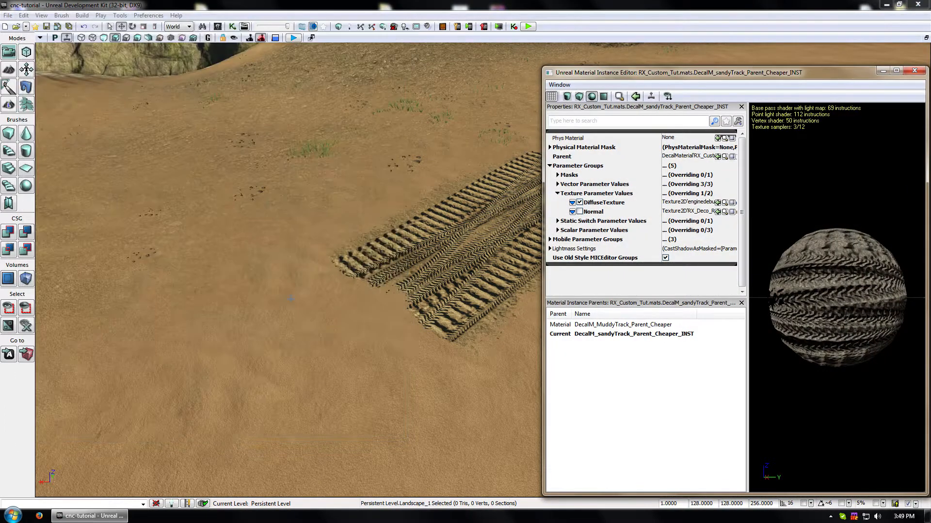
{"action": "left_click_drag", "start_coordinate": [732, 73], "coordinate": [836, 68]}
{"action": "left_click_drag", "start_coordinate": [581, 194], "coordinate": [608, 140]}
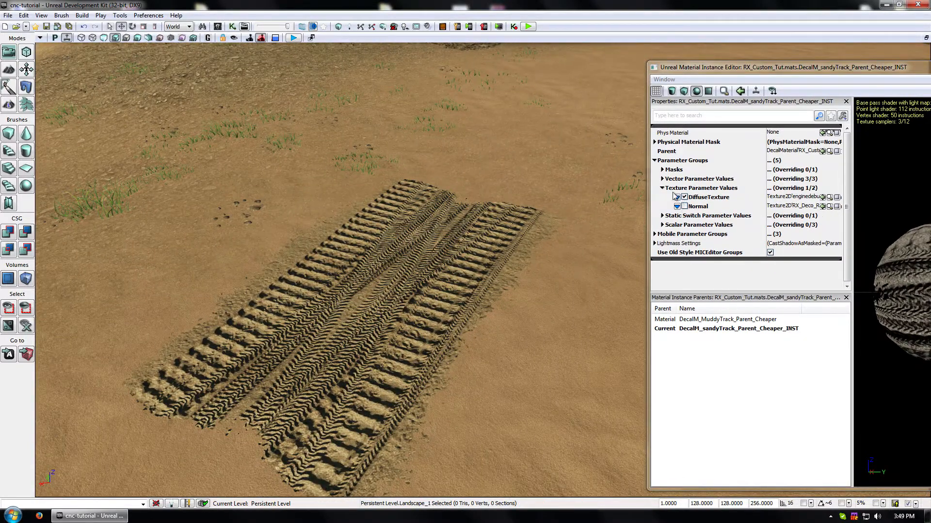
Step: Open the DiffuseColorA vector parameter's colour for editing and place the colour picker clear of the track decal
{"action": "left_click", "coordinate": [662, 179]}
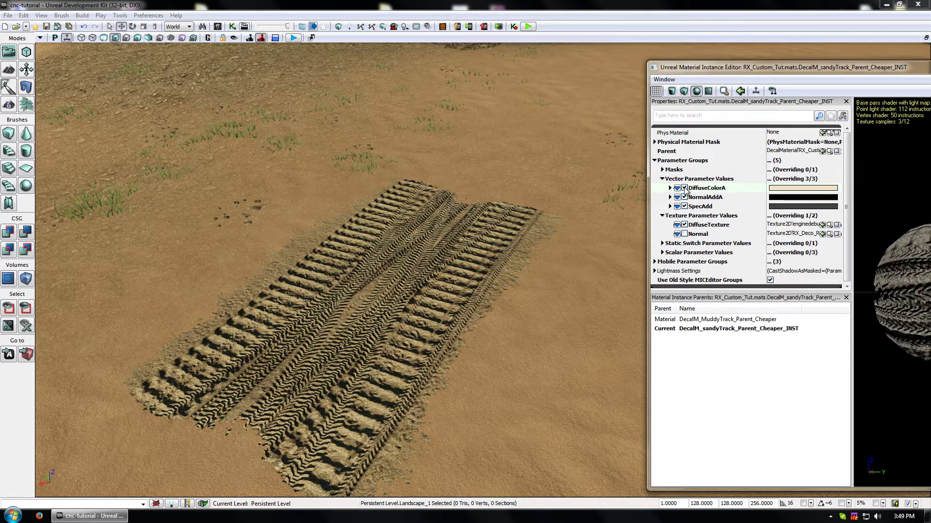
{"action": "left_click", "coordinate": [776, 192]}
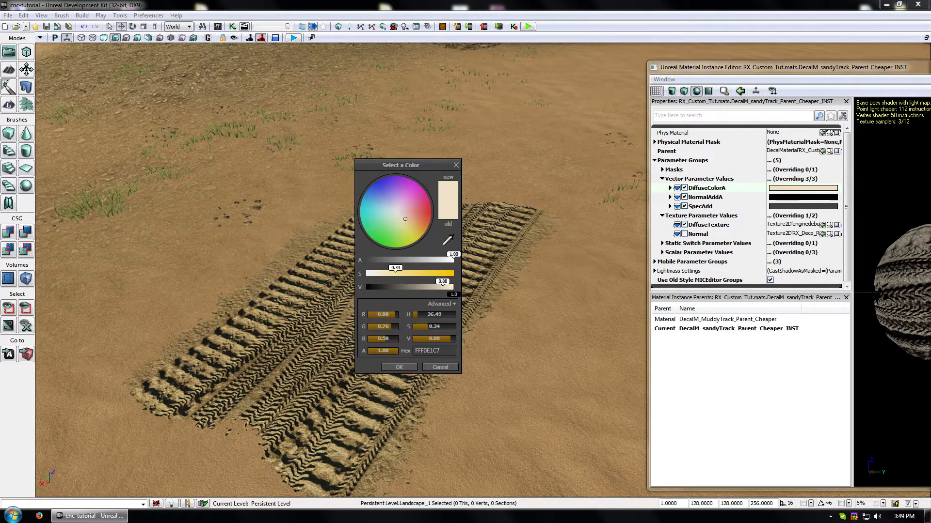
{"action": "left_click_drag", "start_coordinate": [417, 166], "coordinate": [614, 136]}
Step: Try a brighter, warmer DiffuseColorA with saturation 0.46 and value 1.00 (FFFFE6C1)
{"action": "mouse_move", "coordinate": [605, 200]}
{"action": "left_mouse_down"}
{"action": "mouse_move", "coordinate": [609, 191]}
{"action": "mouse_move", "coordinate": [597, 186]}
{"action": "mouse_move", "coordinate": [603, 192]}
{"action": "left_mouse_up"}
{"action": "left_click_drag", "start_coordinate": [599, 255], "coordinate": [646, 261]}
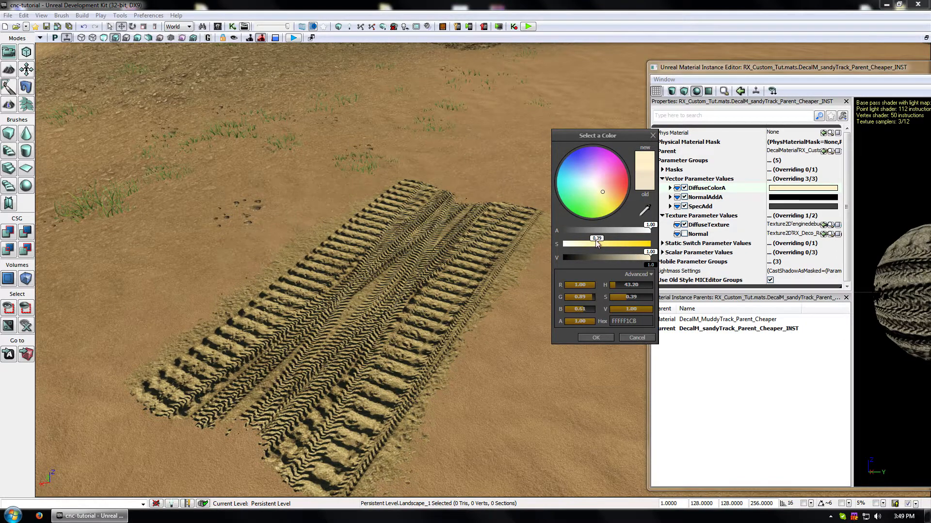
{"action": "left_click_drag", "start_coordinate": [596, 243], "coordinate": [601, 244]}
{"action": "left_click_drag", "start_coordinate": [606, 197], "coordinate": [606, 191]}
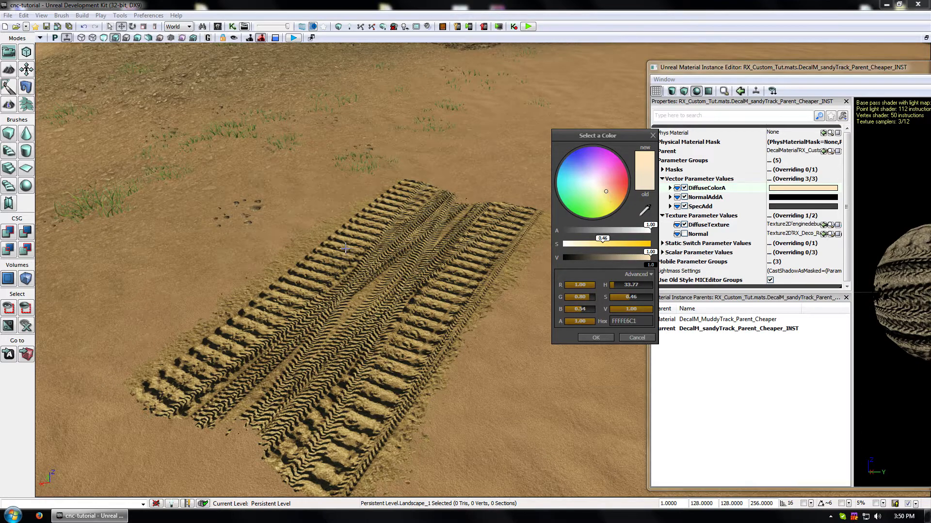
Step: Try to sample the sand colour beside the track decal for DiffuseColorA with the eyedropper
{"action": "mouse_move", "coordinate": [346, 248]}
{"action": "left_mouse_down"}
{"action": "mouse_move", "coordinate": [345, 257]}
{"action": "mouse_move", "coordinate": [345, 249]}
{"action": "left_mouse_up"}
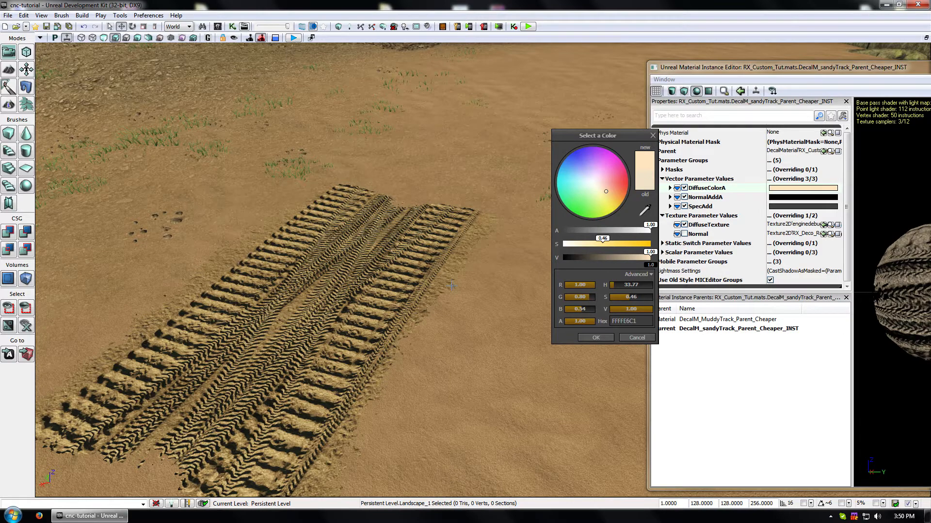
{"action": "left_click", "coordinate": [645, 210]}
{"action": "left_click", "coordinate": [508, 324]}
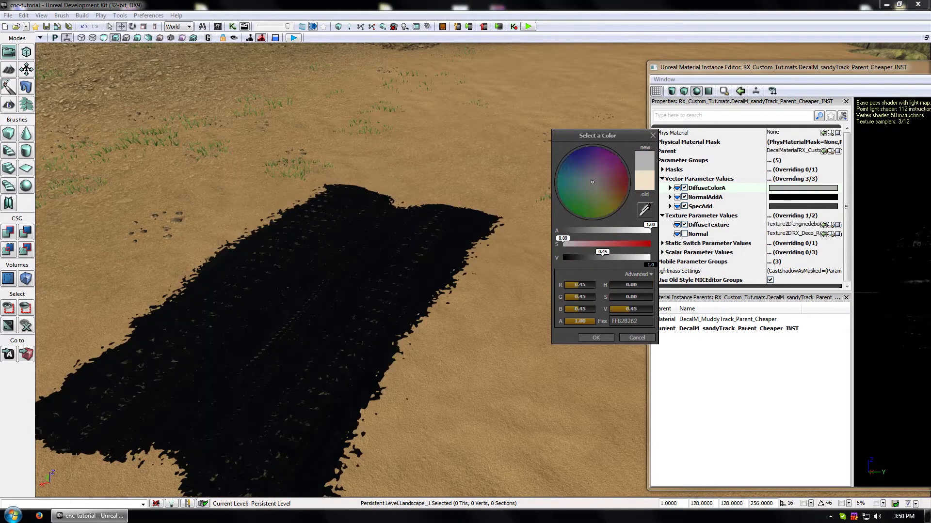
Step: Restore the previous DiffuseColorA, then try a brighter, yellower tint with hue 47.16, saturation 0.60 and value 1.00
{"action": "left_click", "coordinate": [645, 188]}
{"action": "left_click_drag", "start_coordinate": [592, 243], "coordinate": [603, 239]}
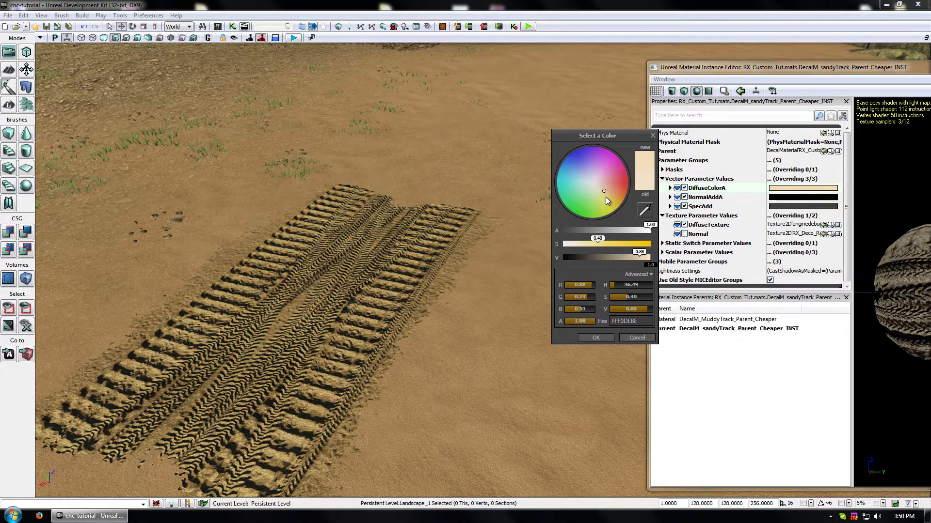
{"action": "left_click_drag", "start_coordinate": [606, 198], "coordinate": [603, 194]}
{"action": "left_click_drag", "start_coordinate": [602, 255], "coordinate": [657, 259]}
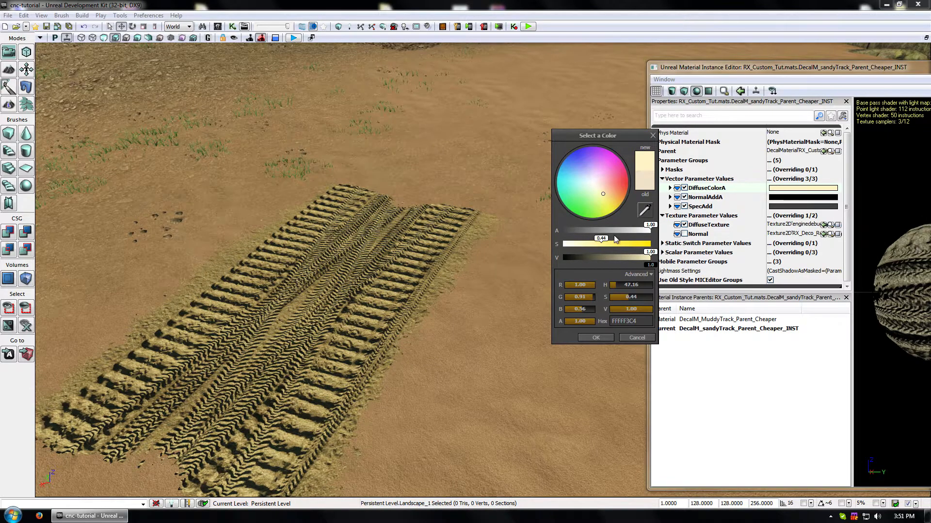
{"action": "left_click_drag", "start_coordinate": [606, 243], "coordinate": [615, 243]}
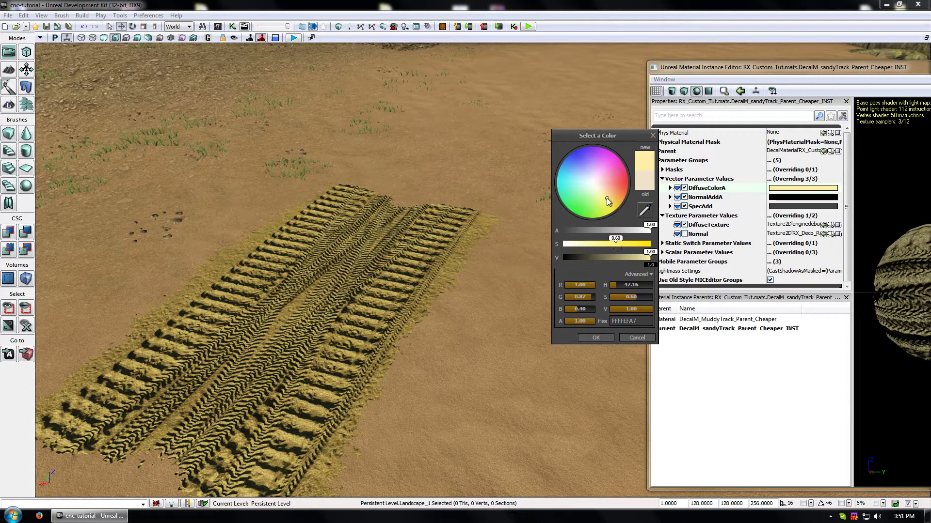
Step: Try a more orange DiffuseColorA with hue 32.26 and saturation 0.37, checking it against the sand up close
{"action": "left_click_drag", "start_coordinate": [606, 199], "coordinate": [610, 194]}
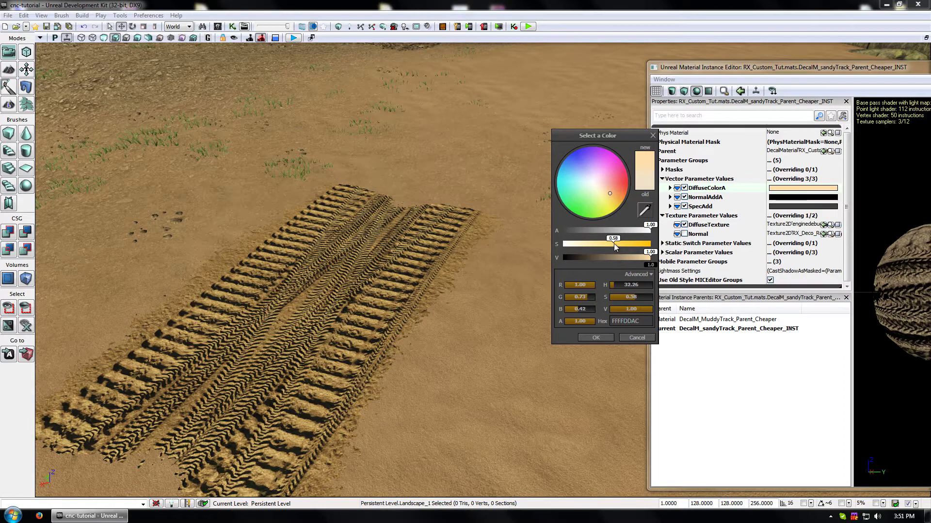
{"action": "left_click_drag", "start_coordinate": [614, 243], "coordinate": [596, 244]}
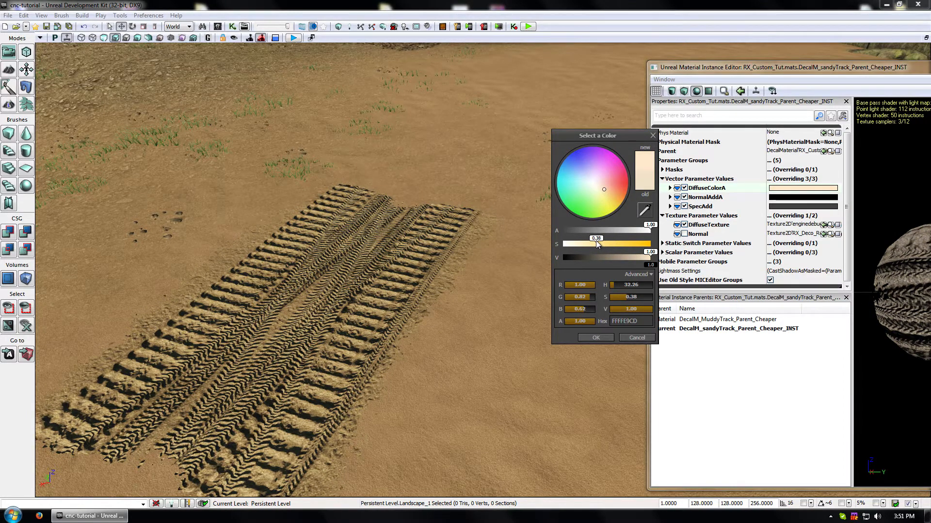
{"action": "mouse_move", "coordinate": [520, 250]}
{"action": "left_mouse_down"}
{"action": "mouse_move", "coordinate": [521, 310]}
{"action": "mouse_move", "coordinate": [515, 258]}
{"action": "left_mouse_up"}
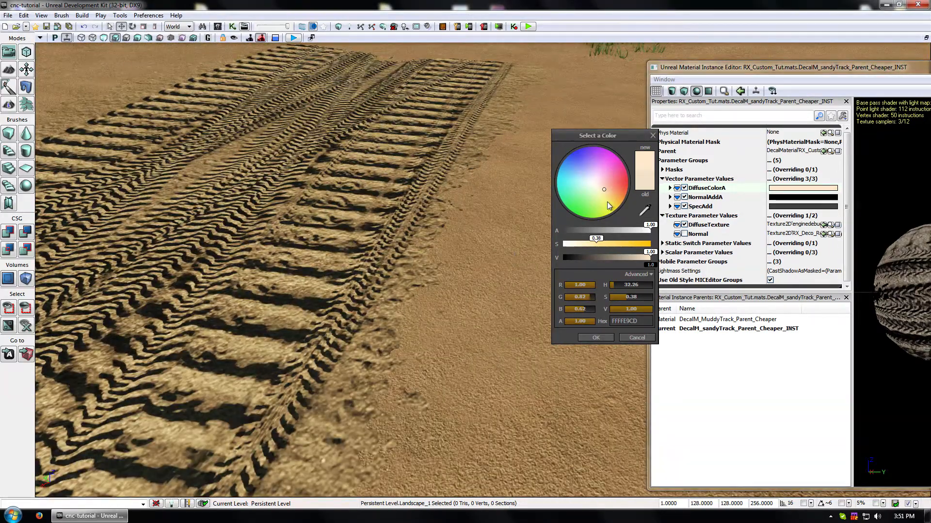
{"action": "left_click_drag", "start_coordinate": [596, 242], "coordinate": [595, 241]}
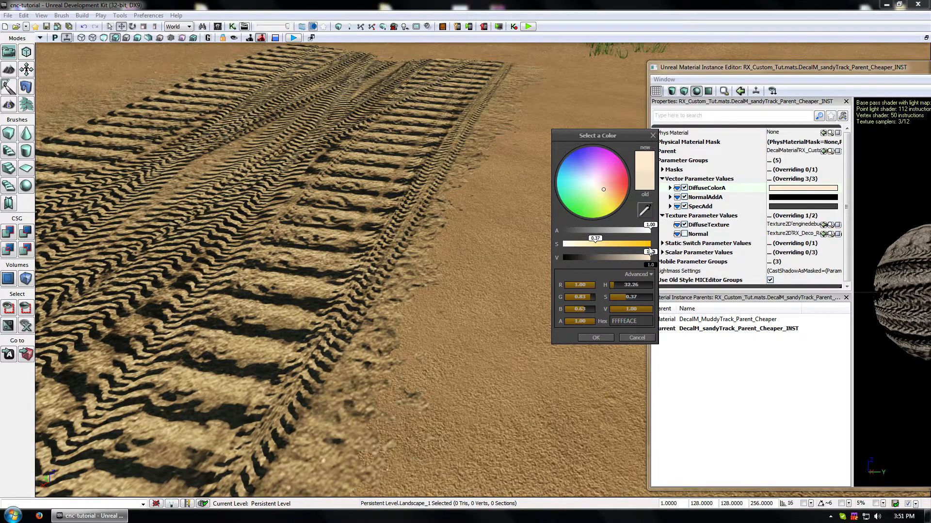
Step: Try a redder DiffuseColorA with hue 25.12, saturation 0.38 and value 1.00 (FFFFE3CD), viewing the decal from farther away
{"action": "mouse_move", "coordinate": [650, 257]}
{"action": "left_mouse_down"}
{"action": "mouse_move", "coordinate": [626, 257]}
{"action": "mouse_move", "coordinate": [657, 255]}
{"action": "left_mouse_up"}
{"action": "mouse_move", "coordinate": [598, 241]}
{"action": "left_mouse_down"}
{"action": "mouse_move", "coordinate": [588, 242]}
{"action": "mouse_move", "coordinate": [596, 244]}
{"action": "left_mouse_up"}
{"action": "left_click_drag", "start_coordinate": [603, 190], "coordinate": [605, 190]}
{"action": "mouse_move", "coordinate": [470, 291]}
{"action": "right_mouse_down"}
{"action": "mouse_move", "coordinate": [470, 300]}
{"action": "mouse_move", "coordinate": [463, 274]}
{"action": "right_mouse_up"}
{"action": "mouse_move", "coordinate": [514, 252]}
{"action": "right_mouse_down"}
{"action": "mouse_move", "coordinate": [501, 281]}
{"action": "mouse_move", "coordinate": [514, 252]}
{"action": "right_mouse_up"}
{"action": "left_click_drag", "start_coordinate": [593, 242], "coordinate": [597, 245]}
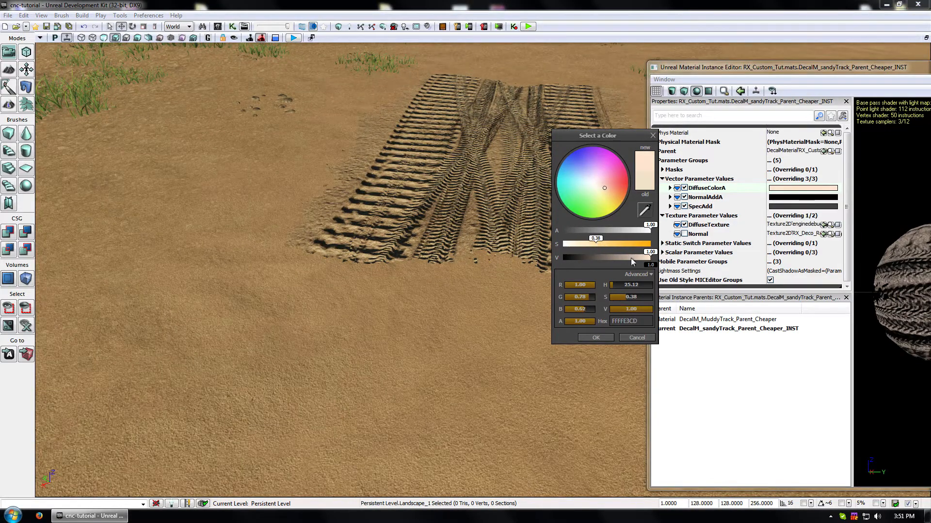
Step: Try darkening DiffuseColorA to value 0.91, then return its value to 1.00
{"action": "left_click_drag", "start_coordinate": [649, 258], "coordinate": [645, 260]}
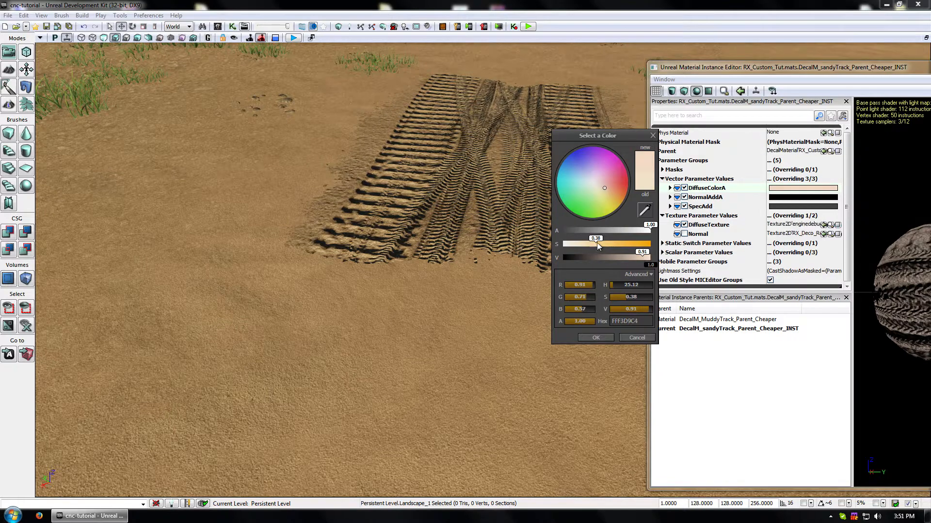
{"action": "left_click_drag", "start_coordinate": [597, 243], "coordinate": [653, 231]}
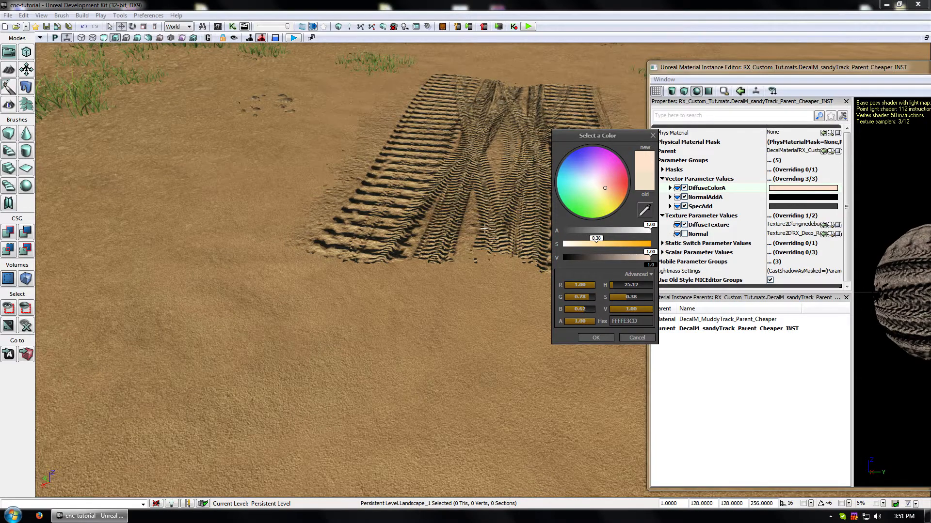
{"action": "left_click_drag", "start_coordinate": [484, 229], "coordinate": [520, 194]}
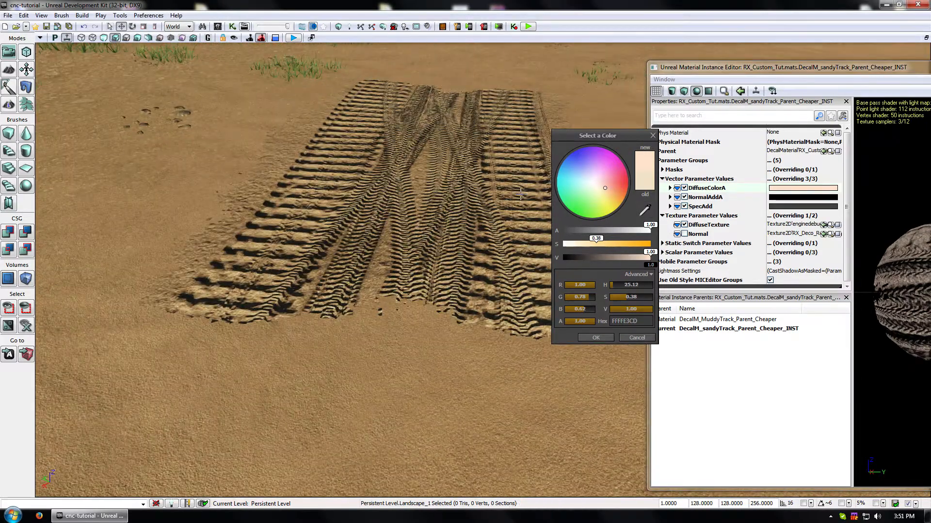
Step: Set DiffuseColorA of the sandy track instance to hue 30.21, saturation 0.42 and value 1.00 (FFFFE5C6)
{"action": "left_click_drag", "start_coordinate": [604, 190], "coordinate": [605, 193]}
{"action": "left_click_drag", "start_coordinate": [338, 285], "coordinate": [338, 283]}
{"action": "left_click_drag", "start_coordinate": [600, 245], "coordinate": [646, 258]}
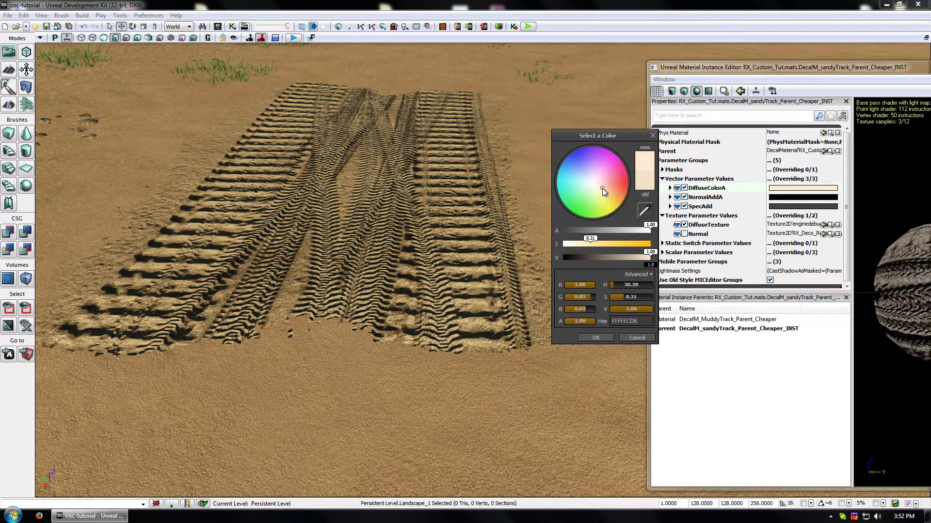
{"action": "left_click_drag", "start_coordinate": [602, 189], "coordinate": [606, 192]}
Step: Compare the muddy tracks on the path, then close the sandy track's colour picker and material instance editor
{"action": "right_click_drag", "start_coordinate": [490, 221], "coordinate": [307, 348]}
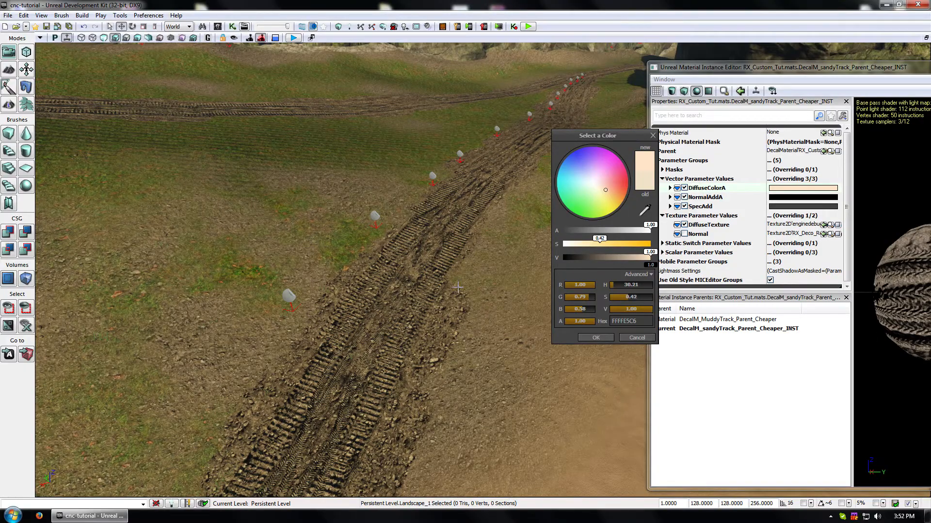
{"action": "mouse_move", "coordinate": [457, 287]}
{"action": "right_mouse_down"}
{"action": "mouse_move", "coordinate": [489, 310]}
{"action": "mouse_move", "coordinate": [484, 286]}
{"action": "mouse_move", "coordinate": [407, 300]}
{"action": "mouse_move", "coordinate": [349, 296]}
{"action": "mouse_move", "coordinate": [407, 305]}
{"action": "mouse_move", "coordinate": [460, 285]}
{"action": "right_mouse_up"}
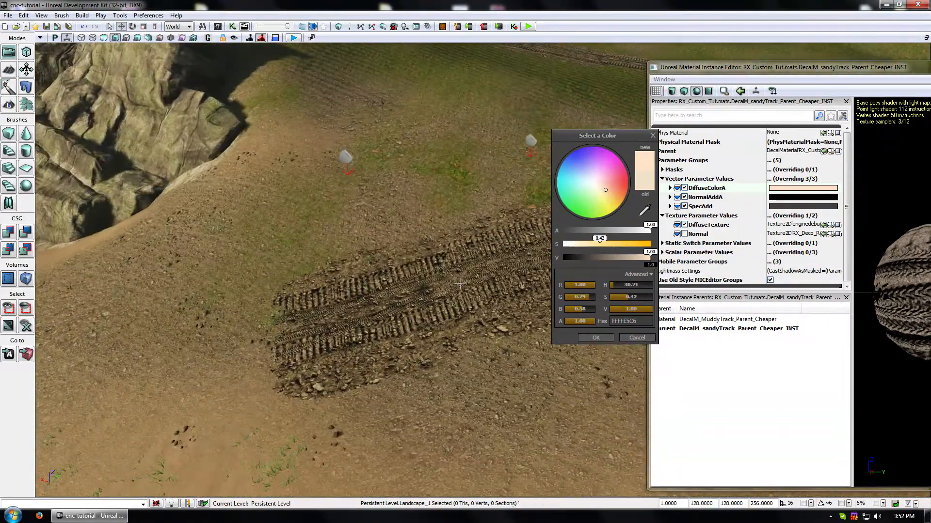
{"action": "left_click_drag", "start_coordinate": [883, 66], "coordinate": [617, 69]}
{"action": "left_click", "coordinate": [762, 65]}
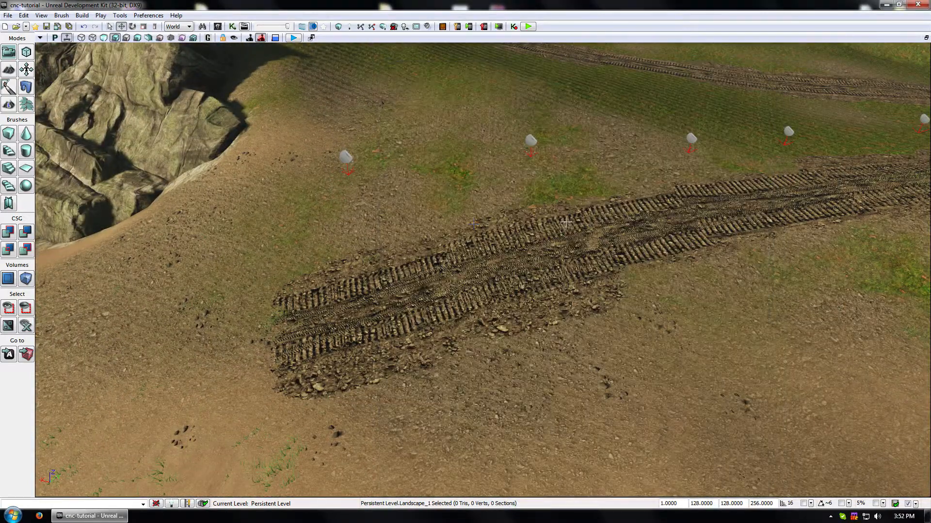
Step: Open the properties of a muddy track decal on the grassy path and locate its decal material in the Content Browser
{"action": "right_click_drag", "start_coordinate": [783, 118], "coordinate": [616, 130]}
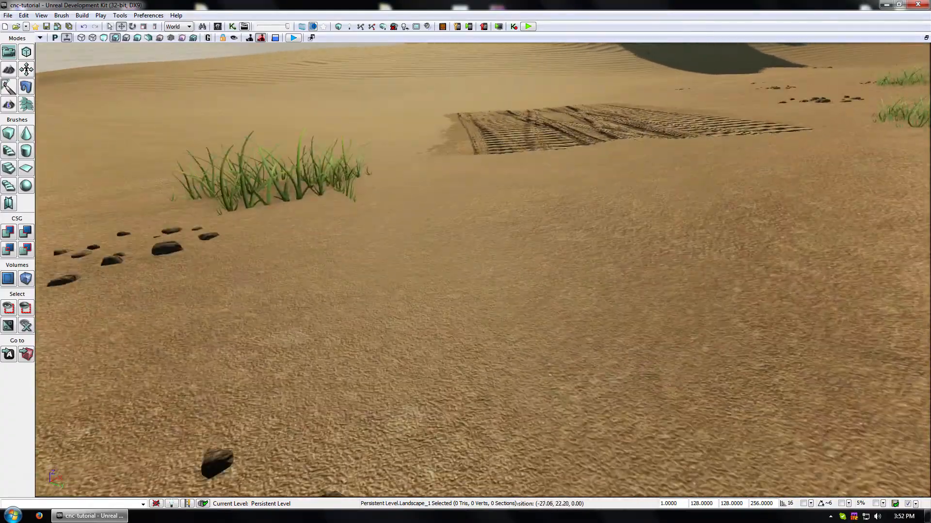
{"action": "left_click_drag", "start_coordinate": [483, 270], "coordinate": [483, 301]}
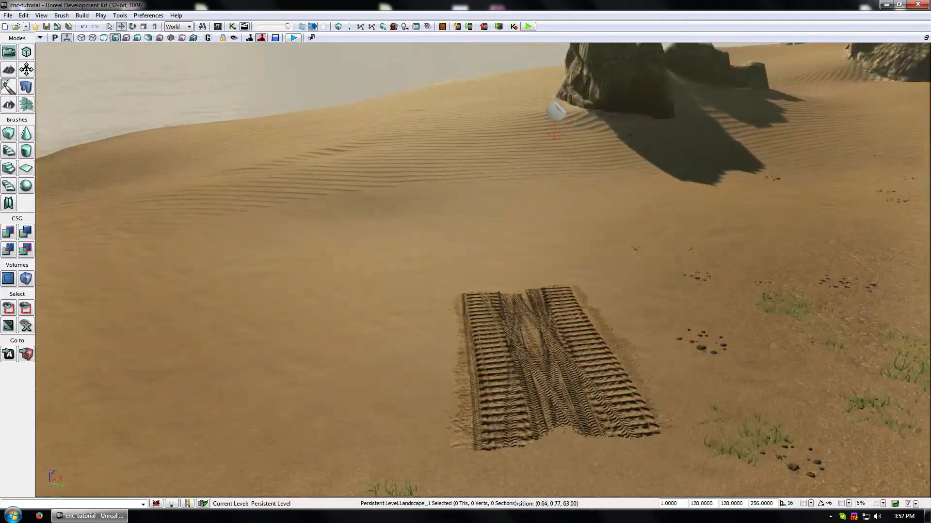
{"action": "right_click_drag", "start_coordinate": [482, 270], "coordinate": [538, 306]}
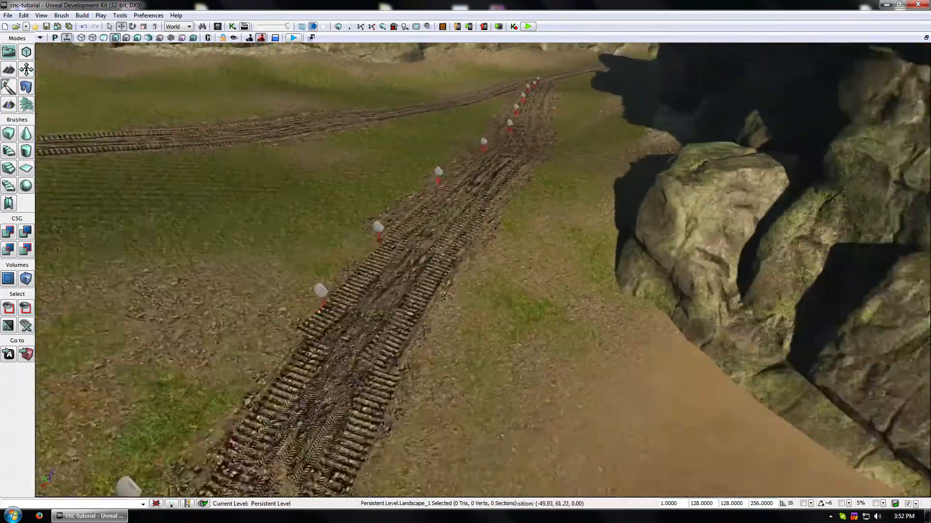
{"action": "left_click_drag", "start_coordinate": [538, 306], "coordinate": [538, 276]}
{"action": "right_click_drag", "start_coordinate": [466, 343], "coordinate": [485, 367]}
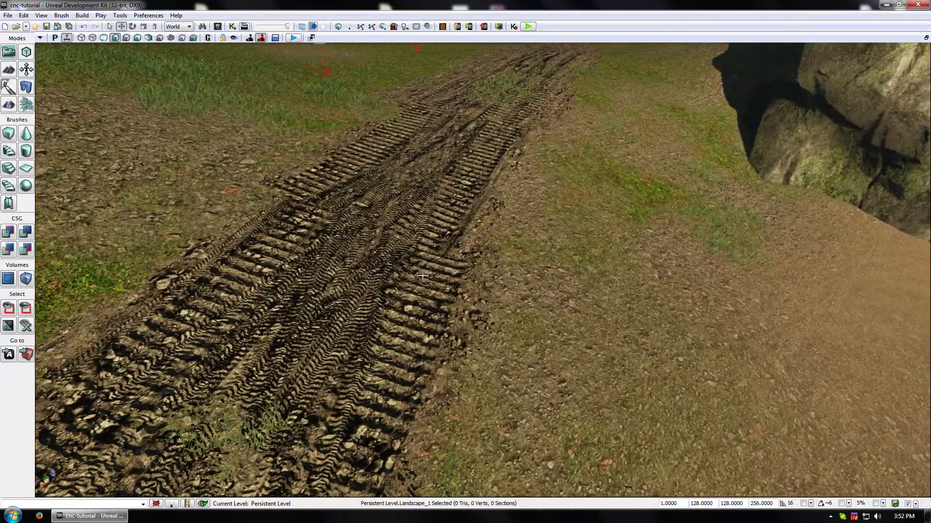
{"action": "right_click_drag", "start_coordinate": [479, 313], "coordinate": [473, 286]}
{"action": "double_click", "coordinate": [346, 99]}
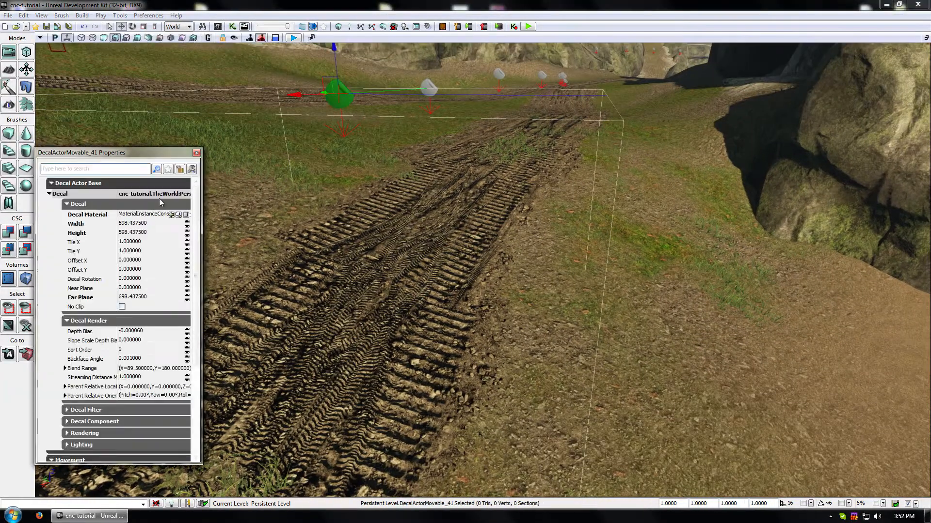
{"action": "left_click", "coordinate": [179, 216]}
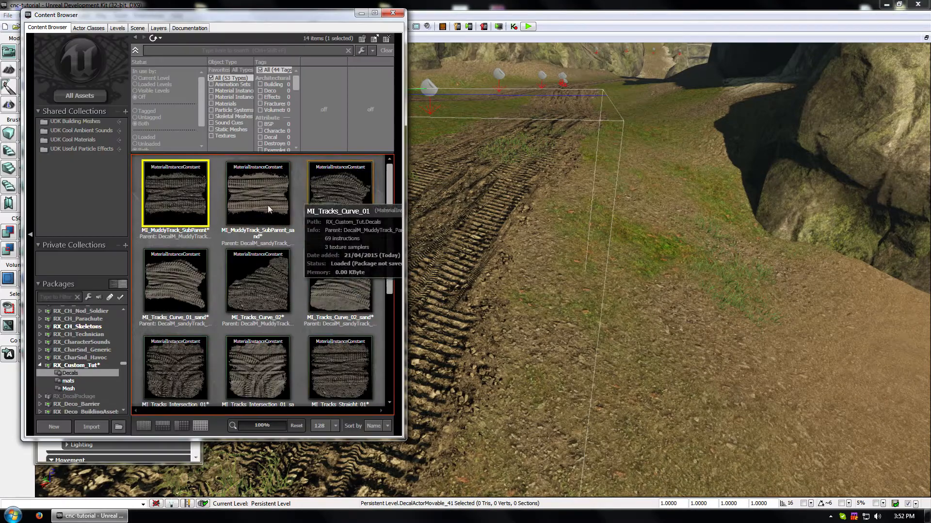
Step: Find the parent of MI_MuddyTrack_SubParent and open DecalM_MuddyTrack_Parent_Cheaper_INST for editing
{"action": "double_click", "coordinate": [176, 196]}
{"action": "left_click", "coordinate": [564, 152]}
{"action": "left_click", "coordinate": [258, 183]}
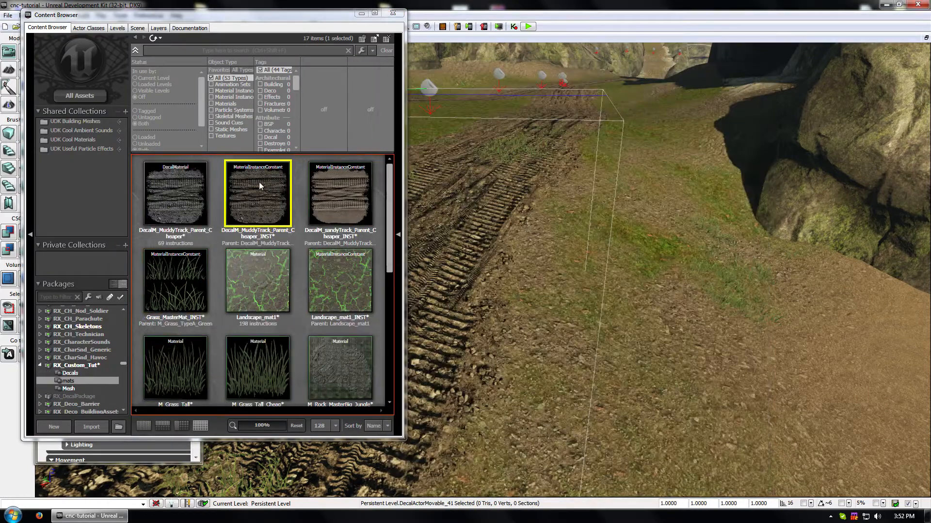
{"action": "double_click", "coordinate": [256, 186]}
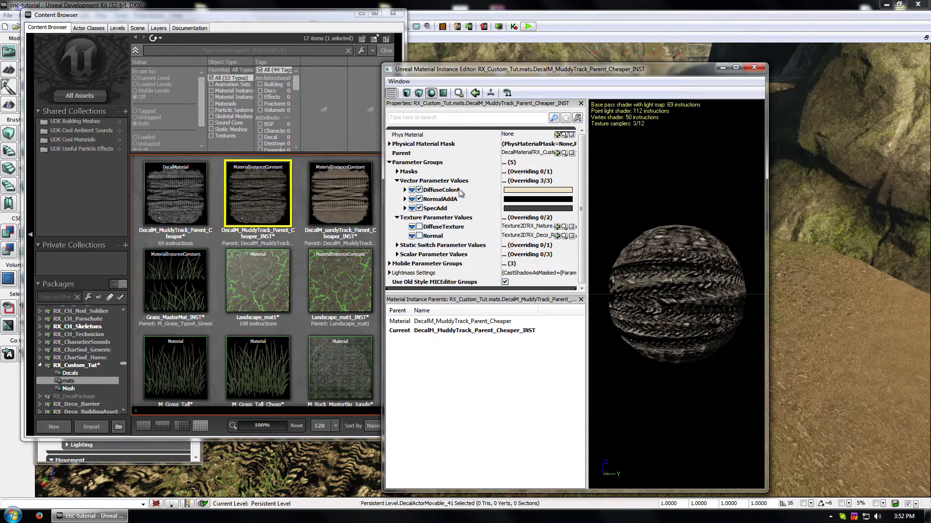
Step: Open the muddy instance's DiffuseColorA for editing and clear the Content Browser, decal properties and editor away from the tracks
{"action": "left_click", "coordinate": [533, 196]}
{"action": "left_click", "coordinate": [393, 12]}
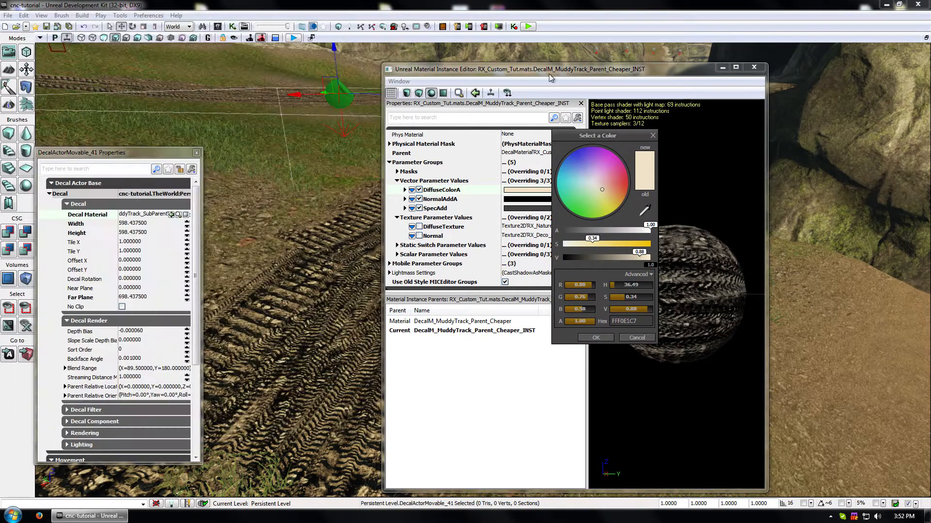
{"action": "left_click_drag", "start_coordinate": [549, 75], "coordinate": [916, 84]}
{"action": "left_click", "coordinate": [196, 153]}
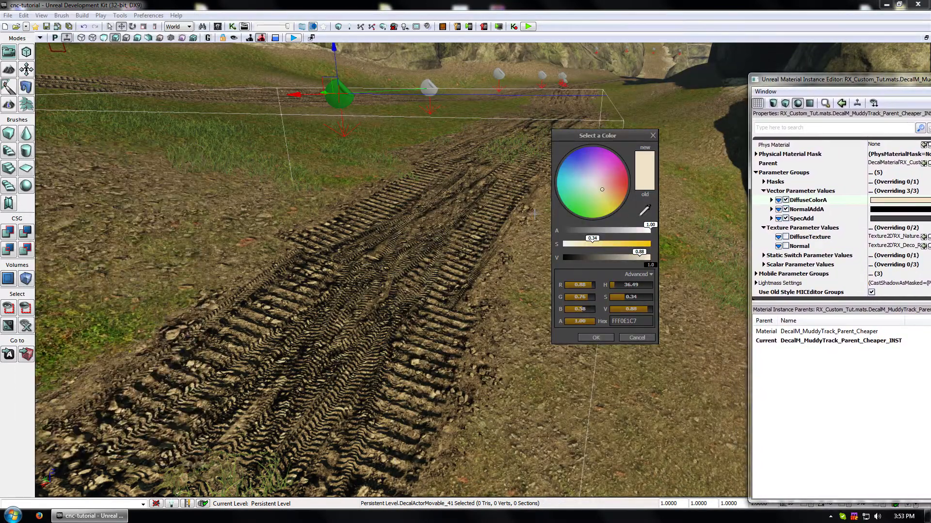
{"action": "left_click_drag", "start_coordinate": [442, 181], "coordinate": [501, 201]}
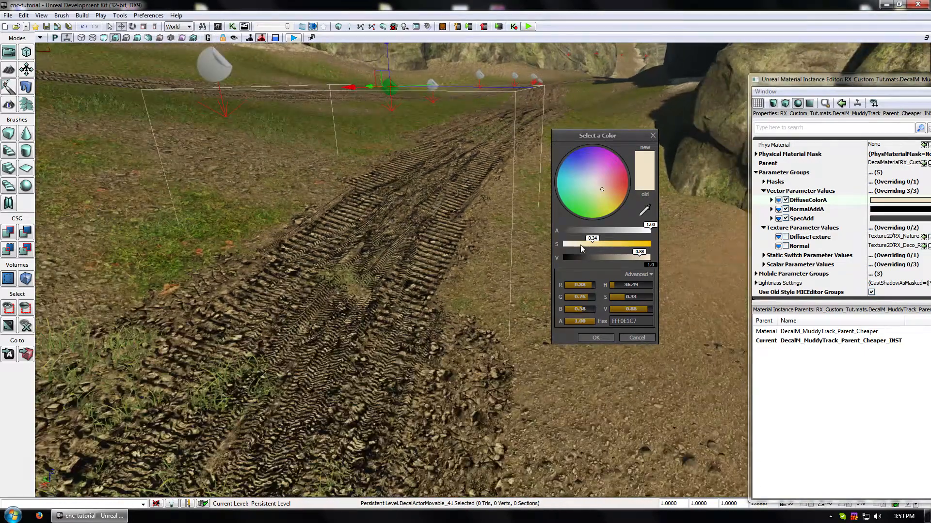
Step: Try a brighter, yellower DiffuseColorA for the muddy tracks with hue 40.81, saturation 0.33 and value 1.00 (FFFFF2D4)
{"action": "left_click_drag", "start_coordinate": [639, 258], "coordinate": [654, 258]}
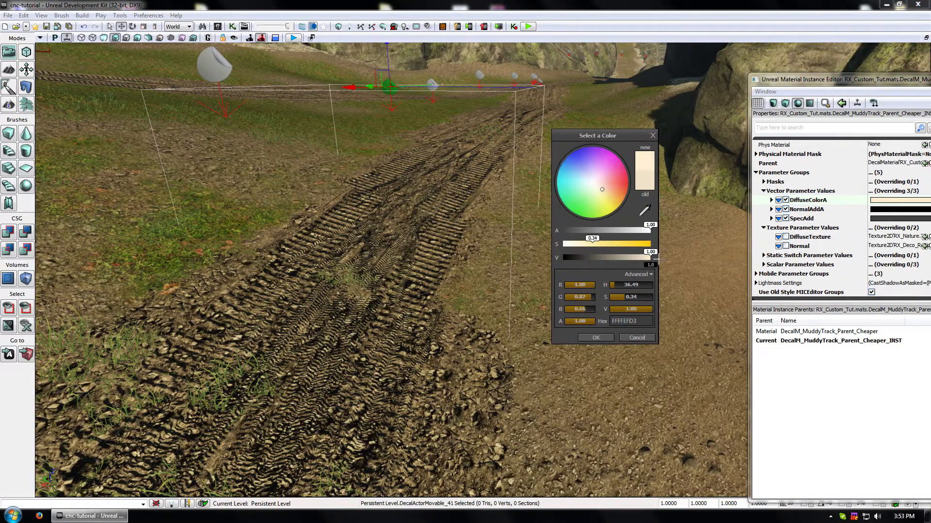
{"action": "left_click_drag", "start_coordinate": [588, 242], "coordinate": [593, 243]}
{"action": "left_click", "coordinate": [600, 192]}
{"action": "left_click_drag", "start_coordinate": [600, 193], "coordinate": [604, 192]}
{"action": "left_click_drag", "start_coordinate": [601, 244], "coordinate": [591, 244]}
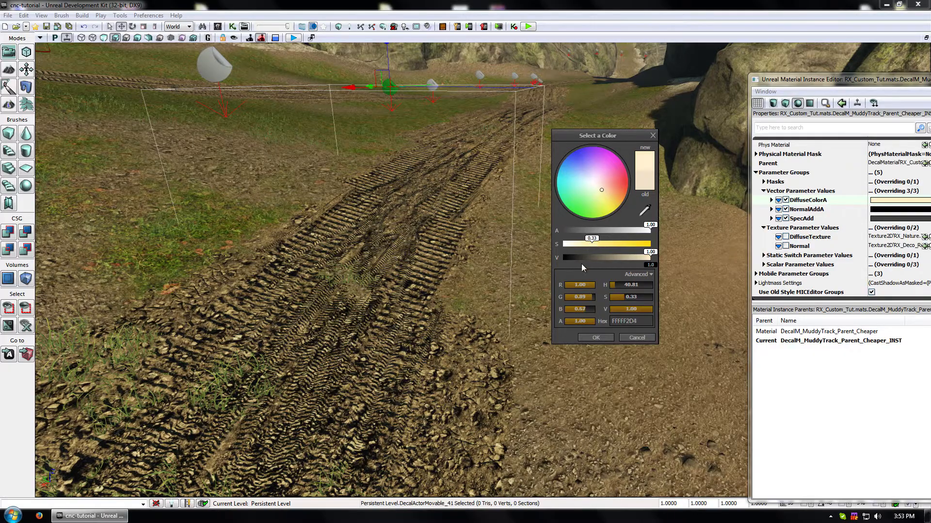
Step: Check the muddy tracks up close, try a DiffuseColorA saturation of 0.36, and discard the colour changes
{"action": "left_click_drag", "start_coordinate": [475, 272], "coordinate": [478, 310]}
{"action": "mouse_move", "coordinate": [411, 257]}
{"action": "right_mouse_down"}
{"action": "mouse_move", "coordinate": [411, 291]}
{"action": "mouse_move", "coordinate": [411, 257]}
{"action": "right_mouse_up"}
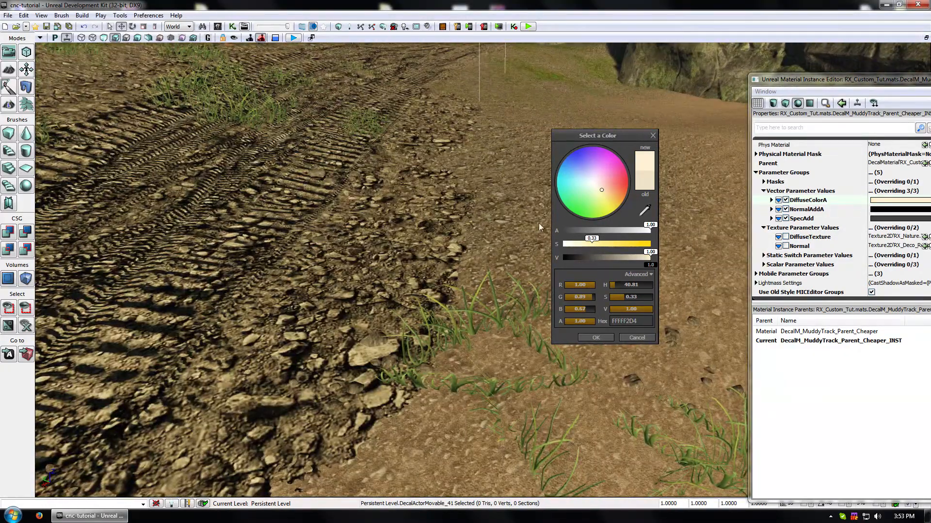
{"action": "right_click_drag", "start_coordinate": [460, 279], "coordinate": [444, 318]}
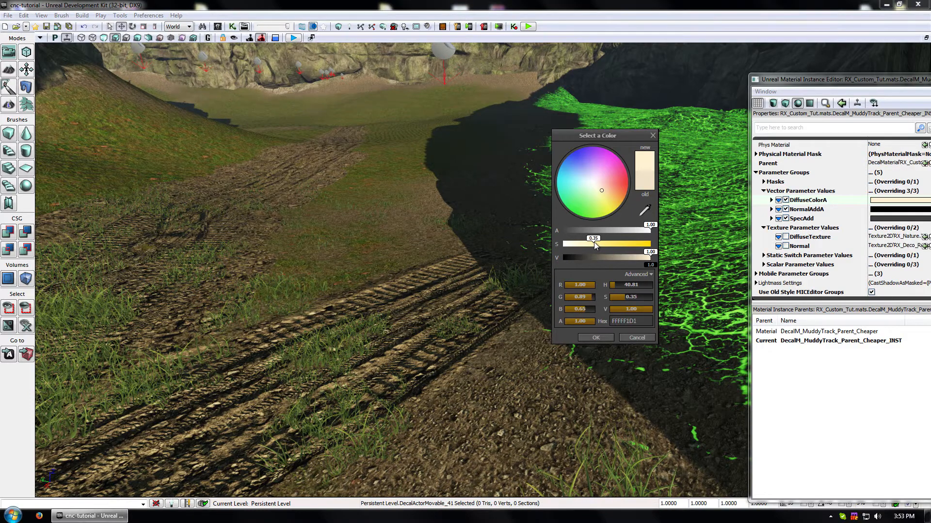
{"action": "left_click_drag", "start_coordinate": [594, 243], "coordinate": [594, 251]}
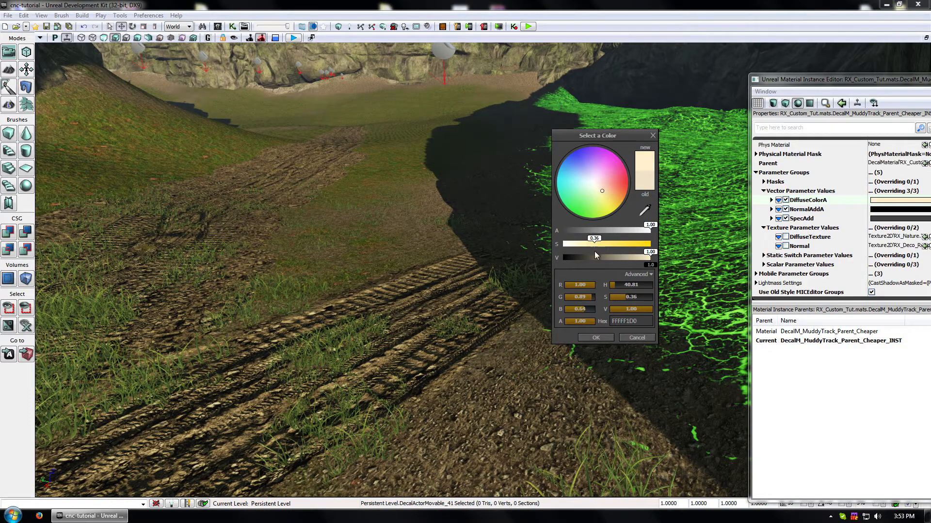
{"action": "left_click", "coordinate": [636, 338]}
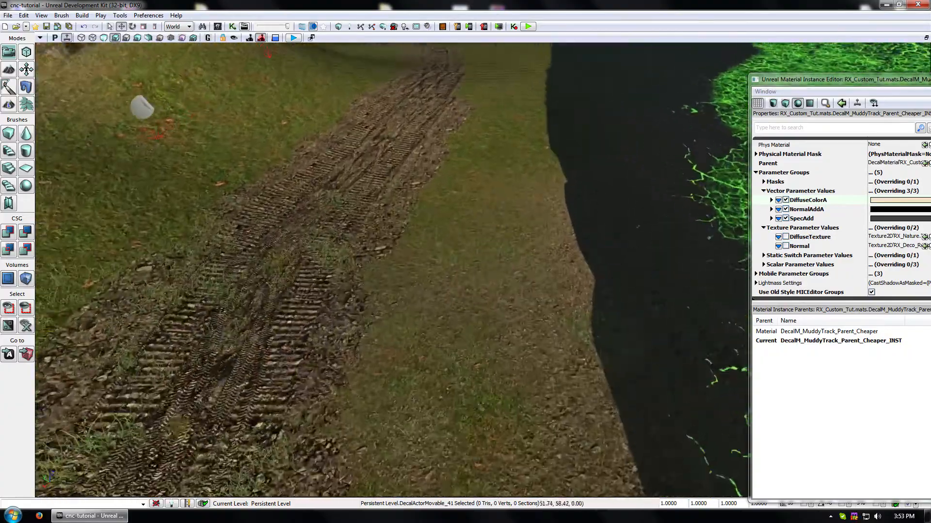
Step: Examine the muddy tracks across the terrain, close the muddy material instance editor, and review the sandy decal against the sand
{"action": "mouse_move", "coordinate": [519, 266]}
{"action": "right_mouse_down"}
{"action": "mouse_move", "coordinate": [529, 268]}
{"action": "mouse_move", "coordinate": [514, 281]}
{"action": "mouse_move", "coordinate": [519, 265]}
{"action": "right_mouse_up"}
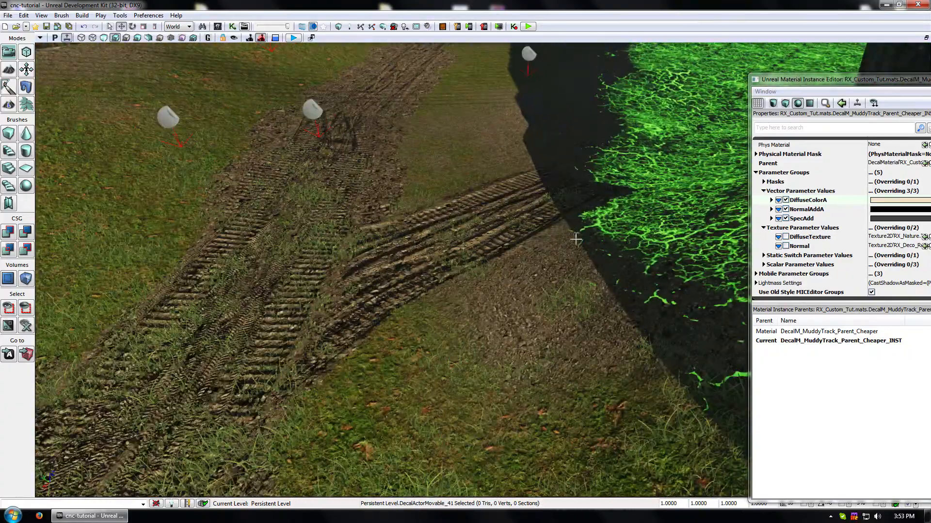
{"action": "right_click_drag", "start_coordinate": [565, 310], "coordinate": [440, 311]}
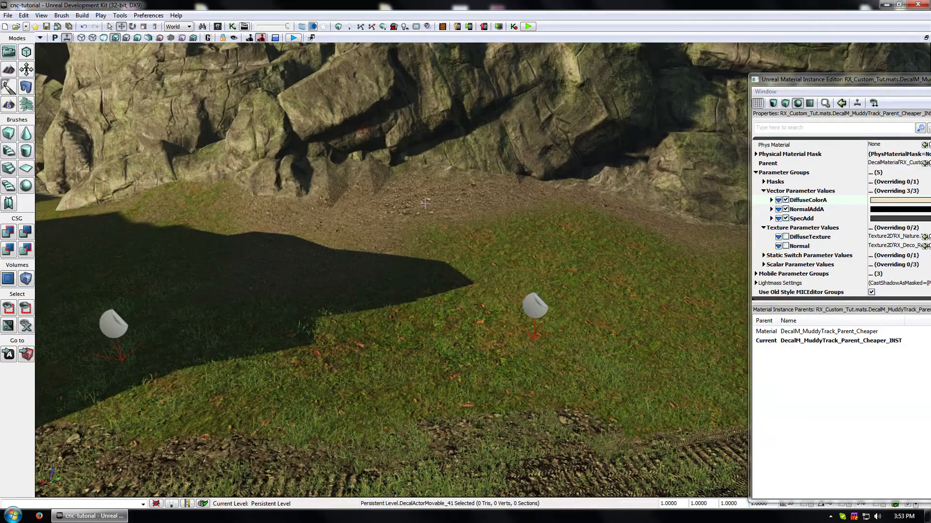
{"action": "right_click_drag", "start_coordinate": [359, 194], "coordinate": [216, 228]}
{"action": "left_click_drag", "start_coordinate": [216, 228], "coordinate": [218, 194]}
{"action": "right_click_drag", "start_coordinate": [340, 242], "coordinate": [483, 263]}
{"action": "left_click_drag", "start_coordinate": [923, 88], "coordinate": [632, 87]}
{"action": "left_click", "coordinate": [895, 80]}
{"action": "right_click_drag", "start_coordinate": [505, 286], "coordinate": [824, 290]}
{"action": "right_click_drag", "start_coordinate": [483, 269], "coordinate": [378, 292]}
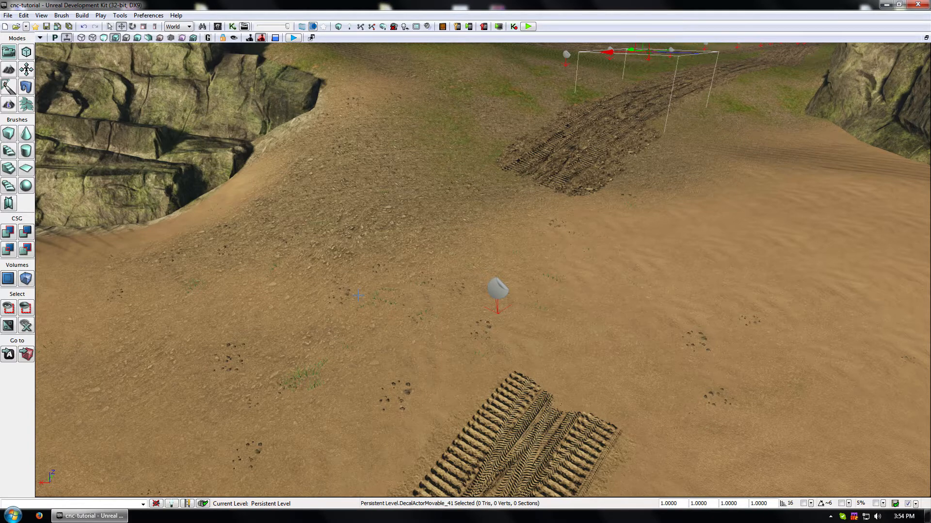
Step: Select the muddy track decals along the far end of the grassy valley, up to where the track starts to bend
{"action": "left_click_drag", "start_coordinate": [355, 267], "coordinate": [313, 232]}
{"action": "right_click_drag", "start_coordinate": [313, 233], "coordinate": [307, 259]}
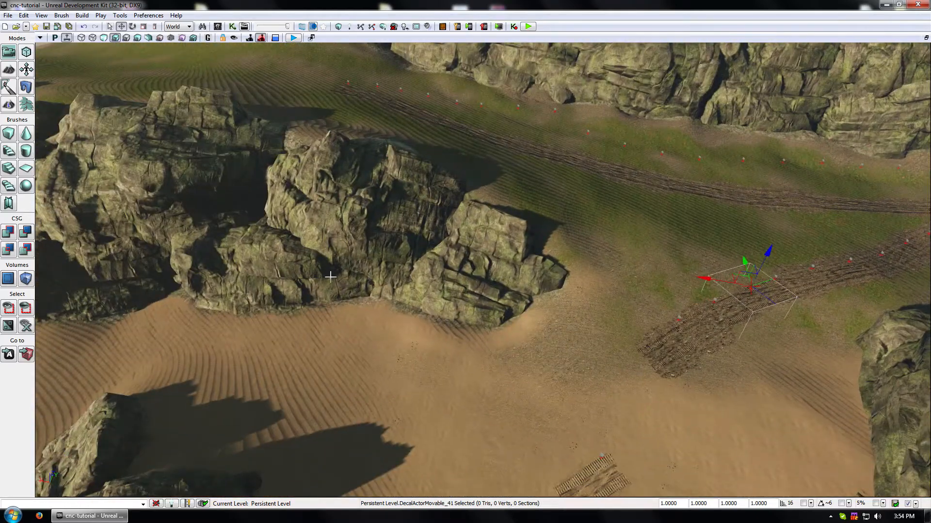
{"action": "left_click_drag", "start_coordinate": [330, 277], "coordinate": [329, 220]}
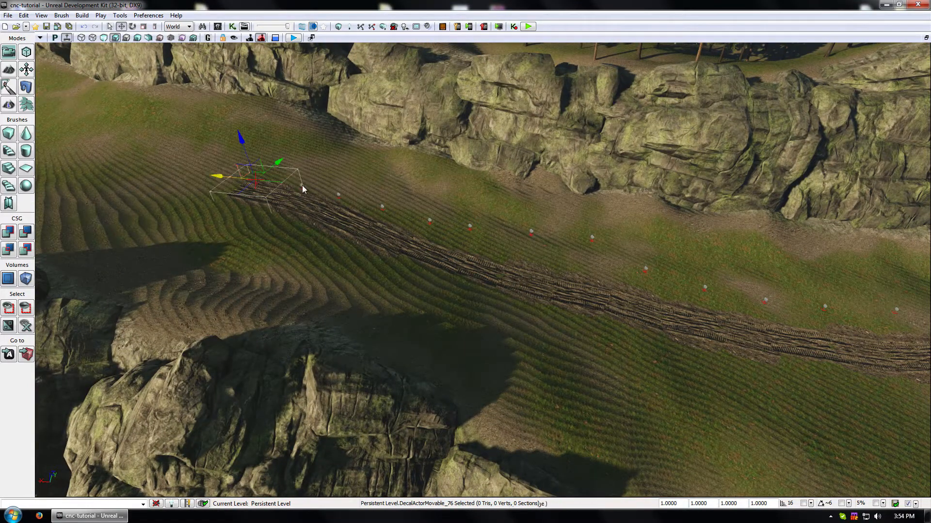
{"action": "left_click", "coordinate": [338, 194], "text": "ctrl"}
{"action": "left_click", "coordinate": [426, 215], "text": "ctrl"}
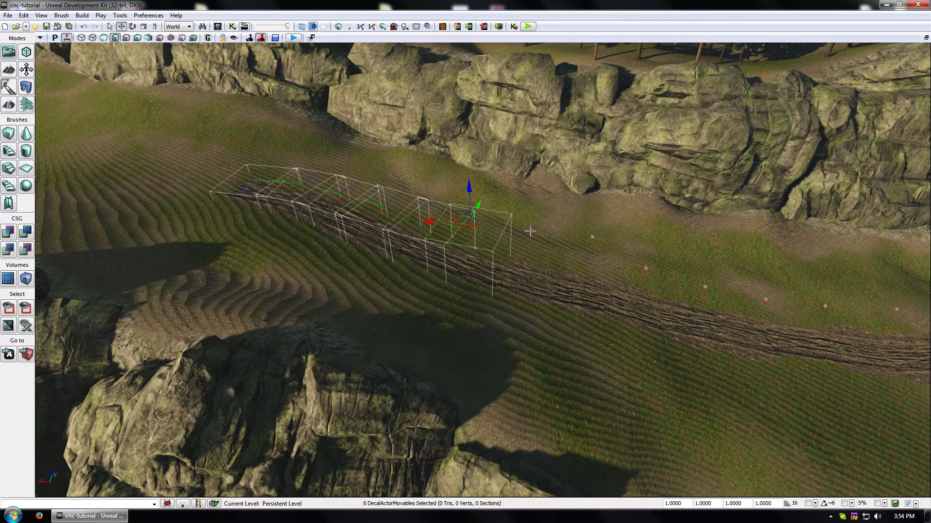
{"action": "left_click", "coordinate": [593, 240], "text": "ctrl"}
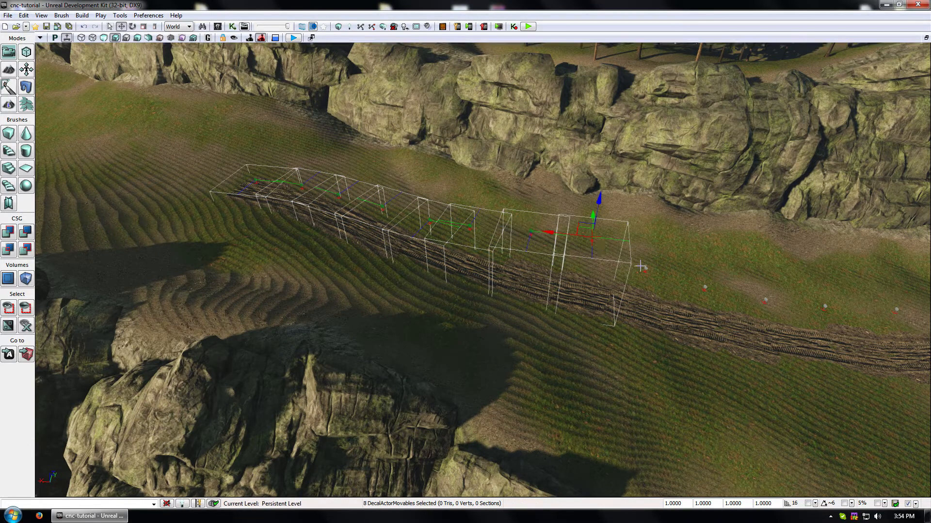
{"action": "left_click", "coordinate": [646, 269], "text": "ctrl"}
Step: Extend the selection with the track decals along the bend in the middle of the grassy valley
{"action": "right_click_drag", "start_coordinate": [646, 270], "coordinate": [679, 291]}
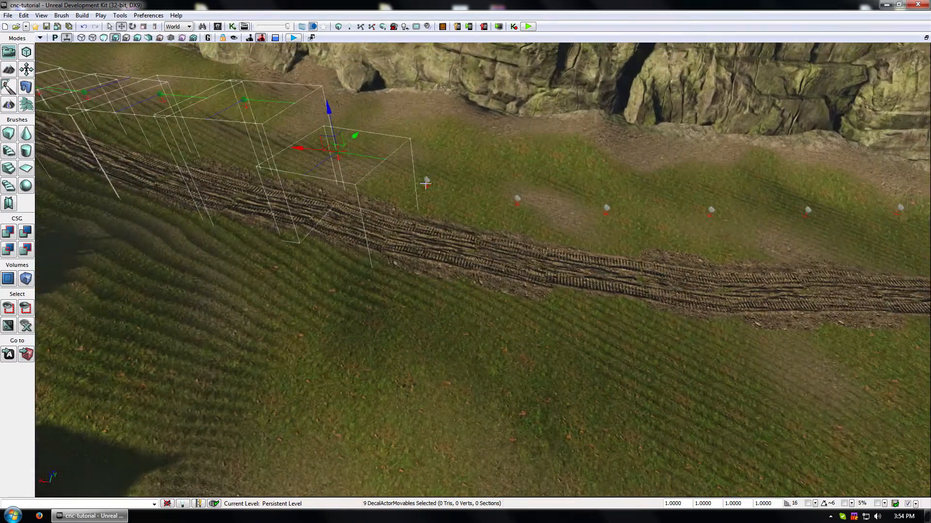
{"action": "left_click", "coordinate": [519, 202], "text": "ctrl"}
{"action": "left_click", "coordinate": [518, 204], "text": "ctrl"}
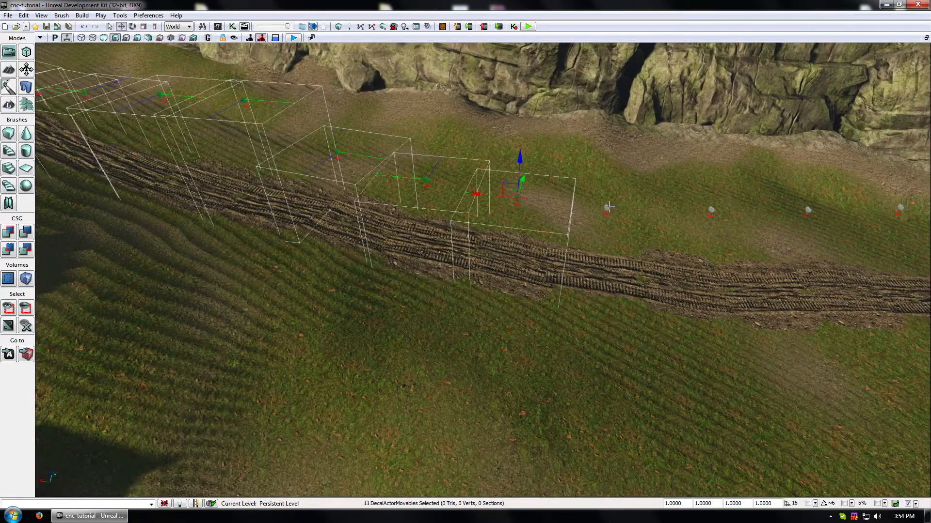
{"action": "left_click", "coordinate": [608, 210], "text": "ctrl"}
{"action": "left_click", "coordinate": [711, 210], "text": "ctrl"}
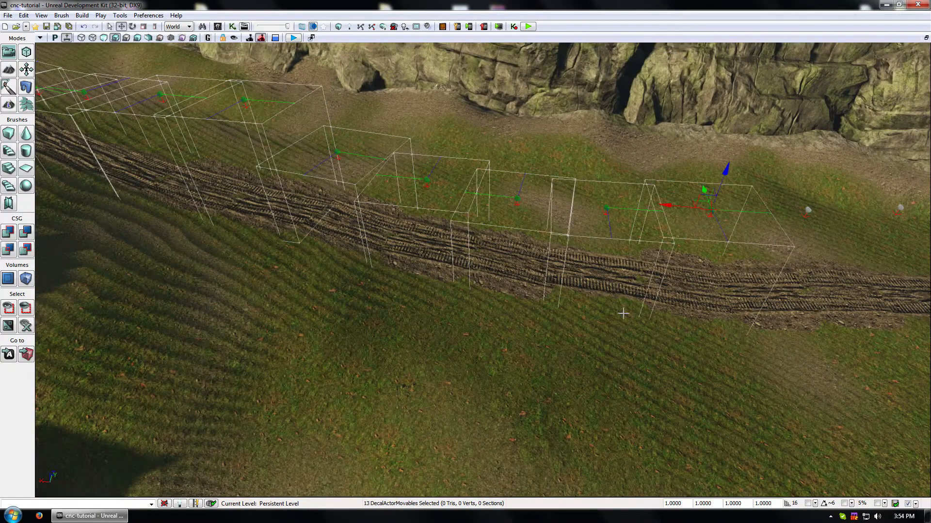
Step: Add the remaining decals of the main track up to the junction with the side track to the selection
{"action": "left_click_drag", "start_coordinate": [590, 329], "coordinate": [589, 455]}
{"action": "right_click_drag", "start_coordinate": [590, 330], "coordinate": [577, 286]}
{"action": "left_click_drag", "start_coordinate": [582, 290], "coordinate": [649, 208]}
{"action": "left_click_drag", "start_coordinate": [415, 271], "coordinate": [415, 257]}
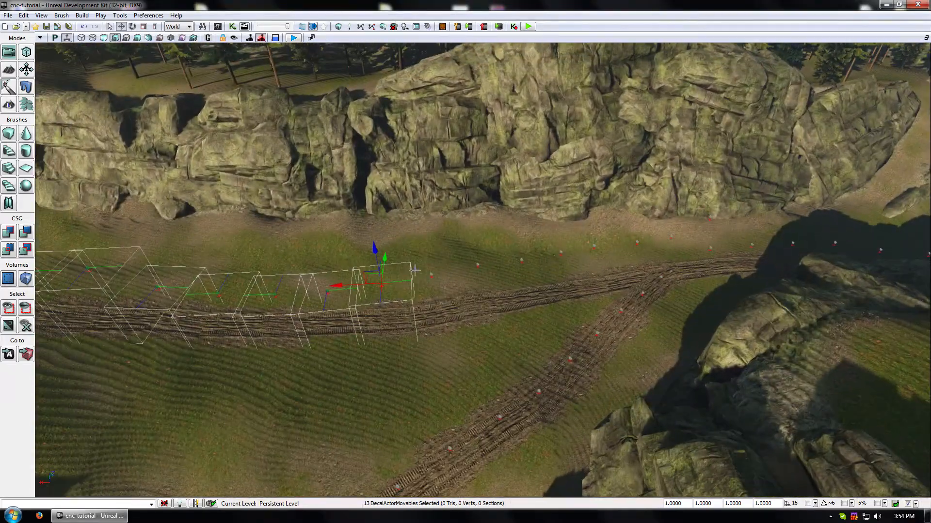
{"action": "left_click", "coordinate": [430, 274], "text": "ctrl"}
{"action": "left_click", "coordinate": [477, 263], "text": "ctrl"}
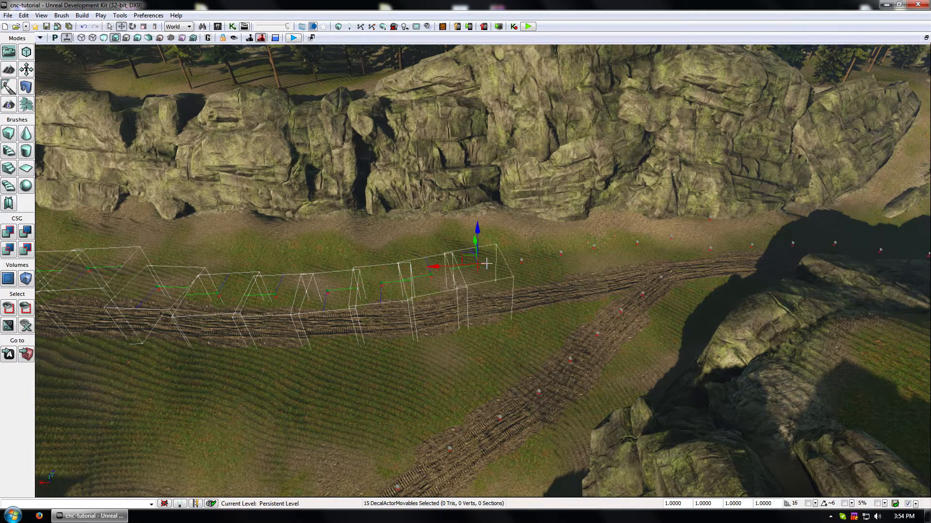
{"action": "left_click", "coordinate": [522, 263], "text": "ctrl"}
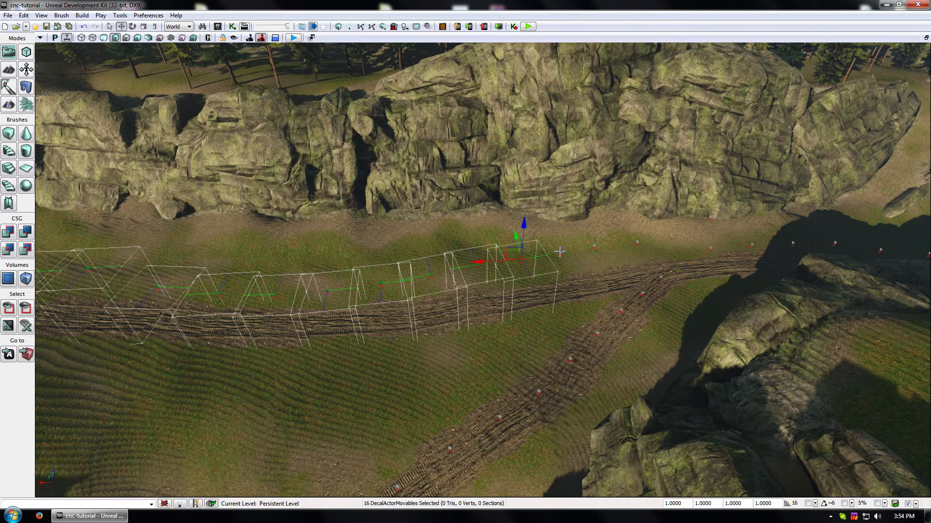
{"action": "left_click", "coordinate": [593, 247], "text": "ctrl"}
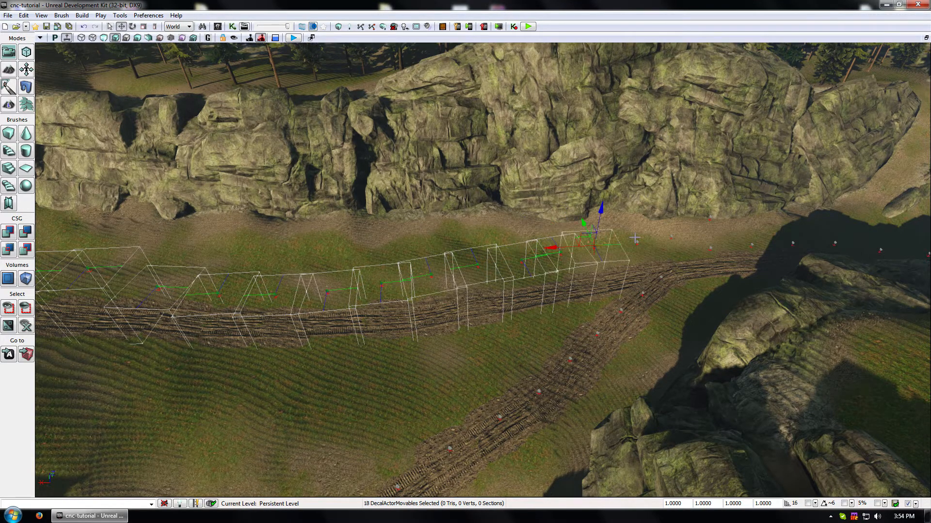
{"action": "left_click", "coordinate": [637, 242], "text": "ctrl"}
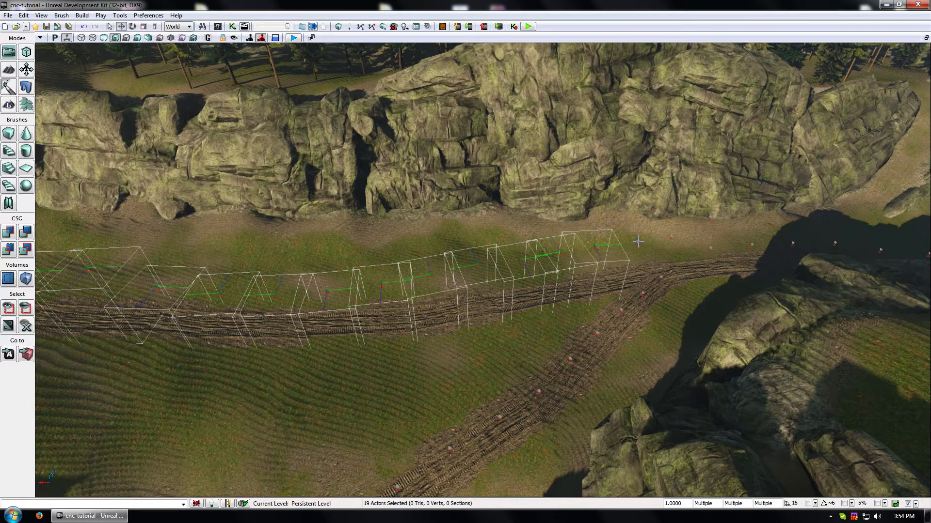
{"action": "left_click", "coordinate": [670, 230], "text": "ctrl"}
{"action": "left_click_drag", "start_coordinate": [624, 221], "coordinate": [596, 255]}
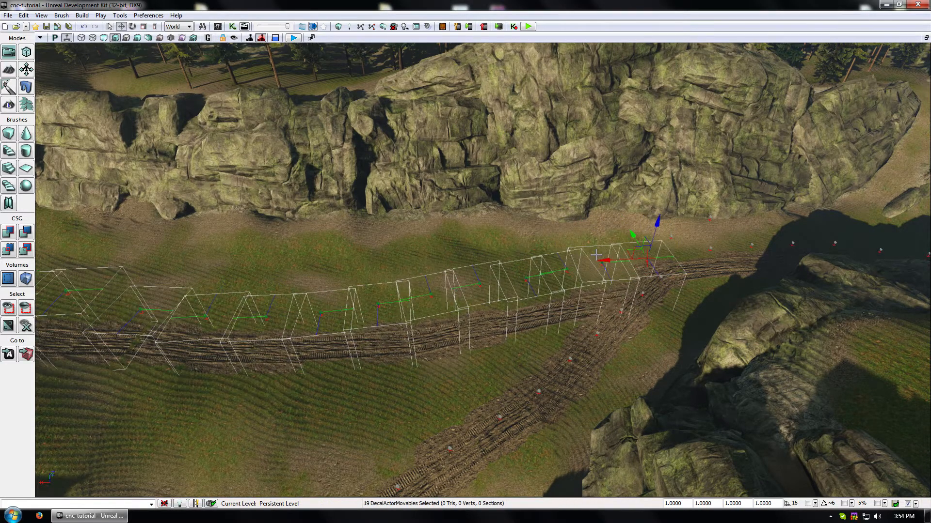
Step: Duplicate the selected row of track decals onto the sand on the other side of the rocks and turn the copies along the shoreline
{"action": "right_click_drag", "start_coordinate": [596, 255], "coordinate": [596, 243], "text": "ctrl"}
{"action": "right_click_drag", "start_coordinate": [447, 298], "coordinate": [427, 281]}
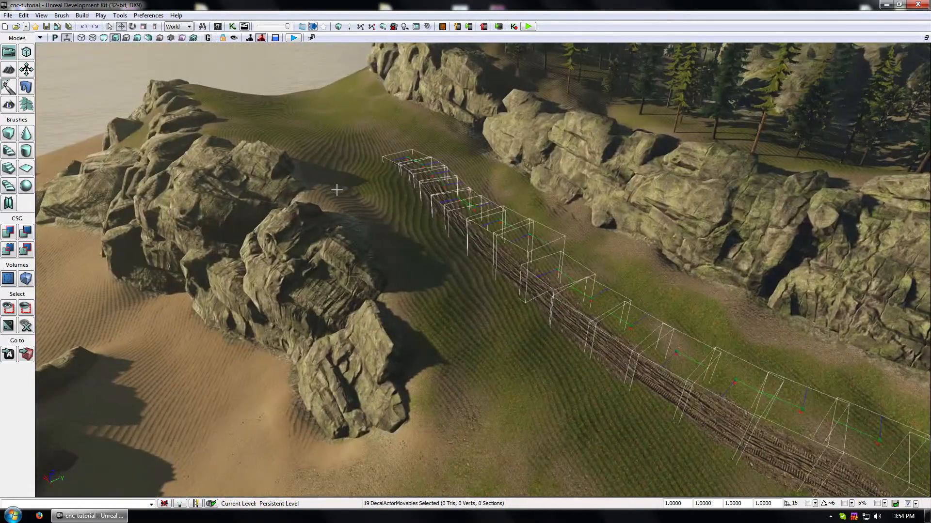
{"action": "right_click_drag", "start_coordinate": [374, 230], "coordinate": [193, 180]}
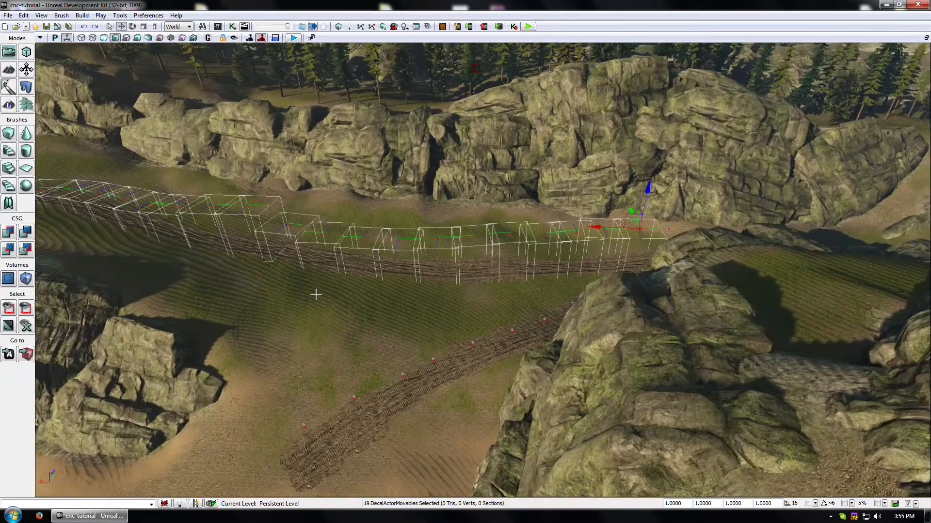
{"action": "right_click_drag", "start_coordinate": [316, 294], "coordinate": [311, 178]}
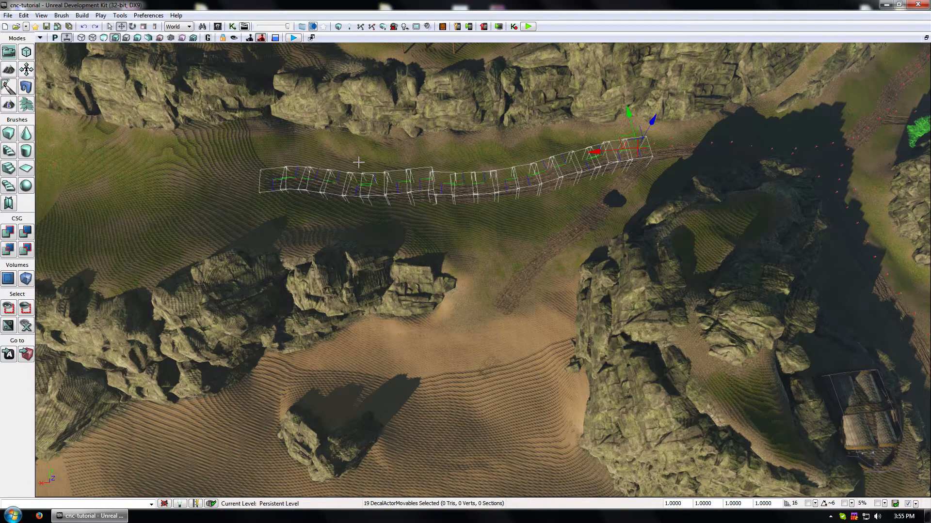
{"action": "left_click_drag", "start_coordinate": [475, 276], "coordinate": [201, 227]}
{"action": "key", "text": "space"}
{"action": "left_click_drag", "start_coordinate": [236, 279], "coordinate": [151, 242]}
{"action": "key", "text": "space"}
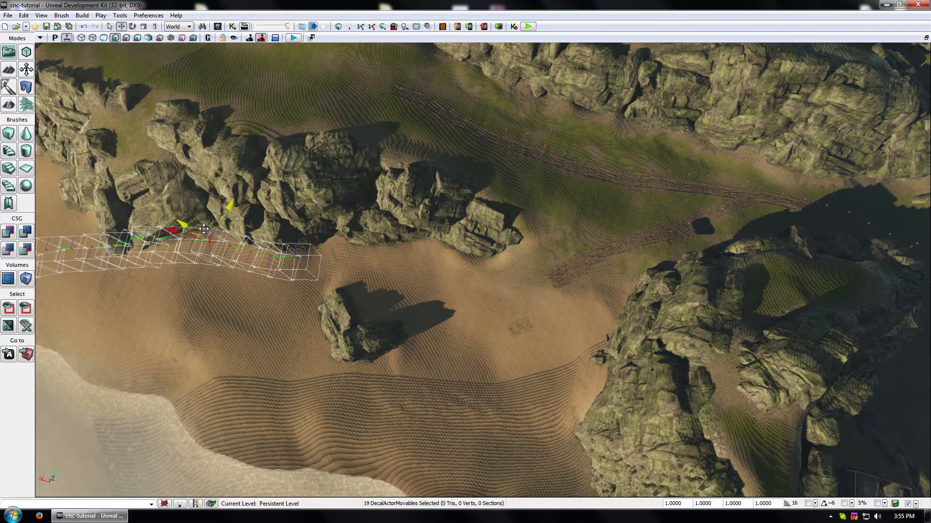
Step: Move the copied decal row along the beach between the rock wall and the lone boulder, and rotate it slightly
{"action": "left_click_drag", "start_coordinate": [200, 224], "coordinate": [373, 254]}
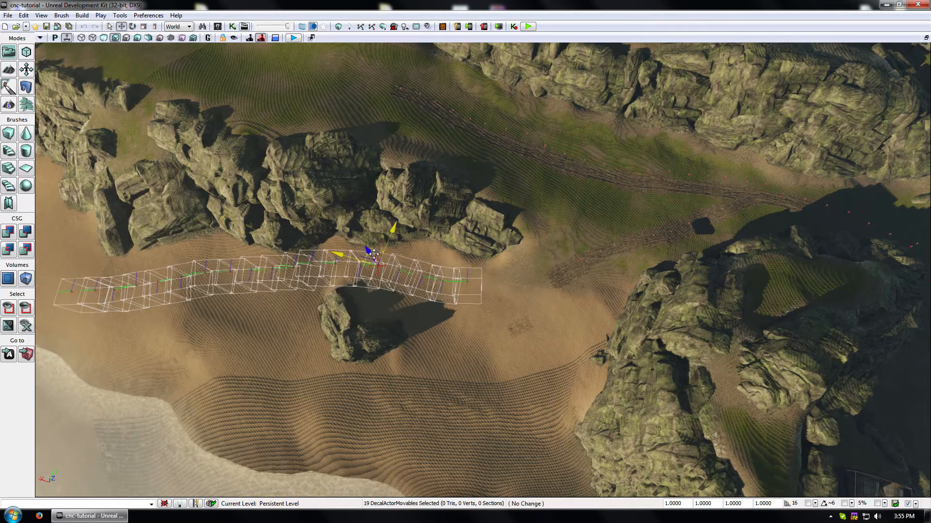
{"action": "left_click_drag", "start_coordinate": [409, 302], "coordinate": [395, 305]}
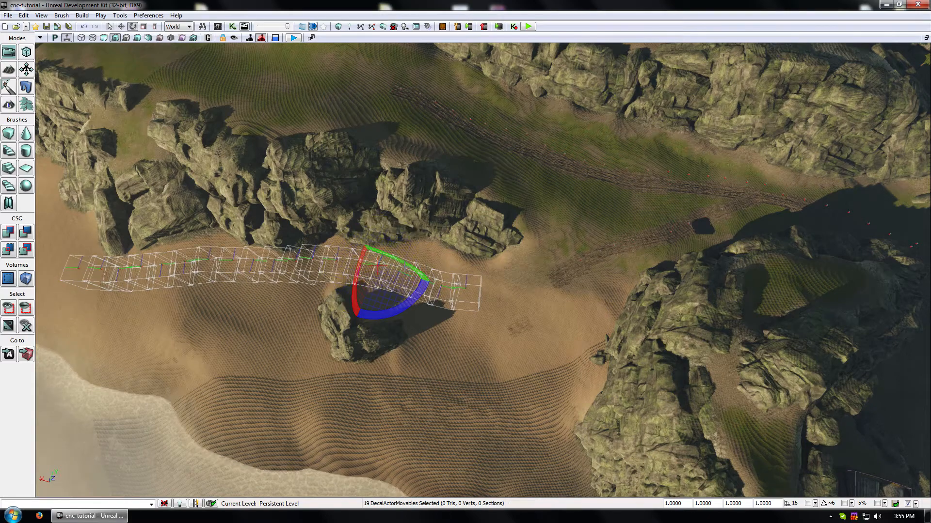
{"action": "key", "text": "space"}
{"action": "key", "text": "space"}
{"action": "left_click_drag", "start_coordinate": [373, 247], "coordinate": [379, 250]}
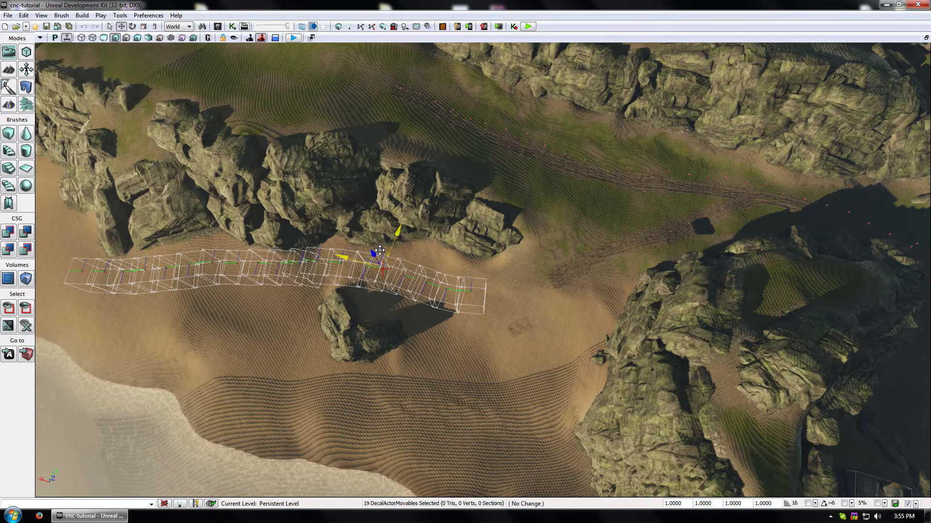
Step: Shift the copied decal row away from the rock wall onto the open sand and fine-tune its position behind the boulder
{"action": "key", "text": "w"}
{"action": "right_click_drag", "start_coordinate": [379, 250], "coordinate": [407, 218]}
{"action": "right_click_drag", "start_coordinate": [482, 296], "coordinate": [489, 283]}
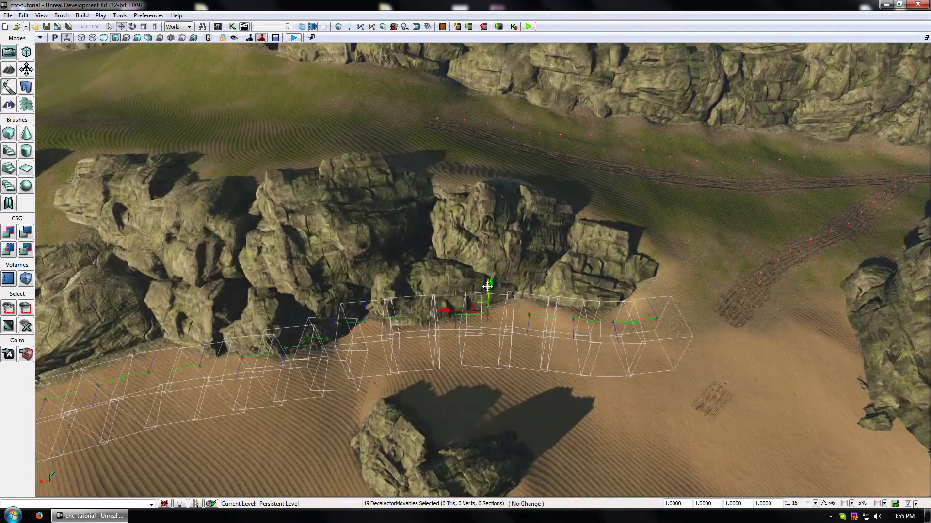
{"action": "left_click_drag", "start_coordinate": [487, 286], "coordinate": [470, 361]}
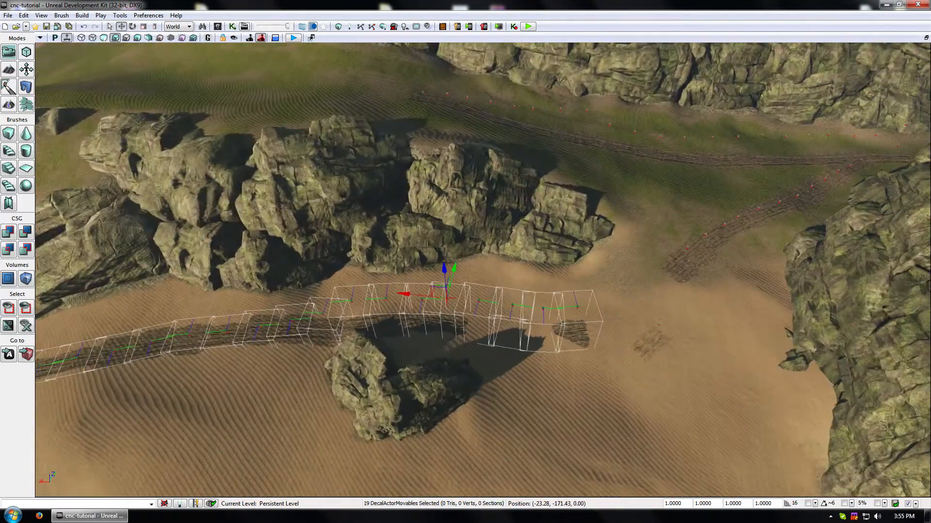
{"action": "left_click_drag", "start_coordinate": [442, 268], "coordinate": [458, 255]}
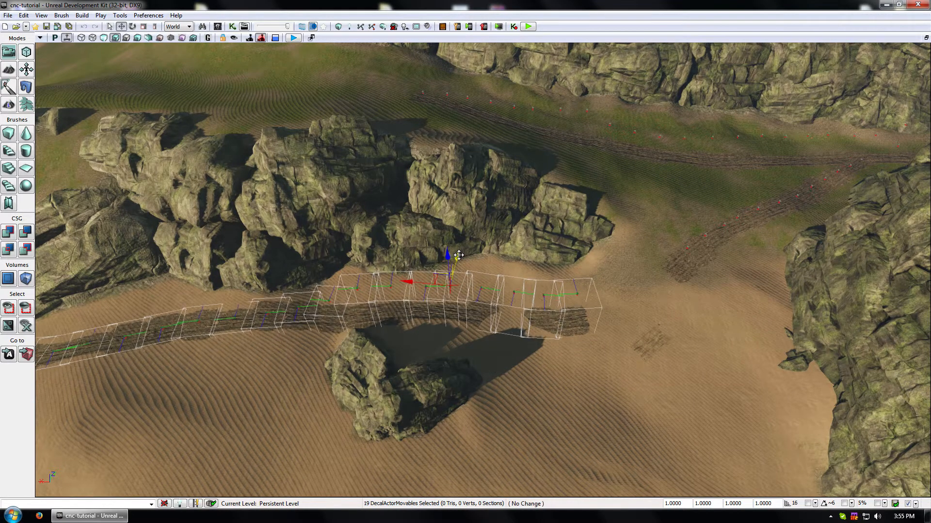
Step: Raise the copied decal row slightly and check its projection along the sand from the far end
{"action": "left_click_drag", "start_coordinate": [471, 316], "coordinate": [539, 344]}
{"action": "left_click_drag", "start_coordinate": [316, 315], "coordinate": [262, 310]}
{"action": "right_click_drag", "start_coordinate": [262, 310], "coordinate": [262, 271]}
{"action": "key", "text": "space"}
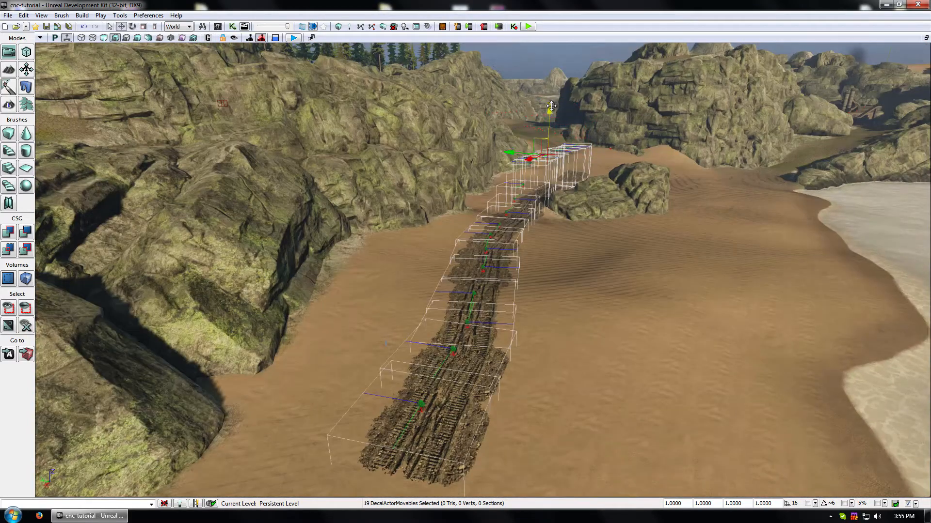
{"action": "left_click_drag", "start_coordinate": [551, 106], "coordinate": [552, 99]}
{"action": "left_click_drag", "start_coordinate": [562, 258], "coordinate": [599, 208]}
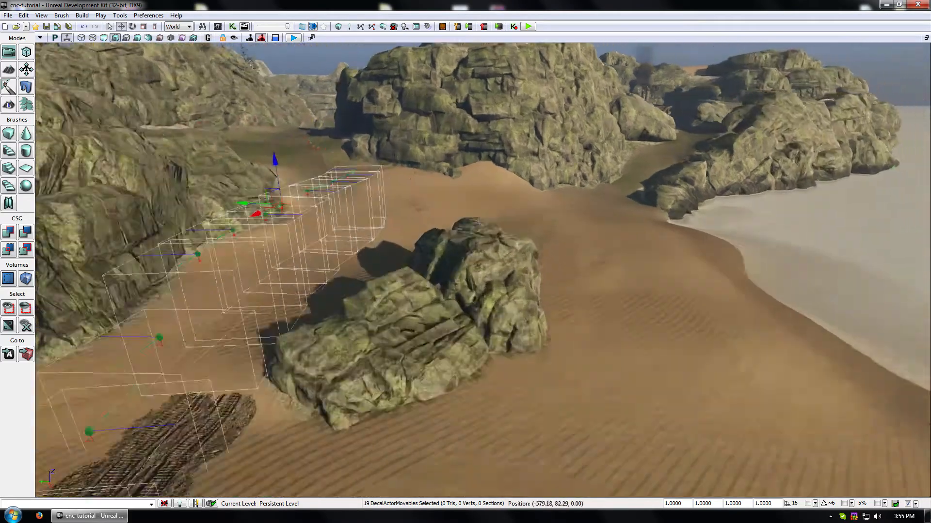
{"action": "right_click_drag", "start_coordinate": [577, 257], "coordinate": [545, 388]}
{"action": "left_click", "coordinate": [577, 258]}
{"action": "left_click_drag", "start_coordinate": [577, 257], "coordinate": [599, 197]}
{"action": "key", "text": "space"}
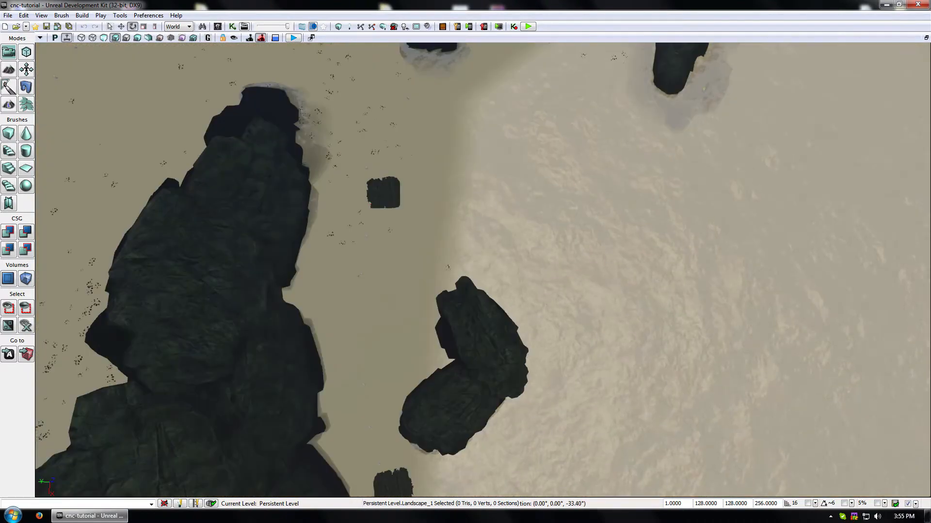
{"action": "scroll", "coordinate": [334, 199], "scroll_direction": "down", "scroll_amount": 1}
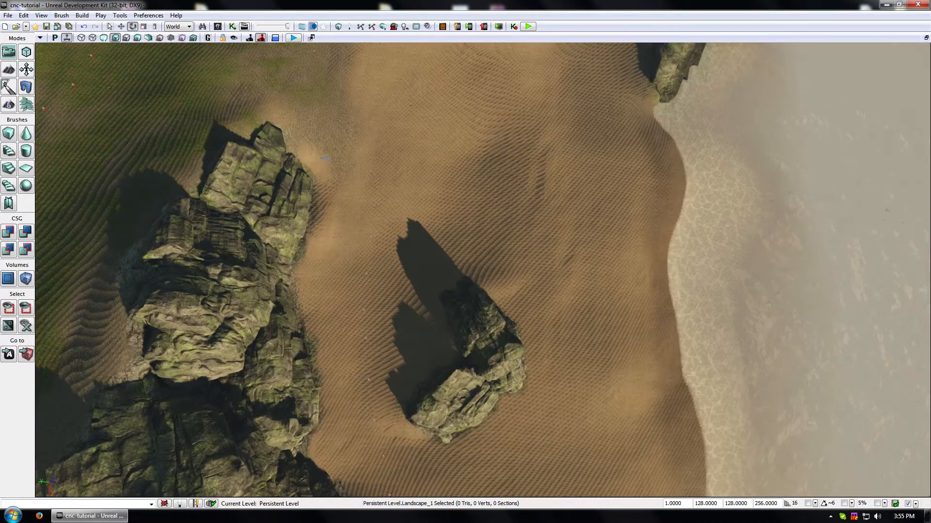
{"action": "mouse_move", "coordinate": [347, 164]}
{"action": "left_mouse_down"}
{"action": "mouse_move", "coordinate": [340, 196]}
{"action": "mouse_move", "coordinate": [337, 172]}
{"action": "left_mouse_up"}
{"action": "right_click_drag", "start_coordinate": [337, 172], "coordinate": [357, 239]}
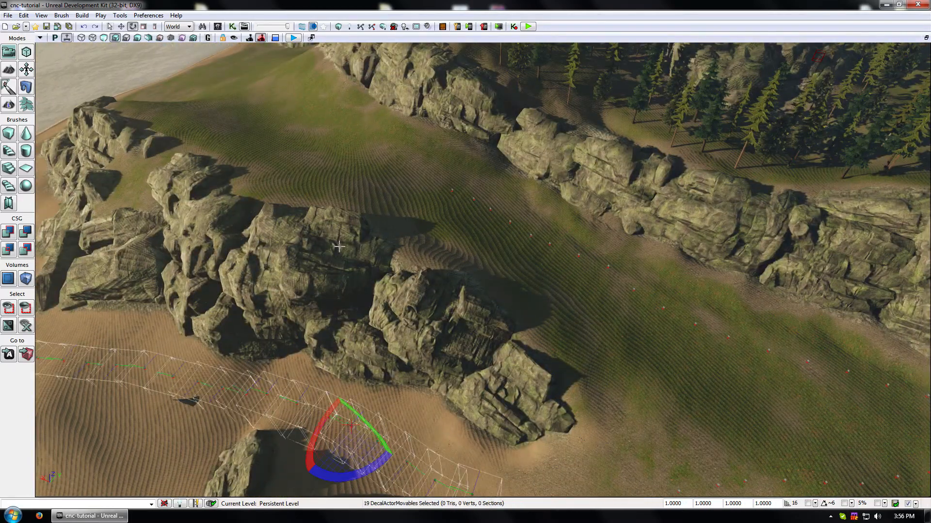
Step: Lower the copied decal row slightly toward the sand and check the area around it
{"action": "left_click_drag", "start_coordinate": [360, 240], "coordinate": [351, 354]}
{"action": "right_click_drag", "start_coordinate": [435, 218], "coordinate": [435, 187]}
{"action": "key", "text": "space"}
{"action": "key", "text": "space"}
{"action": "key", "text": "space"}
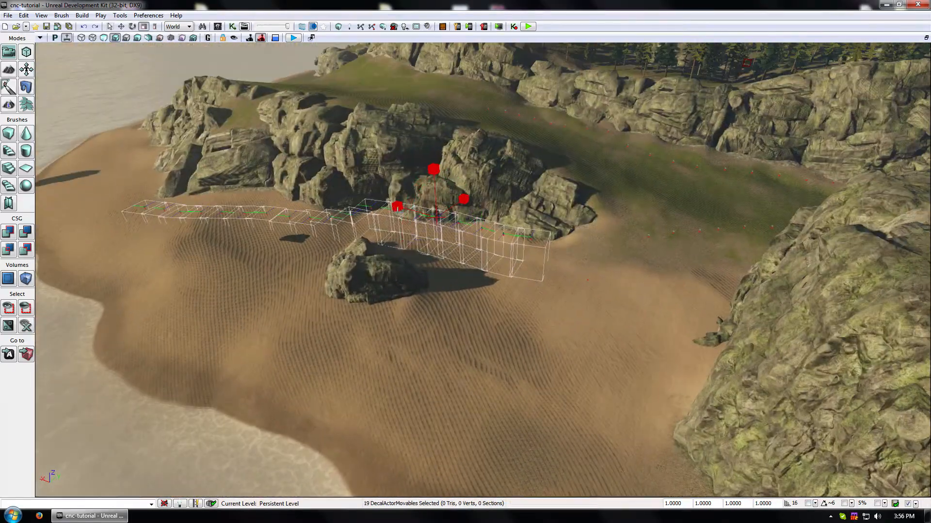
{"action": "left_click_drag", "start_coordinate": [434, 180], "coordinate": [434, 184]}
{"action": "left_click_drag", "start_coordinate": [431, 262], "coordinate": [458, 194]}
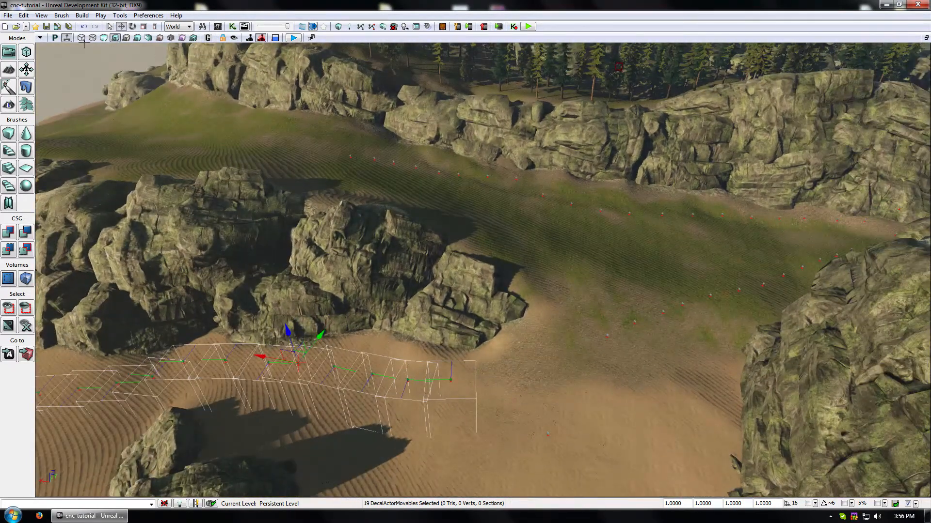
Step: Turn the display of Decals off and back on in the viewport, and check the sand and grass for the tracks
{"action": "left_click", "coordinate": [40, 38]}
{"action": "mouse_move", "coordinate": [76, 56]}
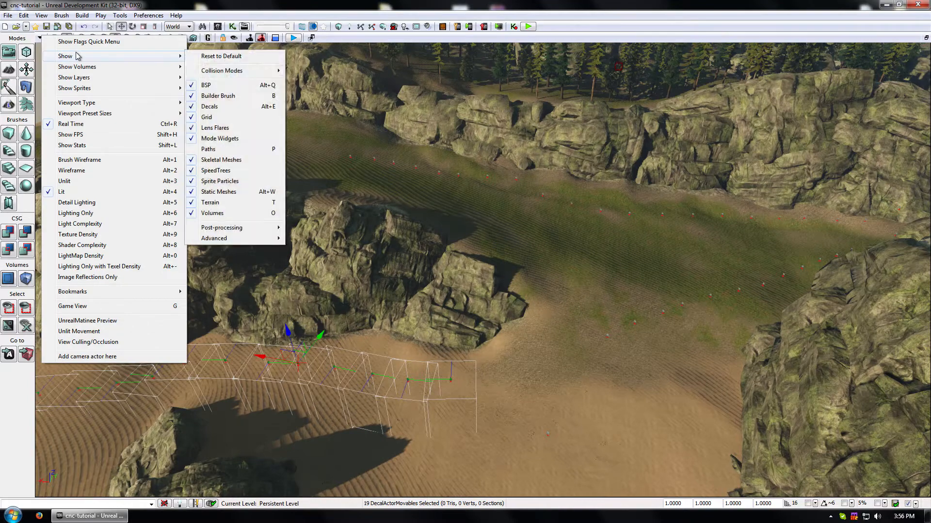
{"action": "left_click", "coordinate": [220, 106]}
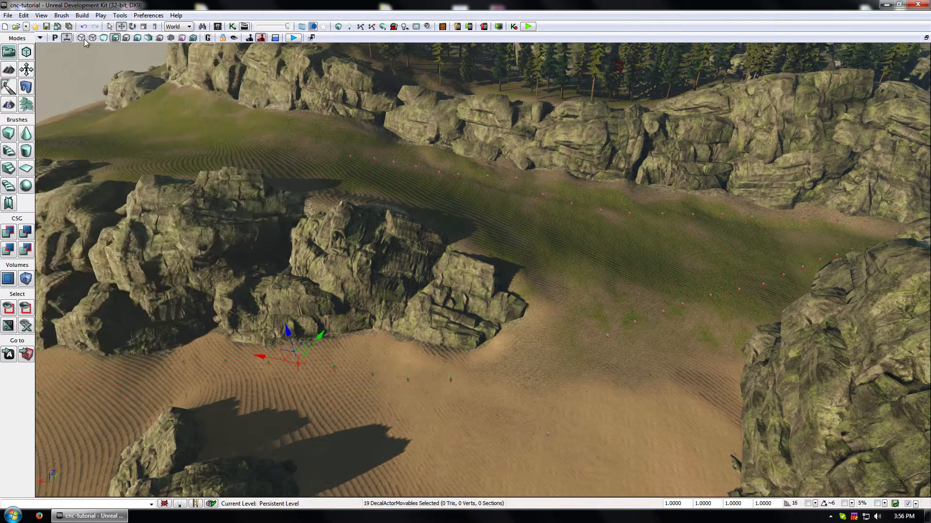
{"action": "left_click", "coordinate": [40, 37]}
{"action": "mouse_move", "coordinate": [97, 56]}
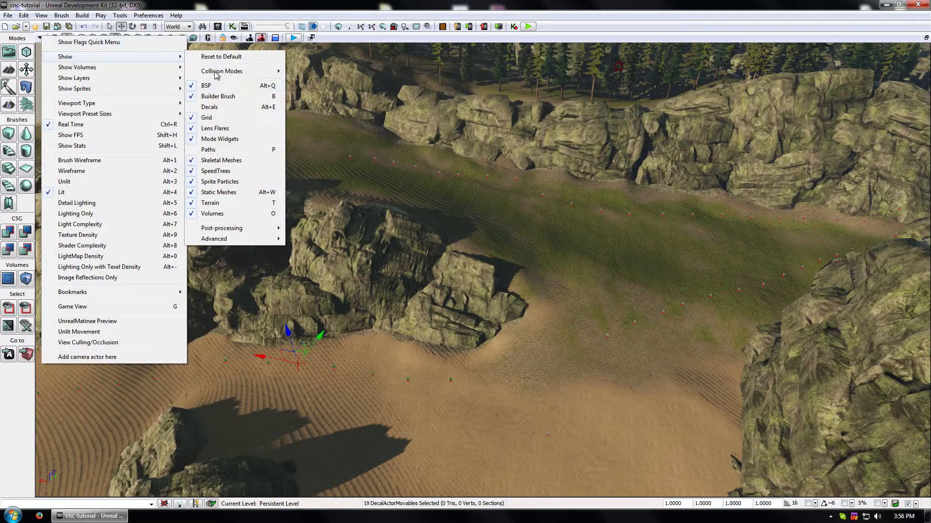
{"action": "left_click", "coordinate": [216, 108]}
{"action": "middle_click_drag", "start_coordinate": [431, 267], "coordinate": [422, 303]}
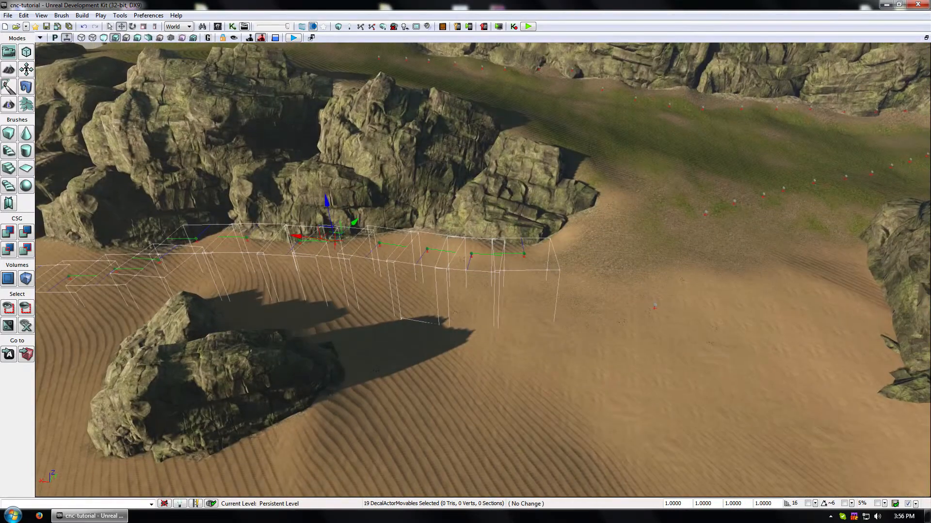
{"action": "left_click_drag", "start_coordinate": [422, 268], "coordinate": [422, 218]}
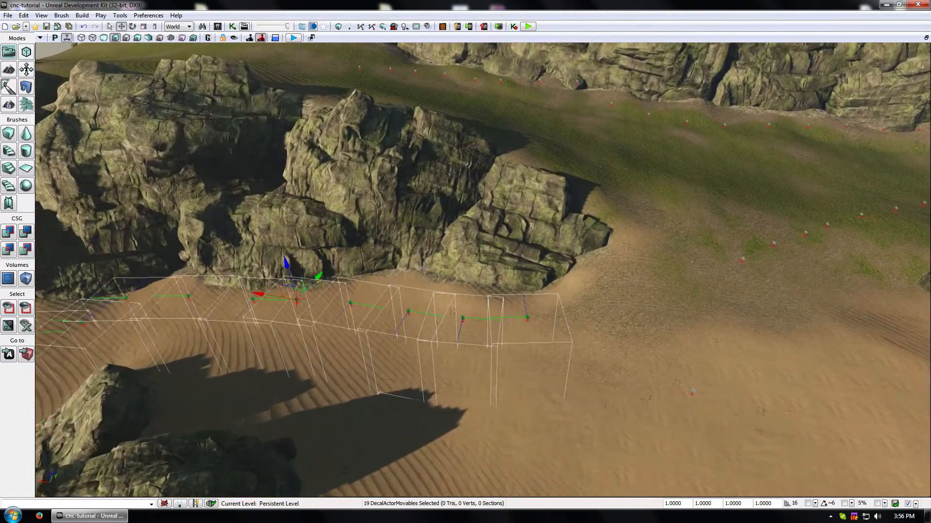
Step: Select the track decals behind the boulder, excluding the boulder itself, and lower them closer to the sand
{"action": "left_click", "coordinate": [287, 266]}
{"action": "right_click_drag", "start_coordinate": [209, 325], "coordinate": [210, 370]}
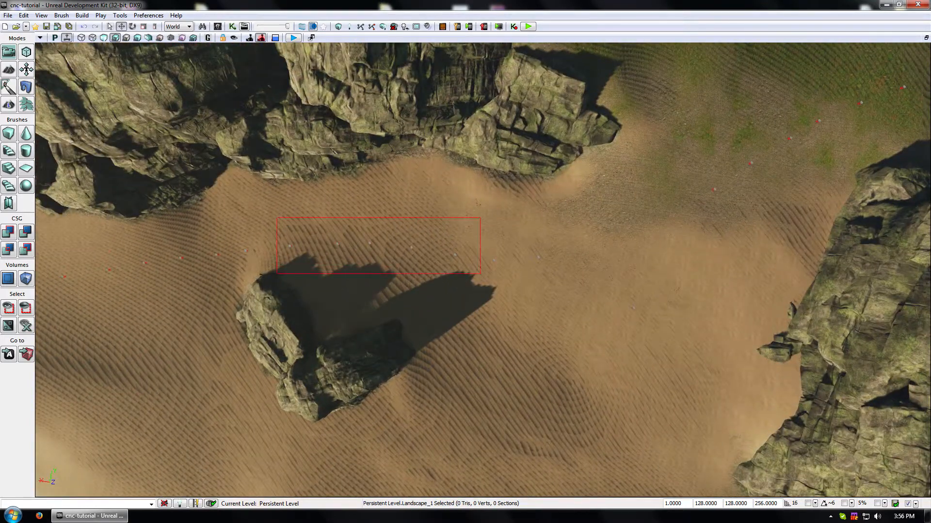
{"action": "left_click_drag", "start_coordinate": [277, 272], "coordinate": [260, 280], "text": "ctrl+alt"}
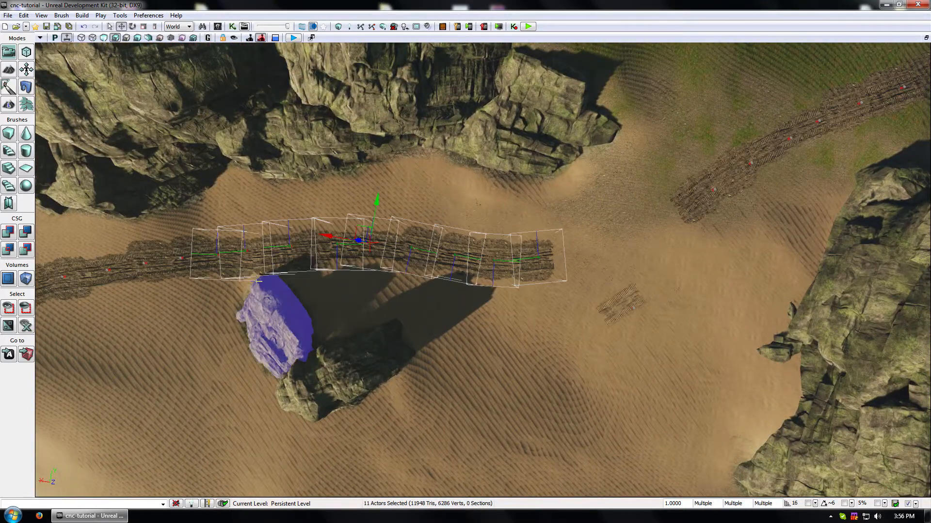
{"action": "left_click", "coordinate": [284, 312], "text": "ctrl"}
{"action": "right_click_drag", "start_coordinate": [359, 318], "coordinate": [329, 262]}
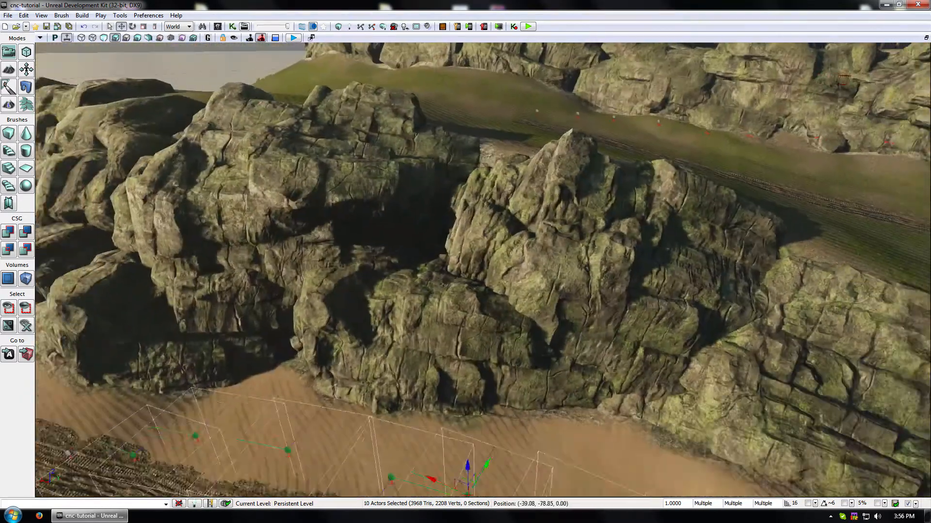
{"action": "left_click_drag", "start_coordinate": [345, 315], "coordinate": [345, 354]}
{"action": "left_click", "coordinate": [301, 278], "text": "ctrl"}
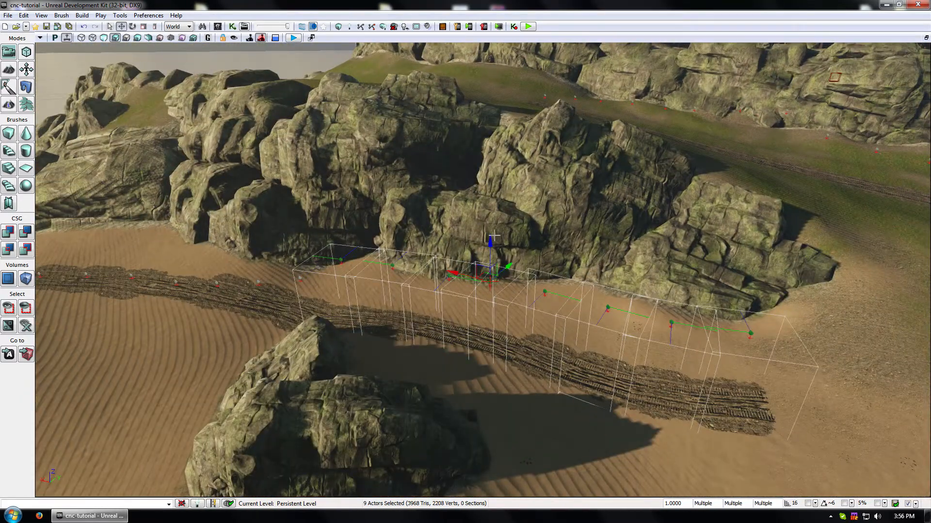
{"action": "left_click_drag", "start_coordinate": [489, 222], "coordinate": [488, 265]}
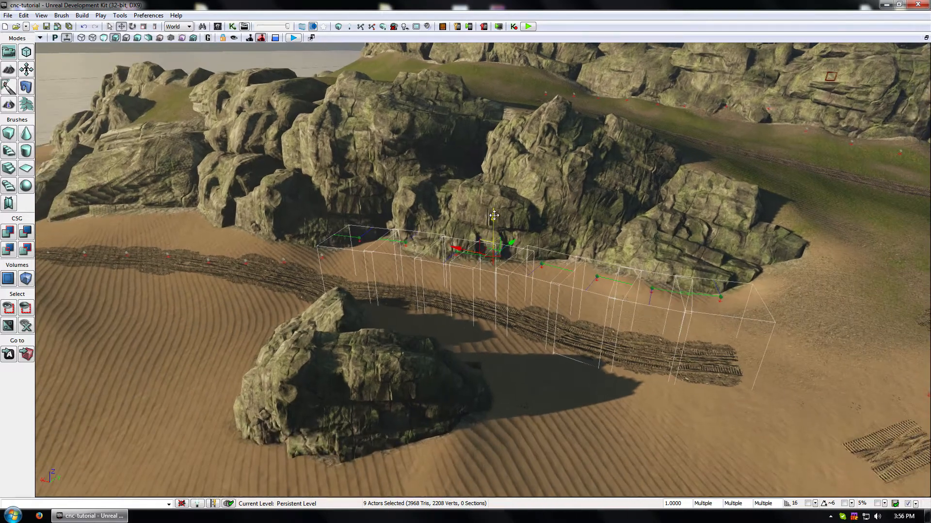
{"action": "left_click_drag", "start_coordinate": [494, 215], "coordinate": [492, 241]}
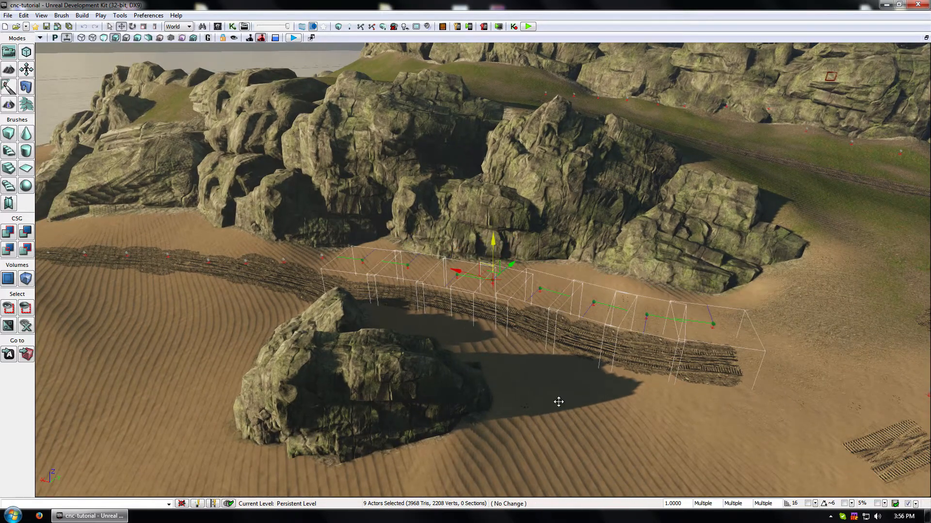
{"action": "left_click", "coordinate": [595, 405]}
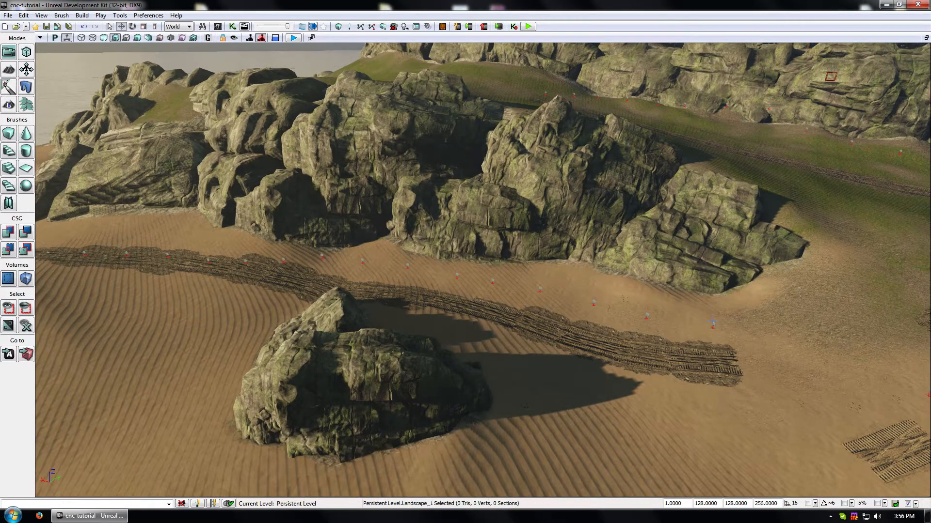
Step: Try to replace the Decal Material of the track decal at the row's open end, widening its properties window
{"action": "left_click_drag", "start_coordinate": [713, 325], "coordinate": [824, 271]}
{"action": "left_click_drag", "start_coordinate": [628, 395], "coordinate": [619, 487]}
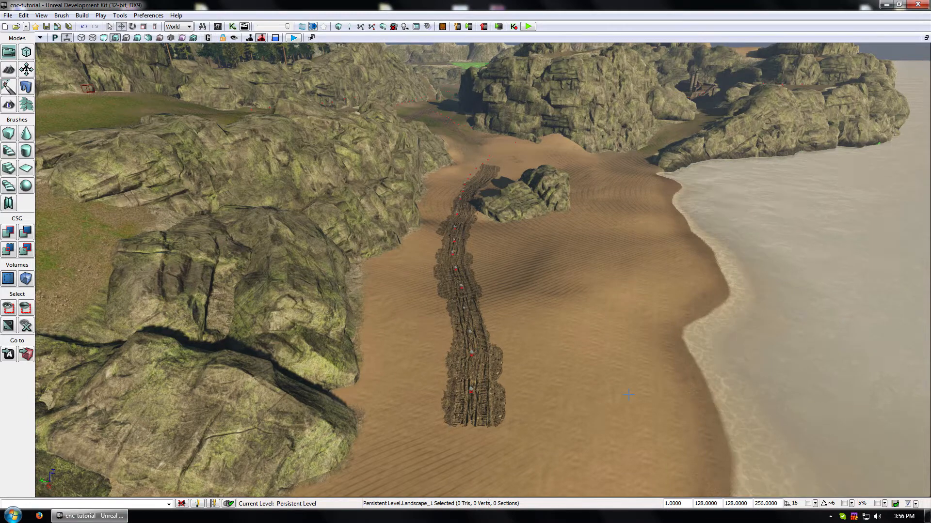
{"action": "left_click", "coordinate": [470, 388]}
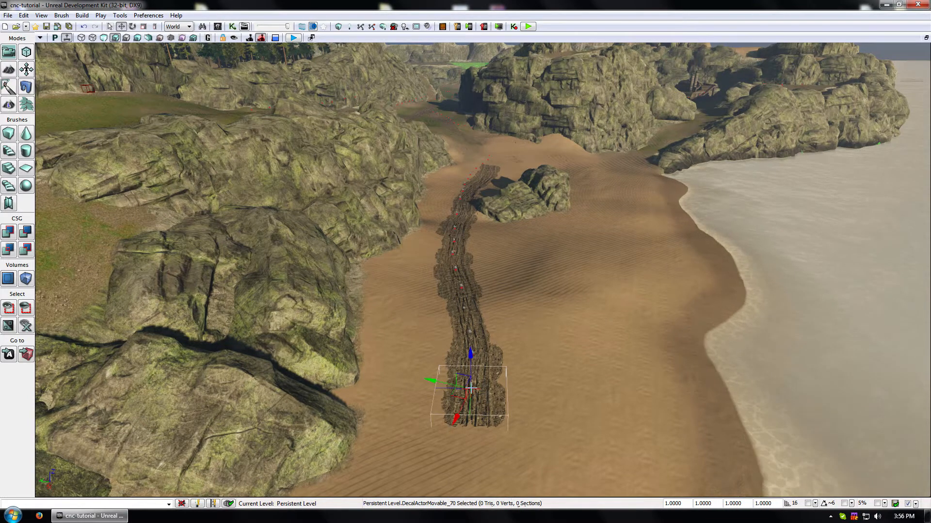
{"action": "double_click", "coordinate": [470, 388]}
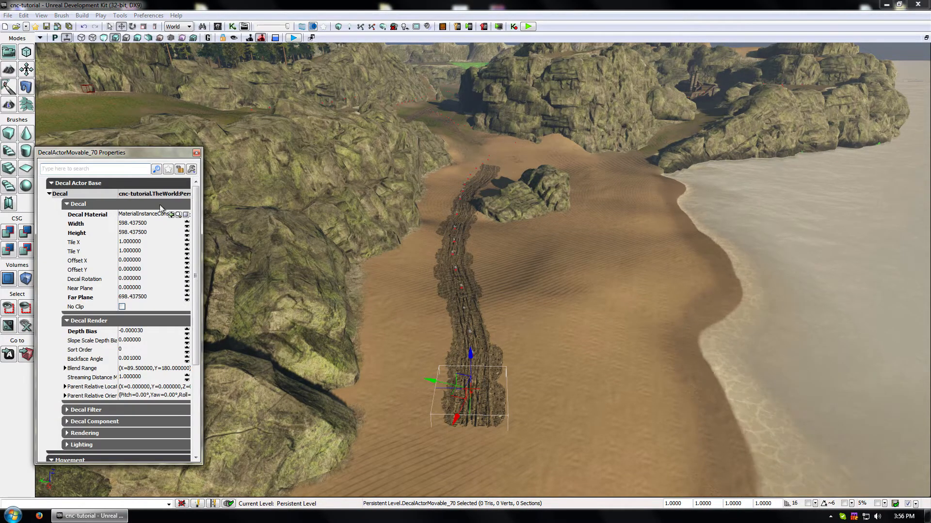
{"action": "left_click", "coordinate": [162, 213]}
{"action": "left_click", "coordinate": [169, 214]}
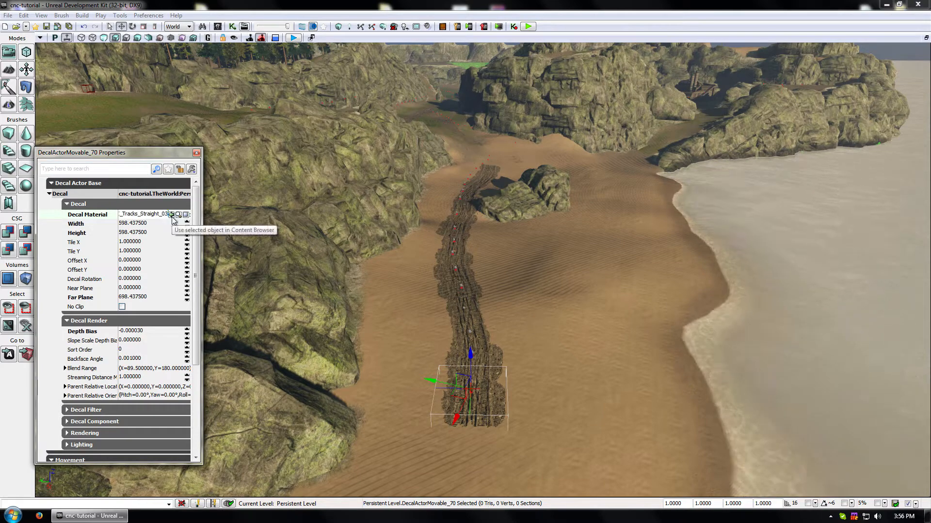
{"action": "left_click", "coordinate": [172, 215]}
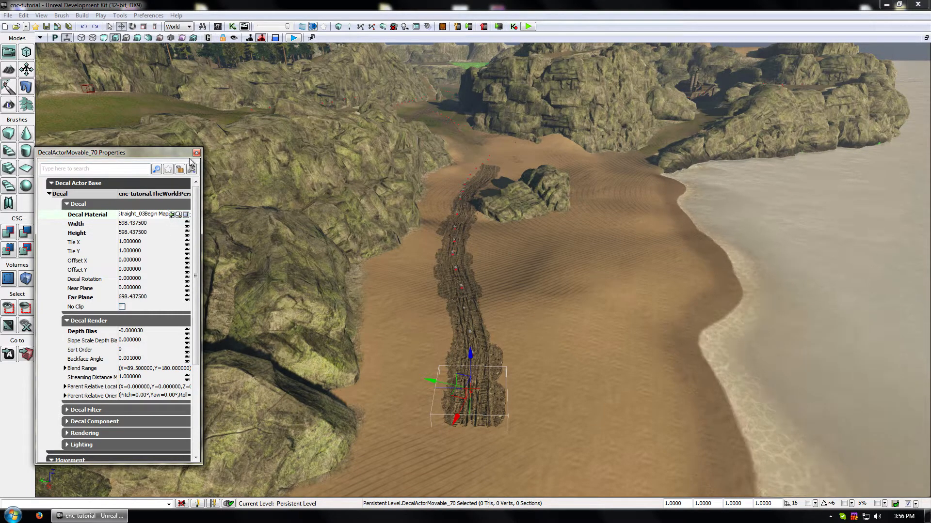
{"action": "left_click", "coordinate": [196, 154]}
{"action": "key", "text": "F4"}
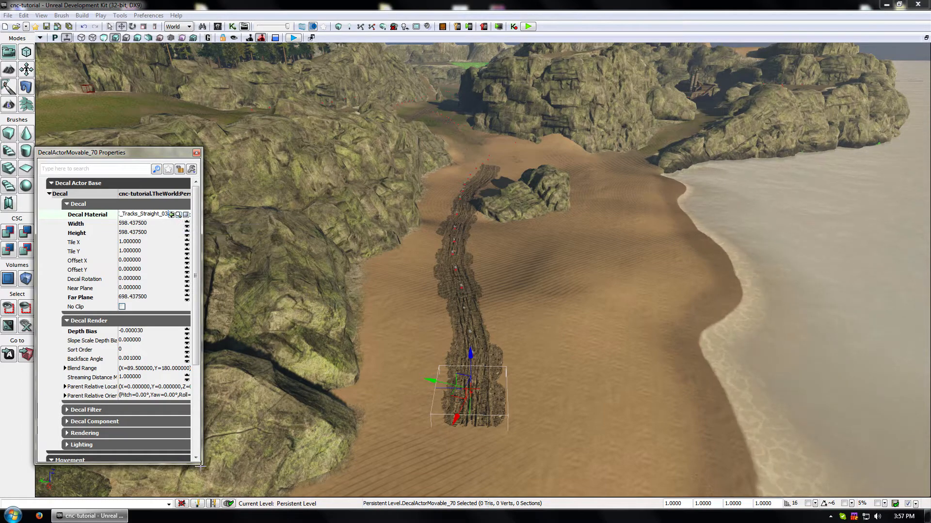
{"action": "left_click_drag", "start_coordinate": [201, 464], "coordinate": [261, 463]}
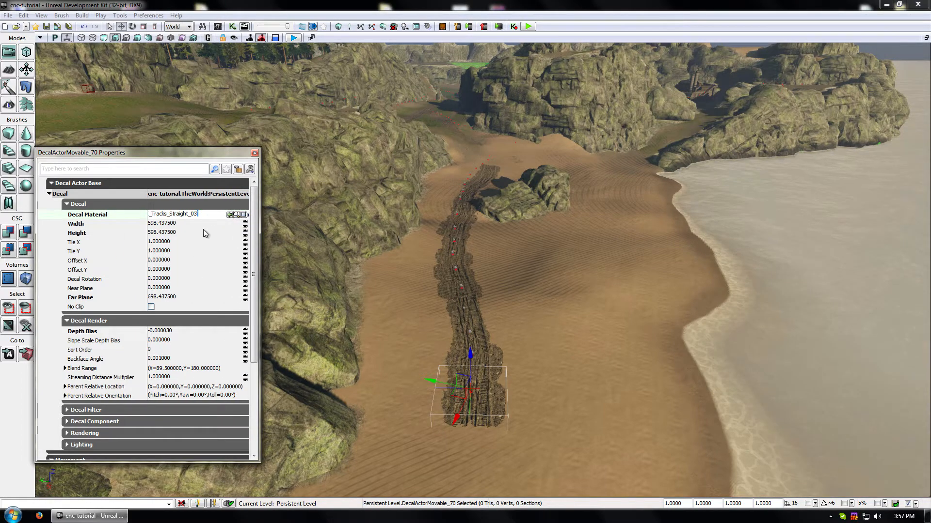
{"action": "left_click", "coordinate": [229, 215]}
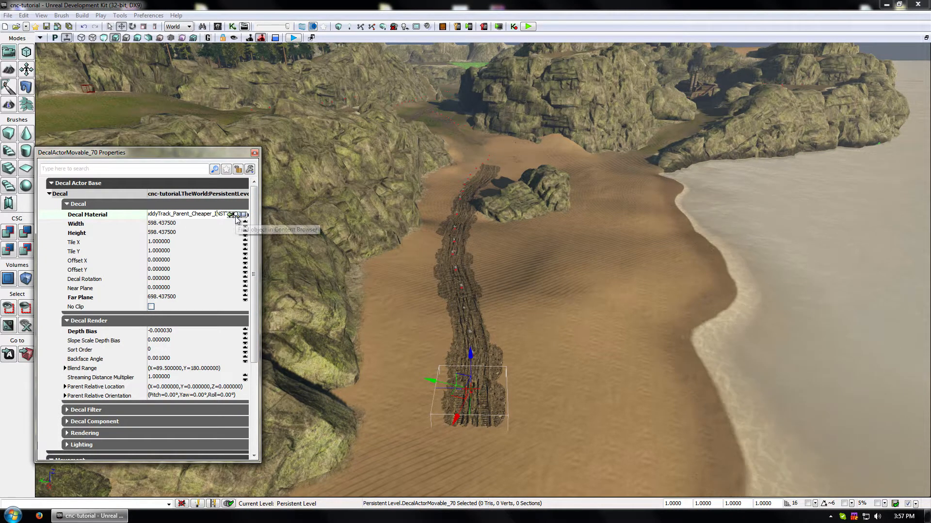
Step: Close the properties window and delete the track decal at the row's open end
{"action": "left_click", "coordinate": [254, 152]}
{"action": "left_click", "coordinate": [441, 329]}
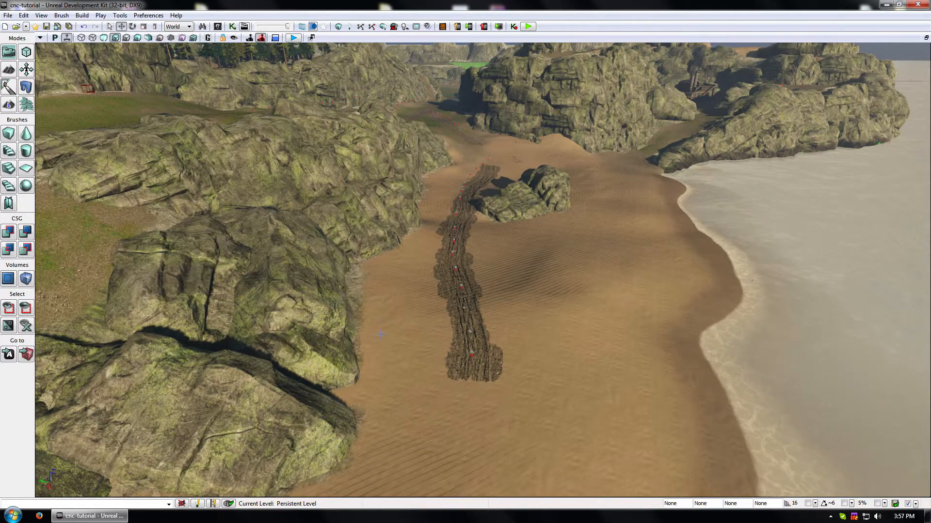
{"action": "right_click_drag", "start_coordinate": [442, 329], "coordinate": [407, 339]}
{"action": "left_click_drag", "start_coordinate": [441, 329], "coordinate": [427, 344]}
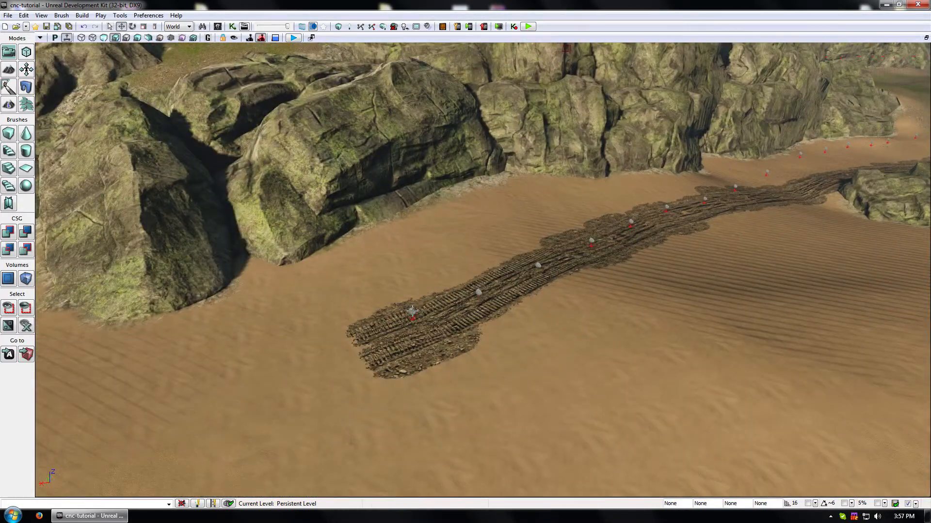
Step: Open the properties of the straight track decal at the row's end and check the sand material names in RX_Custom_Tut's Decals group
{"action": "double_click", "coordinate": [411, 309]}
{"action": "left_click", "coordinate": [214, 216]}
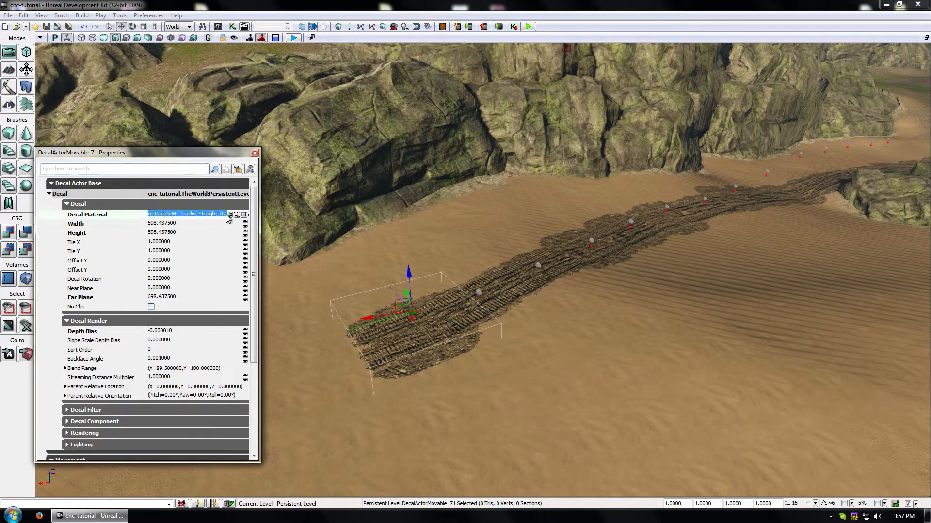
{"action": "left_click", "coordinate": [227, 215]}
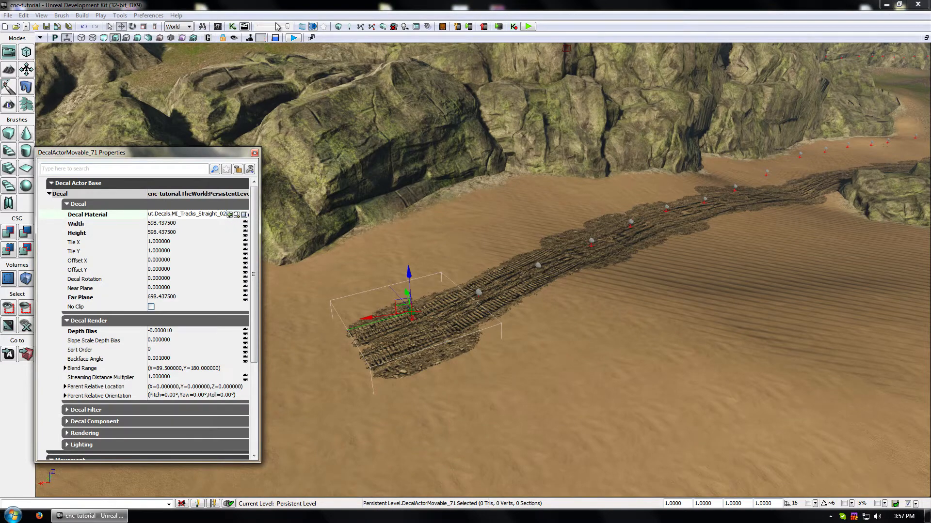
{"action": "left_click", "coordinate": [217, 26]}
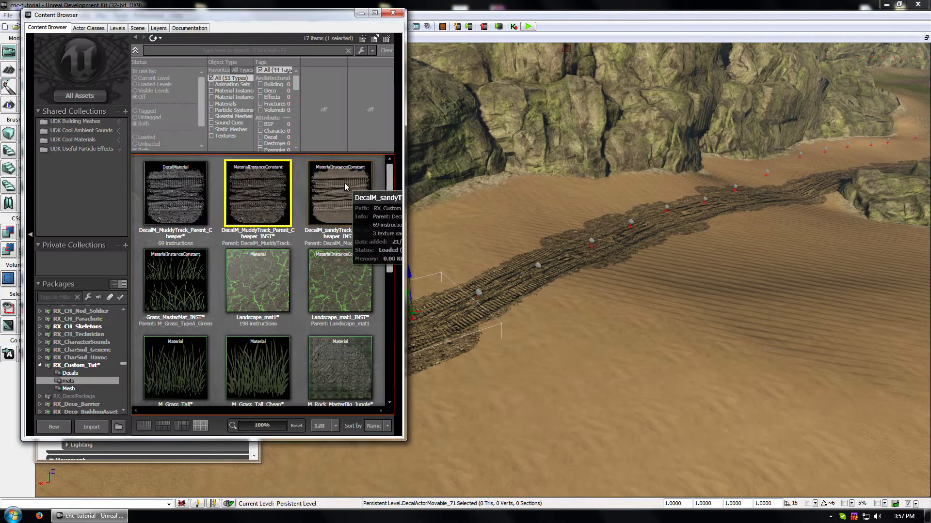
{"action": "left_click", "coordinate": [70, 373]}
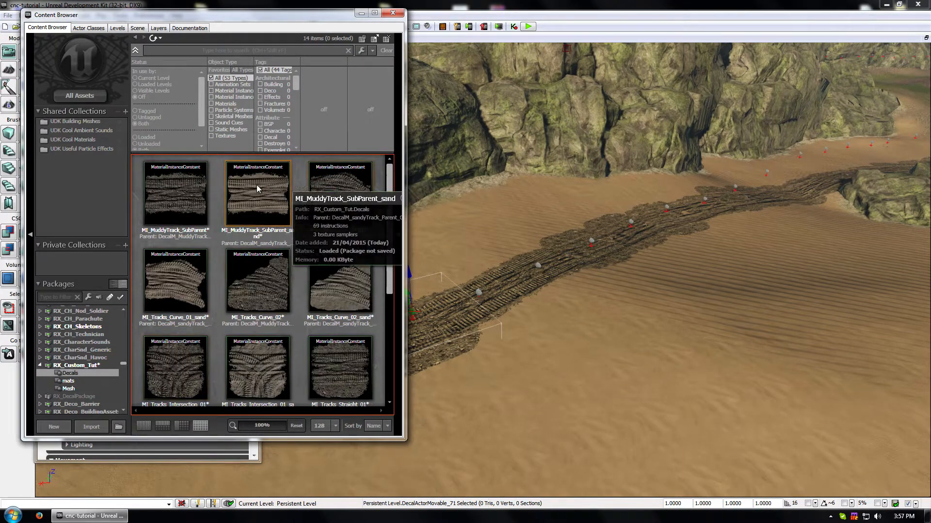
{"action": "left_click", "coordinate": [262, 204]}
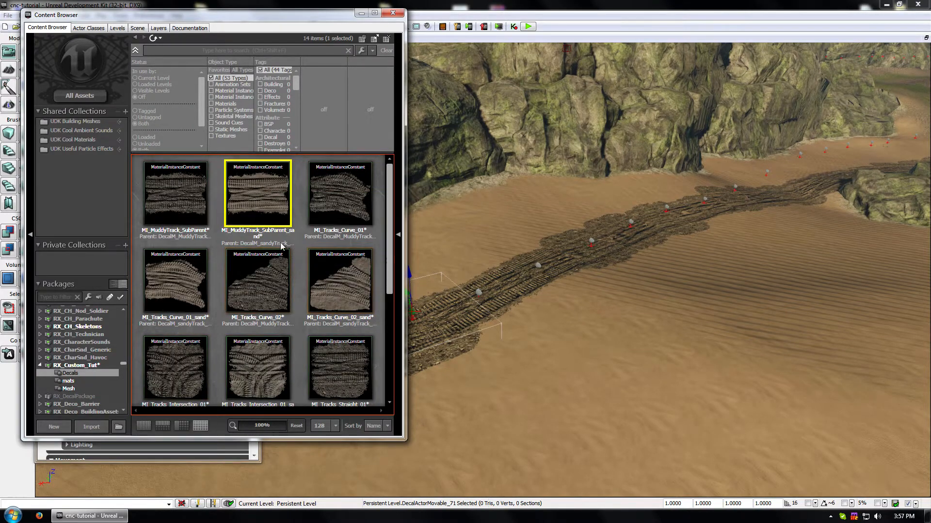
{"action": "left_click", "coordinate": [393, 13]}
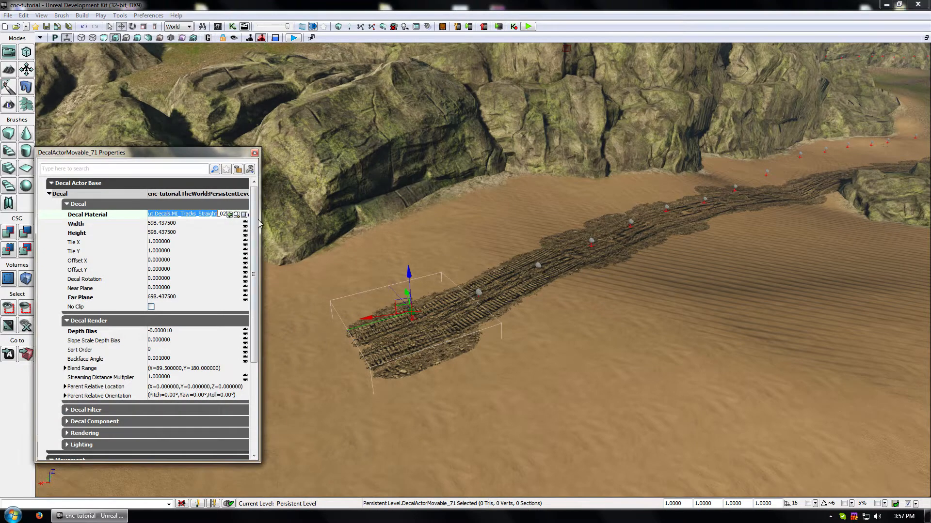
Step: Set the end decal's Decal Material to MI_Tracks_Straight_02_sand and close its properties
{"action": "left_click", "coordinate": [228, 214]}
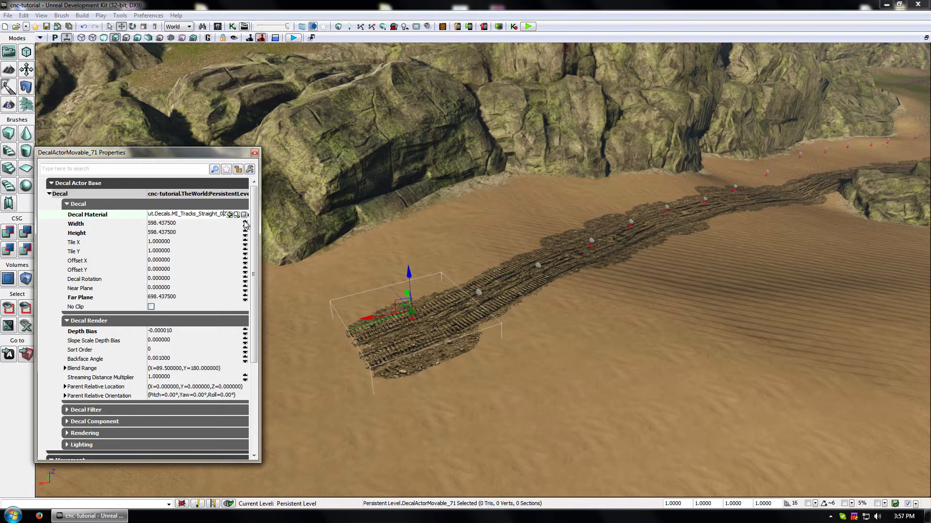
{"action": "type", "text": "-sand"}
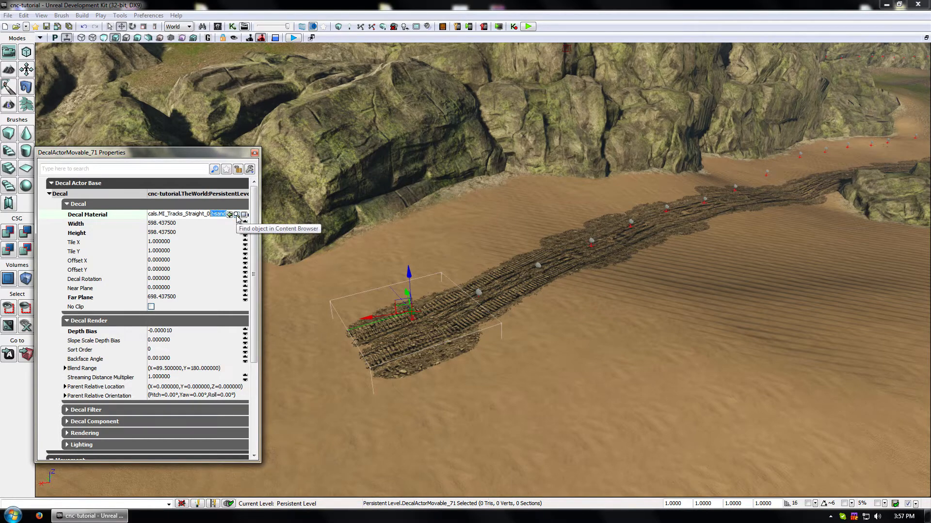
{"action": "key", "text": "shift+Left"}
{"action": "key", "text": "BackSpace"}
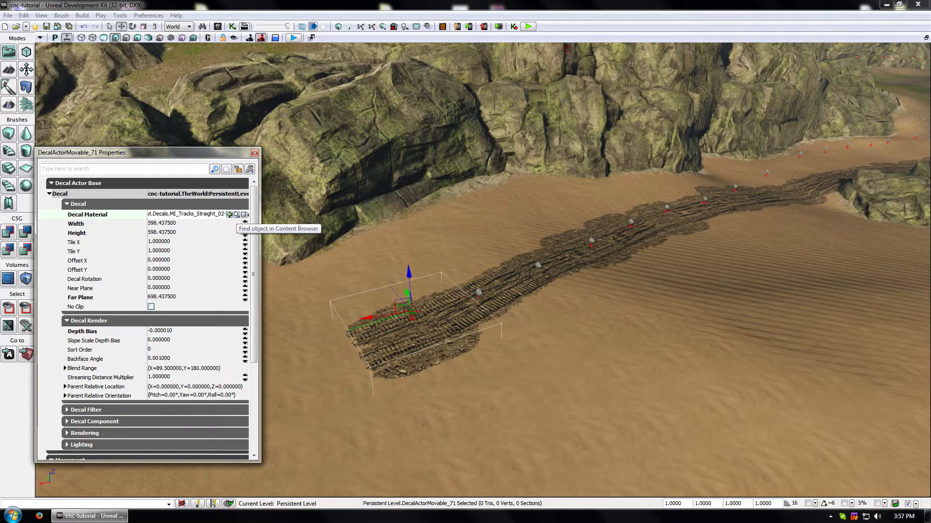
{"action": "type", "text": "_sand"}
{"action": "left_click", "coordinate": [297, 264]}
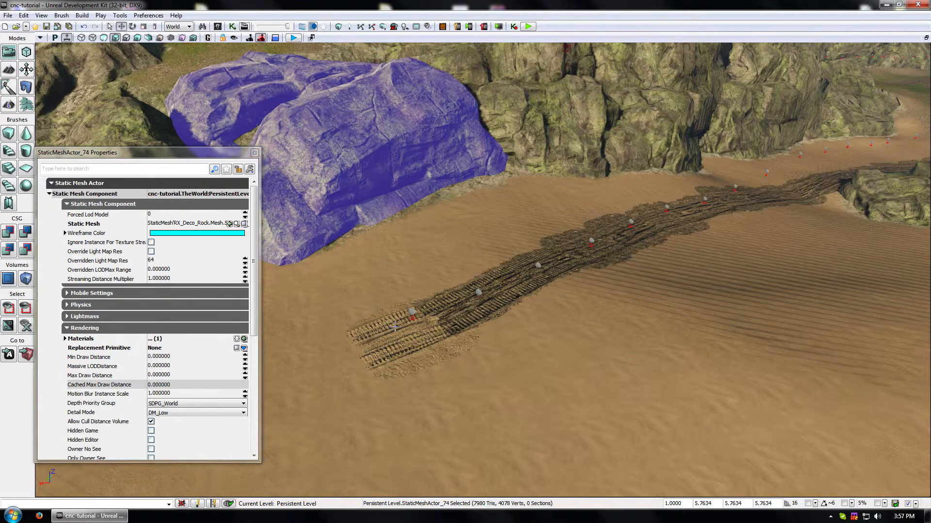
{"action": "left_click", "coordinate": [255, 153]}
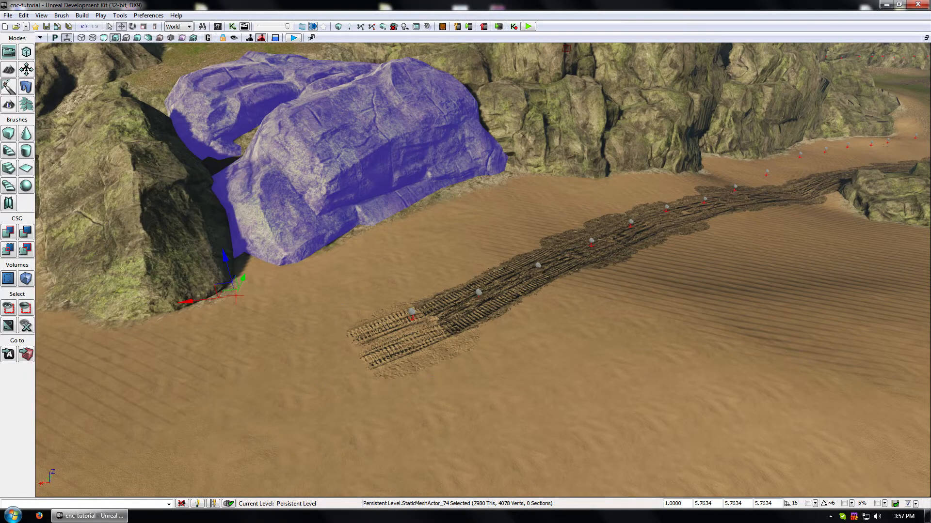
Step: From an overhead view, box-select the full row of track decals laid across the beach sand
{"action": "right_click_drag", "start_coordinate": [254, 154], "coordinate": [363, 194]}
{"action": "right_click_drag", "start_coordinate": [437, 188], "coordinate": [455, 171]}
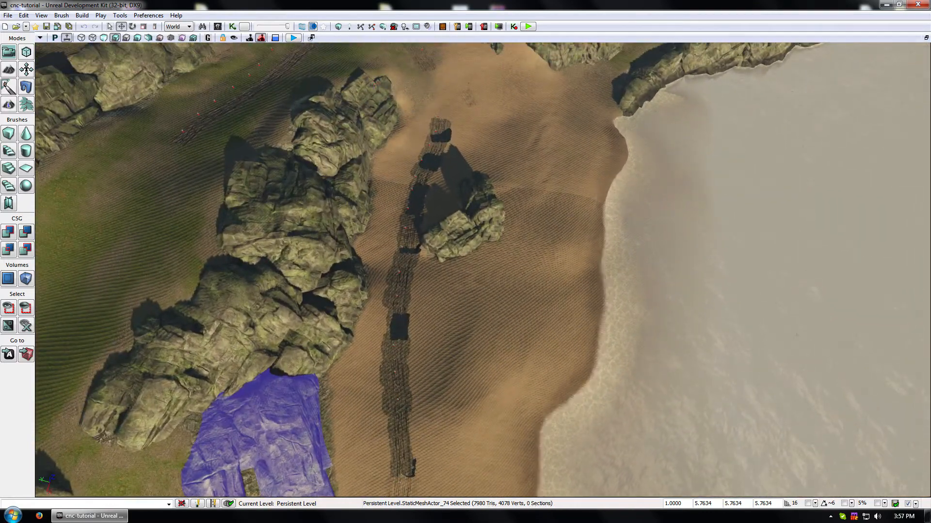
{"action": "left_click_drag", "start_coordinate": [373, 84], "coordinate": [454, 488], "text": "ctrl+alt"}
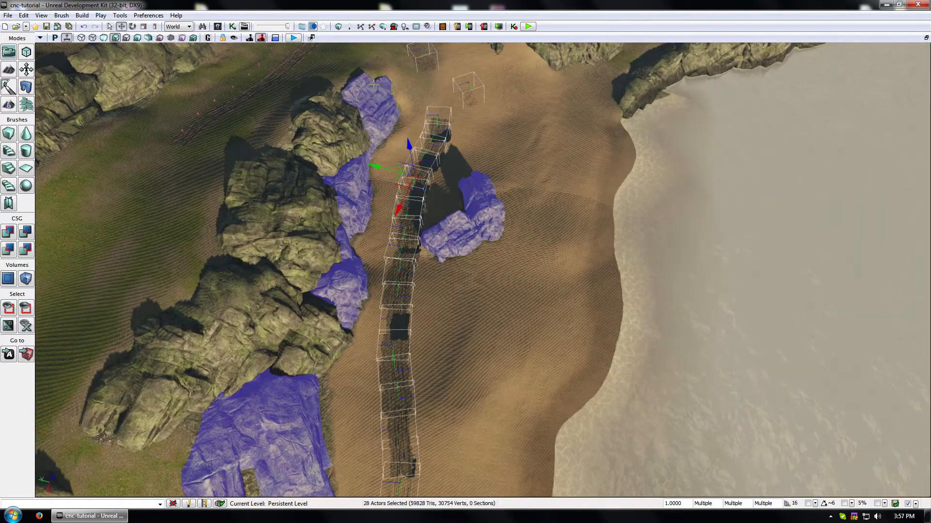
Step: Remove the surrounding cliff and beach rocks from the selection, keeping the row of track decals selected
{"action": "left_click", "coordinate": [371, 104], "text": "ctrl"}
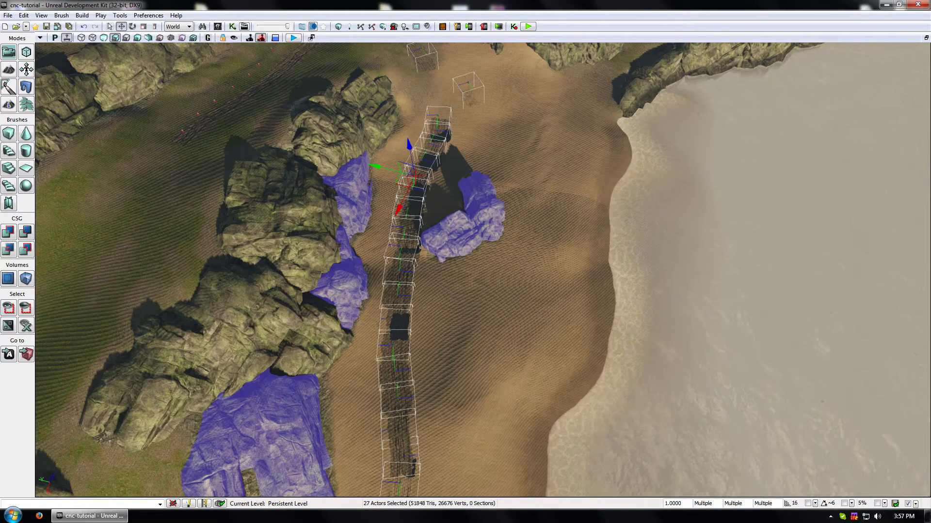
{"action": "left_click", "coordinate": [347, 194], "text": "ctrl"}
{"action": "left_click", "coordinate": [357, 267], "text": "ctrl"}
{"action": "left_click", "coordinate": [257, 426], "text": "ctrl"}
{"action": "left_click", "coordinate": [446, 232], "text": "ctrl"}
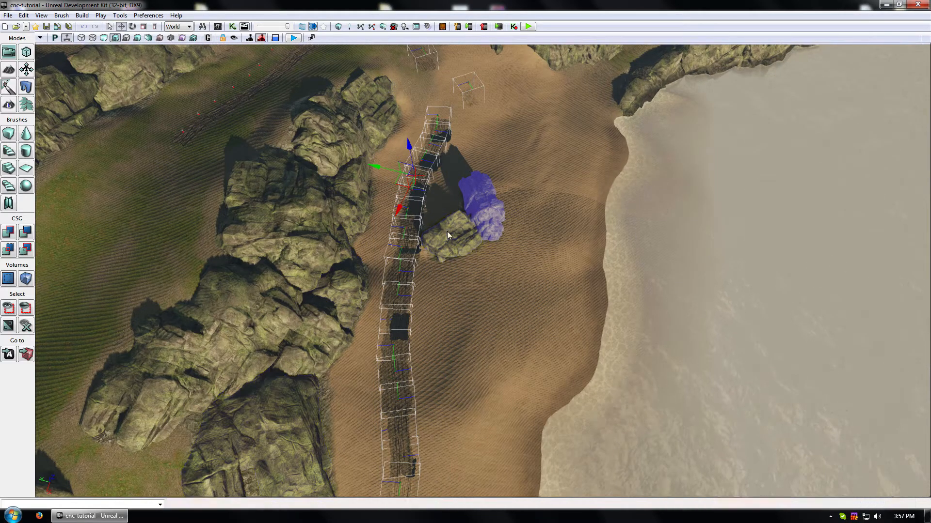
{"action": "left_click", "coordinate": [453, 181]}
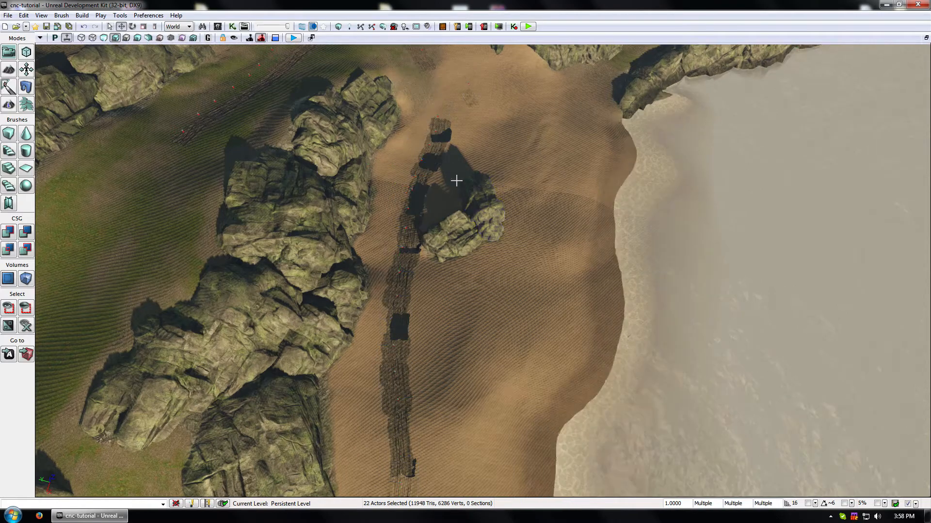
{"action": "key", "text": "ctrl+z"}
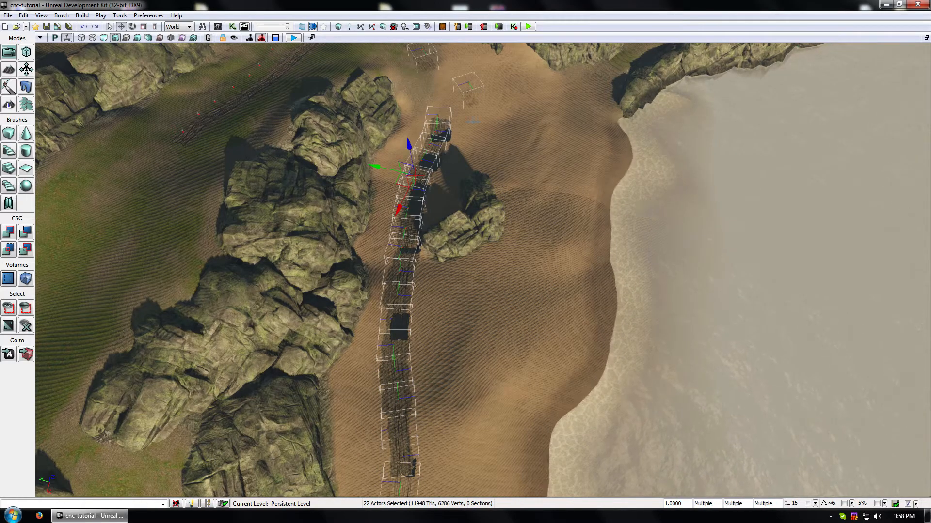
Step: Deselect the separate track decals beyond the row, the sand decal at its end and the stray mesh in the sky
{"action": "right_click_drag", "start_coordinate": [481, 138], "coordinate": [514, 136]}
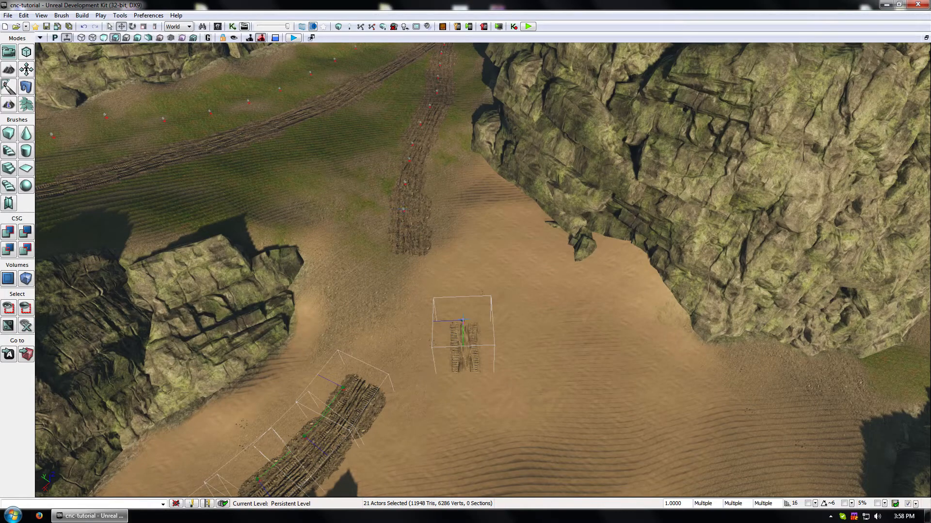
{"action": "left_click", "coordinate": [463, 321], "text": "ctrl"}
{"action": "right_click_drag", "start_coordinate": [462, 320], "coordinate": [349, 320]}
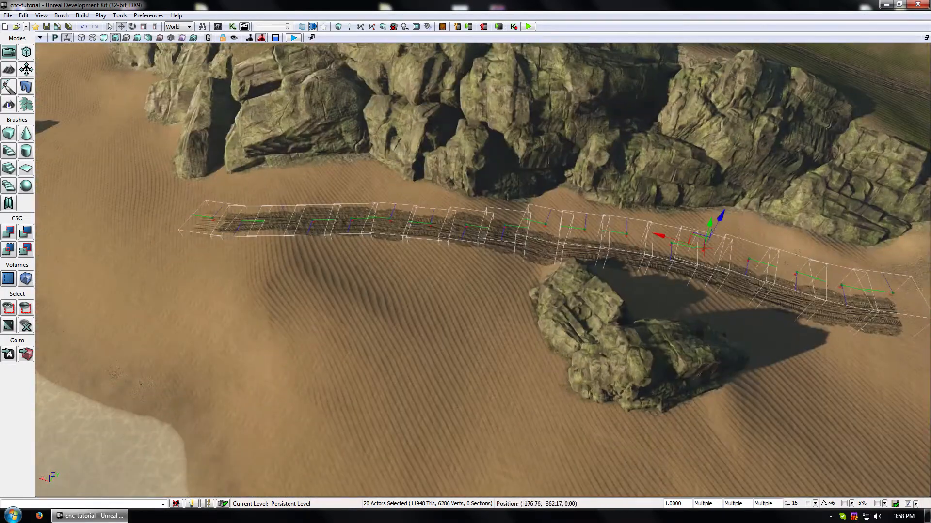
{"action": "right_click_drag", "start_coordinate": [426, 262], "coordinate": [403, 307]}
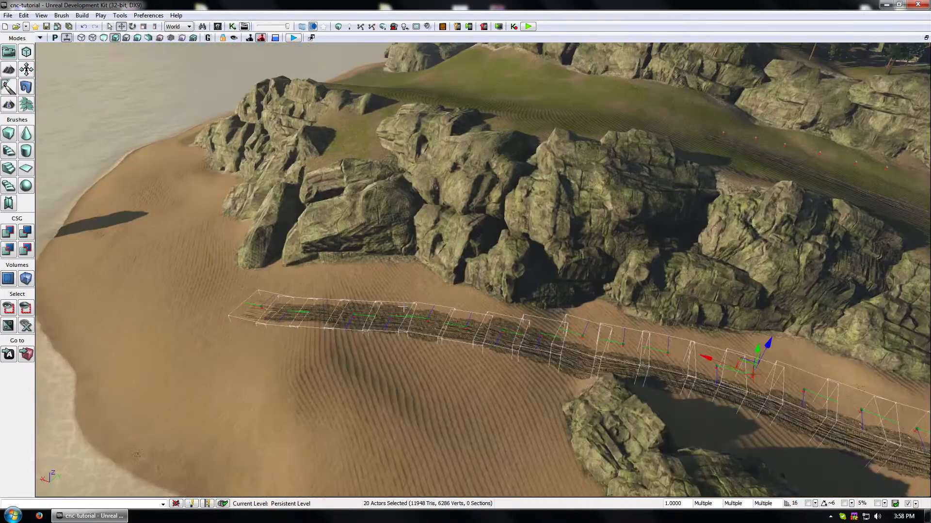
{"action": "left_click", "coordinate": [262, 305], "text": "ctrl"}
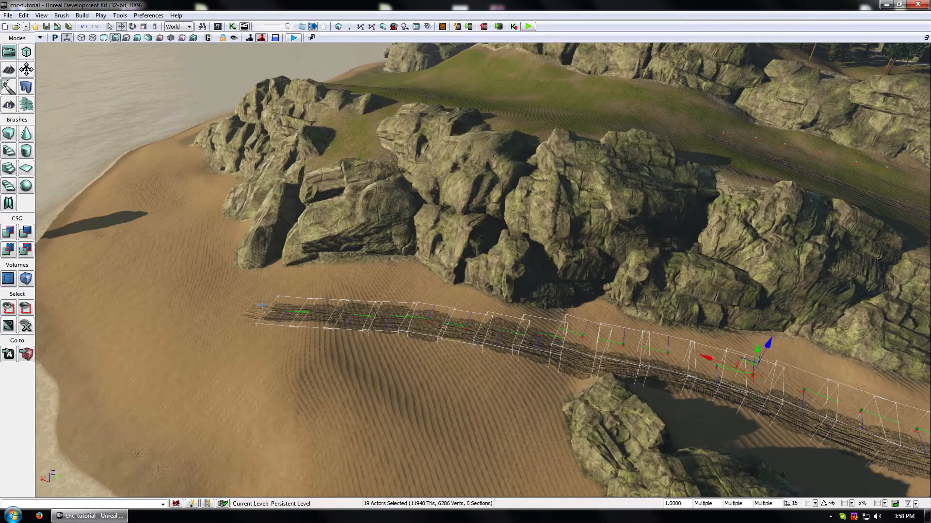
{"action": "right_click_drag", "start_coordinate": [261, 305], "coordinate": [315, 146]}
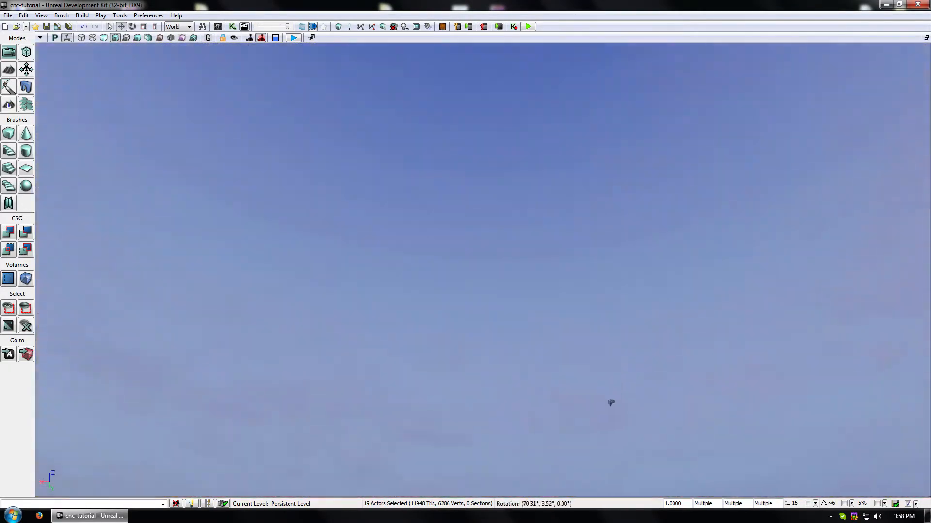
{"action": "left_click", "coordinate": [334, 241], "text": "ctrl"}
{"action": "right_click_drag", "start_coordinate": [335, 241], "coordinate": [335, 388]}
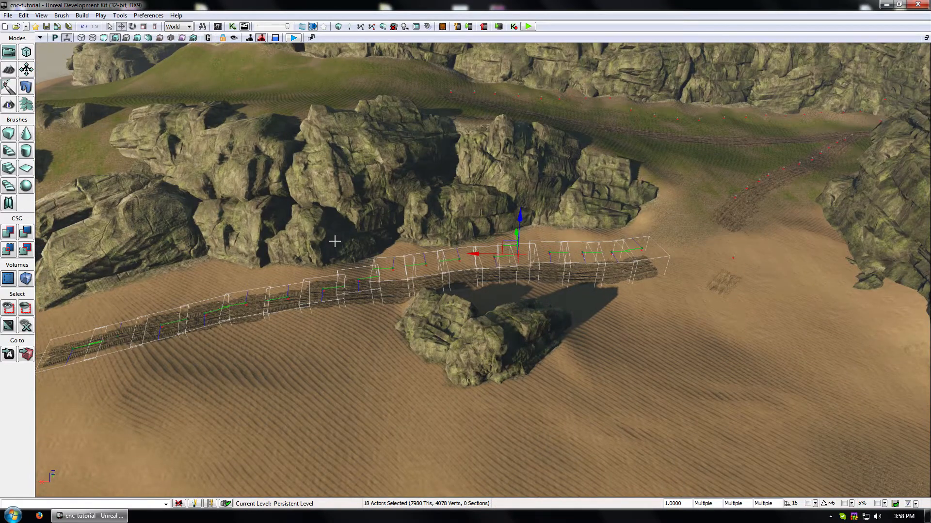
Step: Copy the selected actors and paste their definitions as text into a new Notepad document
{"action": "key", "text": "super"}
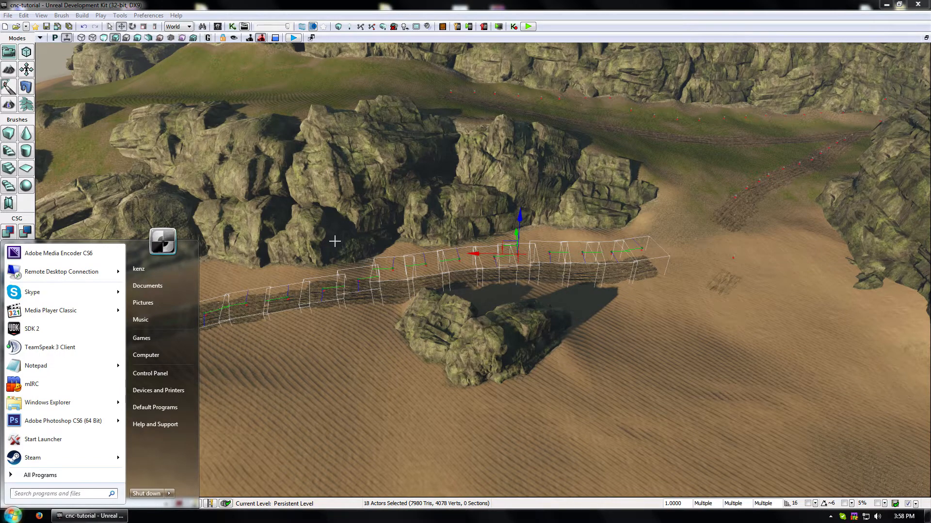
{"action": "type", "text": "not"}
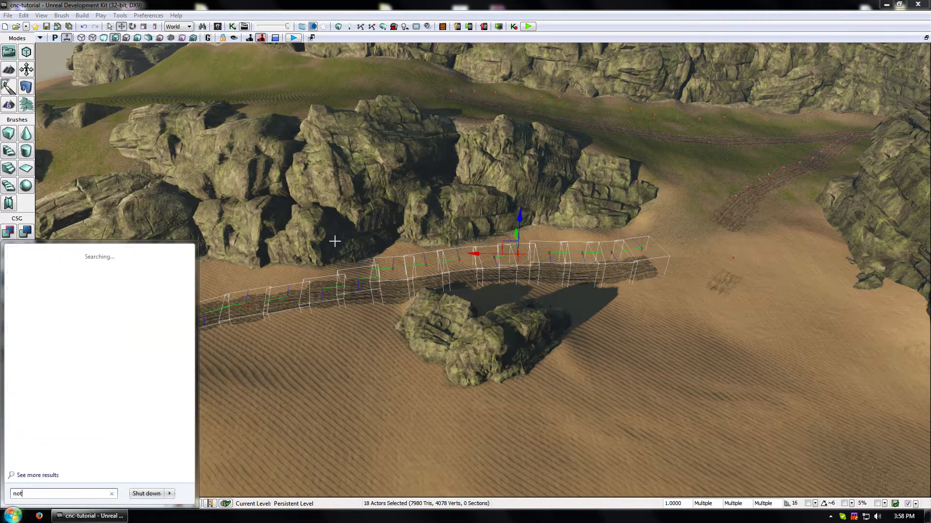
{"action": "type", "text": "e"}
{"action": "key", "text": "Return"}
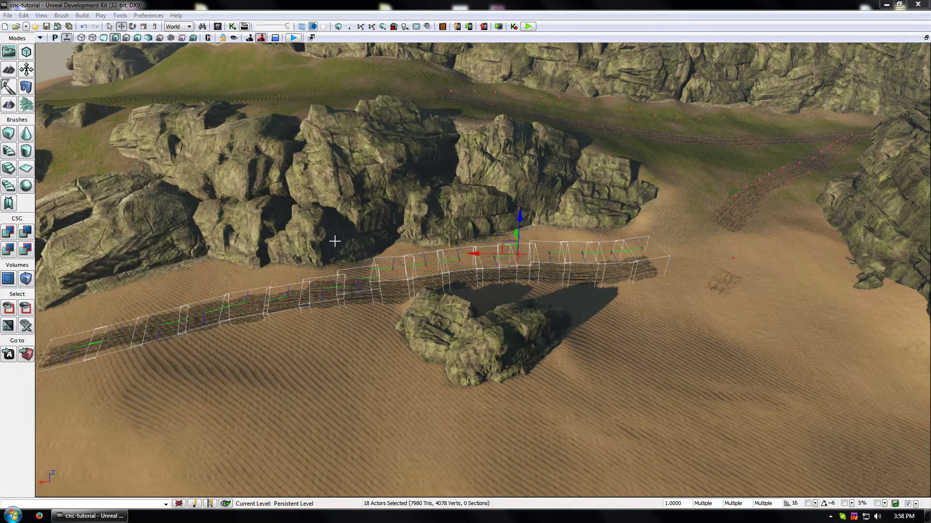
{"action": "key", "text": "ctrl+v"}
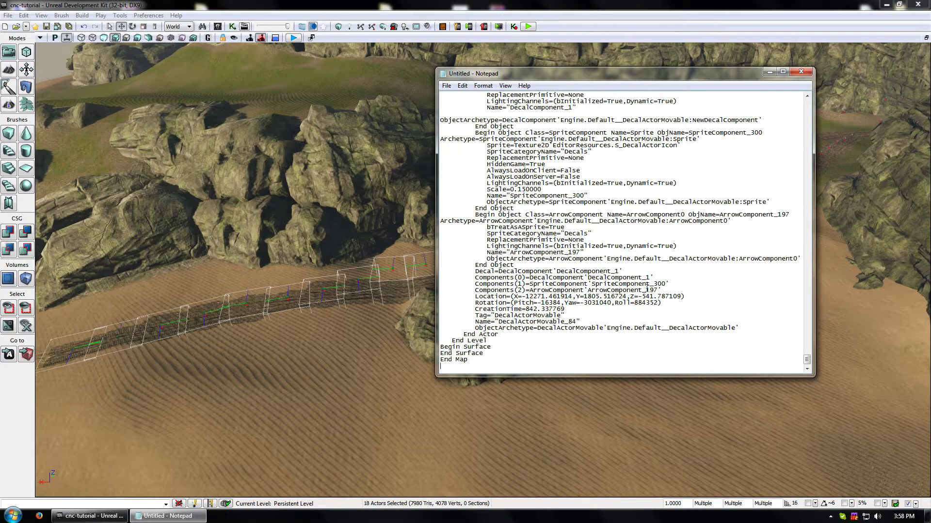
Step: Inspect the pasted definitions for a rock mesh and its material at the start of the text, and close Notepad without saving
{"action": "scroll", "coordinate": [646, 309], "scroll_direction": "up", "scroll_amount": 12}
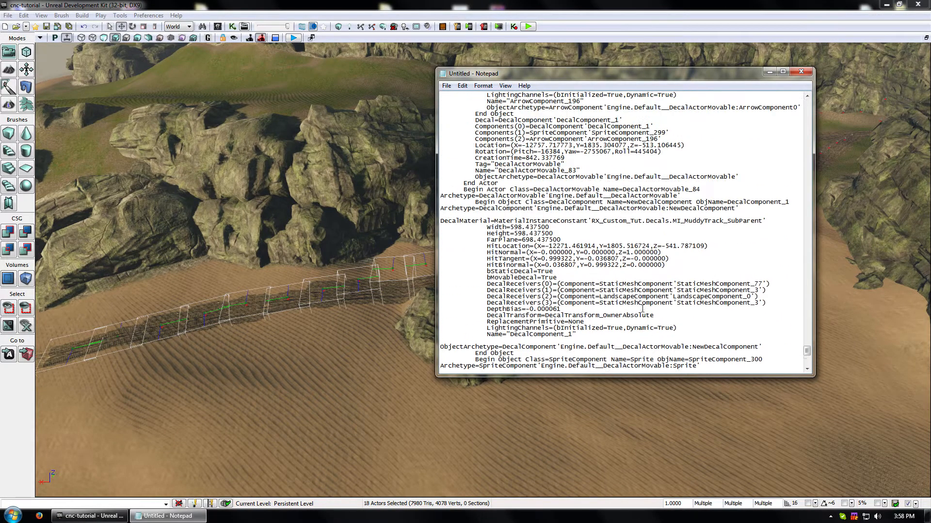
{"action": "left_click_drag", "start_coordinate": [807, 346], "coordinate": [807, 102]}
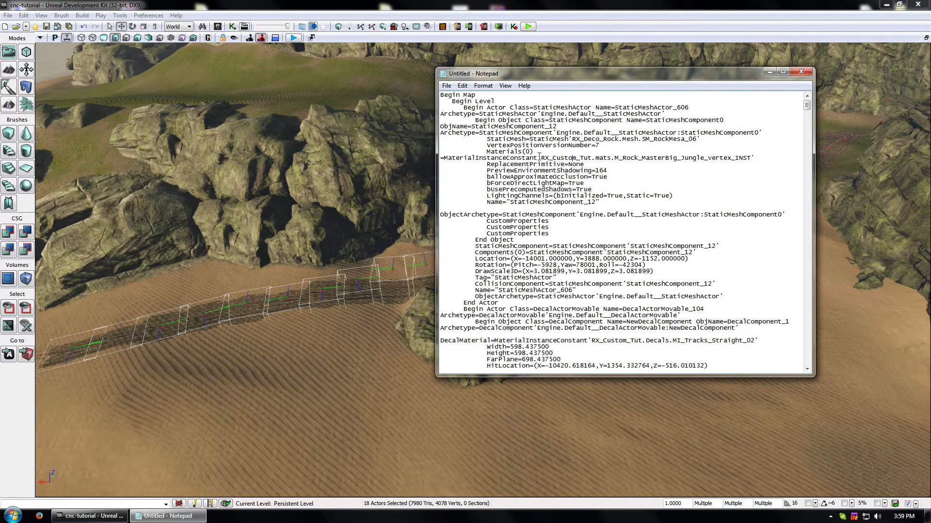
{"action": "left_click_drag", "start_coordinate": [549, 158], "coordinate": [762, 159]}
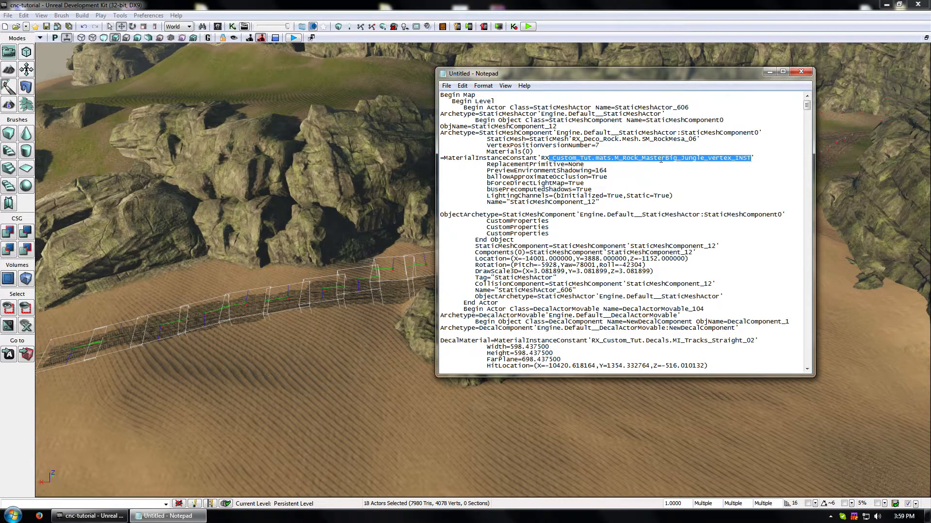
{"action": "left_click", "coordinate": [801, 71]}
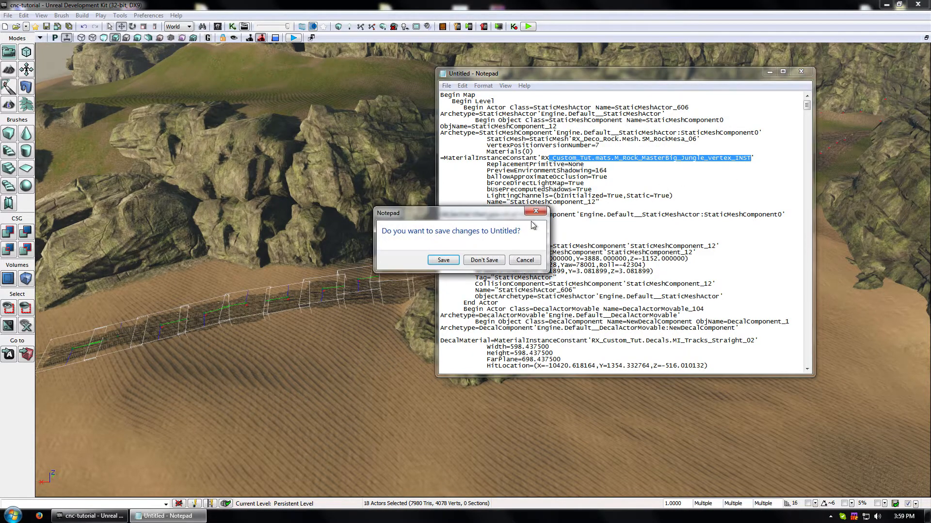
{"action": "left_click", "coordinate": [486, 261]}
Step: Look over the map from above the sea and up into the sky for the rock mesh still in the selection
{"action": "mouse_move", "coordinate": [448, 277]}
{"action": "right_mouse_down"}
{"action": "mouse_move", "coordinate": [577, 245]}
{"action": "mouse_move", "coordinate": [592, 259]}
{"action": "mouse_move", "coordinate": [412, 257]}
{"action": "mouse_move", "coordinate": [400, 249]}
{"action": "mouse_move", "coordinate": [429, 229]}
{"action": "mouse_move", "coordinate": [446, 295]}
{"action": "mouse_move", "coordinate": [454, 274]}
{"action": "right_mouse_up"}
{"action": "left_click_drag", "start_coordinate": [453, 274], "coordinate": [454, 330]}
{"action": "left_click_drag", "start_coordinate": [419, 146], "coordinate": [420, 214]}
{"action": "right_click_drag", "start_coordinate": [420, 214], "coordinate": [397, 150]}
{"action": "middle_click_drag", "start_coordinate": [398, 150], "coordinate": [418, 121]}
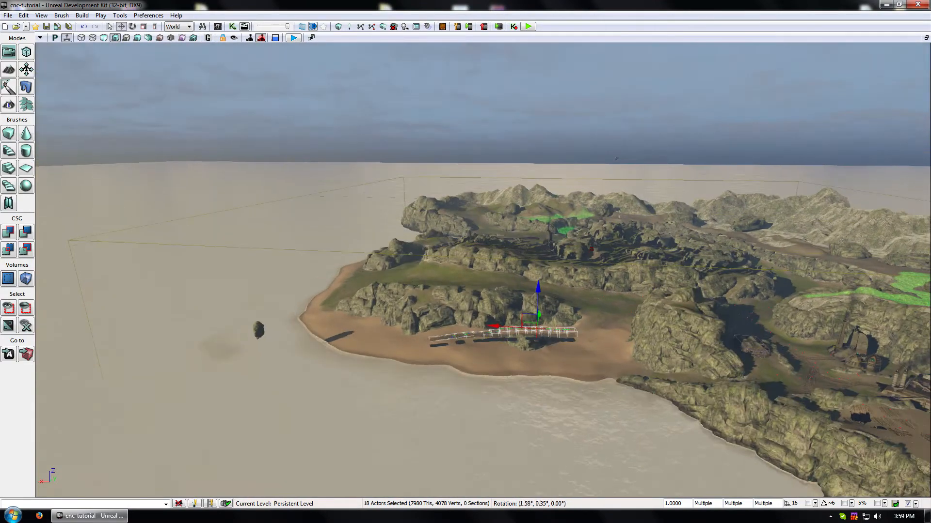
{"action": "right_click_drag", "start_coordinate": [418, 210], "coordinate": [419, 106]}
{"action": "left_click", "coordinate": [436, 206], "text": "ctrl"}
{"action": "left_click", "coordinate": [436, 208], "text": "ctrl"}
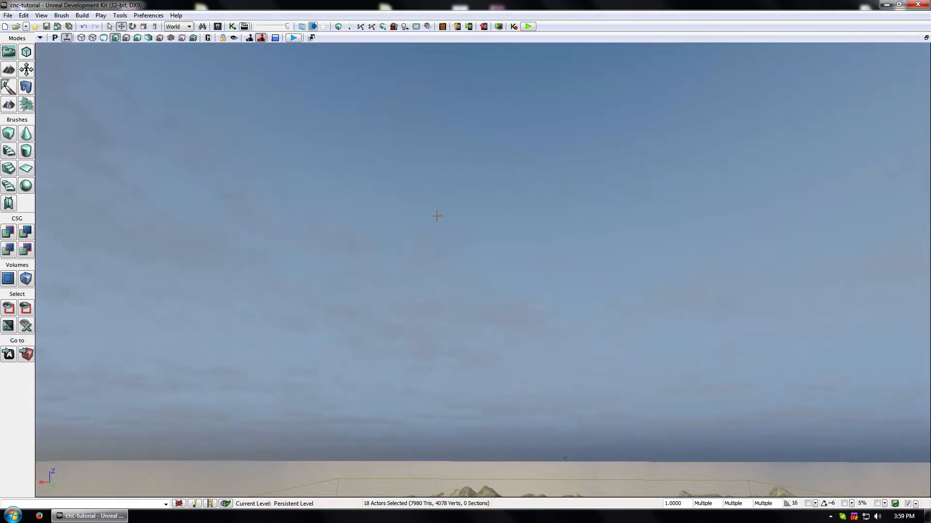
Step: Deselect the remaining rock mesh seen from below the water, leaving only the track decals selected
{"action": "right_click_drag", "start_coordinate": [438, 216], "coordinate": [459, 322]}
{"action": "left_click_drag", "start_coordinate": [459, 322], "coordinate": [461, 237]}
{"action": "middle_click_drag", "start_coordinate": [461, 238], "coordinate": [412, 349]}
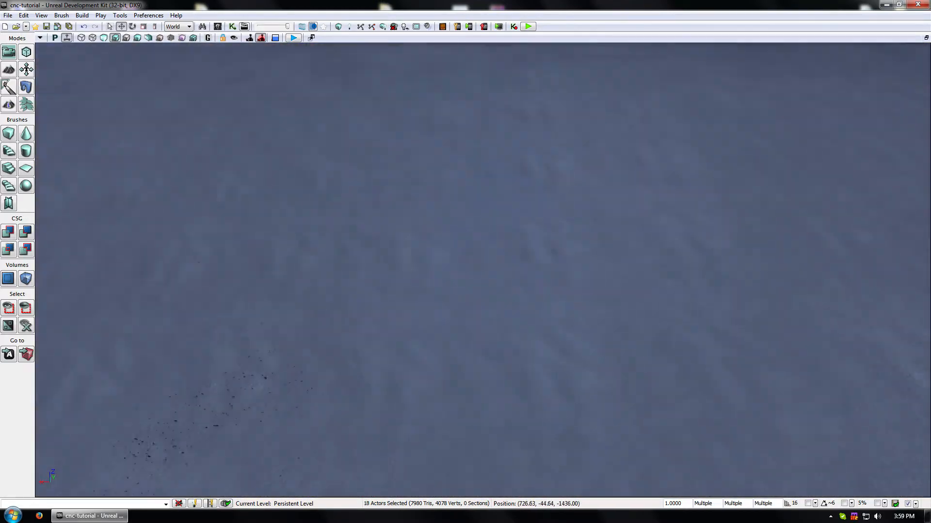
{"action": "right_click_drag", "start_coordinate": [412, 349], "coordinate": [412, 284]}
{"action": "middle_click_drag", "start_coordinate": [412, 284], "coordinate": [412, 308]}
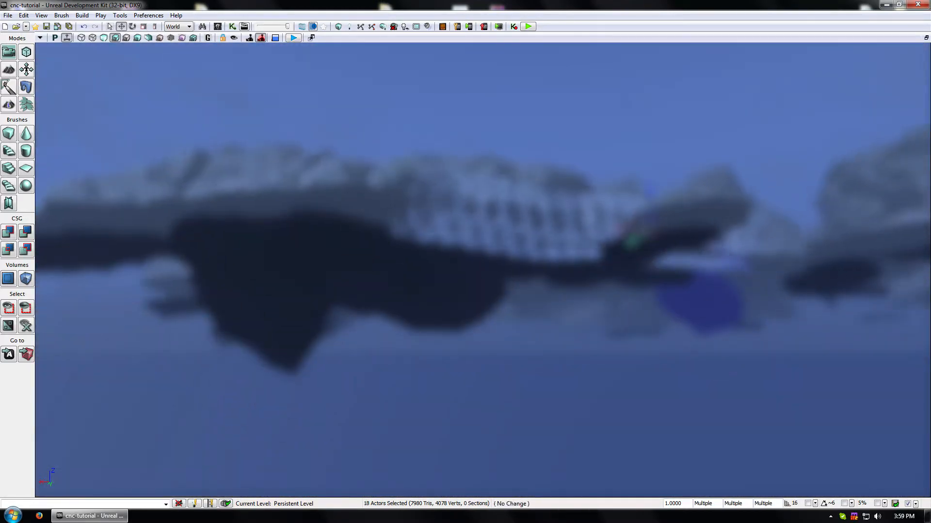
{"action": "left_click_drag", "start_coordinate": [412, 308], "coordinate": [376, 204]}
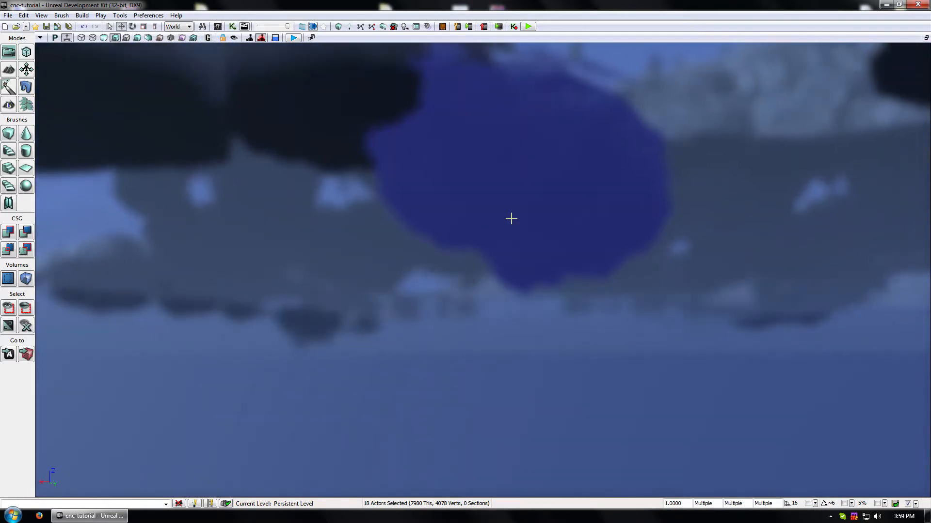
{"action": "left_click", "coordinate": [511, 218], "text": "ctrl"}
Step: Copy the selected track decals of the beach row and paste their definitions into a new Notepad document
{"action": "middle_click_drag", "start_coordinate": [465, 331], "coordinate": [465, 257]}
{"action": "right_click_drag", "start_coordinate": [466, 257], "coordinate": [467, 318]}
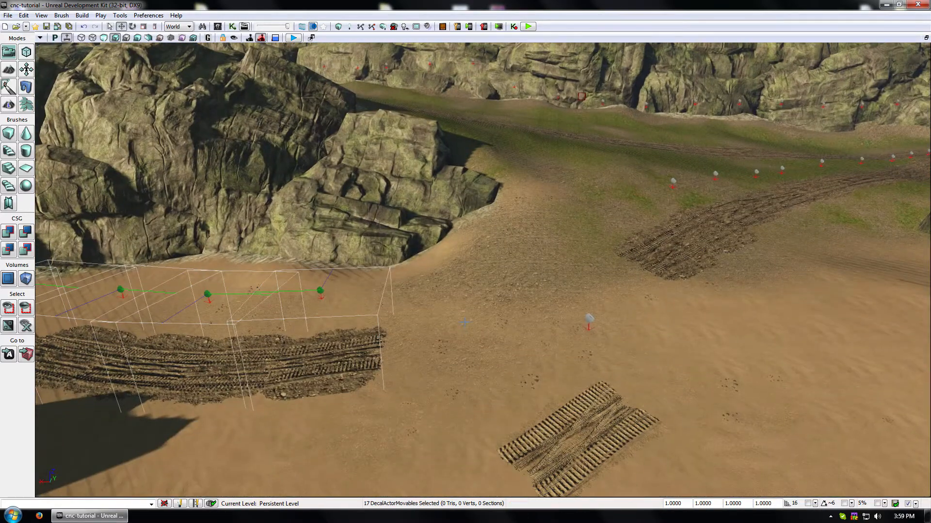
{"action": "left_click_drag", "start_coordinate": [466, 318], "coordinate": [466, 359]}
{"action": "right_click_drag", "start_coordinate": [465, 359], "coordinate": [464, 322]}
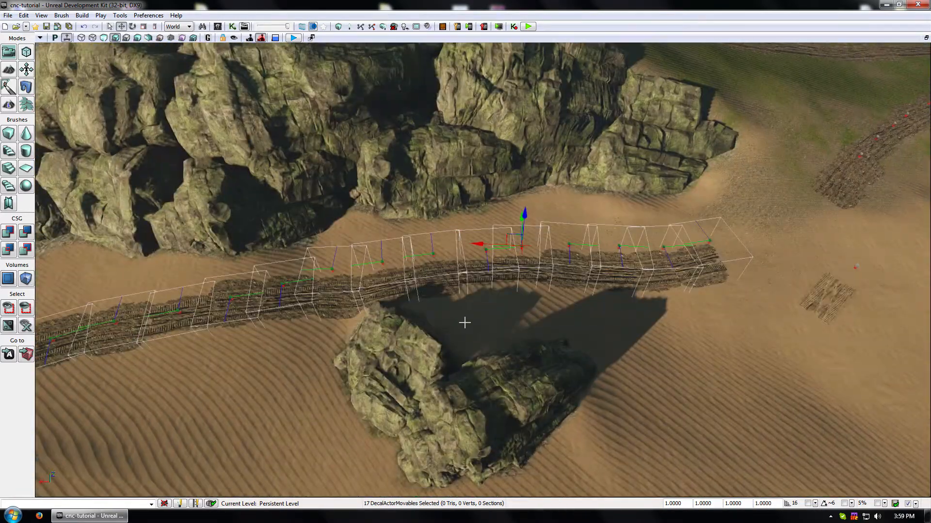
{"action": "key", "text": "super"}
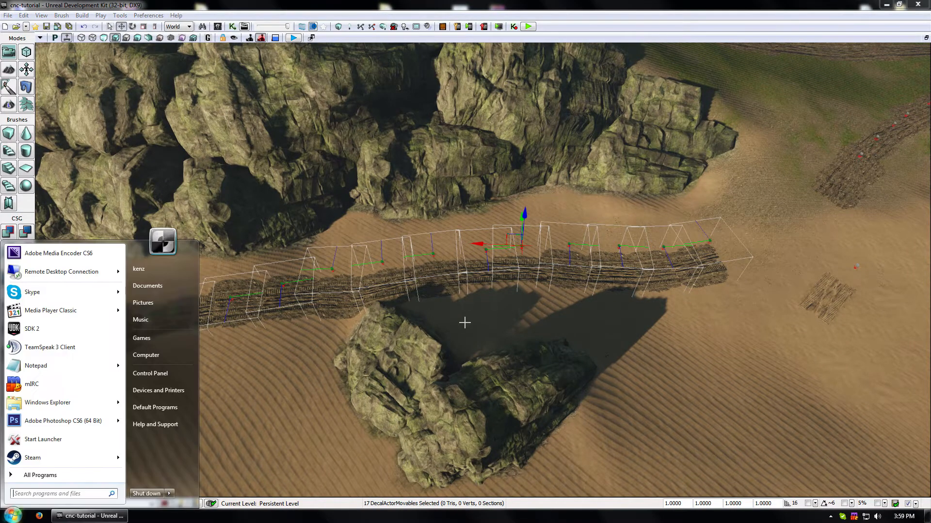
{"action": "type", "text": "notepad"}
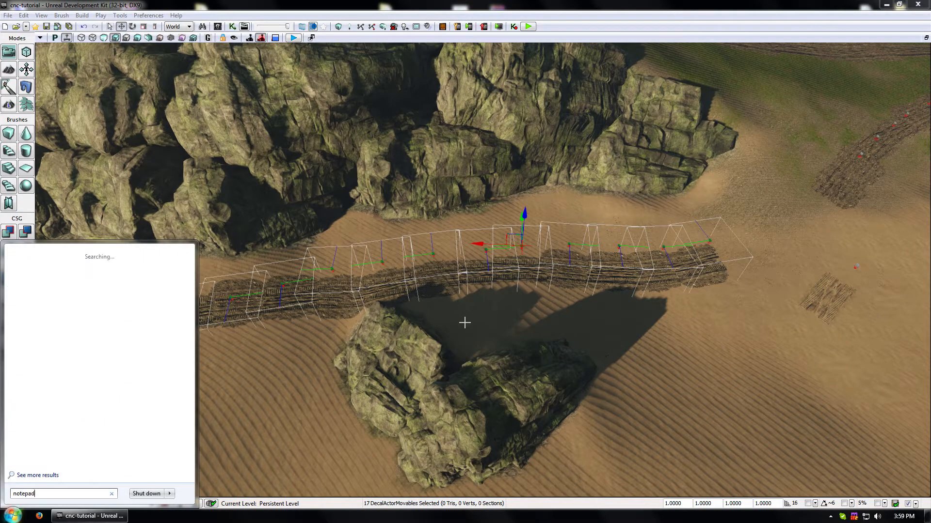
{"action": "key", "text": "Return"}
{"action": "key", "text": "ctrl+v"}
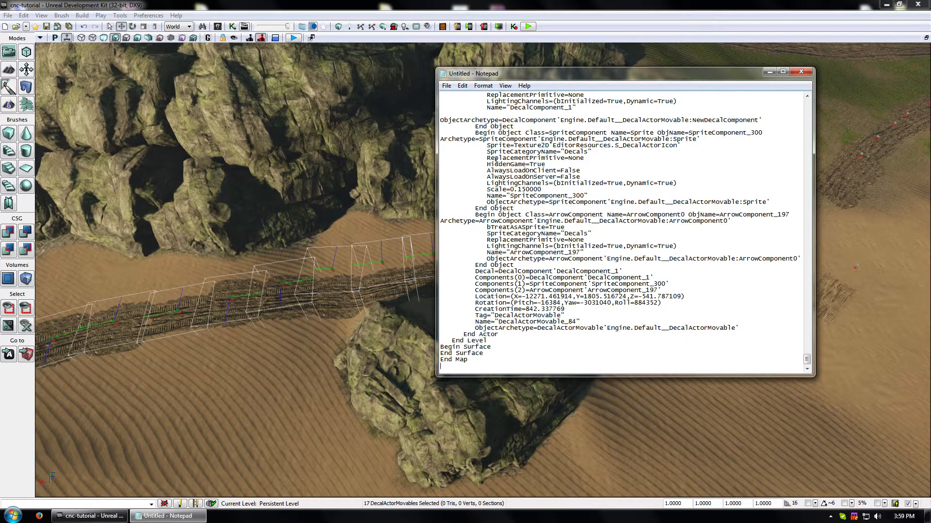
Step: Try to find "mat" downward in the pasted decal text and close the search
{"action": "key", "text": "ctrl+f"}
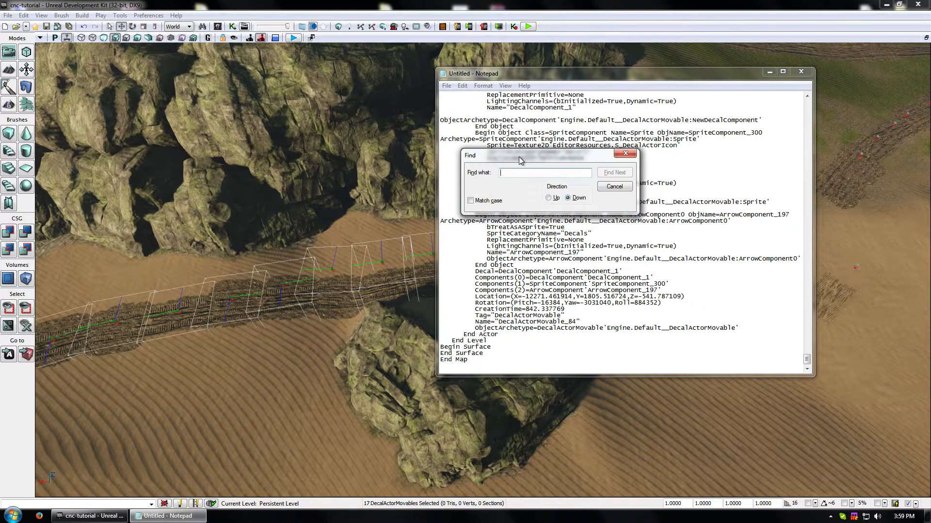
{"action": "type", "text": "mat"}
{"action": "left_click", "coordinate": [611, 172]}
{"action": "left_click", "coordinate": [499, 296]}
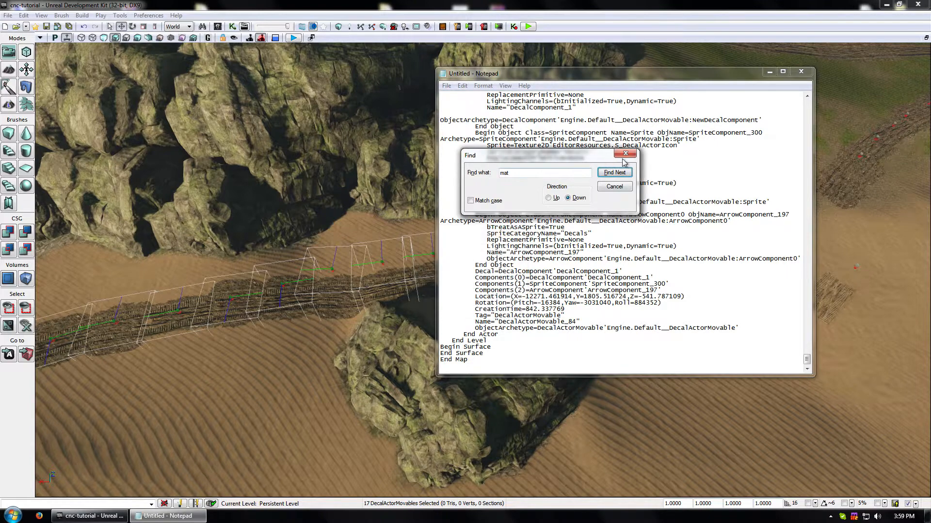
{"action": "left_click_drag", "start_coordinate": [687, 255], "coordinate": [532, 196]}
{"action": "left_click", "coordinate": [634, 191]}
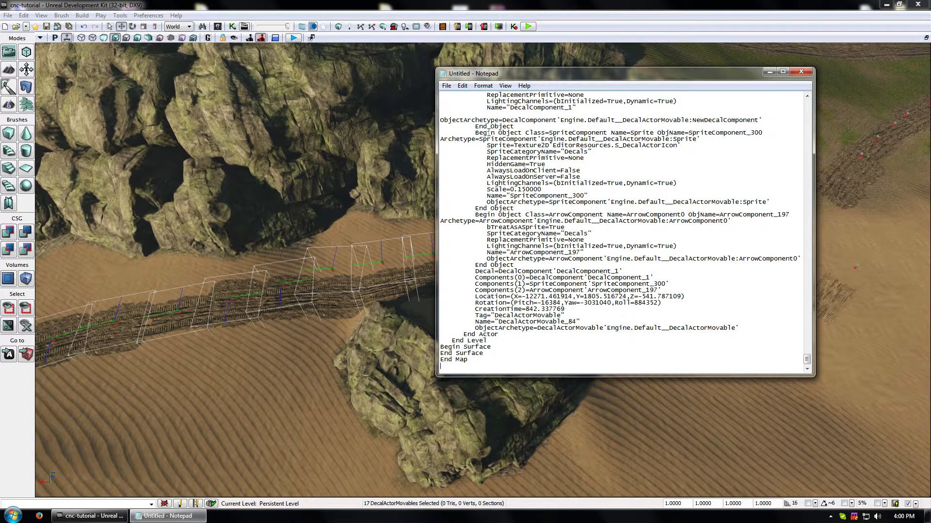
Step: Copy the "Straight_02" part of the material name from the first decal's definition in the pasted text
{"action": "scroll", "coordinate": [519, 241], "scroll_direction": "up", "scroll_amount": 13}
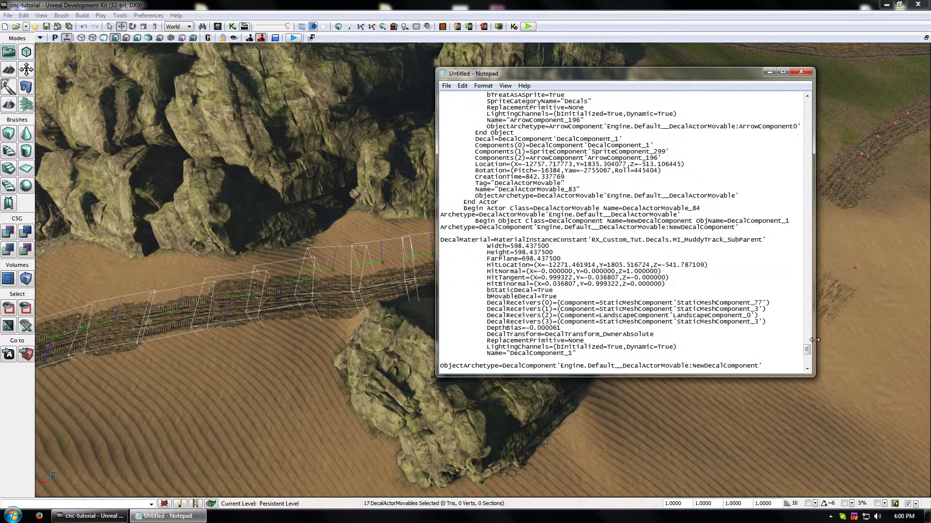
{"action": "left_click_drag", "start_coordinate": [807, 349], "coordinate": [815, 99]}
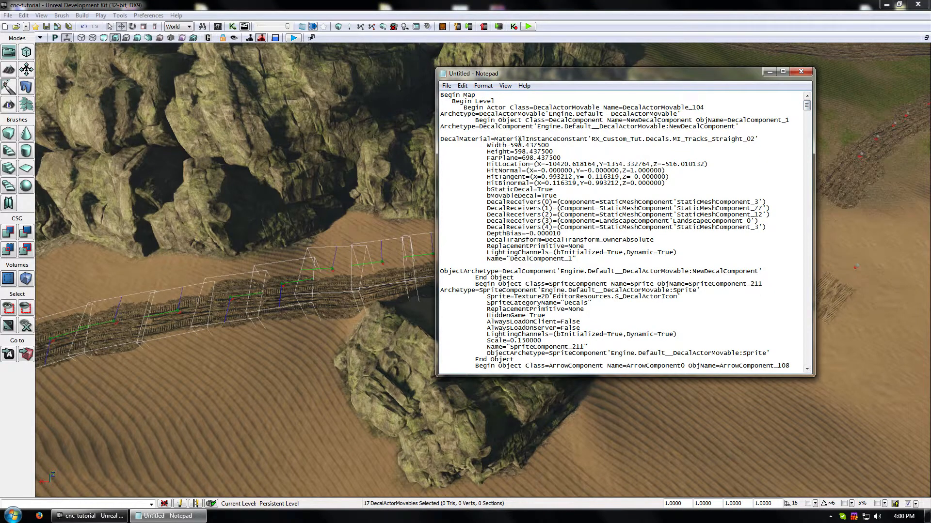
{"action": "left_click_drag", "start_coordinate": [754, 141], "coordinate": [711, 139]}
{"action": "right_click", "coordinate": [711, 140]}
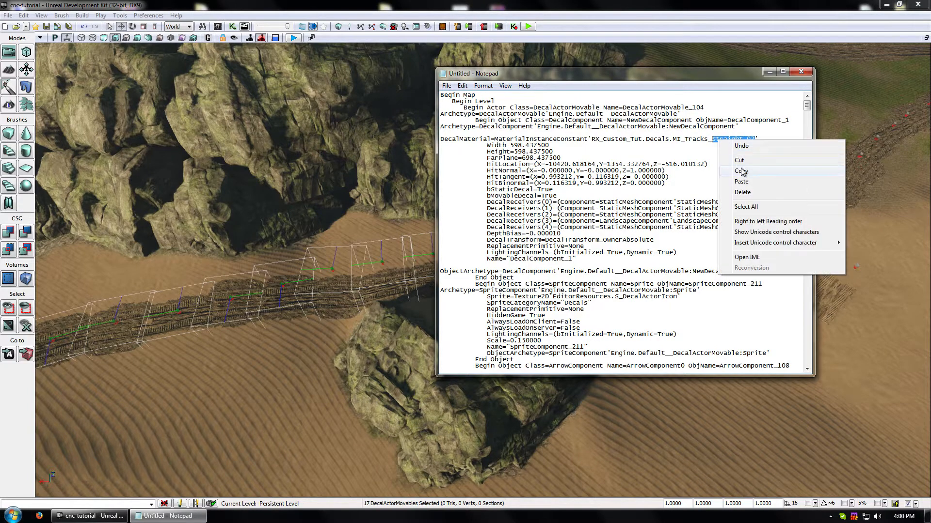
{"action": "left_click", "coordinate": [743, 173]}
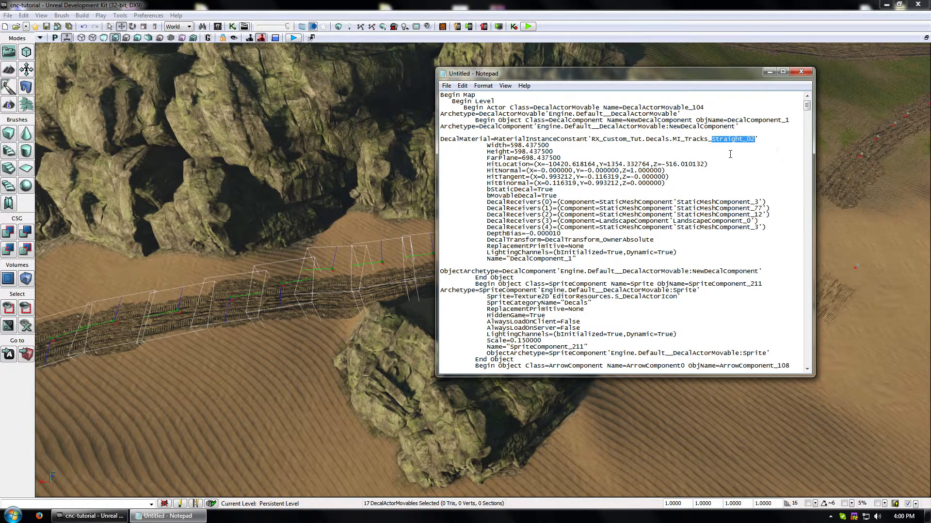
Step: Replace all occurrences of "Straight_02" with "Straight_02_sand" and check the first decal's material line
{"action": "left_click", "coordinate": [462, 86]}
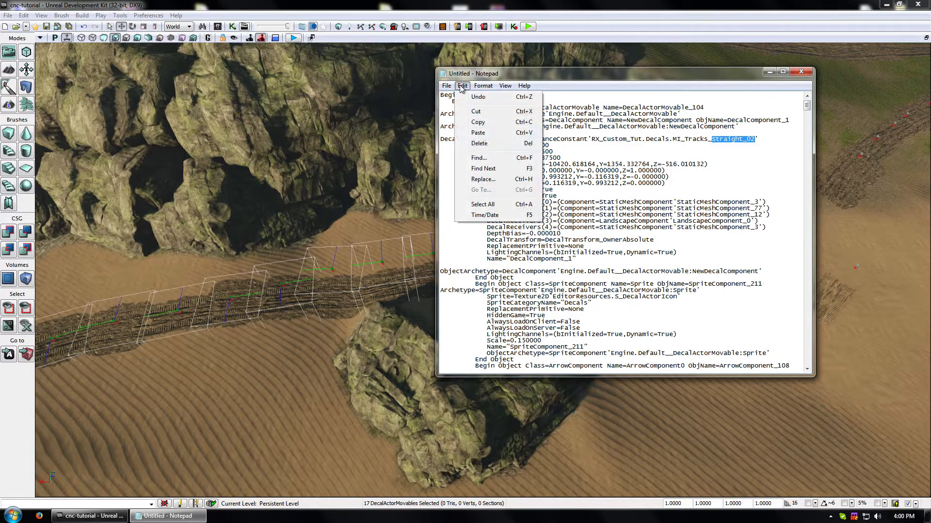
{"action": "left_click", "coordinate": [488, 180]}
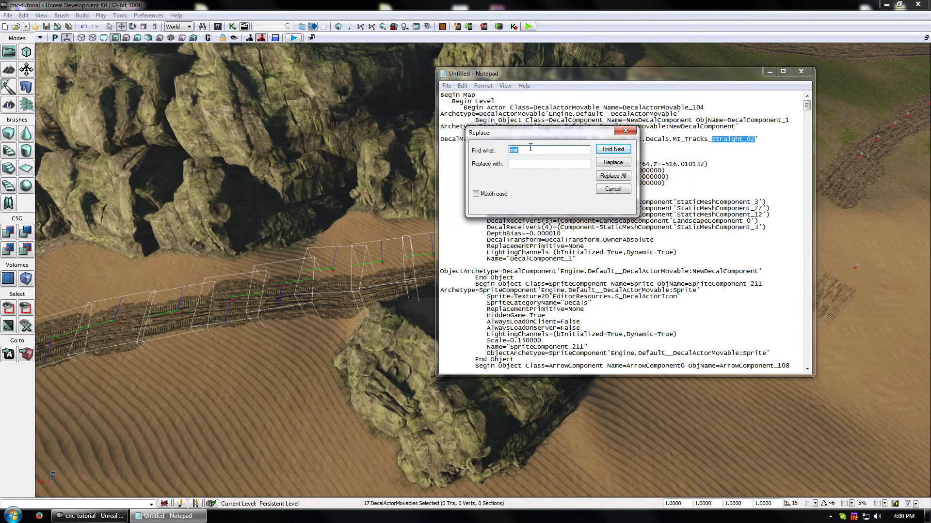
{"action": "key", "text": "ctrl+v"}
{"action": "left_click", "coordinate": [535, 164]}
{"action": "key", "text": "ctrl+v"}
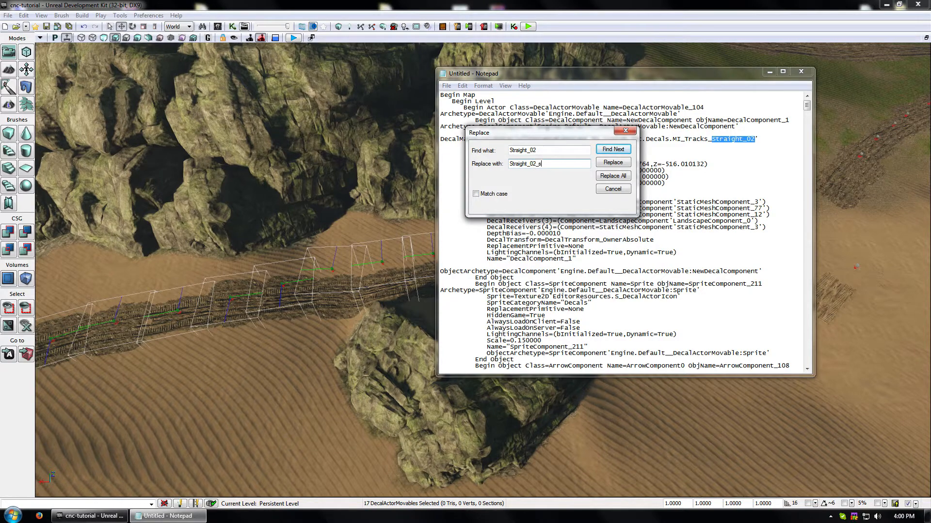
{"action": "left_click", "coordinate": [622, 176]}
{"action": "left_click", "coordinate": [625, 131]}
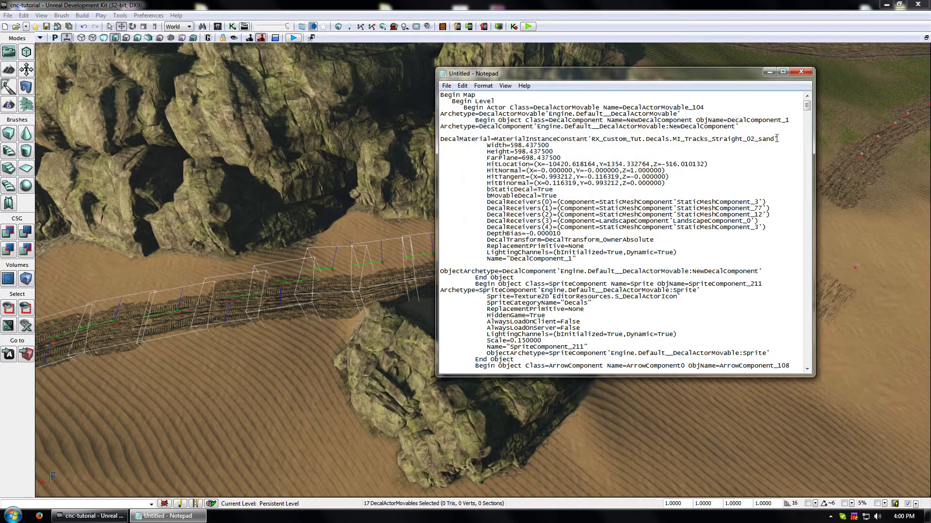
{"action": "left_click_drag", "start_coordinate": [776, 138], "coordinate": [771, 134]}
{"action": "left_click", "coordinate": [765, 152]}
{"action": "left_click_drag", "start_coordinate": [702, 139], "coordinate": [776, 139]}
{"action": "scroll", "coordinate": [706, 223], "scroll_direction": "down", "scroll_amount": 1}
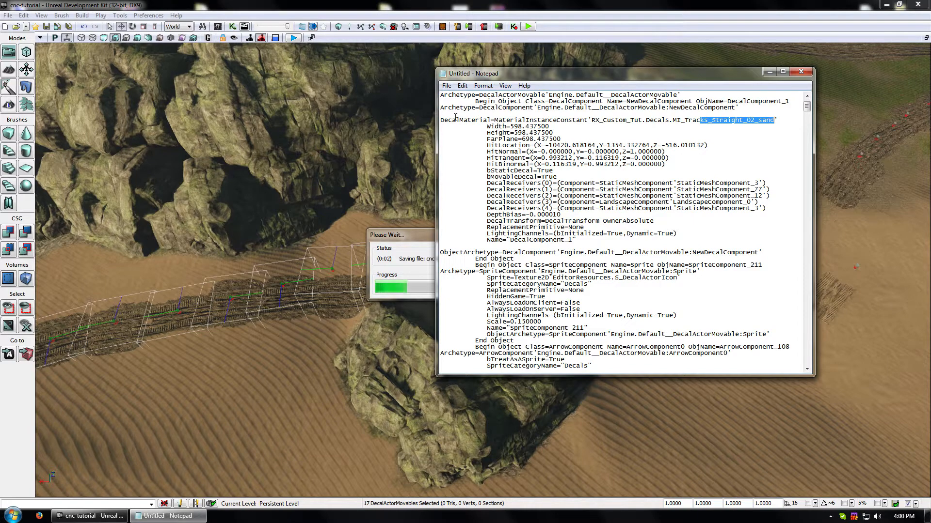
{"action": "left_click", "coordinate": [477, 341]}
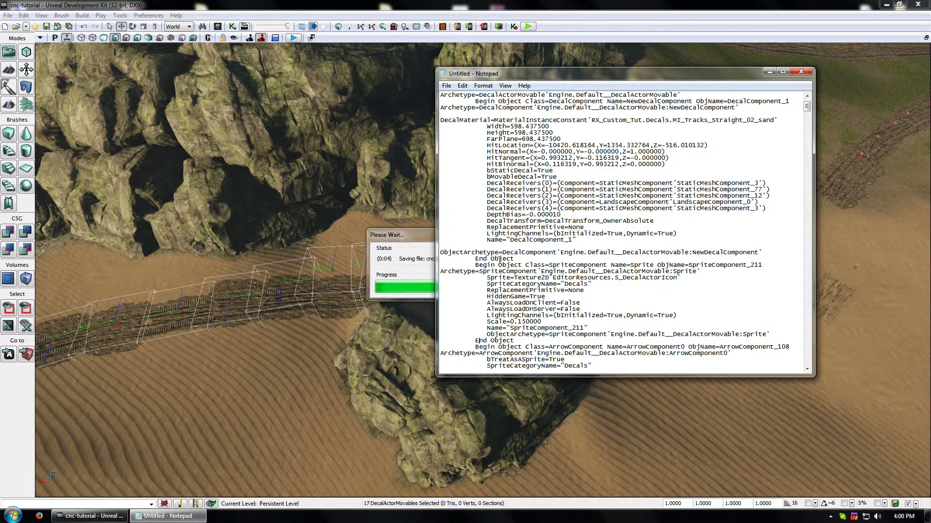
Step: Copy "traight_03" from the second decal's material name and replace all its occurrences with "traight_03_sand"
{"action": "scroll", "coordinate": [490, 290], "scroll_direction": "down", "scroll_amount": 7}
{"action": "scroll", "coordinate": [491, 291], "scroll_direction": "down", "scroll_amount": 6}
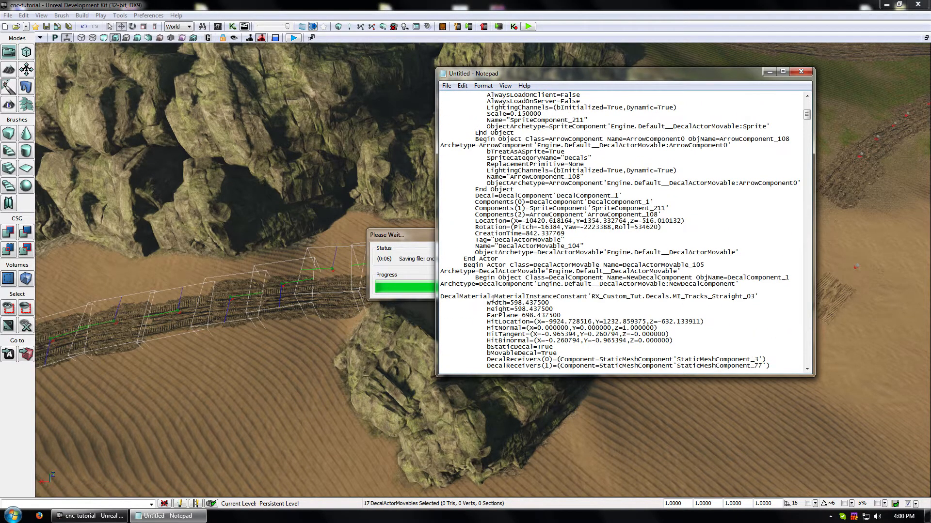
{"action": "left_click_drag", "start_coordinate": [754, 259], "coordinate": [716, 259]}
{"action": "right_click", "coordinate": [720, 258]}
{"action": "left_click", "coordinate": [746, 291]}
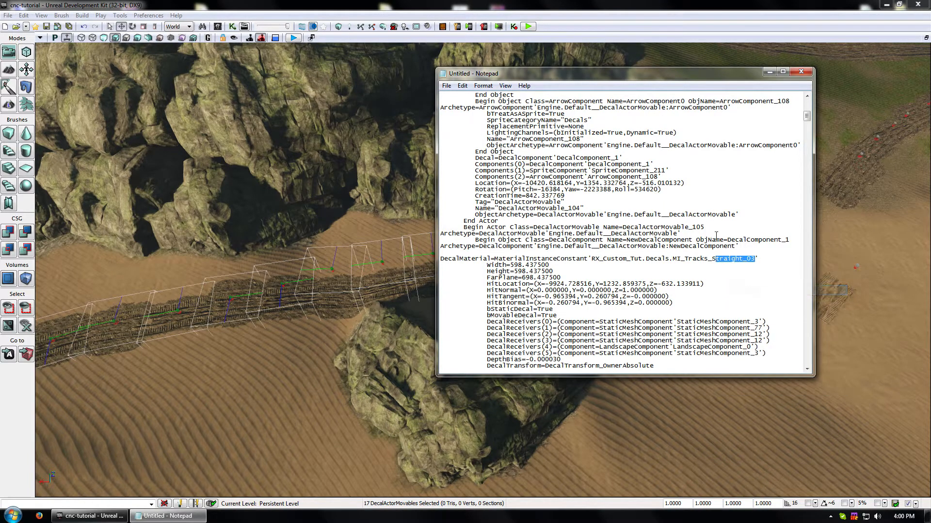
{"action": "key", "text": "ctrl+h"}
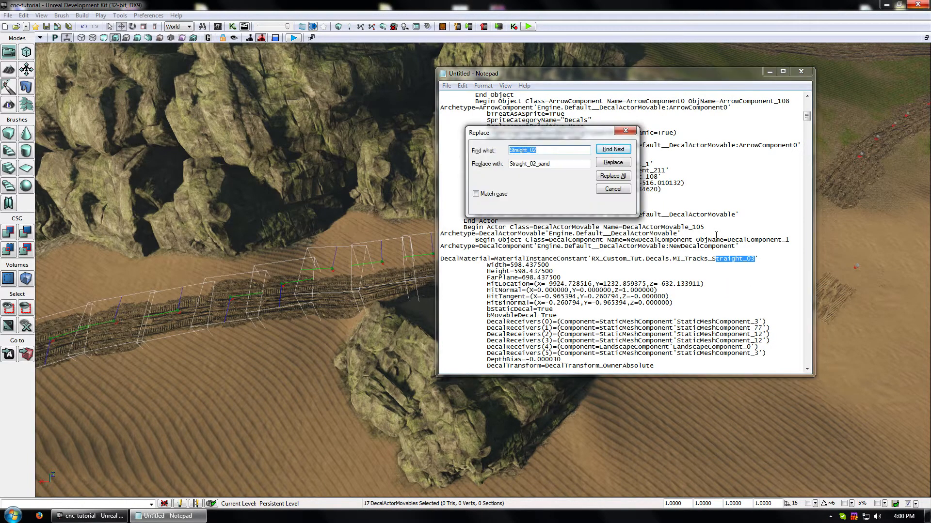
{"action": "key", "text": "ctrl+v"}
{"action": "left_click_drag", "start_coordinate": [536, 164], "coordinate": [412, 158]}
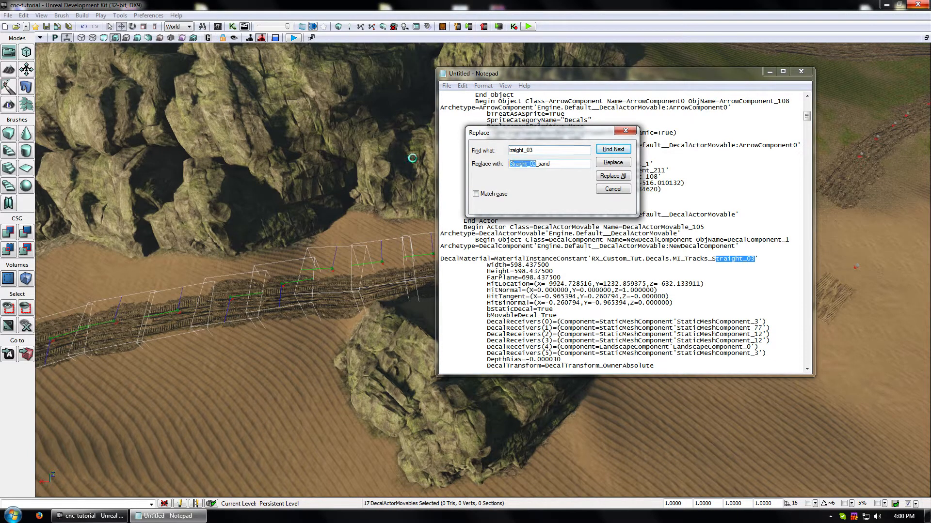
{"action": "key", "text": "ctrl+v"}
{"action": "left_click", "coordinate": [613, 176]}
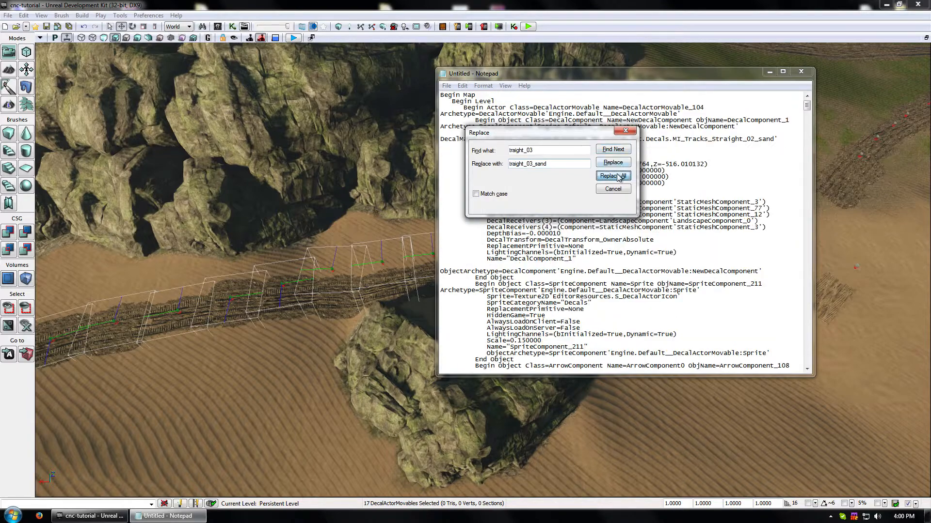
{"action": "left_click", "coordinate": [625, 131]}
Step: Find the decal using MI_MuddyTrack_SubParent and replace all occurrences of that name with "MI_MuddyTrack_SubParent_sand"
{"action": "left_click_drag", "start_coordinate": [803, 119], "coordinate": [805, 192]}
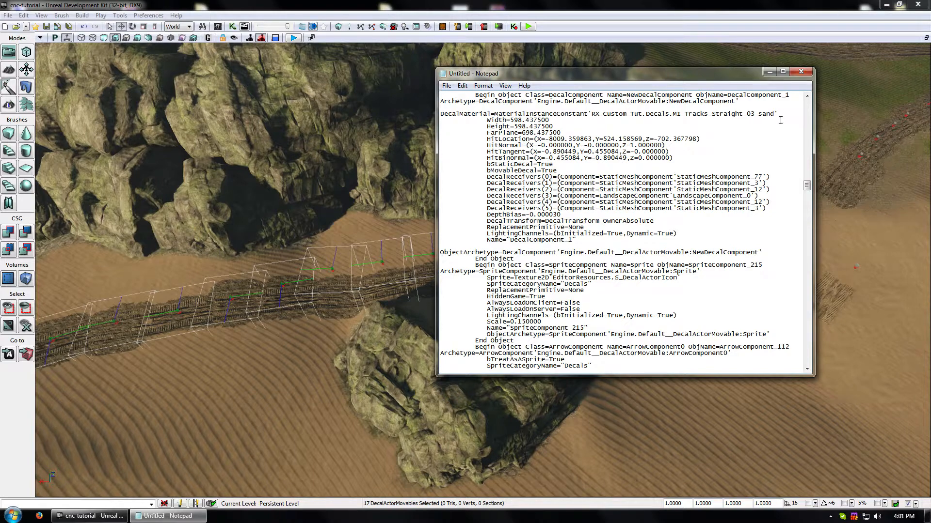
{"action": "left_click_drag", "start_coordinate": [808, 185], "coordinate": [811, 212]}
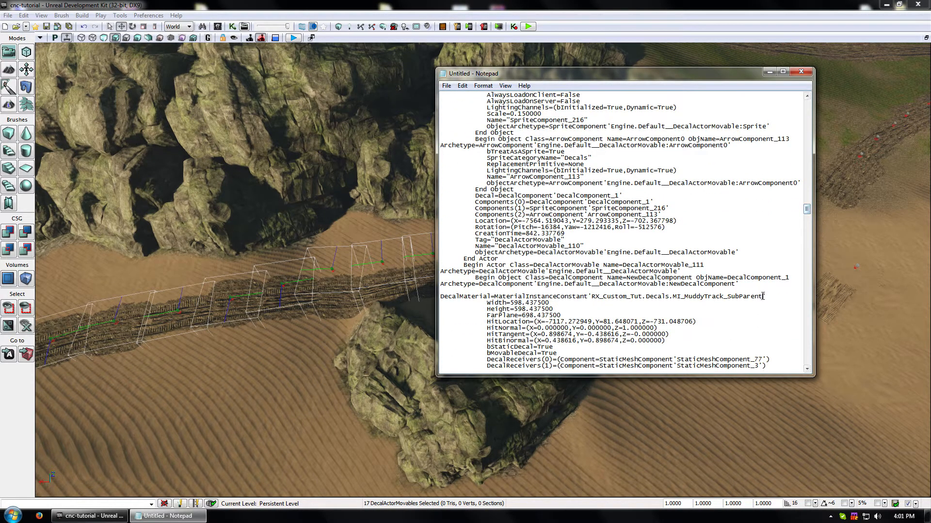
{"action": "left_click_drag", "start_coordinate": [763, 297], "coordinate": [673, 296]}
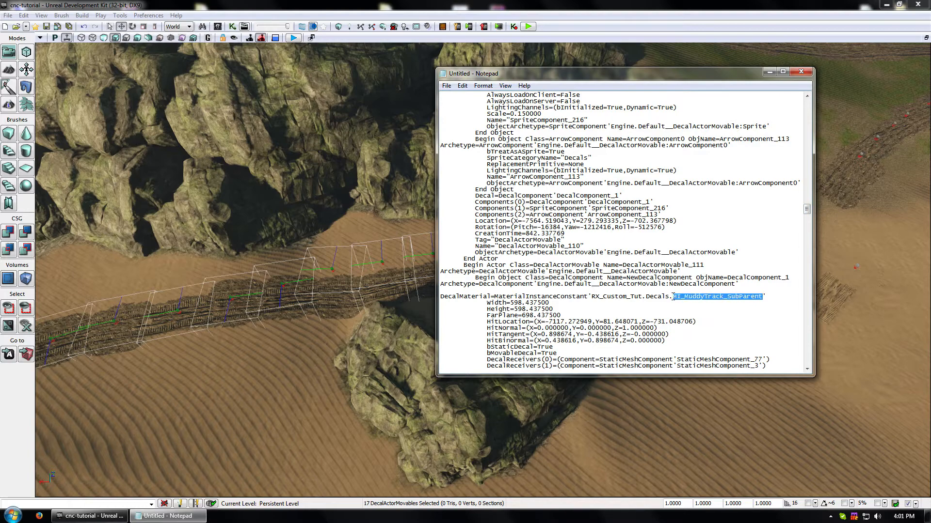
{"action": "right_click", "coordinate": [672, 296]}
{"action": "left_click", "coordinate": [718, 330]}
{"action": "key", "text": "ctrl+h"}
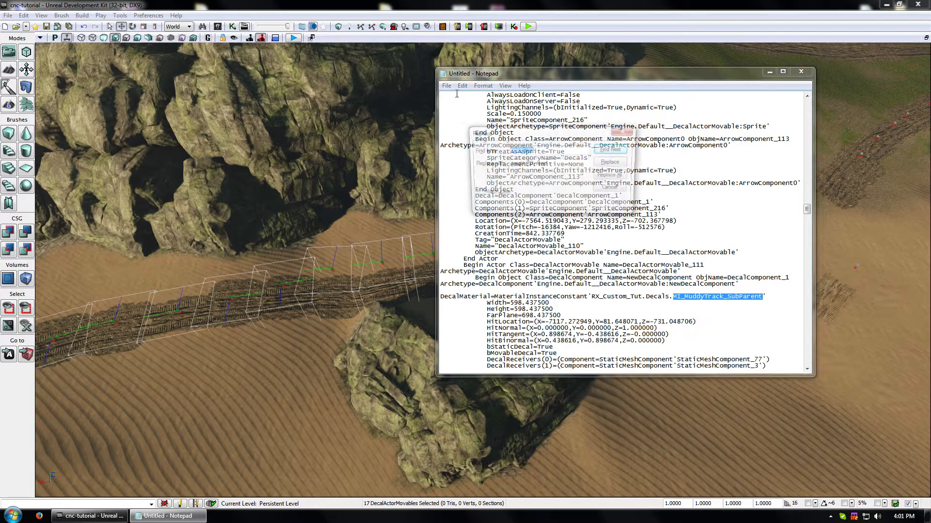
{"action": "key", "text": "ctrl+v"}
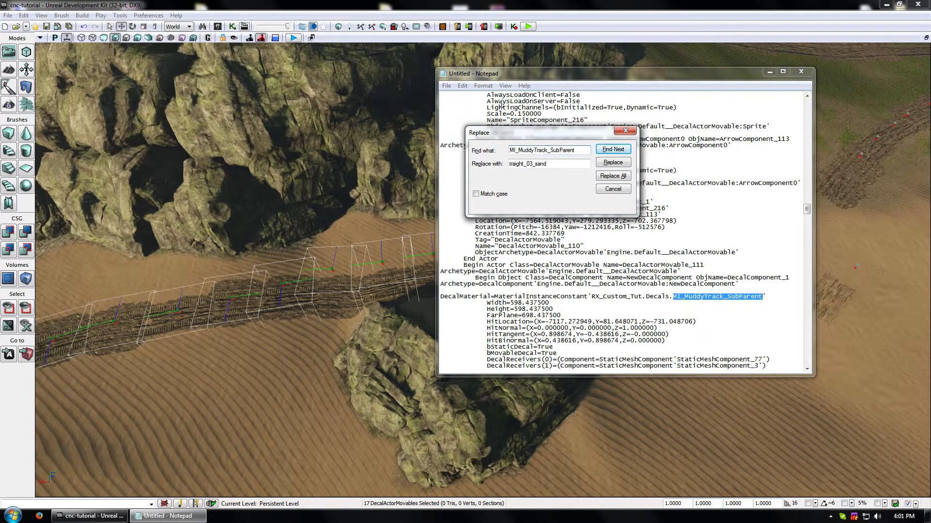
{"action": "left_click_drag", "start_coordinate": [532, 164], "coordinate": [452, 164]}
{"action": "key", "text": "ctrl+v"}
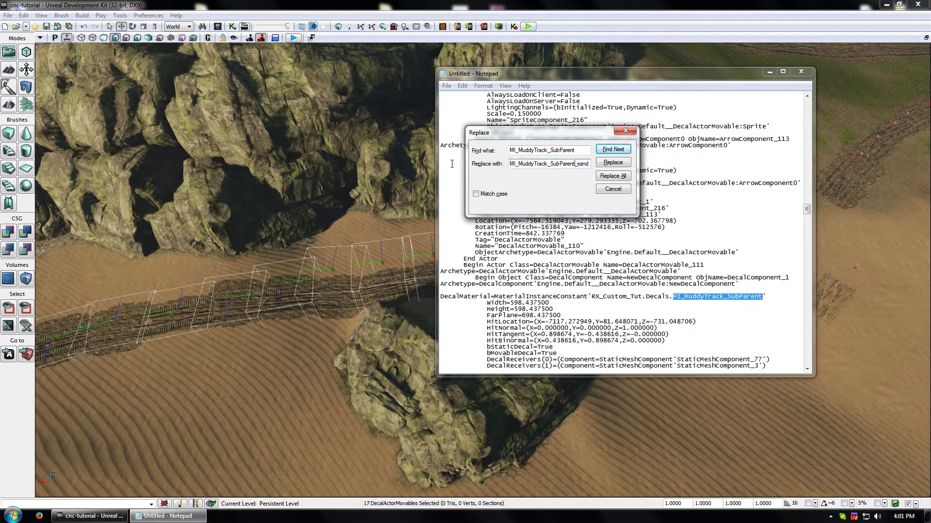
{"action": "left_click", "coordinate": [627, 175]}
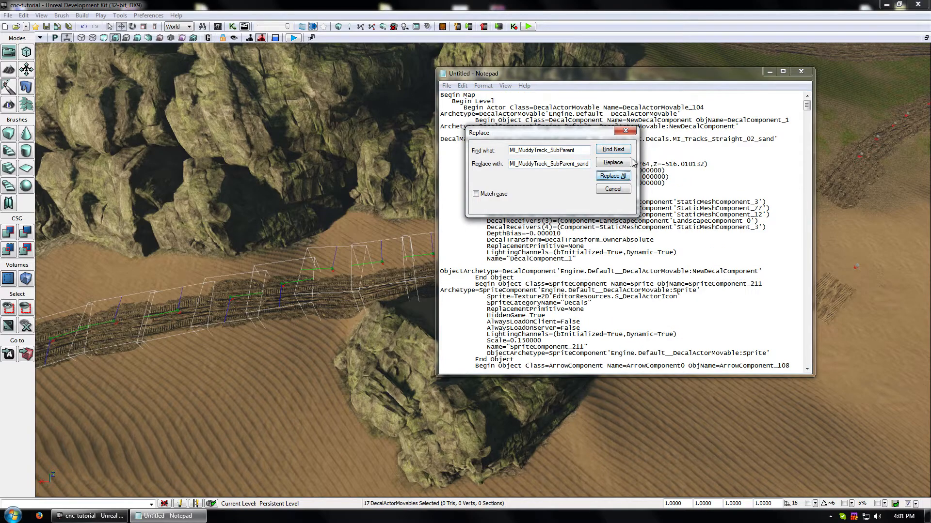
{"action": "left_click", "coordinate": [626, 131]}
Step: Copy the entire edited text, switch to Unreal Development Kit, and replace the selected beach row decals with the pasted versions
{"action": "left_click_drag", "start_coordinate": [806, 105], "coordinate": [813, 361]}
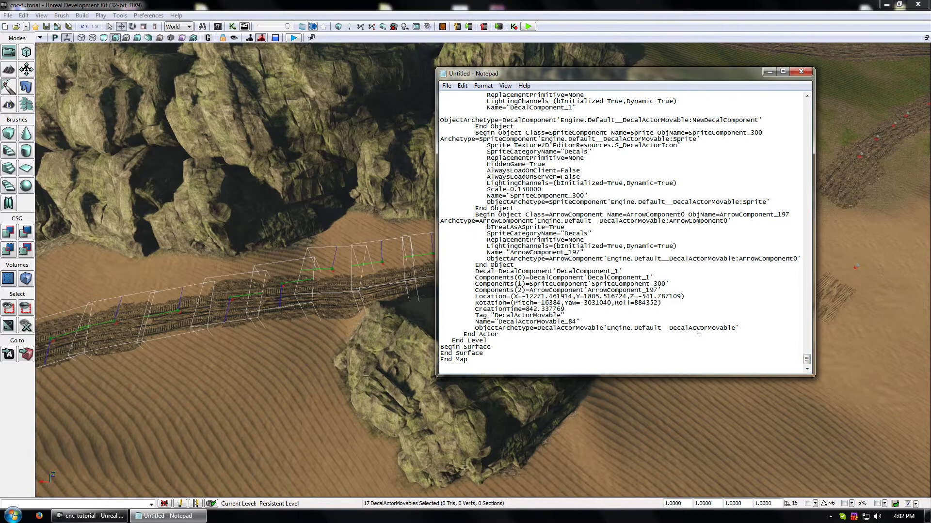
{"action": "key", "text": "ctrl+a"}
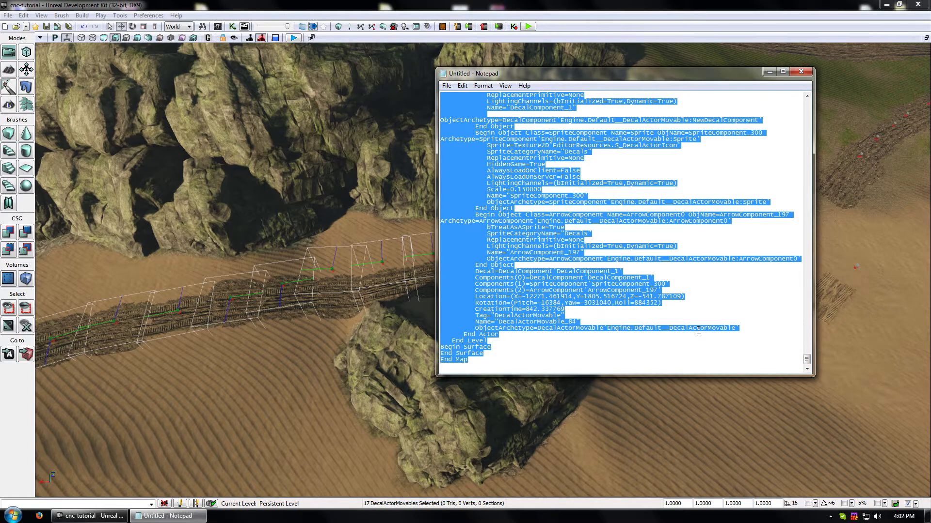
{"action": "left_click_drag", "start_coordinate": [258, 248], "coordinate": [247, 274]}
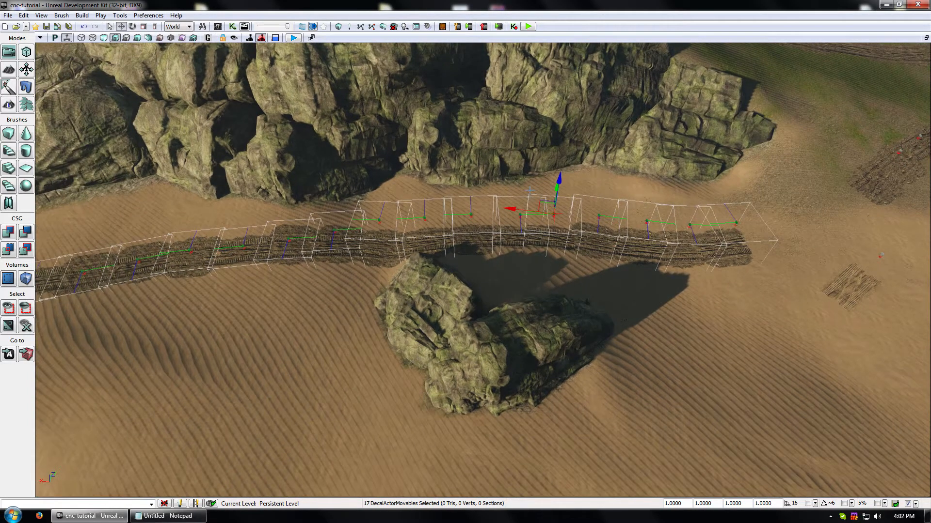
{"action": "key", "text": "Delete"}
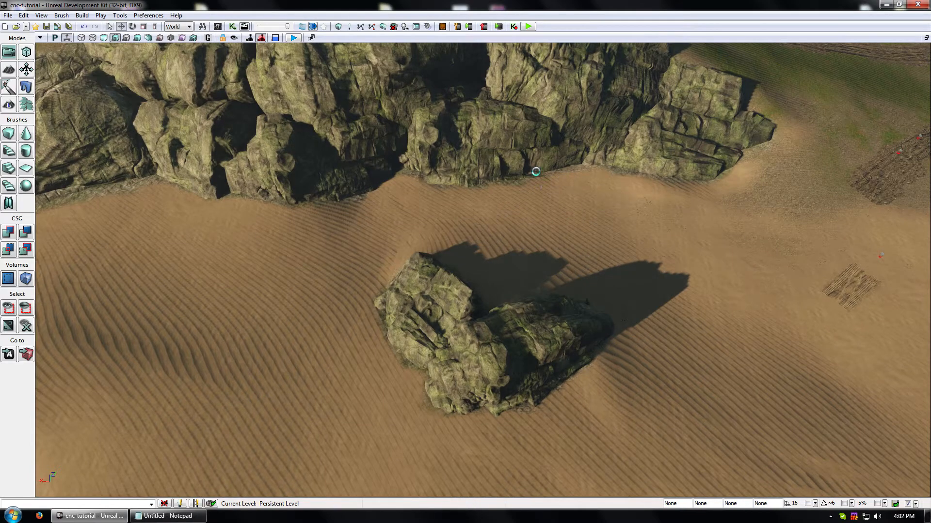
{"action": "key", "text": "ctrl+v"}
{"action": "left_click", "coordinate": [351, 290]}
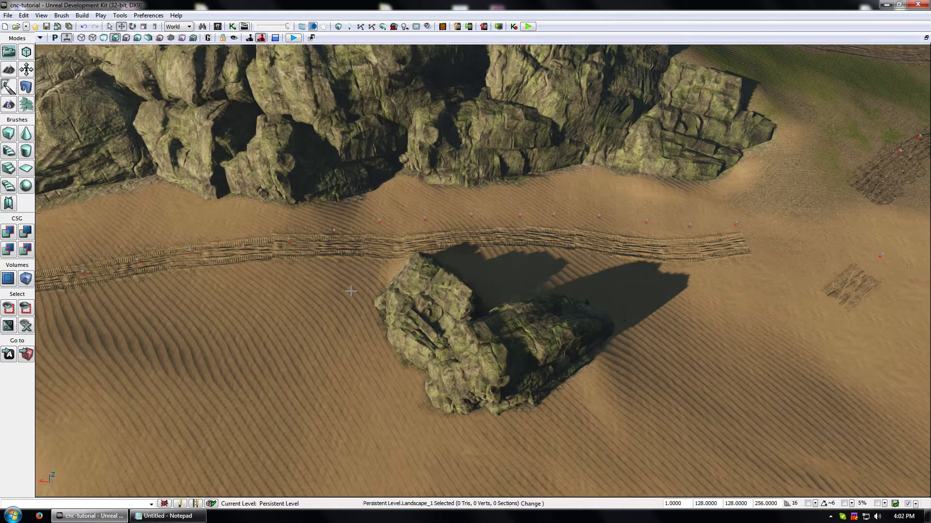
Step: Delete the lone track decal on the sand beyond the end of the beach row
{"action": "middle_click_drag", "start_coordinate": [350, 290], "coordinate": [412, 291]}
{"action": "right_click_drag", "start_coordinate": [412, 291], "coordinate": [265, 325]}
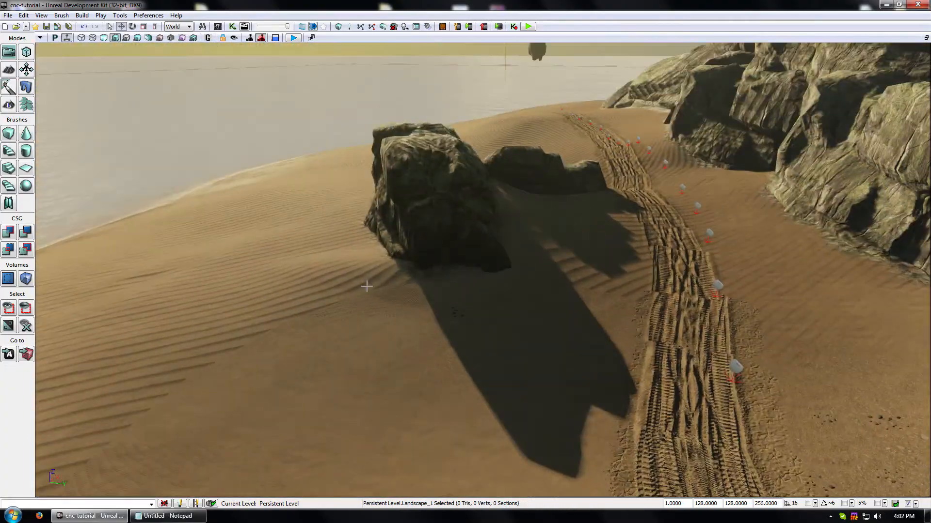
{"action": "left_click_drag", "start_coordinate": [265, 325], "coordinate": [732, 152]}
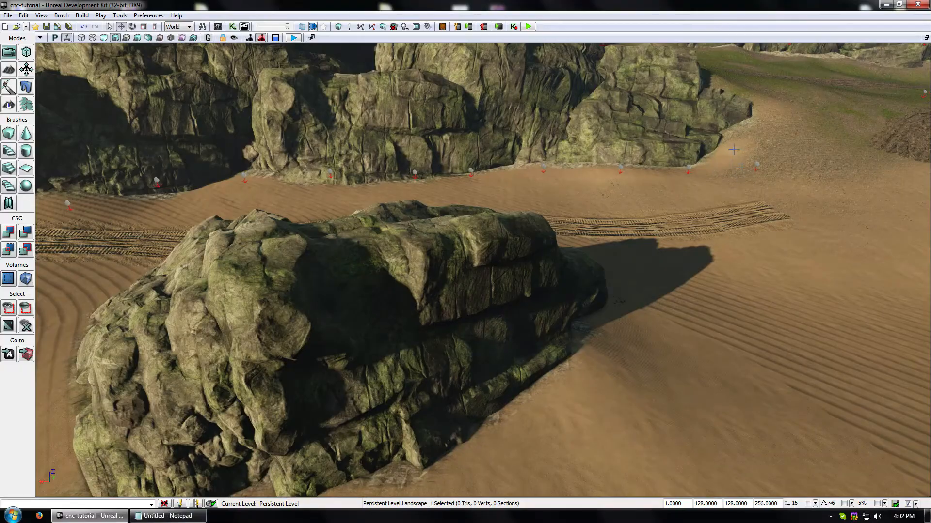
{"action": "left_click_drag", "start_coordinate": [314, 102], "coordinate": [399, 153]}
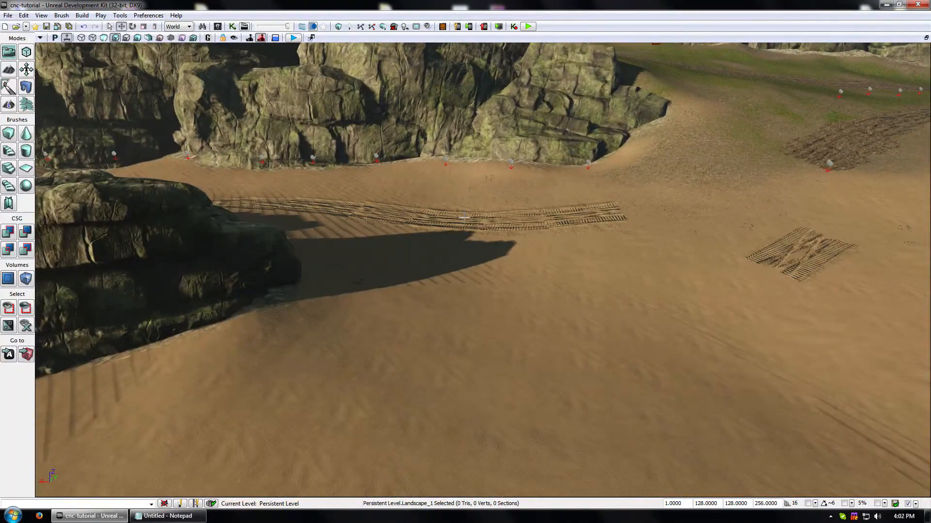
{"action": "right_click_drag", "start_coordinate": [464, 218], "coordinate": [497, 257]}
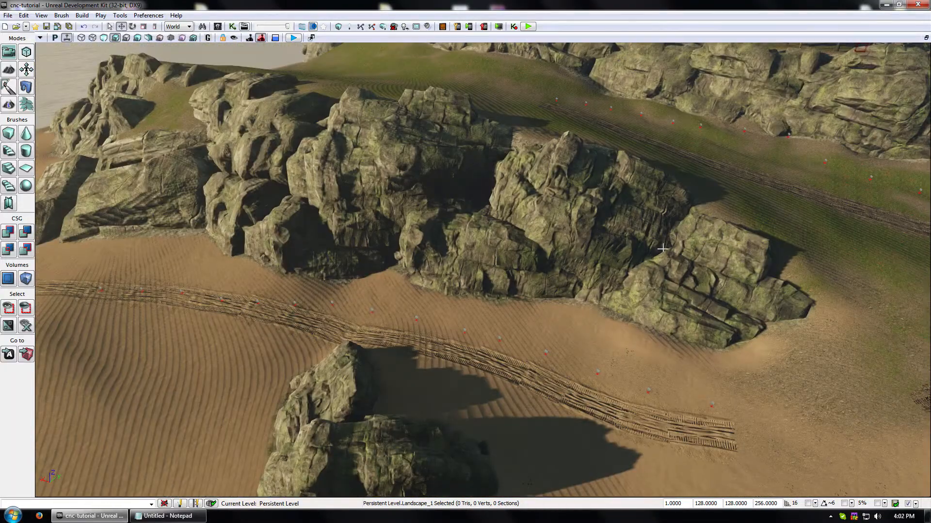
{"action": "left_click_drag", "start_coordinate": [663, 248], "coordinate": [693, 291]}
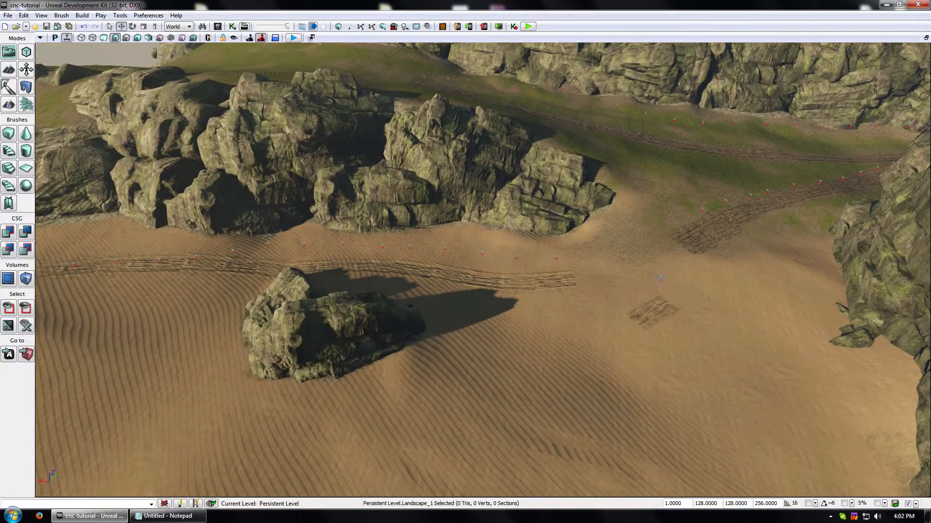
{"action": "left_click", "coordinate": [660, 278]}
{"action": "key", "text": "Delete"}
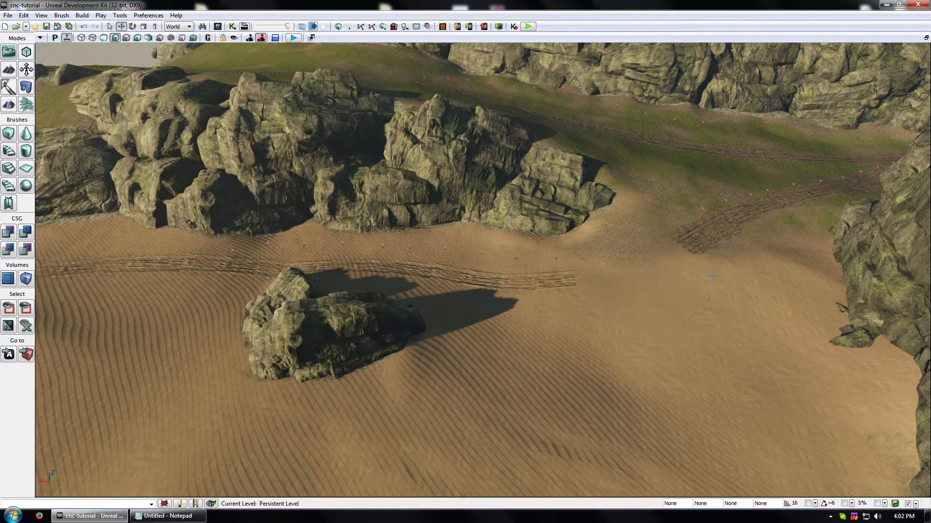
Step: Look over the track decals along the beach and across the grassy valley
{"action": "middle_click_drag", "start_coordinate": [669, 279], "coordinate": [528, 309]}
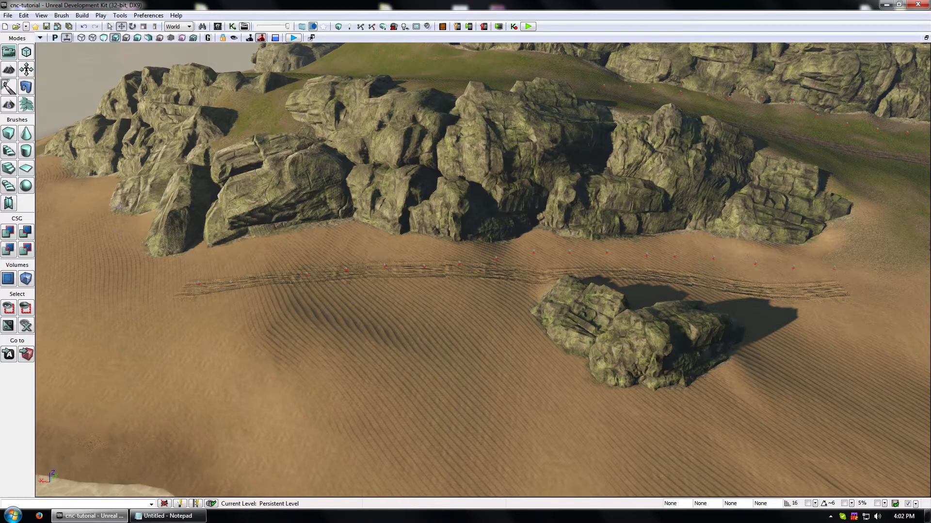
{"action": "middle_click_drag", "start_coordinate": [380, 376], "coordinate": [644, 368]}
{"action": "left_click_drag", "start_coordinate": [372, 376], "coordinate": [465, 257]}
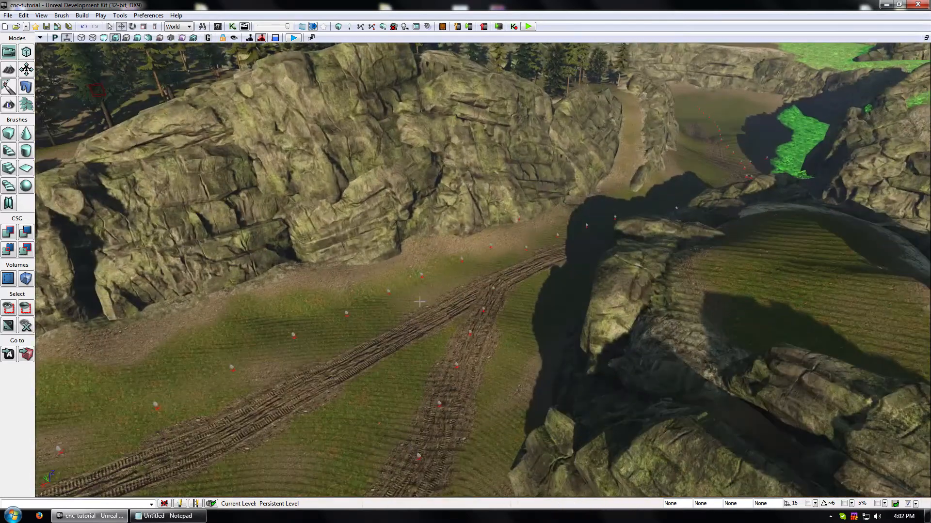
Step: Duplicate the last five sandy track decals of the beach row, rotate the copies and position them so the track joins the muddy track
{"action": "left_click_drag", "start_coordinate": [519, 297], "coordinate": [429, 262]}
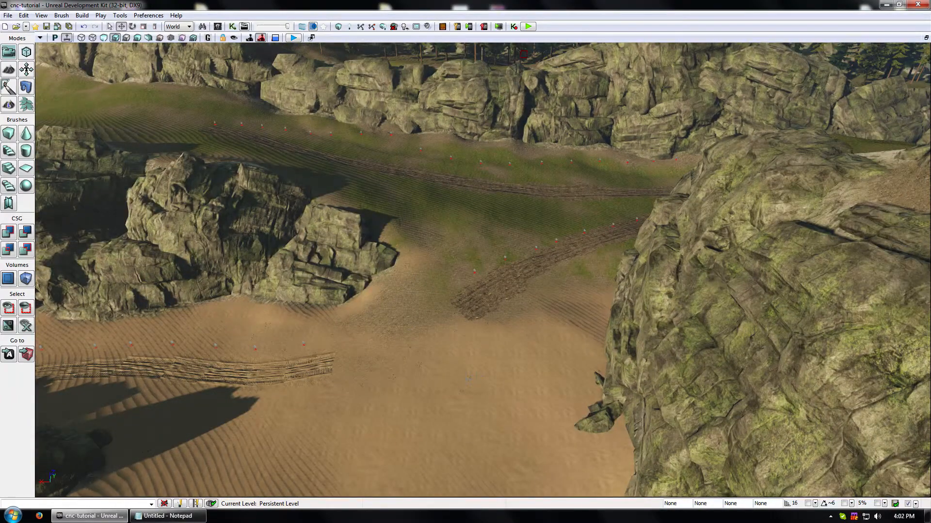
{"action": "left_click_drag", "start_coordinate": [466, 380], "coordinate": [447, 367]}
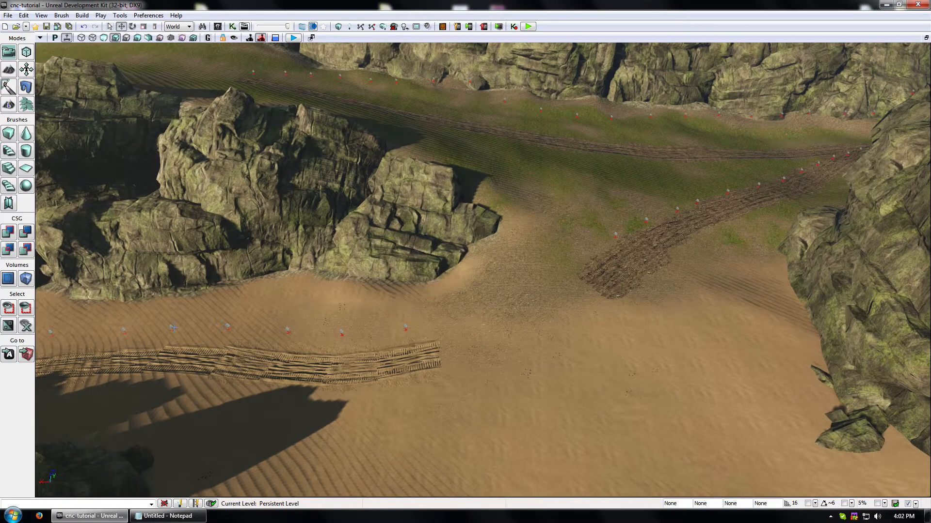
{"action": "left_click", "coordinate": [173, 328]}
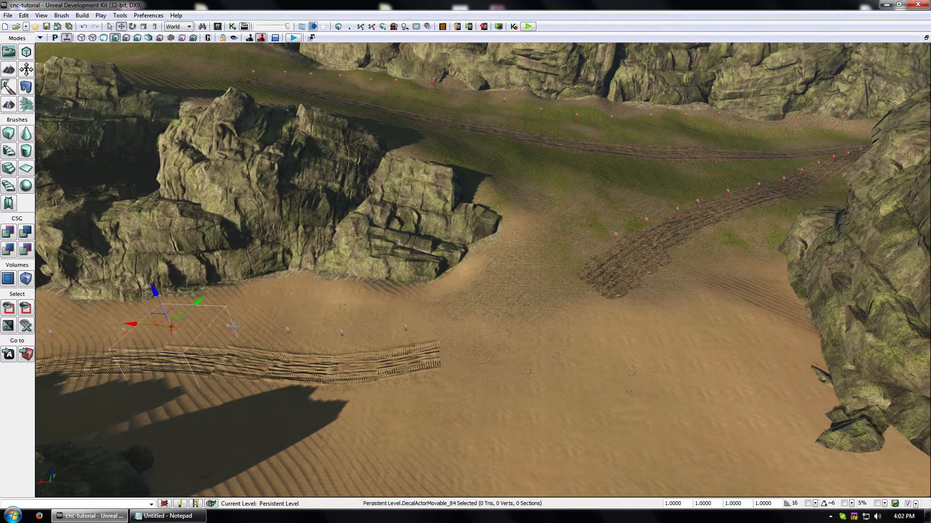
{"action": "left_click", "coordinate": [228, 326]}
{"action": "left_click", "coordinate": [169, 326], "text": "ctrl"}
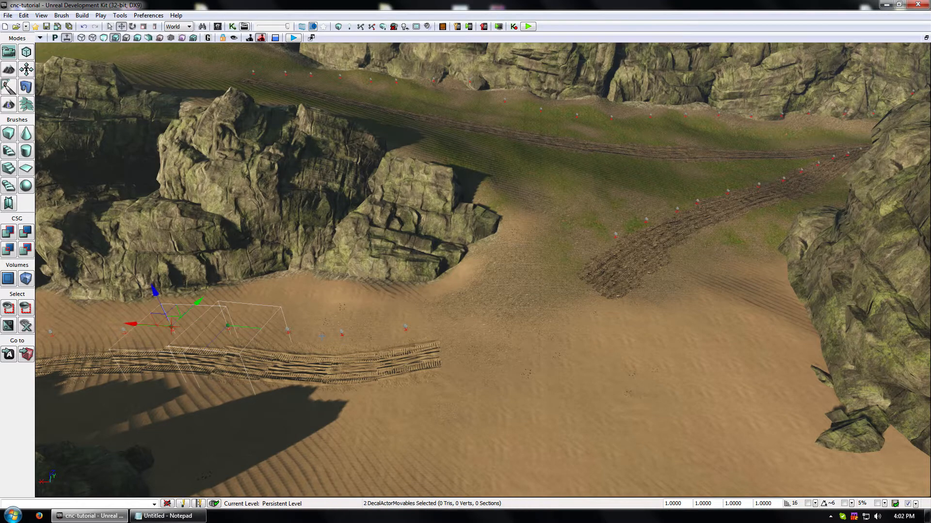
{"action": "left_click", "coordinate": [286, 330], "text": "ctrl"}
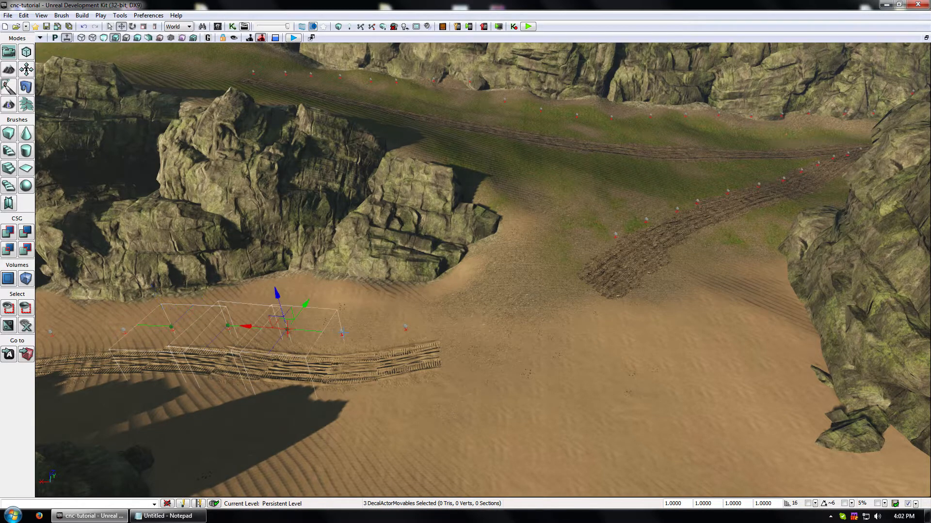
{"action": "left_click", "coordinate": [342, 332], "text": "ctrl"}
{"action": "left_click", "coordinate": [405, 327], "text": "ctrl"}
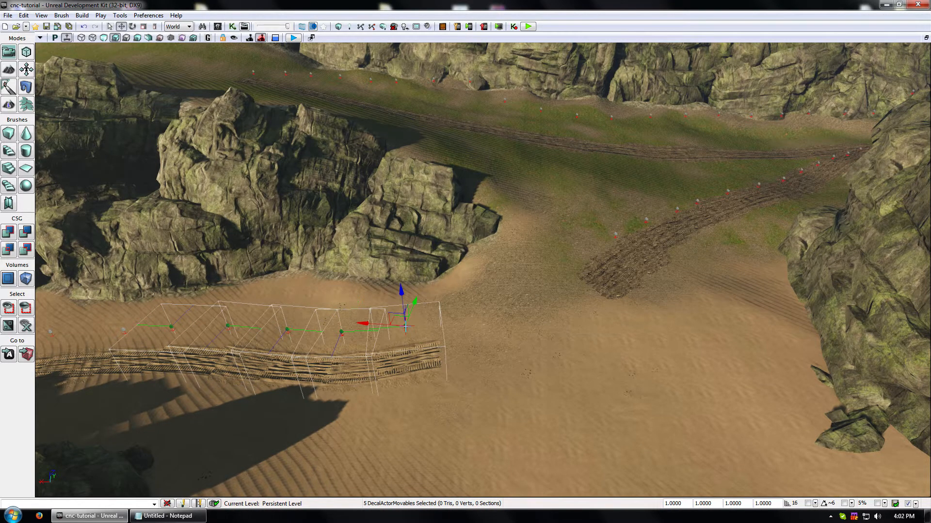
{"action": "left_click_drag", "start_coordinate": [407, 324], "coordinate": [463, 317], "text": "alt"}
{"action": "key", "text": "space"}
{"action": "left_click_drag", "start_coordinate": [493, 359], "coordinate": [462, 360]}
{"action": "key", "text": "space"}
{"action": "left_click_drag", "start_coordinate": [459, 315], "coordinate": [451, 309]}
{"action": "left_click", "coordinate": [552, 411]}
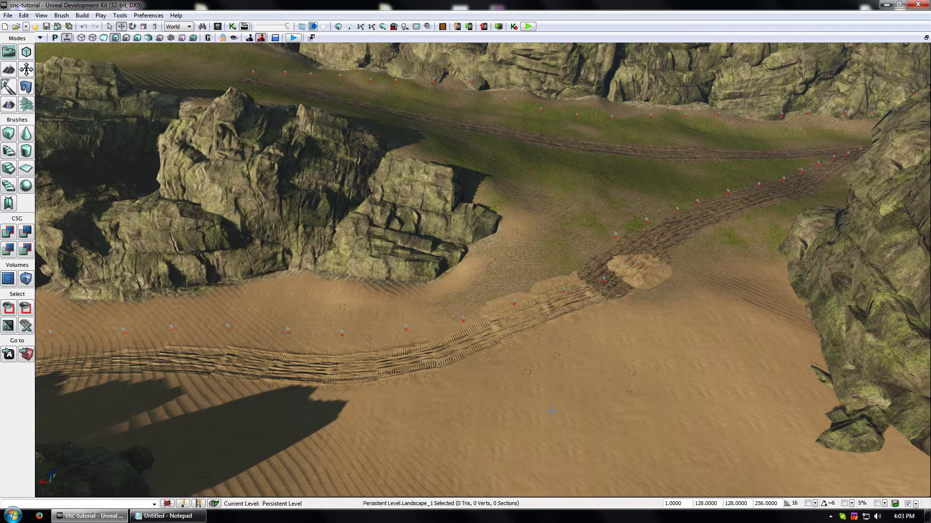
Step: Delete the sandy decal that overlaps the start of the muddy track
{"action": "right_click_drag", "start_coordinate": [526, 328], "coordinate": [586, 125]}
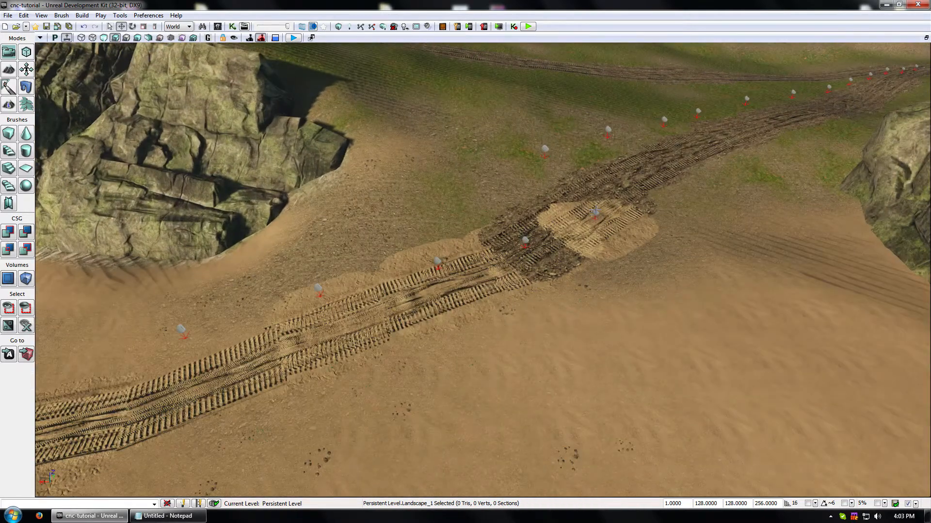
{"action": "left_click", "coordinate": [595, 211]}
{"action": "left_click", "coordinate": [595, 212]}
{"action": "key", "text": "Delete"}
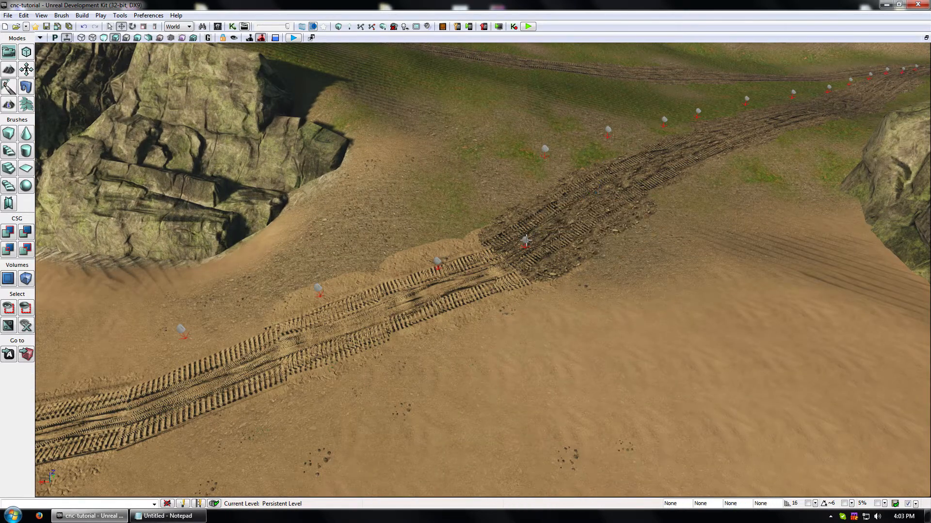
Step: Open the properties of the muddy decal at the sand junction and locate its decal material in the Content Browser
{"action": "left_click", "coordinate": [526, 241]}
{"action": "left_click_drag", "start_coordinate": [529, 202], "coordinate": [580, 252]}
{"action": "left_click", "coordinate": [535, 172]}
{"action": "left_click", "coordinate": [587, 252]}
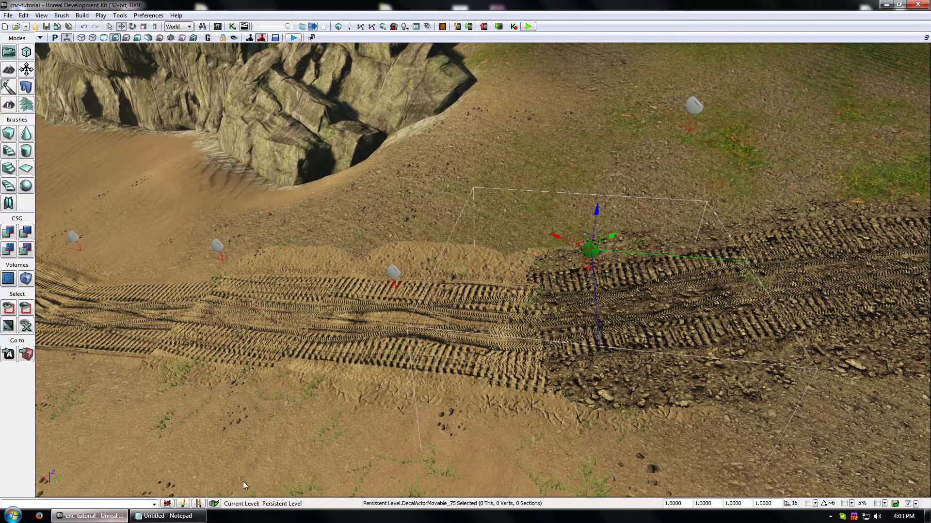
{"action": "double_click", "coordinate": [538, 261]}
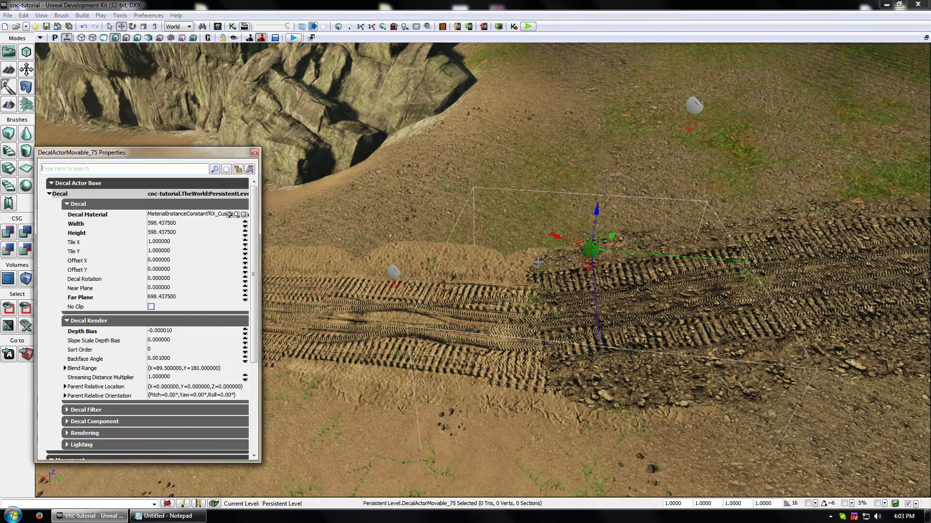
{"action": "left_click", "coordinate": [236, 214]}
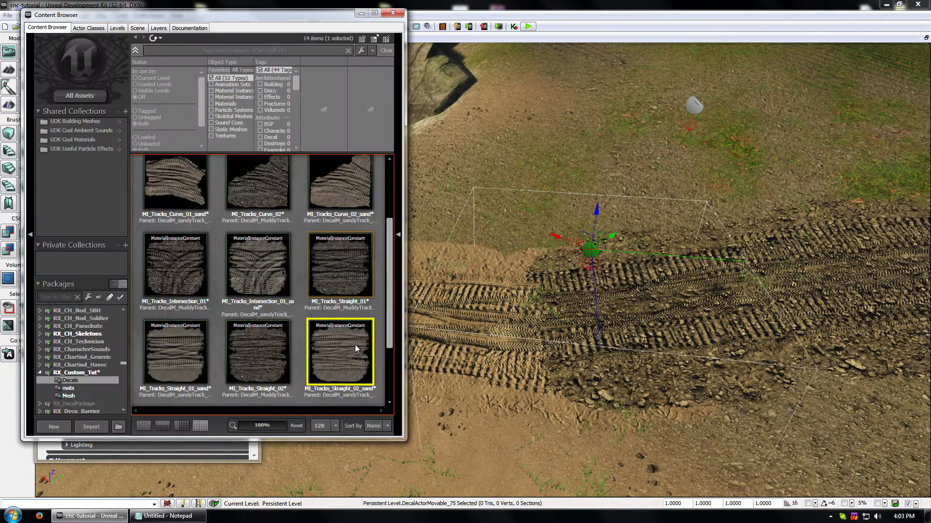
Step: Open MI_Tracks_Straight_02_sand, locate its parent materials in the mats group and open DecalM_MuddyTrack_Parent_Cheaper for editing
{"action": "double_click", "coordinate": [354, 345]}
{"action": "left_click", "coordinate": [643, 165]}
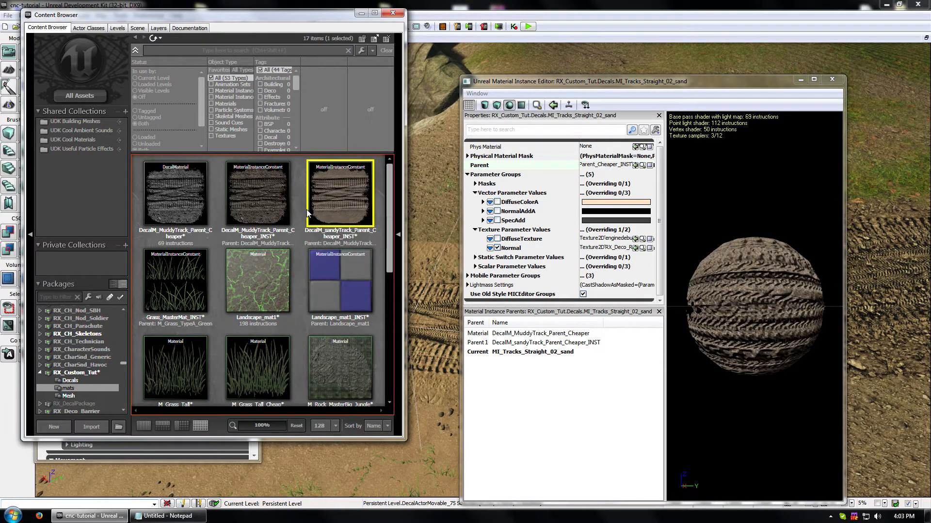
{"action": "left_click", "coordinate": [176, 195]}
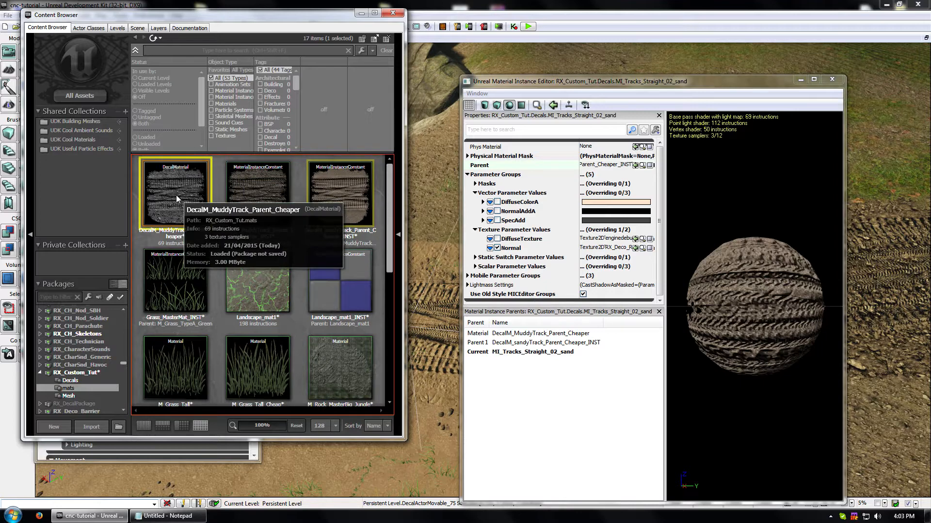
{"action": "double_click", "coordinate": [176, 195]}
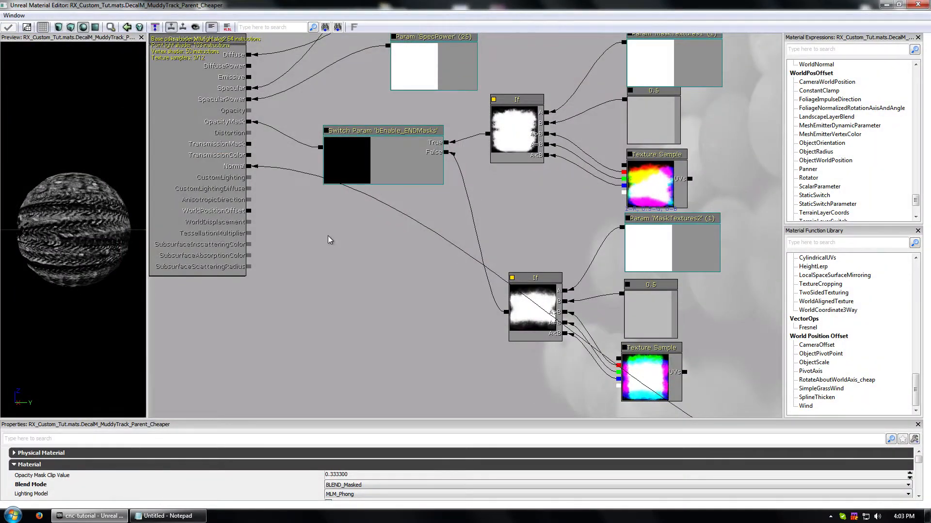
Step: Examine the material graph between the mask switch, the Specular group and the Diffuse Ground Texture group
{"action": "left_click_drag", "start_coordinate": [347, 241], "coordinate": [275, 356]}
{"action": "scroll", "coordinate": [286, 351], "scroll_direction": "down", "scroll_amount": 6}
{"action": "left_click_drag", "start_coordinate": [476, 231], "coordinate": [350, 371]}
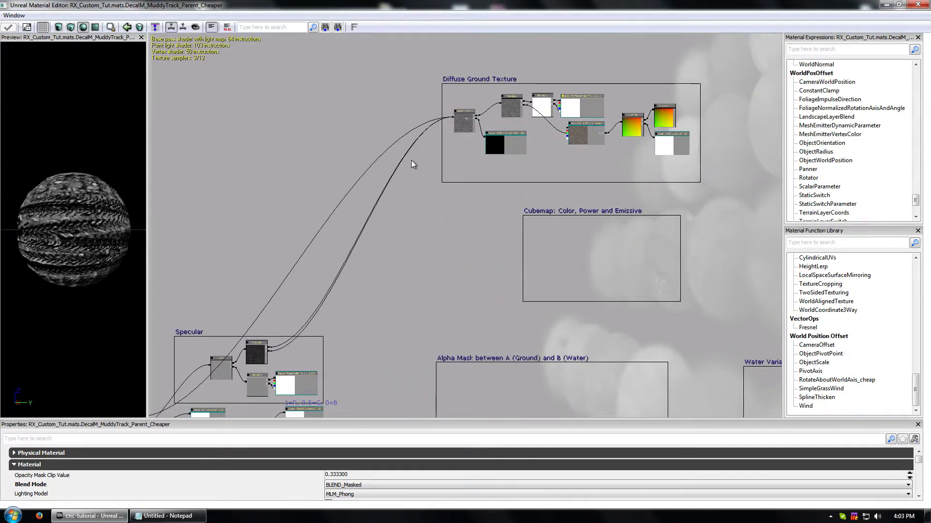
{"action": "left_click_drag", "start_coordinate": [361, 338], "coordinate": [401, 371]}
{"action": "right_click", "coordinate": [277, 166]}
{"action": "left_click", "coordinate": [452, 315]}
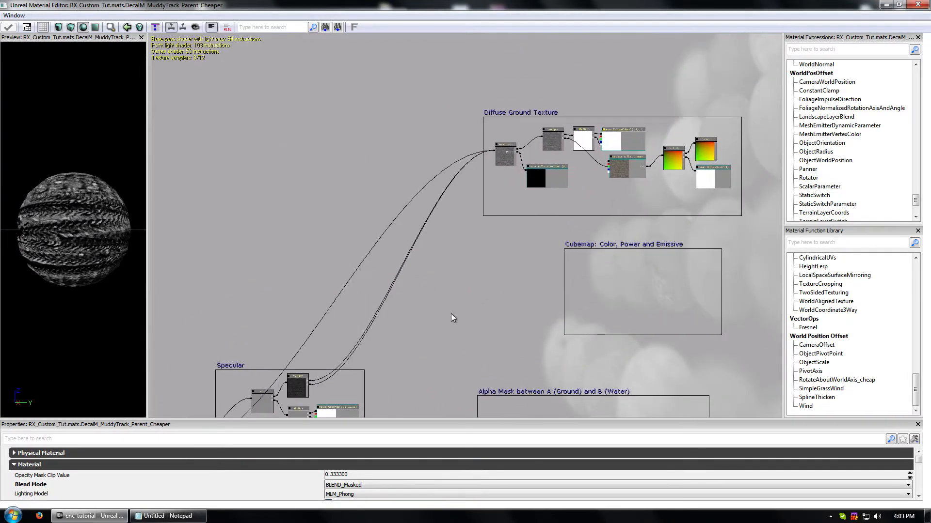
{"action": "left_click_drag", "start_coordinate": [452, 315], "coordinate": [475, 210]}
{"action": "scroll", "coordinate": [268, 214], "scroll_direction": "up", "scroll_amount": 5}
Step: Duplicate the bEnable_ENDMasks switch parameter and place the copy beside the output of the Diffuse Ground Texture group
{"action": "left_click", "coordinate": [320, 258]}
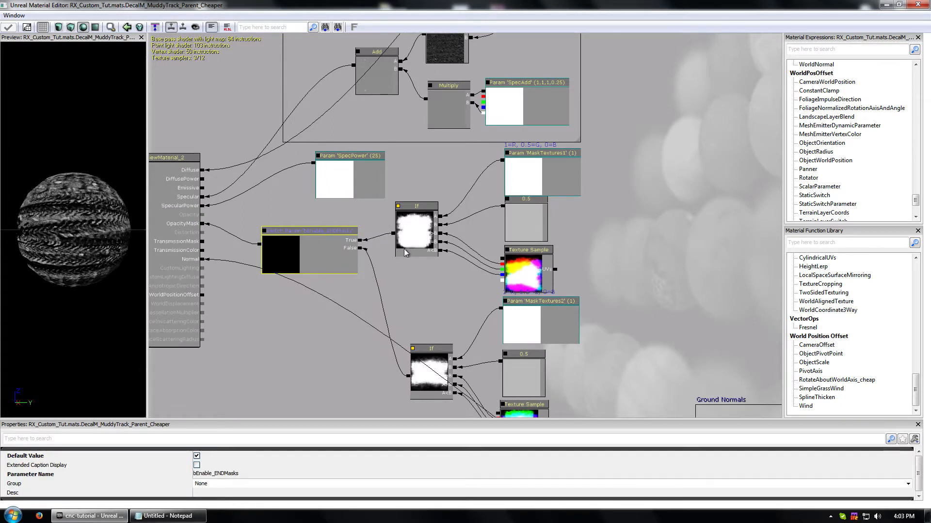
{"action": "key", "text": "ctrl+w"}
{"action": "left_click_drag", "start_coordinate": [334, 266], "coordinate": [451, 112], "text": "ctrl"}
{"action": "left_click_drag", "start_coordinate": [525, 134], "coordinate": [565, 106]}
{"action": "left_click_drag", "start_coordinate": [663, 186], "coordinate": [412, 300]}
{"action": "left_click_drag", "start_coordinate": [384, 210], "coordinate": [418, 212], "text": "ctrl"}
{"action": "left_click_drag", "start_coordinate": [435, 264], "coordinate": [143, 287]}
{"action": "left_click_drag", "start_coordinate": [244, 296], "coordinate": [459, 307]}
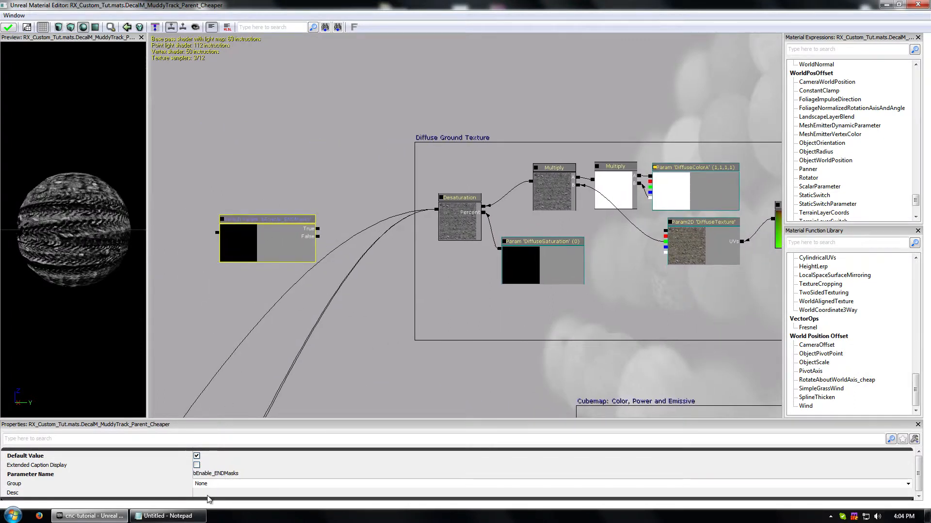
Step: Rename the copied switch parameter to "bEnable_mud-sand_trnasition"
{"action": "left_click", "coordinate": [247, 475]}
{"action": "mouse_move", "coordinate": [246, 475]}
{"action": "left_mouse_down"}
{"action": "mouse_move", "coordinate": [218, 477]}
{"action": "mouse_move", "coordinate": [230, 479]}
{"action": "left_mouse_up"}
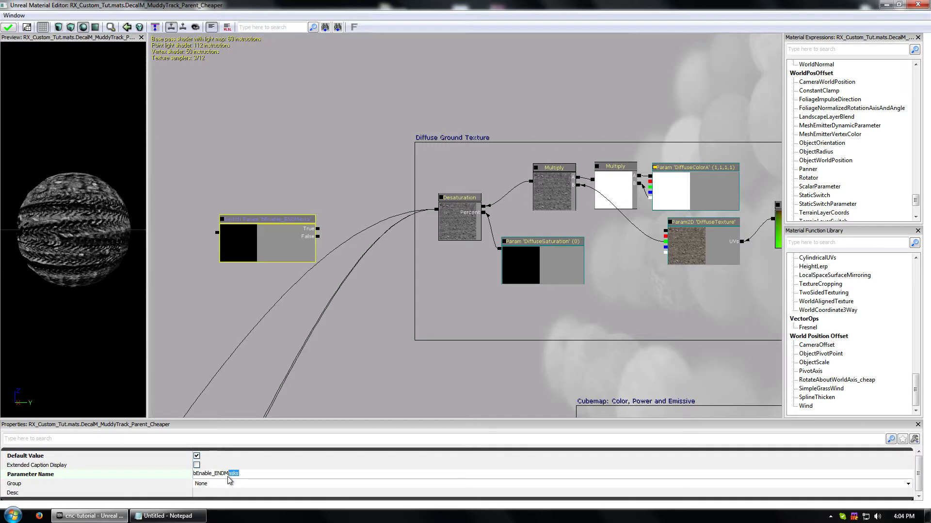
{"action": "left_click_drag", "start_coordinate": [228, 477], "coordinate": [215, 478]}
{"action": "type", "text": "mud"}
{"action": "key", "text": "BackSpace"}
{"action": "type", "text": "sand_trnasition"}
Step: Delete the Diffuse Ground Texture comment frame while keeping the nodes inside it
{"action": "left_click_drag", "start_coordinate": [461, 273], "coordinate": [590, 37]}
{"action": "scroll", "coordinate": [525, 158], "scroll_direction": "down", "scroll_amount": 5}
{"action": "left_click_drag", "start_coordinate": [542, 201], "coordinate": [428, 230]}
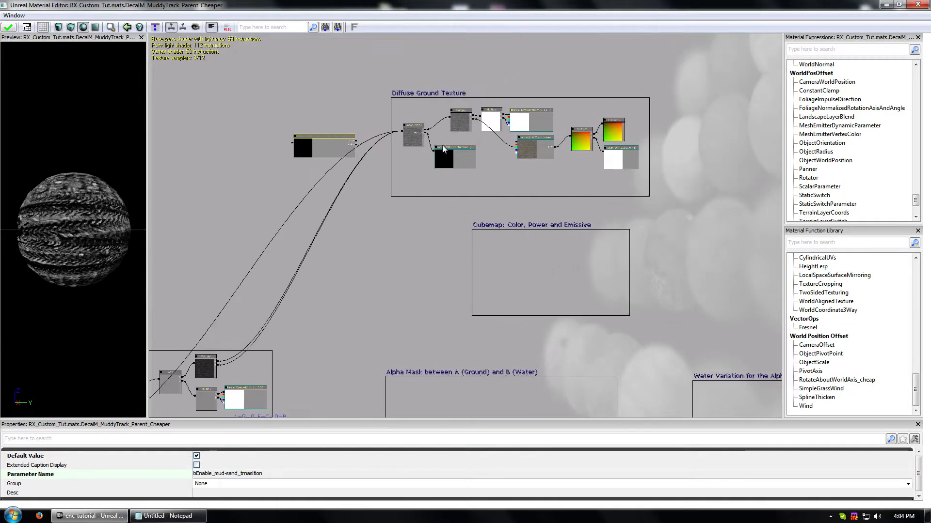
{"action": "left_click_drag", "start_coordinate": [367, 66], "coordinate": [687, 193], "text": "ctrl+alt"}
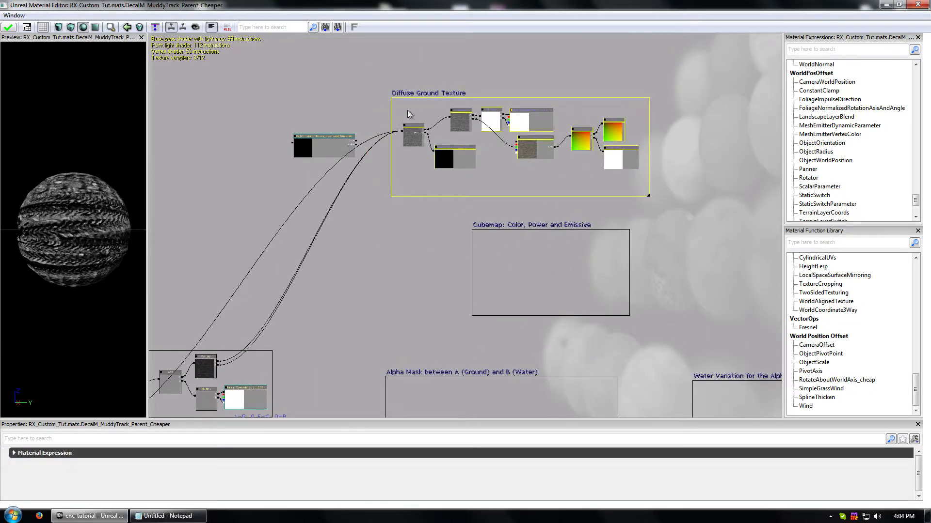
{"action": "left_click", "coordinate": [410, 93]}
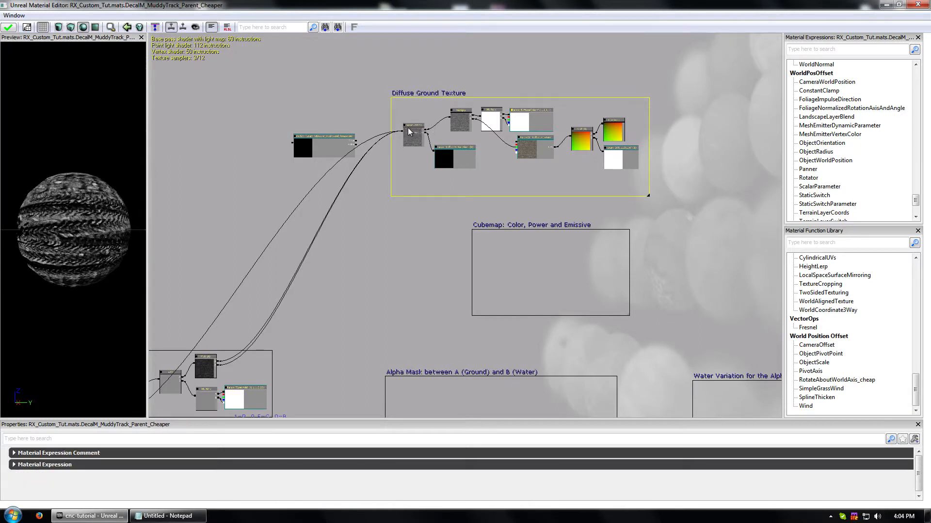
{"action": "key", "text": "Delete"}
Step: Duplicate the whole diffuse ground node chain and place the copy above the original
{"action": "left_click_drag", "start_coordinate": [401, 89], "coordinate": [691, 196], "text": "ctrl+alt"}
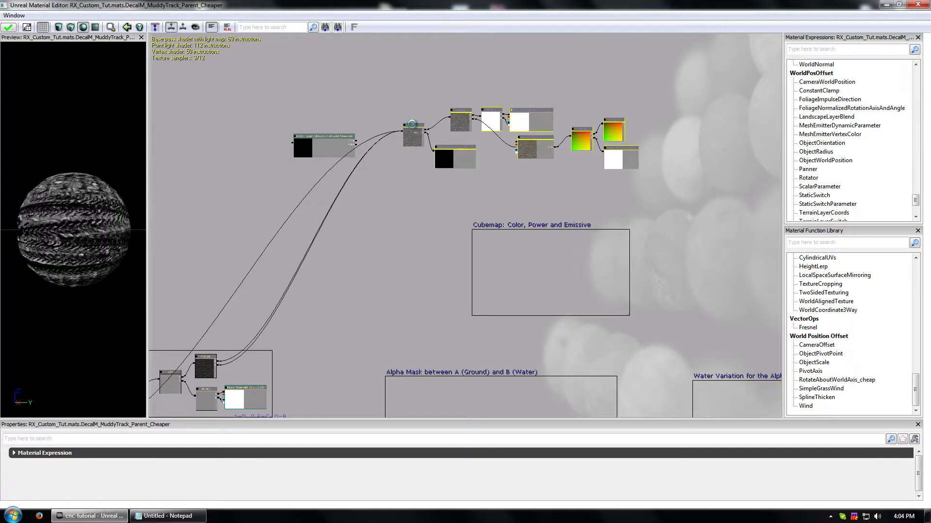
{"action": "key", "text": "ctrl+w"}
{"action": "left_click_drag", "start_coordinate": [414, 141], "coordinate": [372, 208], "text": "ctrl"}
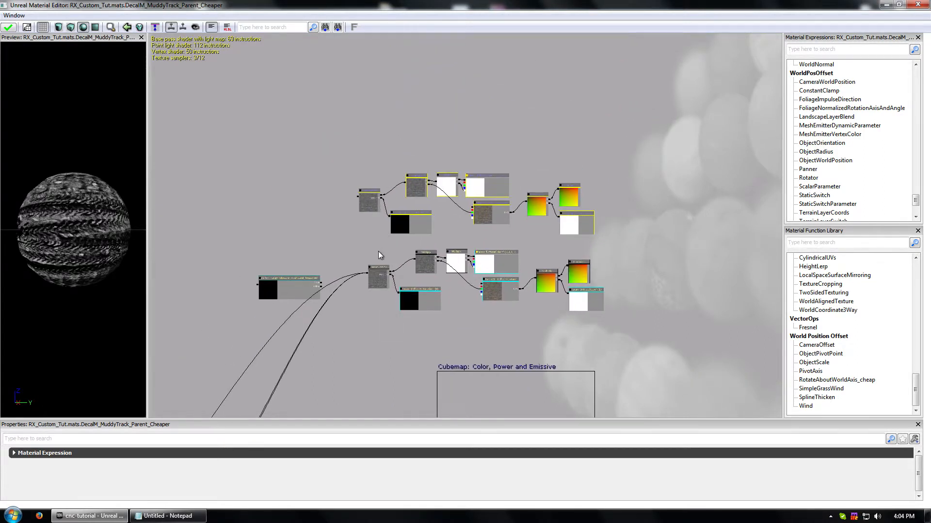
Step: Move the outgoing links of the original Desaturation node to the transition switch and connect that node to the switch's False input
{"action": "left_click_drag", "start_coordinate": [316, 292], "coordinate": [311, 247]}
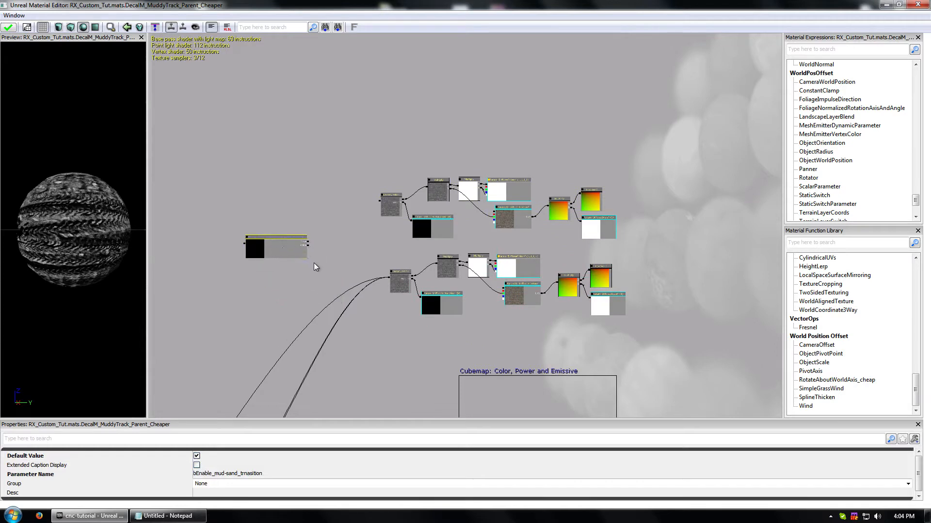
{"action": "scroll", "coordinate": [305, 247], "scroll_direction": "up", "scroll_amount": 3}
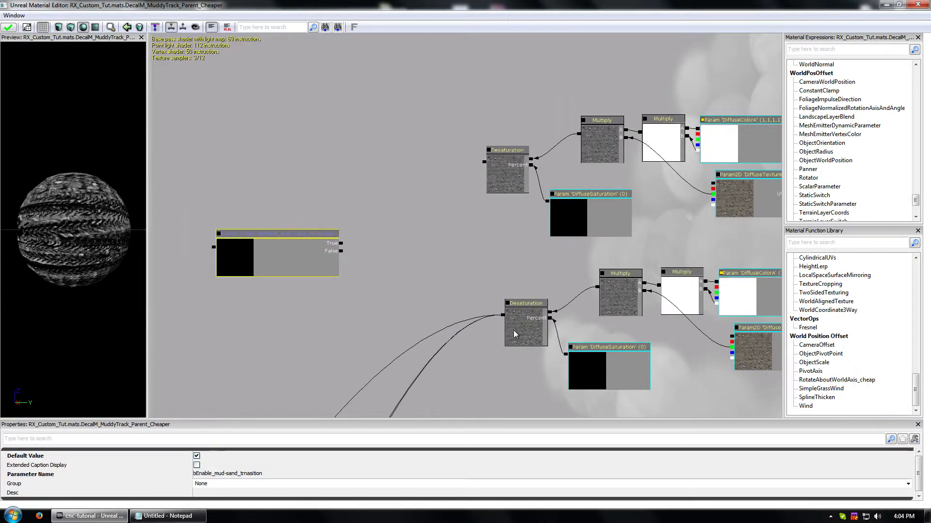
{"action": "left_click_drag", "start_coordinate": [502, 315], "coordinate": [214, 247]}
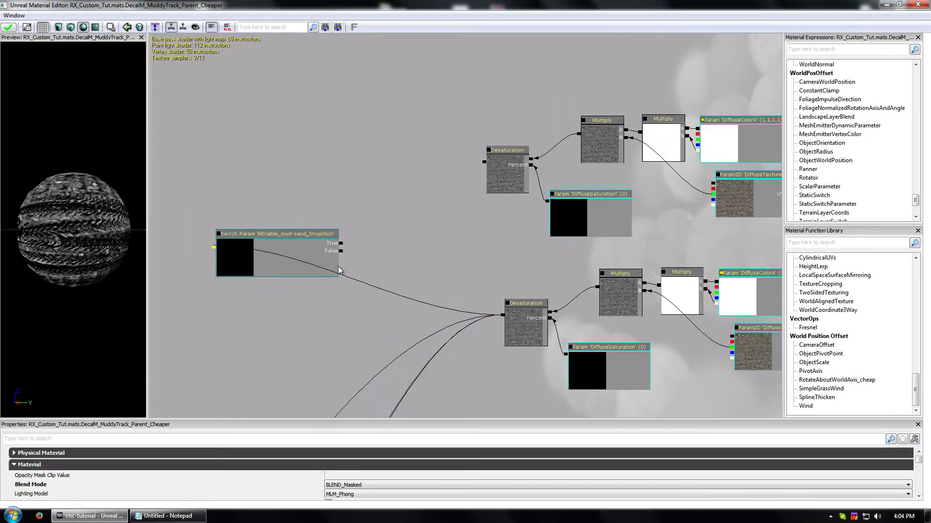
{"action": "left_click_drag", "start_coordinate": [341, 252], "coordinate": [502, 315]}
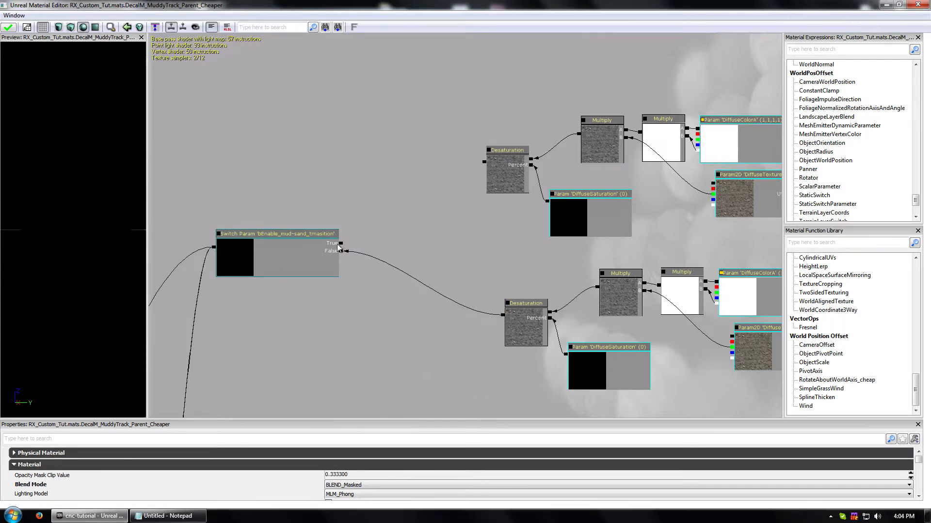
Step: Move the Specular comment frame farther from the material's main inputs, up toward the diffuse nodes
{"action": "left_click_drag", "start_coordinate": [419, 298], "coordinate": [492, 192]}
{"action": "scroll", "coordinate": [489, 199], "scroll_direction": "down", "scroll_amount": 3}
{"action": "left_click_drag", "start_coordinate": [453, 312], "coordinate": [476, 87]}
{"action": "left_click", "coordinate": [202, 269]}
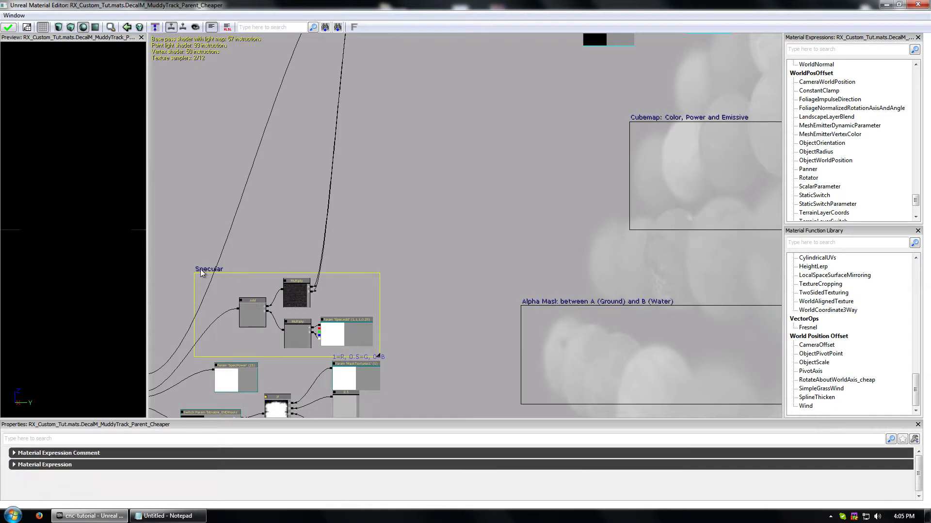
{"action": "left_click_drag", "start_coordinate": [204, 269], "coordinate": [306, 222], "text": "ctrl"}
Step: Duplicate the upper chain's DiffuseTexture parameter with its UV Multiply, TexCoord and scale parameter, and place the copies above that chain
{"action": "left_click_drag", "start_coordinate": [525, 210], "coordinate": [452, 451]}
{"action": "scroll", "coordinate": [411, 245], "scroll_direction": "up", "scroll_amount": 3}
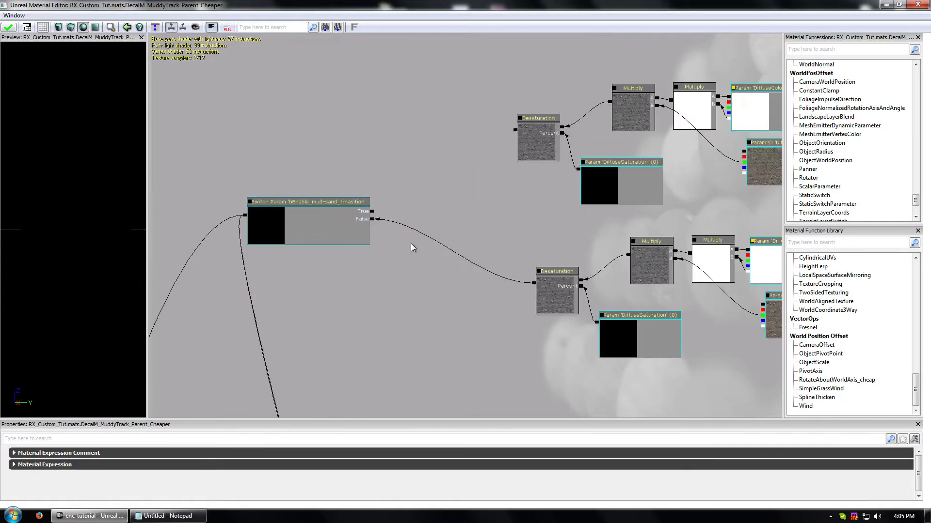
{"action": "scroll", "coordinate": [502, 224], "scroll_direction": "down", "scroll_amount": 2}
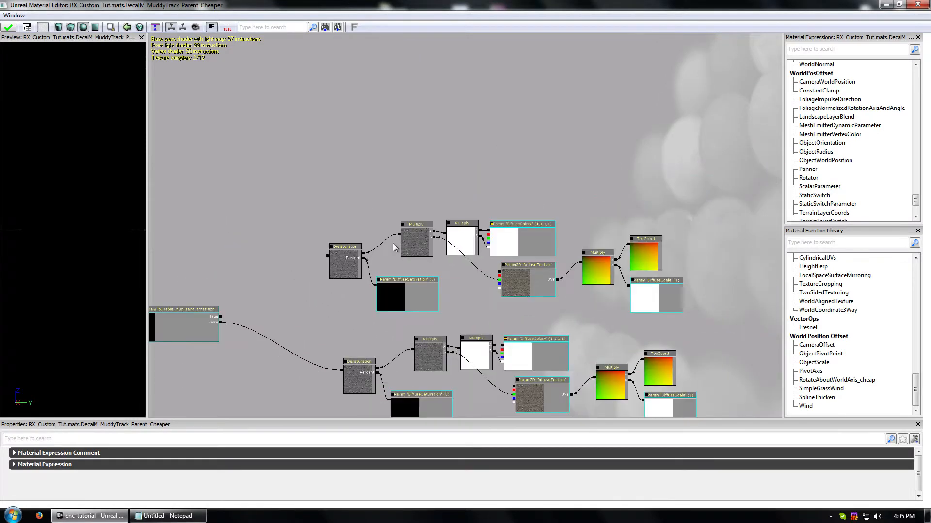
{"action": "left_click", "coordinate": [529, 281]}
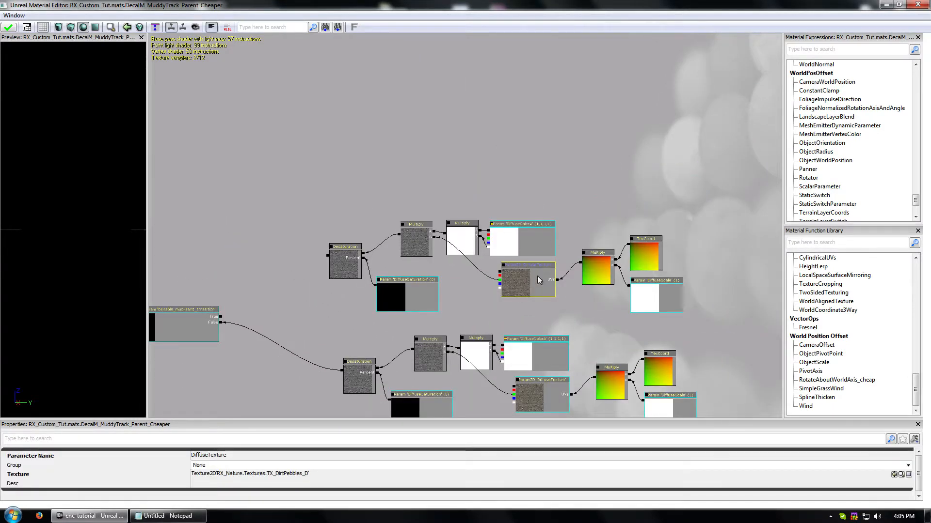
{"action": "left_click", "coordinate": [599, 268], "text": "ctrl"}
{"action": "left_click", "coordinate": [640, 255], "text": "ctrl"}
{"action": "left_click", "coordinate": [641, 299], "text": "ctrl"}
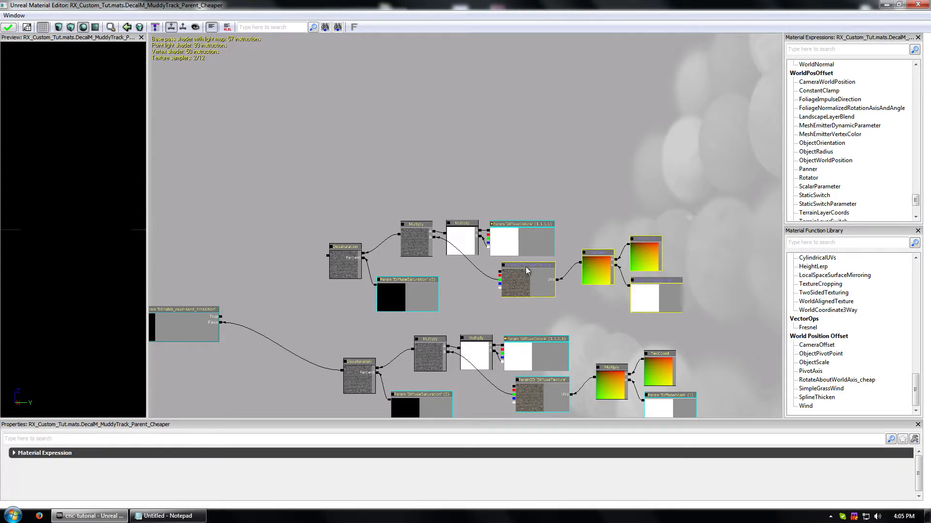
{"action": "key", "text": "ctrl+w"}
{"action": "left_click_drag", "start_coordinate": [548, 276], "coordinate": [521, 158], "text": "ctrl"}
{"action": "left_click", "coordinate": [270, 212]}
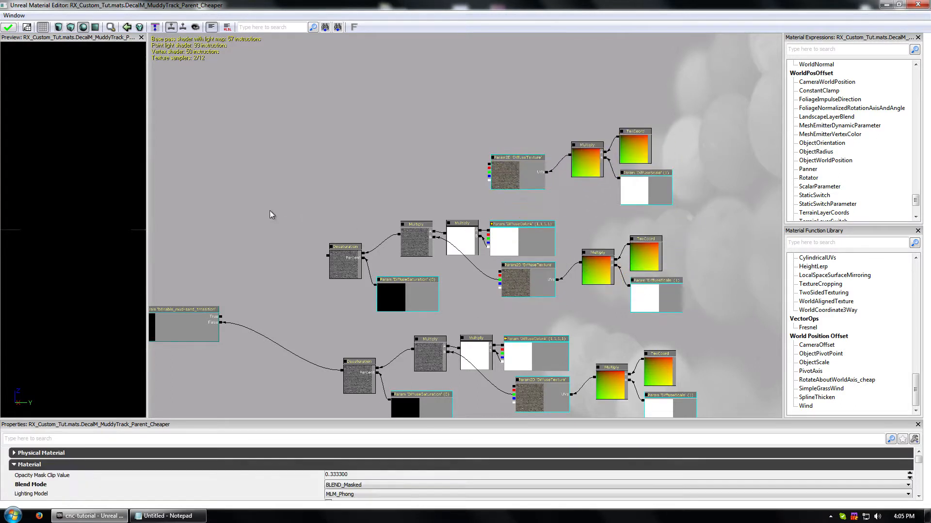
{"action": "left_click_drag", "start_coordinate": [269, 210], "coordinate": [676, 305], "text": "ctrl+alt"}
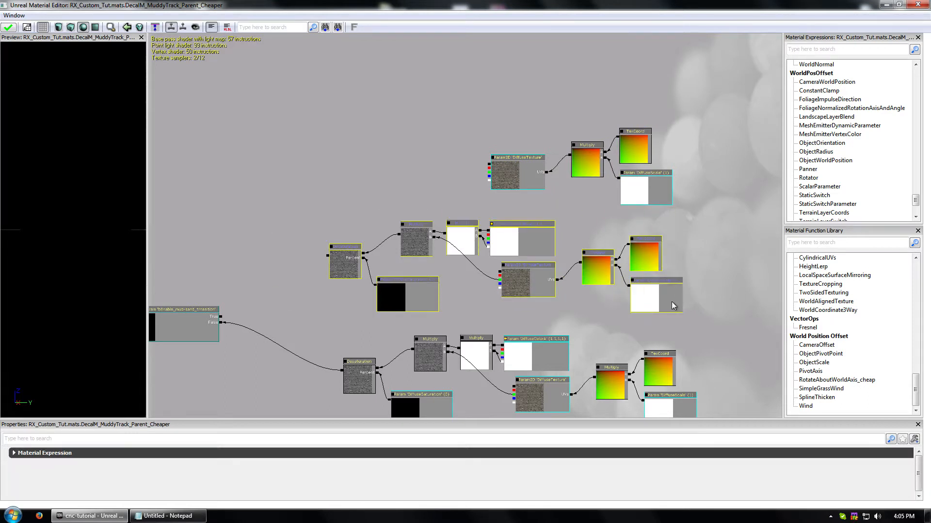
{"action": "key", "text": "Delete"}
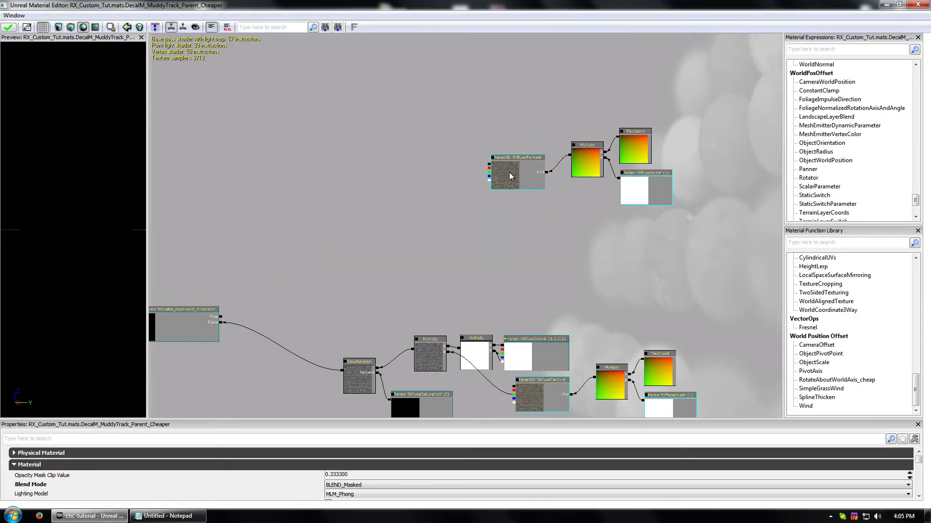
{"action": "left_click_drag", "start_coordinate": [478, 242], "coordinate": [453, 217]}
{"action": "left_click_drag", "start_coordinate": [485, 137], "coordinate": [481, 189]}
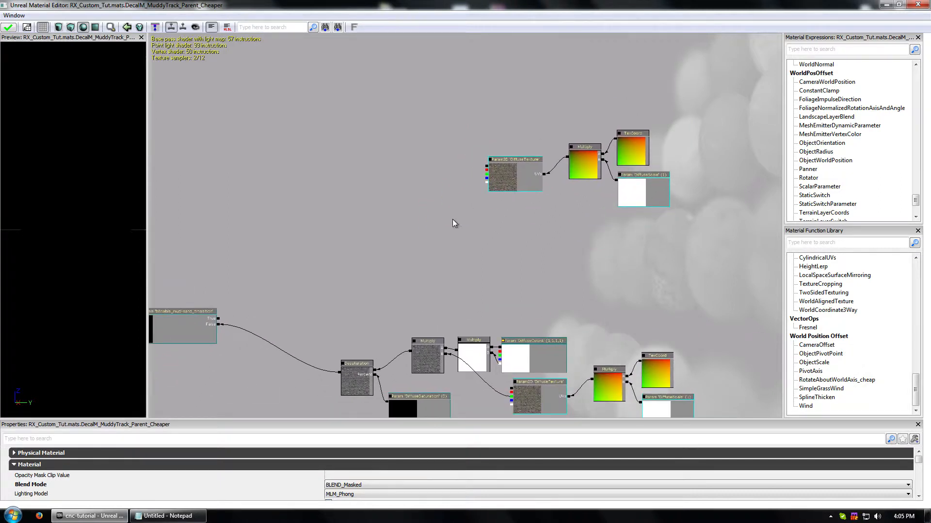
{"action": "key", "text": "ctrl+v"}
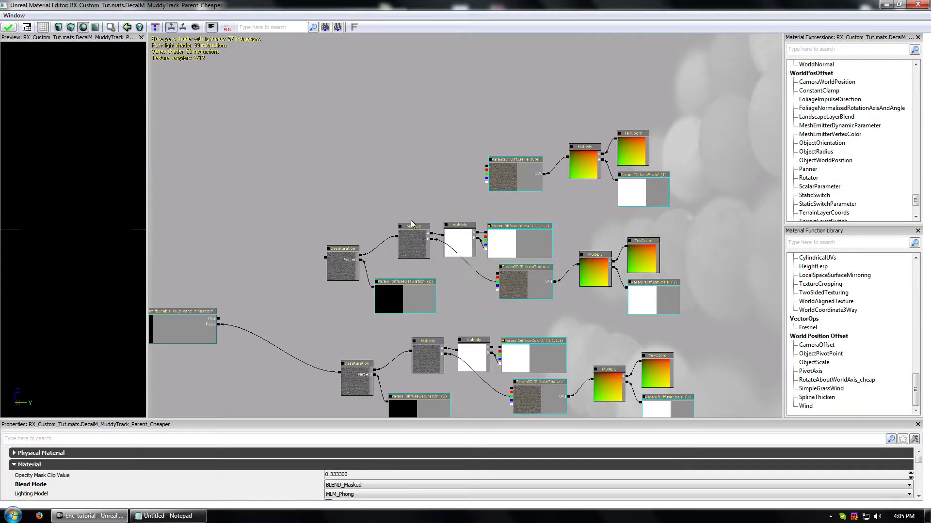
Step: Delete the spare texture and UV nodes above the upper diffuse chain, and rename that chain's texture parameter to DiffuseTexture 2
{"action": "left_click_drag", "start_coordinate": [463, 114], "coordinate": [705, 202], "text": "ctrl+alt"}
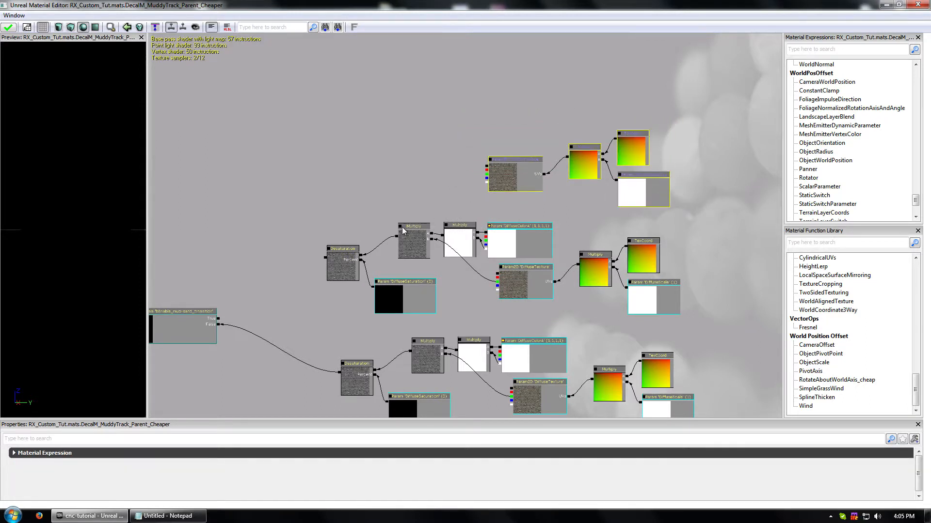
{"action": "key", "text": "Delete"}
{"action": "left_click", "coordinate": [538, 286]}
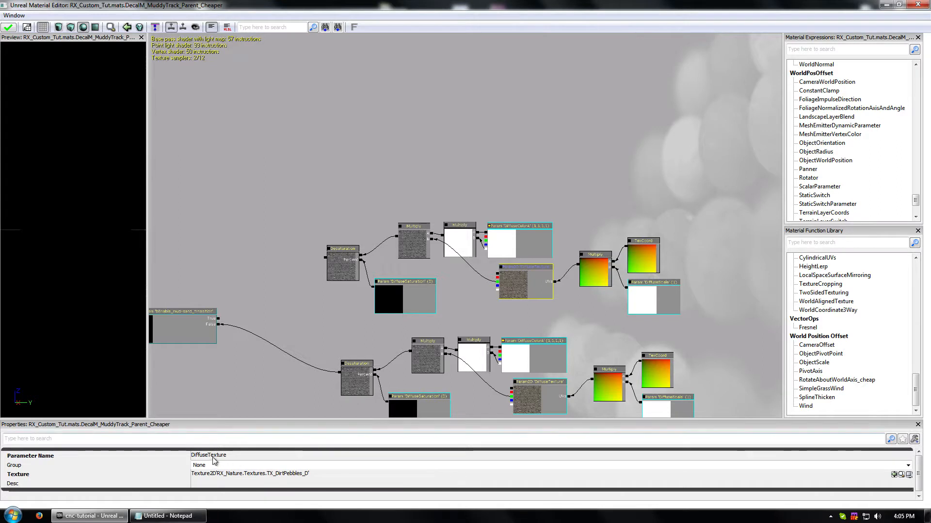
{"action": "left_click", "coordinate": [214, 457]}
{"action": "left_click", "coordinate": [239, 457]}
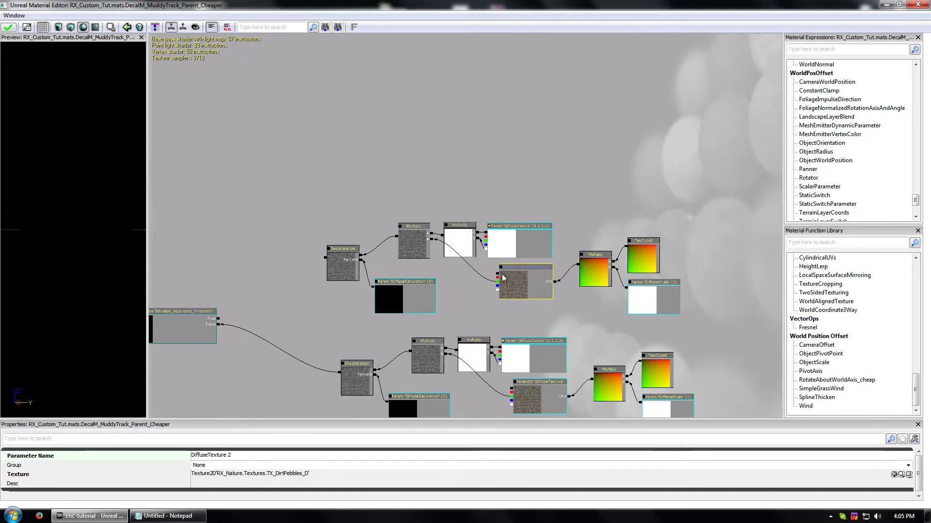
Step: Locate the DiffuseTexture used by DecalM_sandyTrack_Parent_Cheaper_INST in the Content Browser, and close the instance
{"action": "left_click_drag", "start_coordinate": [498, 274], "coordinate": [220, 275]}
{"action": "double_click", "coordinate": [460, 6]}
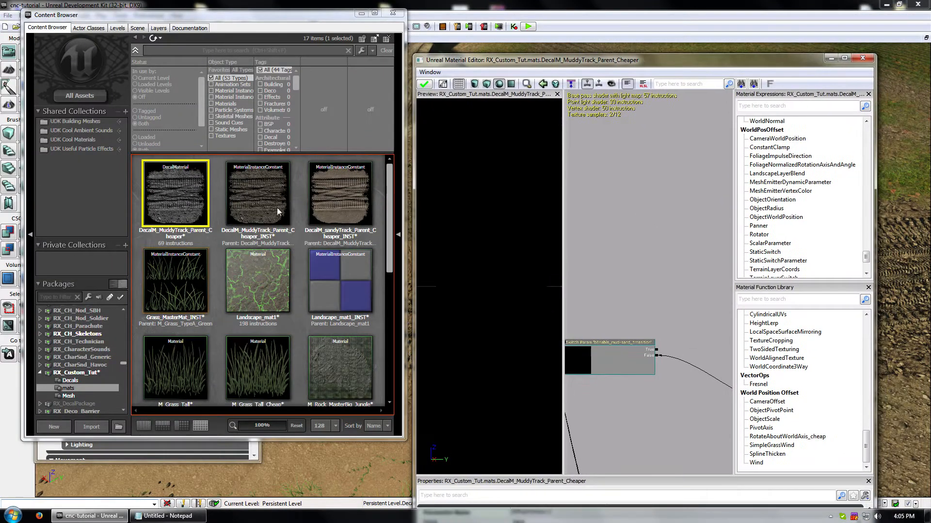
{"action": "double_click", "coordinate": [340, 194]}
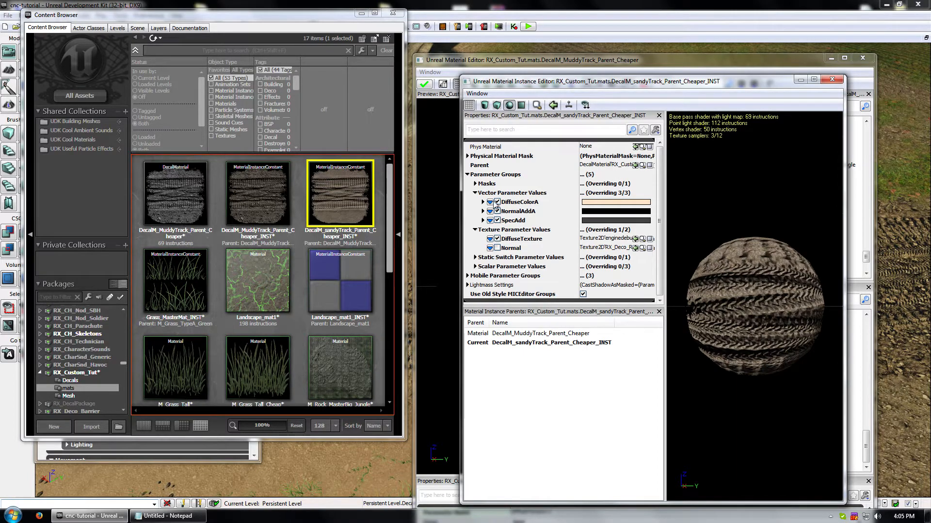
{"action": "left_click", "coordinate": [643, 239]}
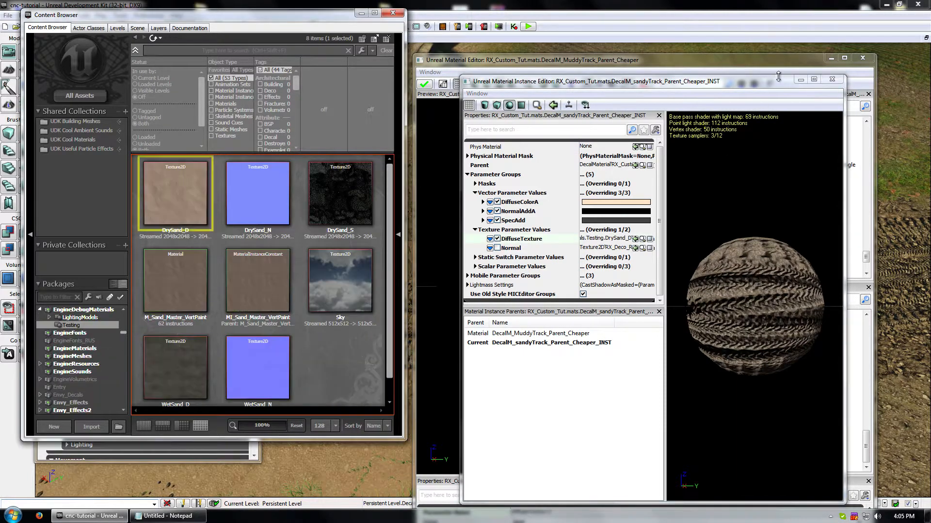
{"action": "left_click", "coordinate": [832, 79]}
Step: Assign the selected DrySand_D texture to the DiffuseTexture 2 parameter in the muddy track material
{"action": "left_click_drag", "start_coordinate": [681, 312], "coordinate": [572, 194]}
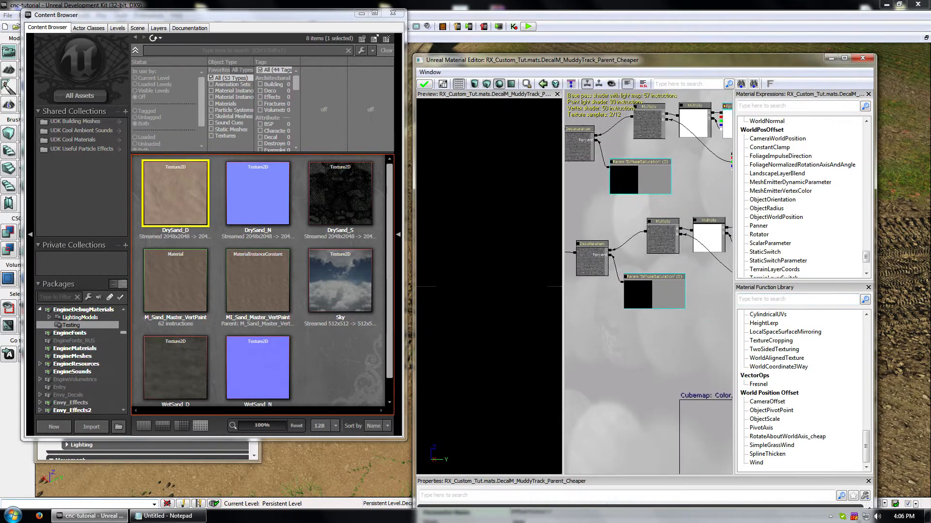
{"action": "left_click_drag", "start_coordinate": [727, 206], "coordinate": [643, 246]}
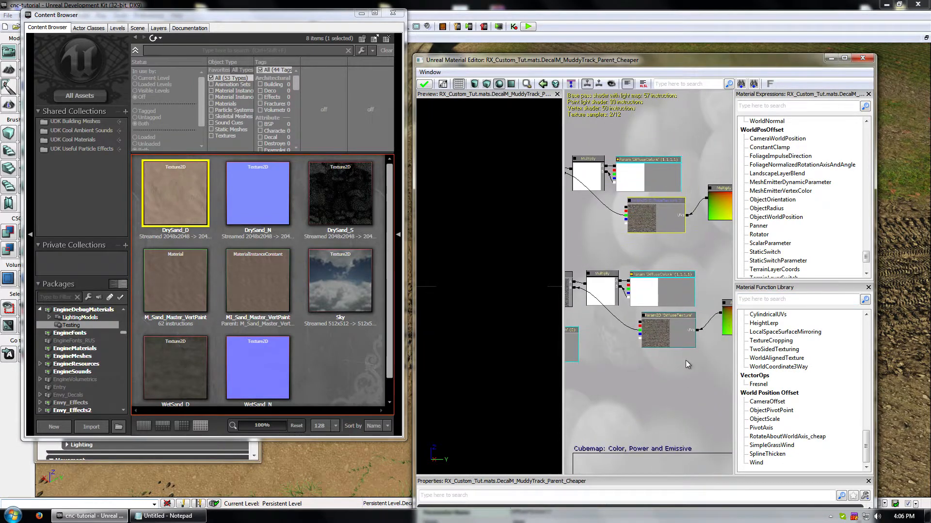
{"action": "double_click", "coordinate": [674, 59]}
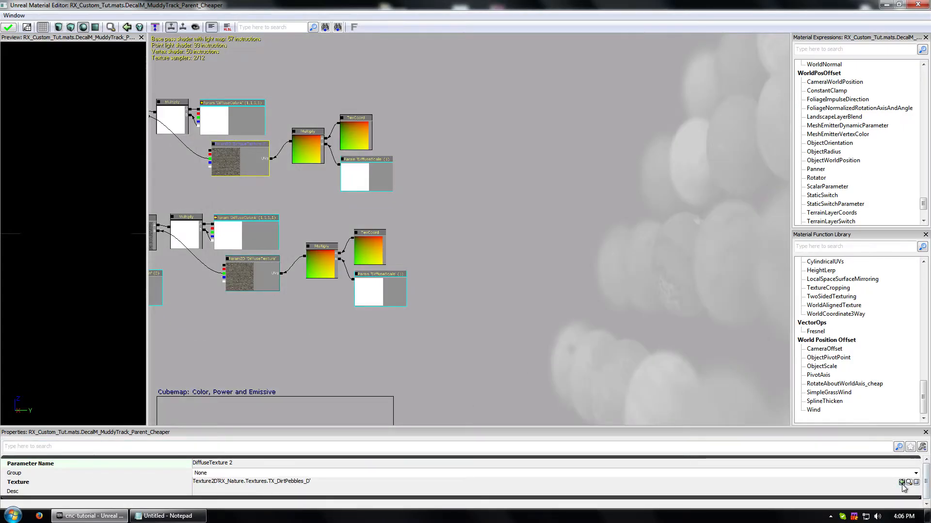
{"action": "left_click", "coordinate": [358, 229]}
{"action": "left_click_drag", "start_coordinate": [308, 200], "coordinate": [644, 261]}
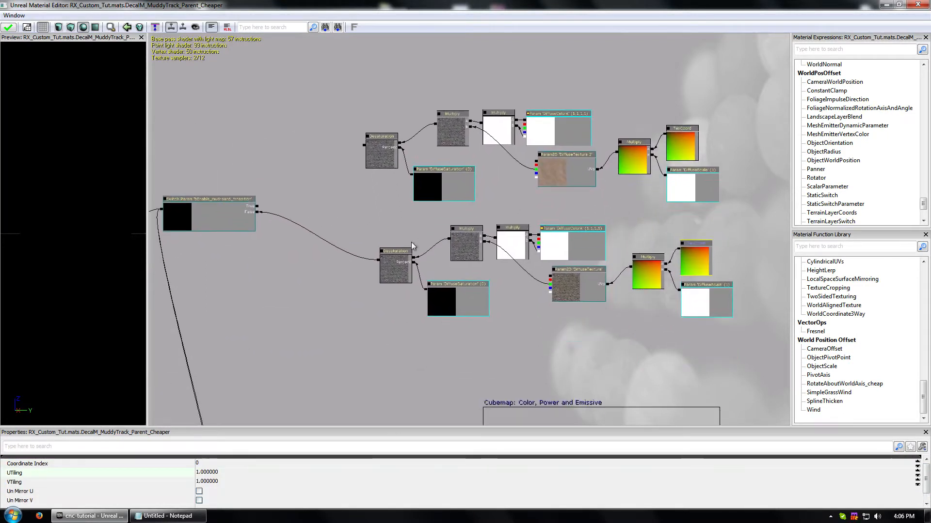
Step: Add a LinearInterpolate node between the transition switch and the upper chain's Desaturation node
{"action": "left_click", "coordinate": [384, 221]}
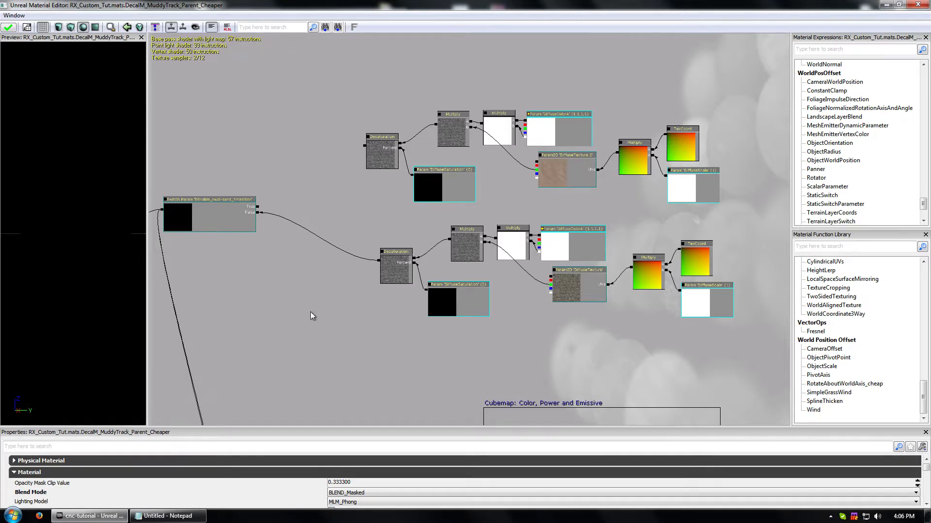
{"action": "left_click_drag", "start_coordinate": [311, 315], "coordinate": [522, 73]}
{"action": "left_click_drag", "start_coordinate": [499, 269], "coordinate": [640, 33]}
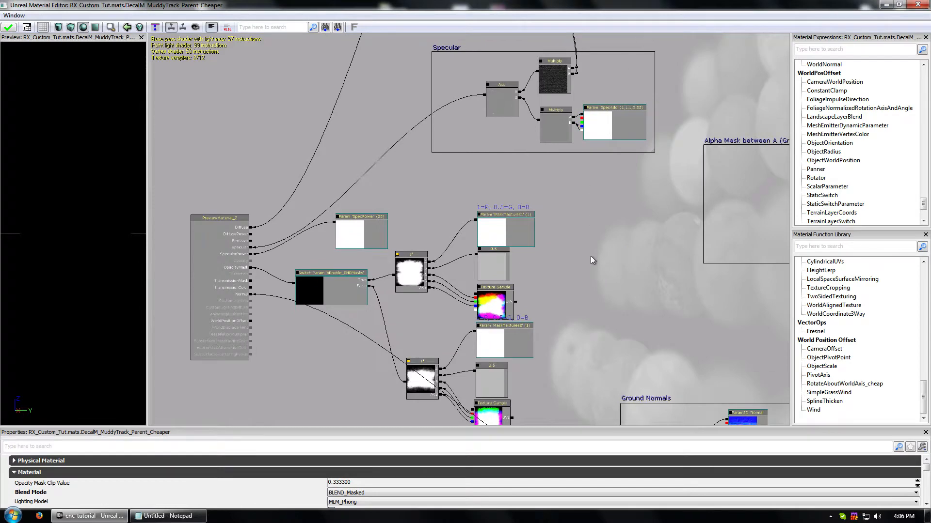
{"action": "left_click_drag", "start_coordinate": [591, 257], "coordinate": [382, 14]}
{"action": "left_click_drag", "start_coordinate": [428, 143], "coordinate": [488, 458]}
{"action": "left_click_drag", "start_coordinate": [544, 45], "coordinate": [355, 377]}
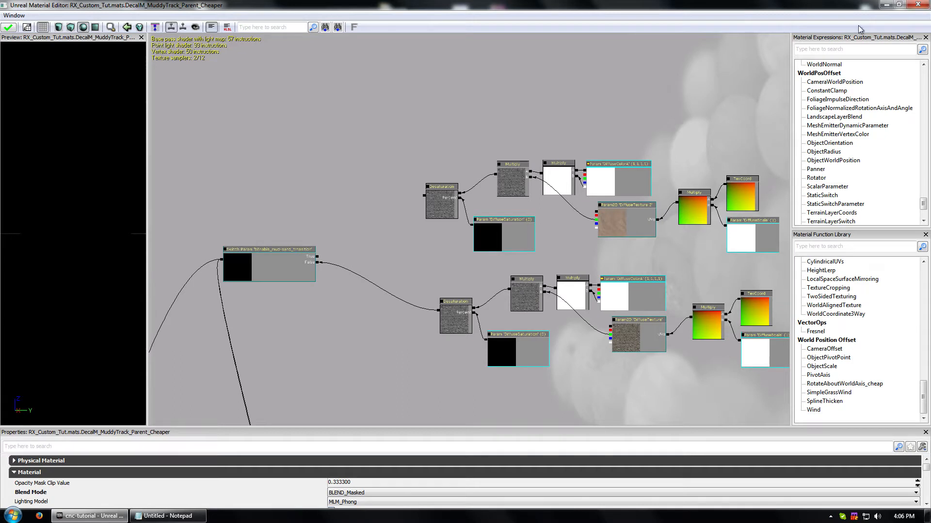
{"action": "left_click", "coordinate": [851, 49]}
{"action": "type", "text": "inter"}
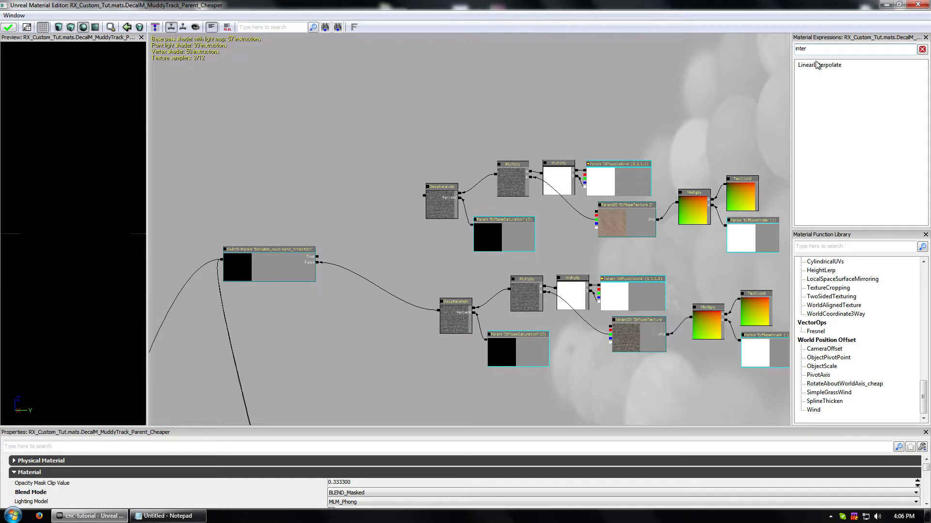
{"action": "left_click_drag", "start_coordinate": [818, 64], "coordinate": [417, 193]}
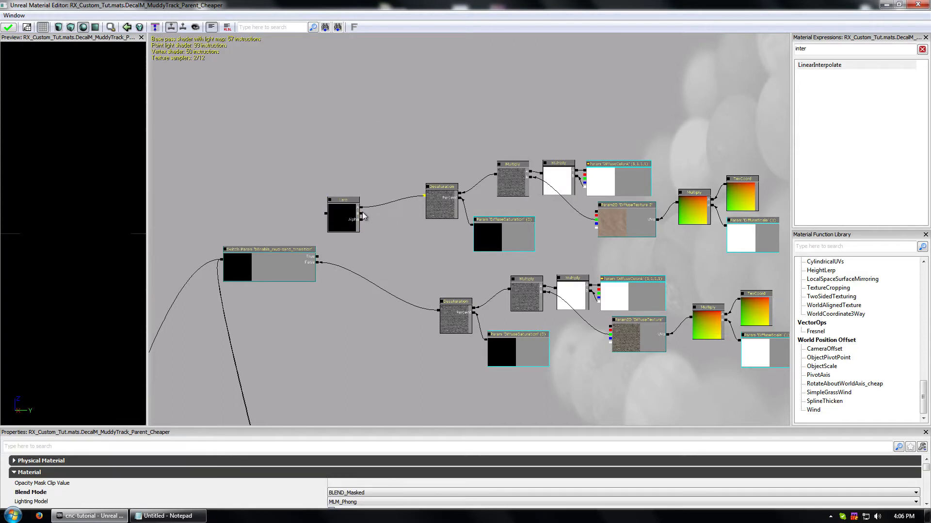
Step: Wire the lower Desaturation into the Lerp's second input and the Lerp's output into the True input of the mud-sand transition switch
{"action": "left_click_drag", "start_coordinate": [363, 216], "coordinate": [414, 244]}
{"action": "left_click", "coordinate": [436, 311]}
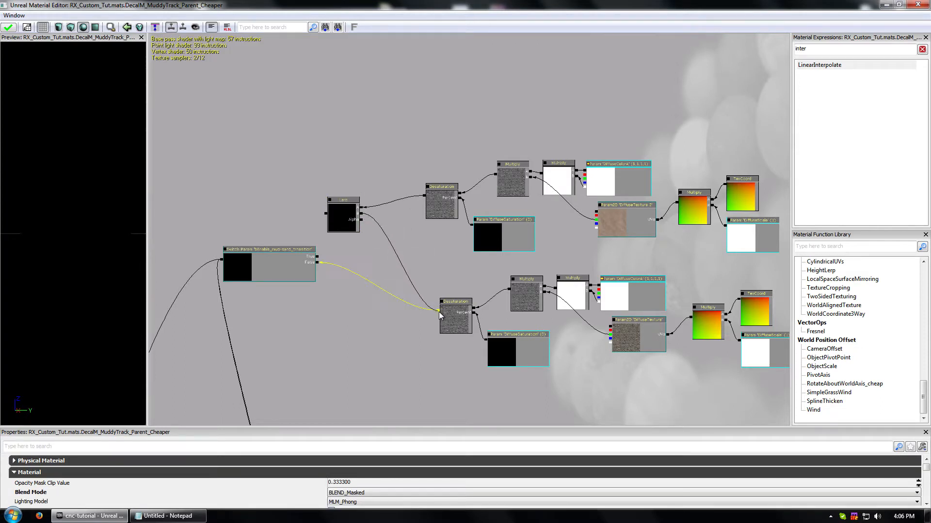
{"action": "left_click_drag", "start_coordinate": [325, 213], "coordinate": [318, 256]}
{"action": "left_click_drag", "start_coordinate": [363, 222], "coordinate": [431, 311]}
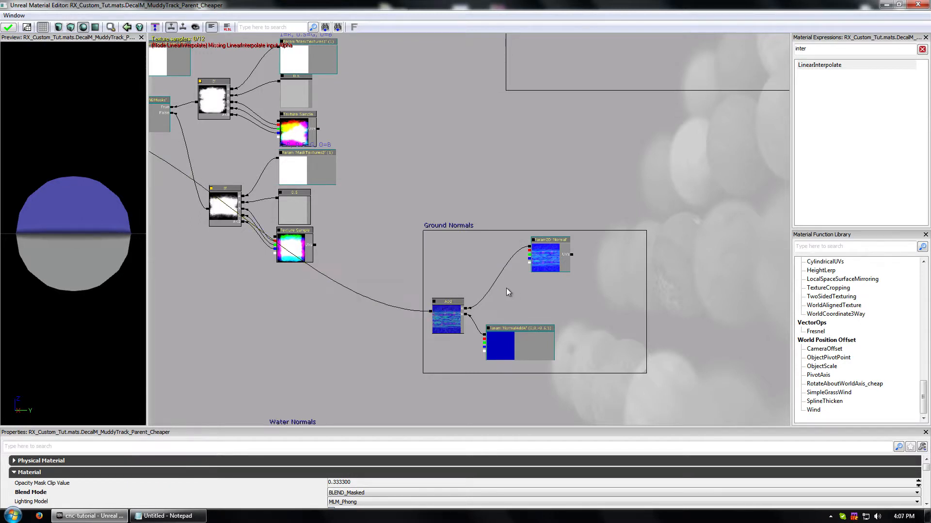
Step: Add a Multiply above Ground Normals, feed both inputs from one colour channel of the Normal texture, and connect it to the Lerp's Alpha
{"action": "right_click", "coordinate": [466, 160]}
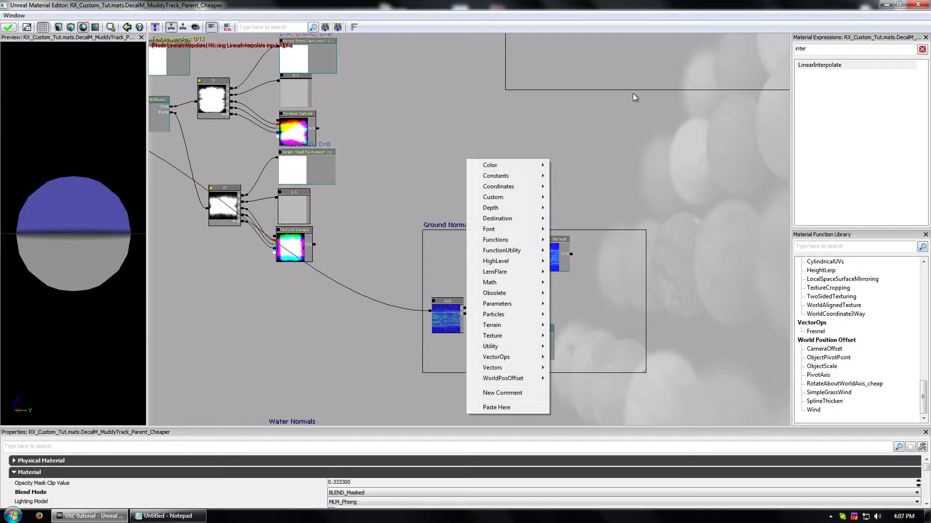
{"action": "left_click_drag", "start_coordinate": [834, 47], "coordinate": [710, 48]}
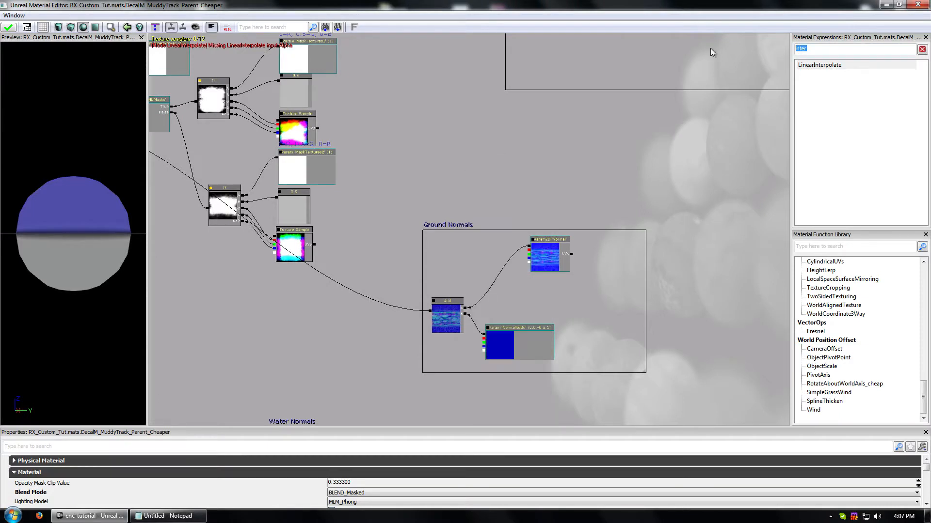
{"action": "type", "text": "mult"}
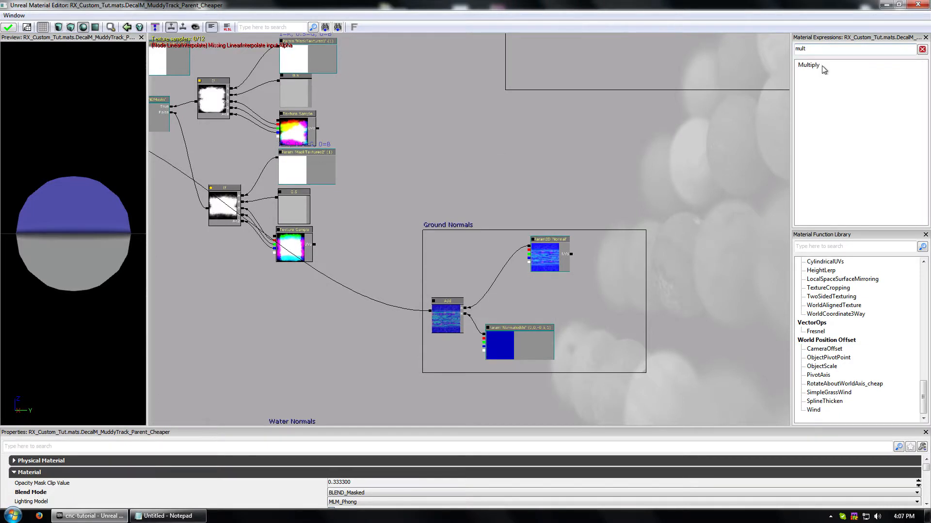
{"action": "left_click_drag", "start_coordinate": [824, 69], "coordinate": [519, 196]}
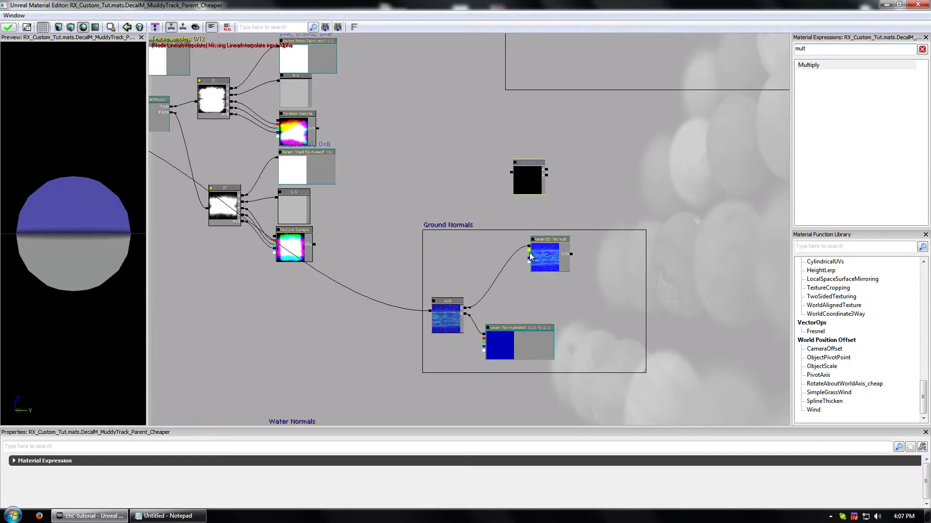
{"action": "left_click_drag", "start_coordinate": [529, 256], "coordinate": [482, 320]}
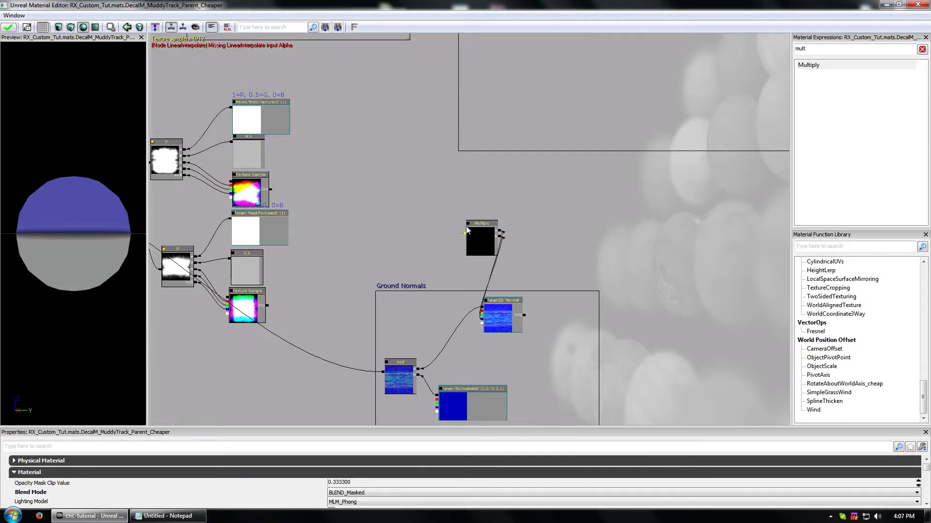
{"action": "left_click_drag", "start_coordinate": [464, 233], "coordinate": [407, 119]}
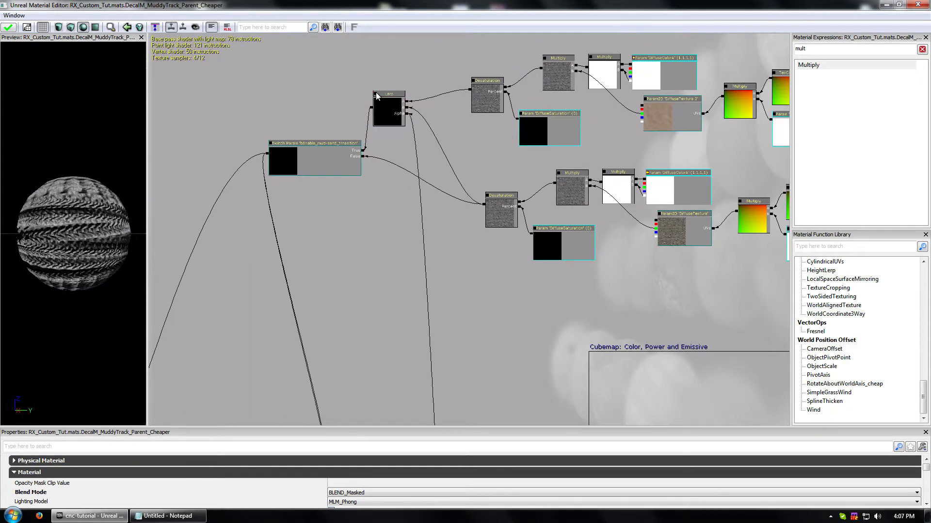
Step: Check the mud-sand transition switch's properties and the material preview, and close the material with its changes applied
{"action": "left_click_drag", "start_coordinate": [495, 107], "coordinate": [144, 274]}
{"action": "left_click_drag", "start_coordinate": [245, 254], "coordinate": [313, 278]}
{"action": "left_click", "coordinate": [240, 289]}
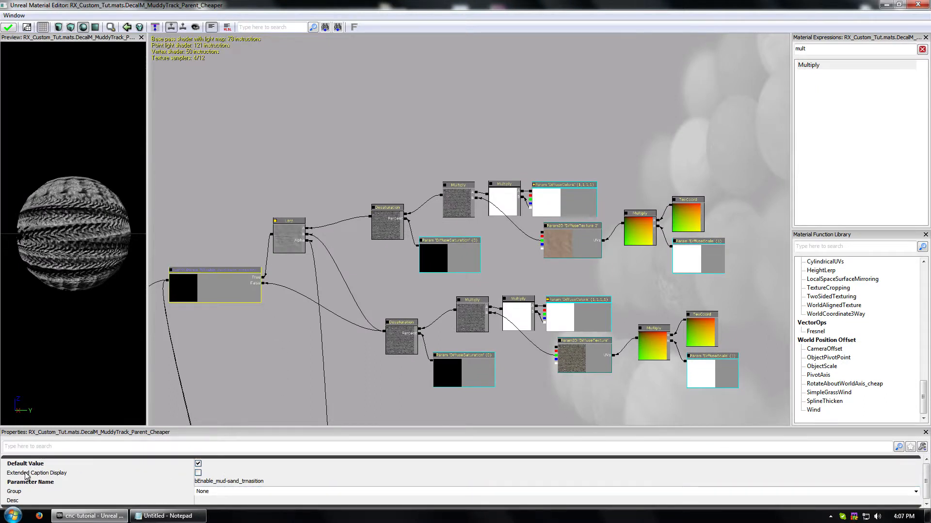
{"action": "mouse_move", "coordinate": [71, 241]}
{"action": "left_mouse_down"}
{"action": "mouse_move", "coordinate": [94, 228]}
{"action": "mouse_move", "coordinate": [127, 231]}
{"action": "mouse_move", "coordinate": [87, 237]}
{"action": "left_mouse_up"}
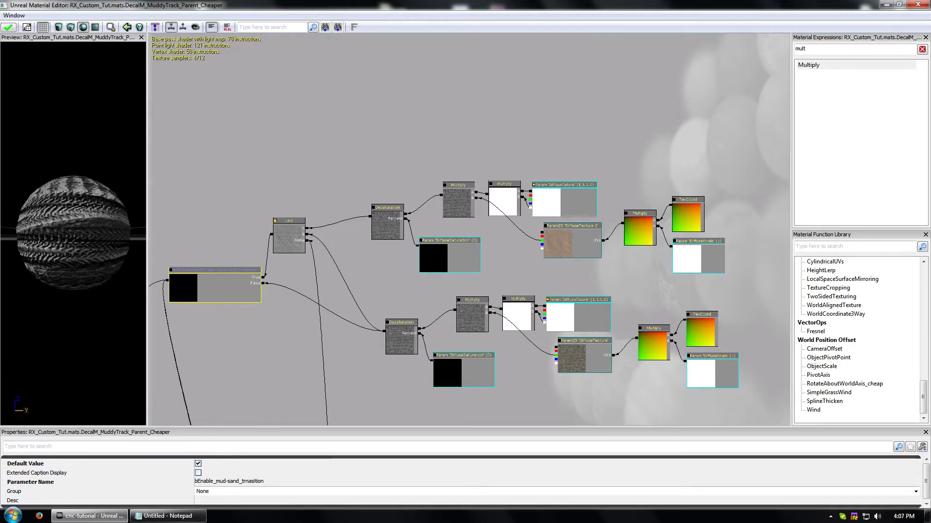
{"action": "left_click", "coordinate": [920, 4]}
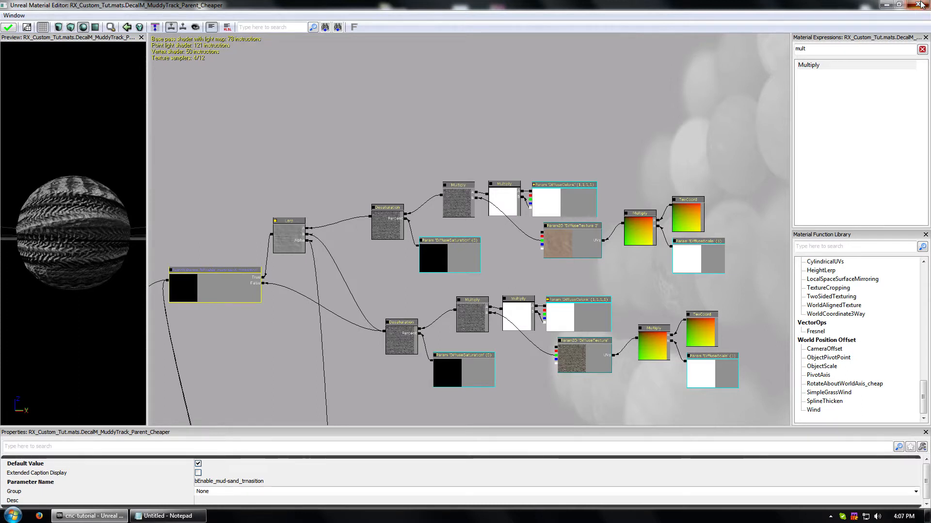
{"action": "left_click", "coordinate": [461, 272]}
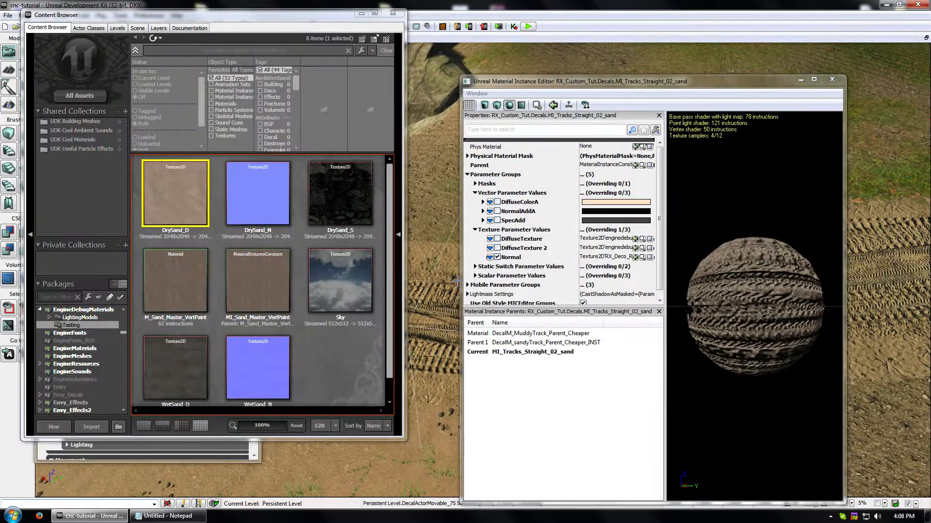
Step: Examine the track decals across the level and close the MI_Tracks_Straight_02_sand material instance
{"action": "left_click_drag", "start_coordinate": [664, 90], "coordinate": [746, 293]}
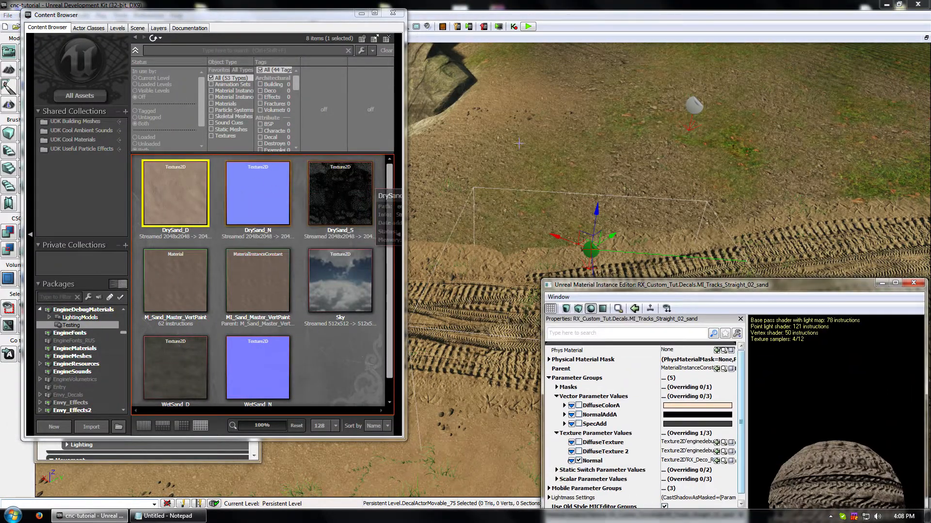
{"action": "left_click", "coordinate": [393, 14]}
{"action": "right_click_drag", "start_coordinate": [393, 243], "coordinate": [504, 194]}
{"action": "right_click_drag", "start_coordinate": [357, 265], "coordinate": [601, 271]}
{"action": "mouse_move", "coordinate": [465, 262]}
{"action": "right_mouse_down"}
{"action": "mouse_move", "coordinate": [369, 267]}
{"action": "mouse_move", "coordinate": [383, 310]}
{"action": "mouse_move", "coordinate": [373, 295]}
{"action": "mouse_move", "coordinate": [427, 286]}
{"action": "mouse_move", "coordinate": [543, 301]}
{"action": "mouse_move", "coordinate": [610, 295]}
{"action": "mouse_move", "coordinate": [461, 266]}
{"action": "mouse_move", "coordinate": [358, 276]}
{"action": "mouse_move", "coordinate": [465, 271]}
{"action": "mouse_move", "coordinate": [453, 261]}
{"action": "right_mouse_up"}
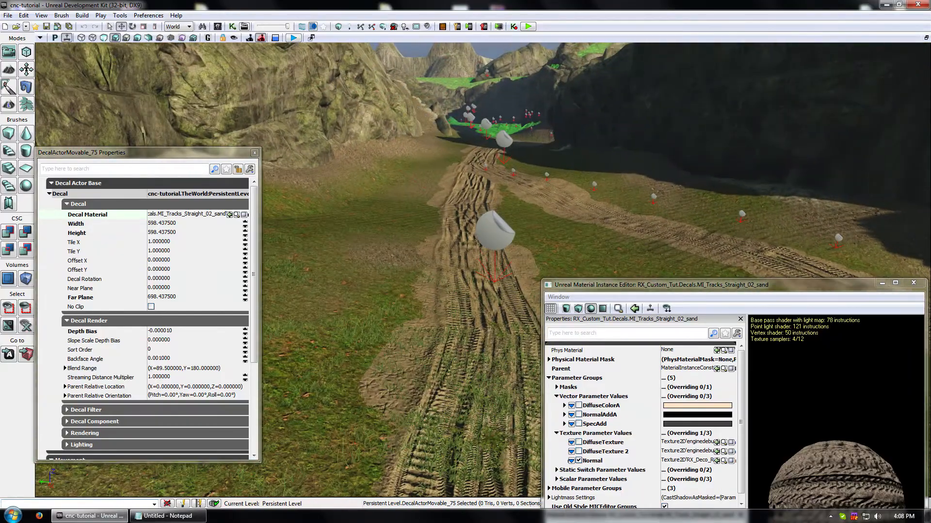
{"action": "left_click_drag", "start_coordinate": [689, 287], "coordinate": [572, 154]}
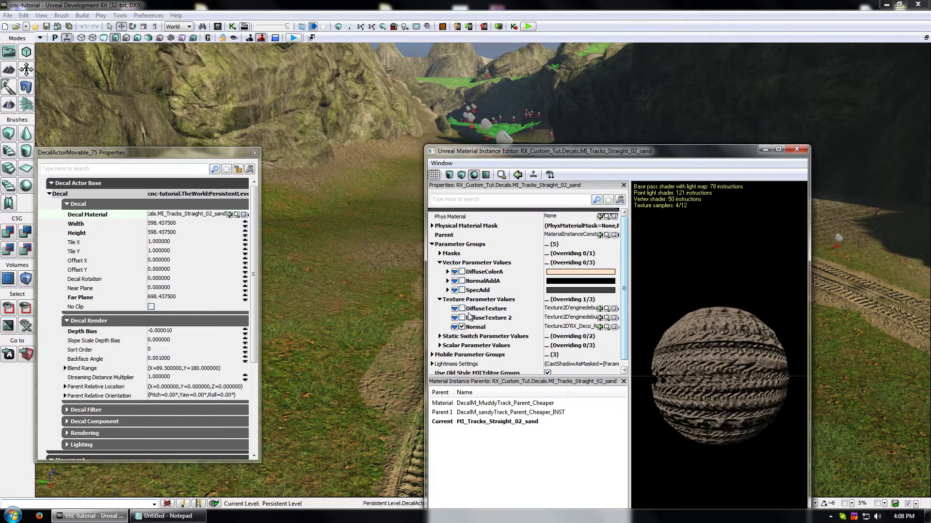
{"action": "left_click", "coordinate": [797, 150]}
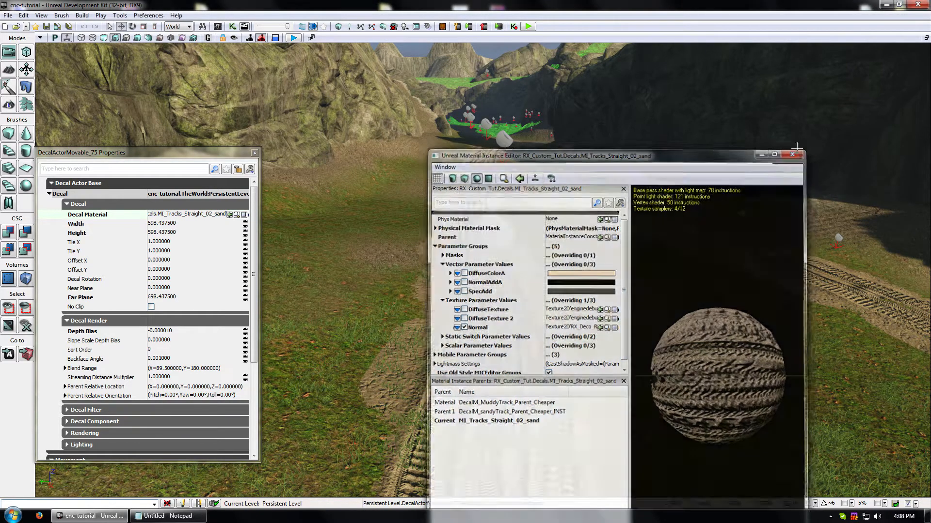
Step: Find the decal's material in the Content Browser and open DecalM_MuddyTrack_Parent_Cheaper_INST from the mats group of RX_Custom_Tut
{"action": "left_click", "coordinate": [236, 214]}
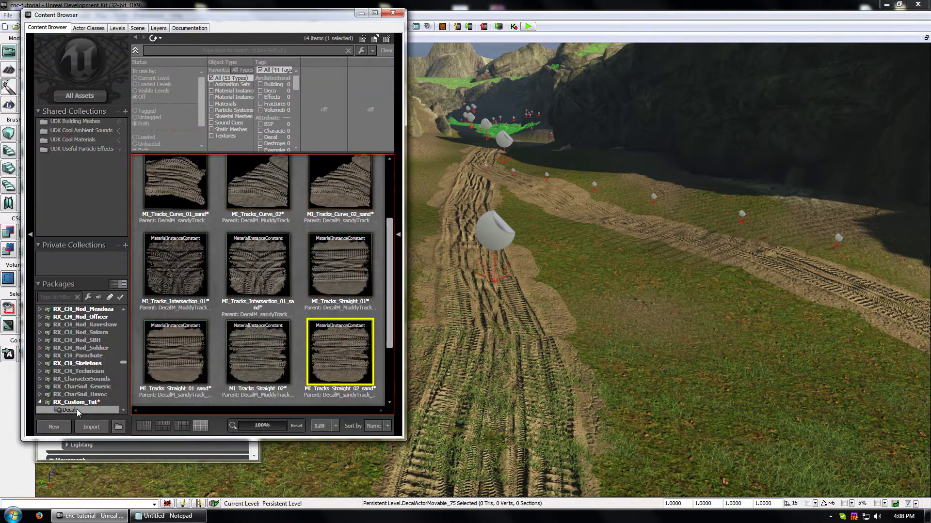
{"action": "scroll", "coordinate": [81, 411], "scroll_direction": "down", "scroll_amount": 1}
{"action": "left_click", "coordinate": [68, 395]}
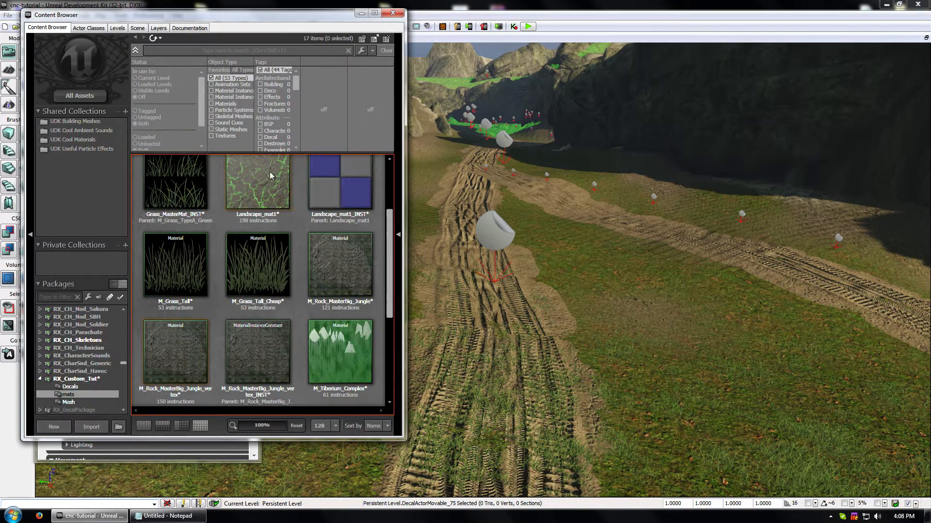
{"action": "left_click", "coordinate": [263, 192]}
{"action": "scroll", "coordinate": [303, 300], "scroll_direction": "down", "scroll_amount": 1}
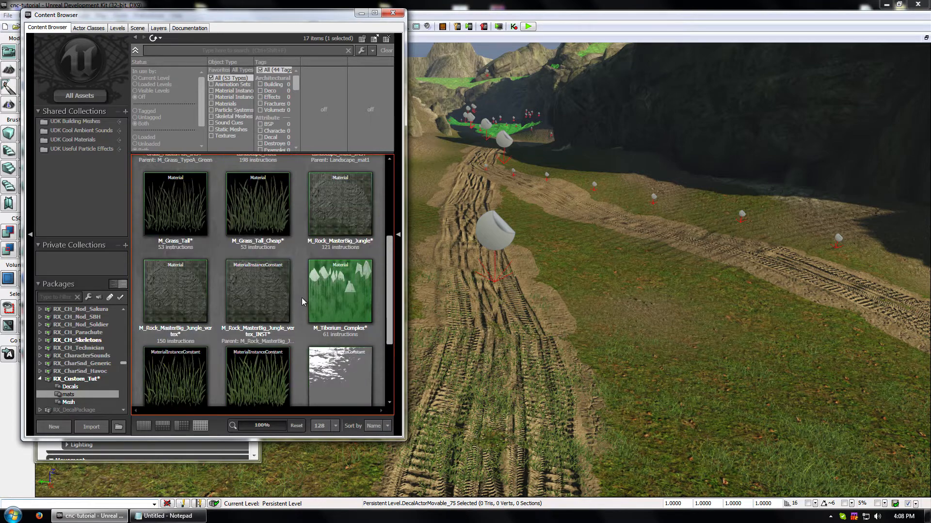
{"action": "scroll", "coordinate": [303, 300], "scroll_direction": "up", "scroll_amount": 2}
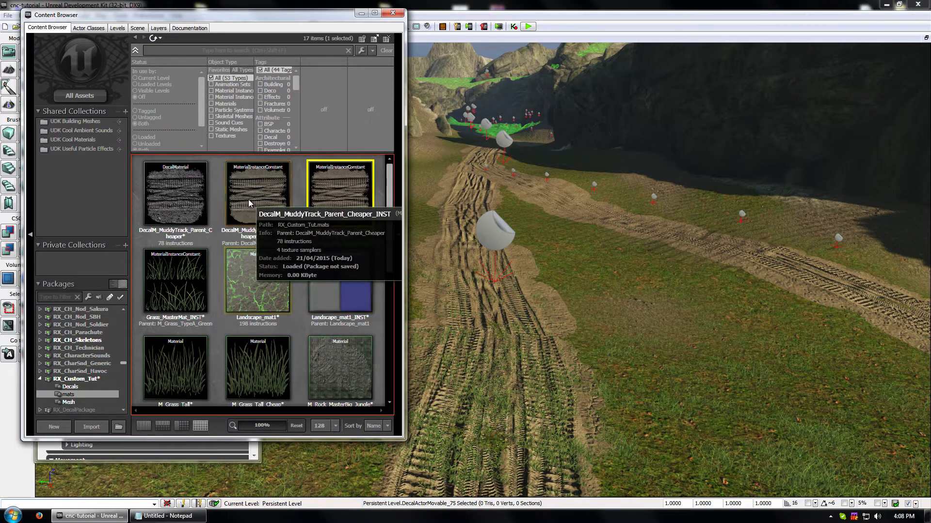
{"action": "double_click", "coordinate": [249, 203]}
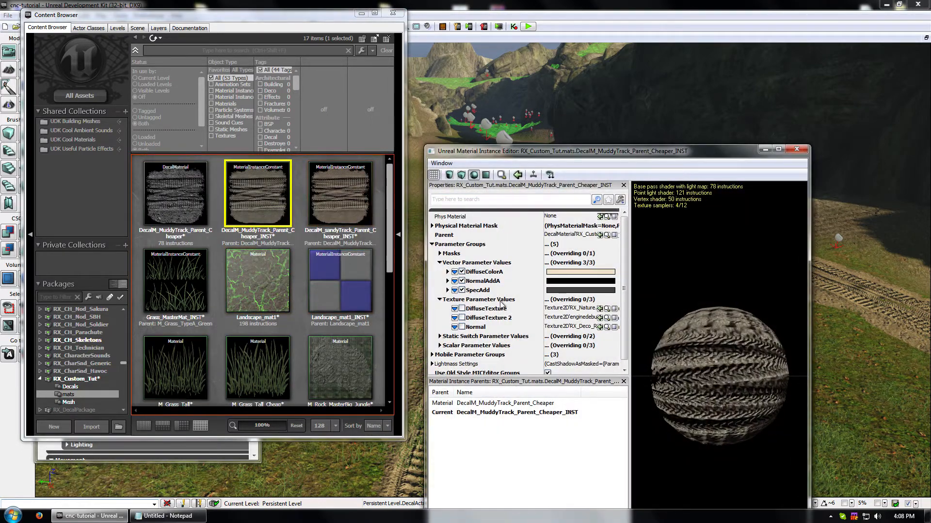
Step: Expand the mask and static switch parameters and turn off bEnable_mud-sand_trnasition in the muddy track instance
{"action": "left_click", "coordinate": [439, 254]}
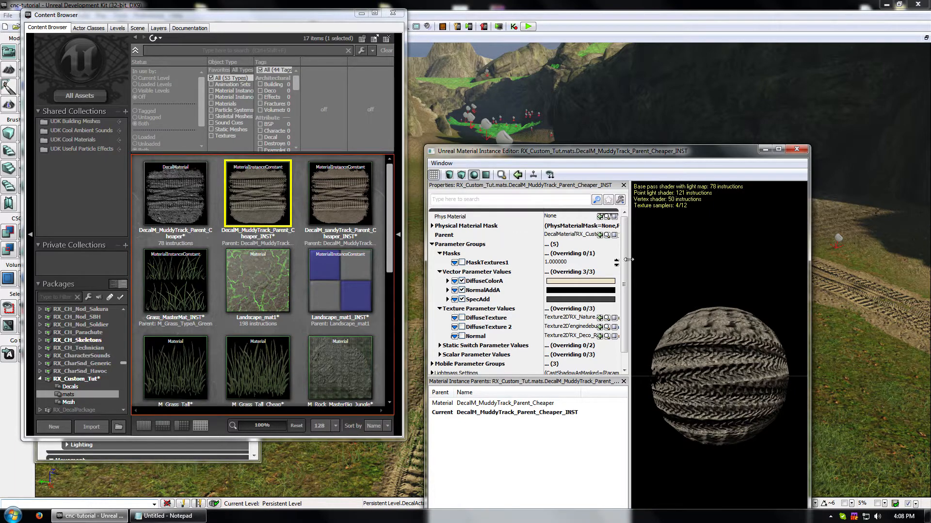
{"action": "left_click_drag", "start_coordinate": [624, 263], "coordinate": [625, 279]}
{"action": "left_click", "coordinate": [439, 338]}
{"action": "left_click", "coordinate": [440, 330]}
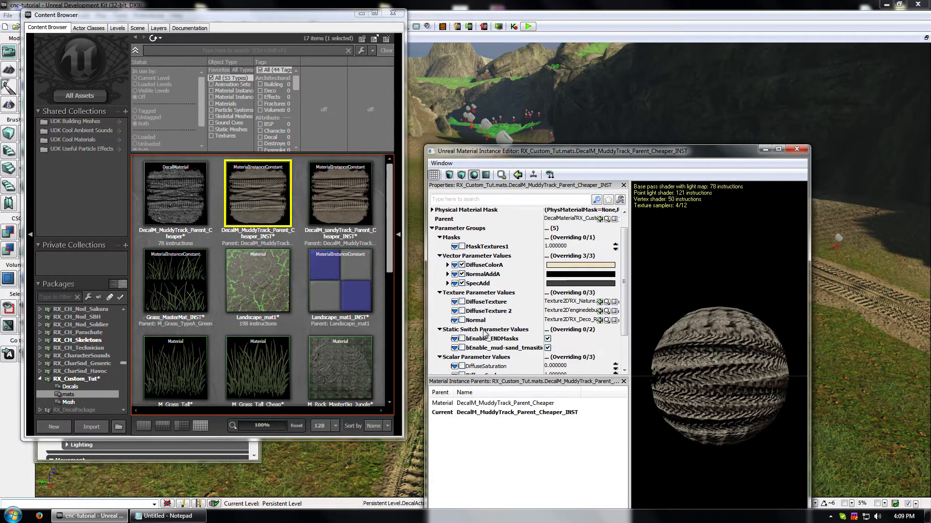
{"action": "left_click", "coordinate": [548, 348]}
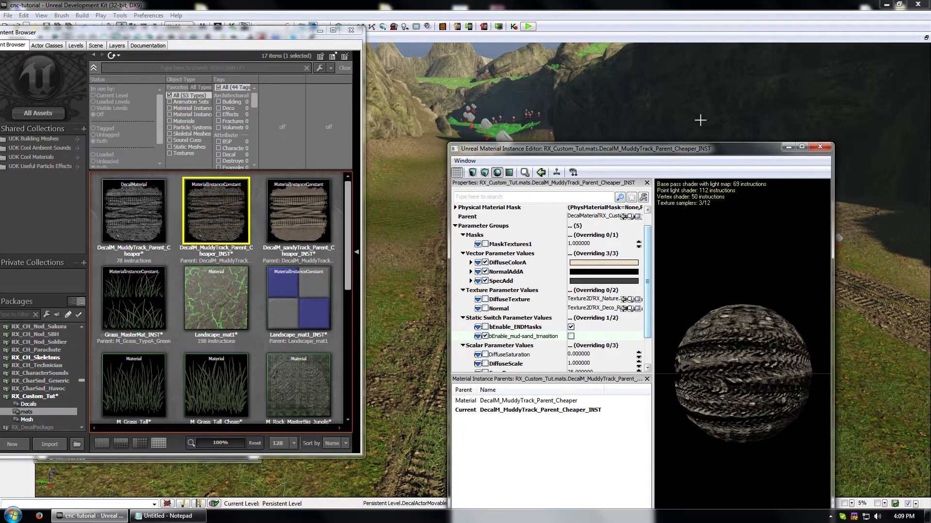
Step: Minimize the muddy track instance editor and examine where the muddy tracks meet the sandy tracks in the level
{"action": "left_click_drag", "start_coordinate": [692, 150], "coordinate": [463, 261]}
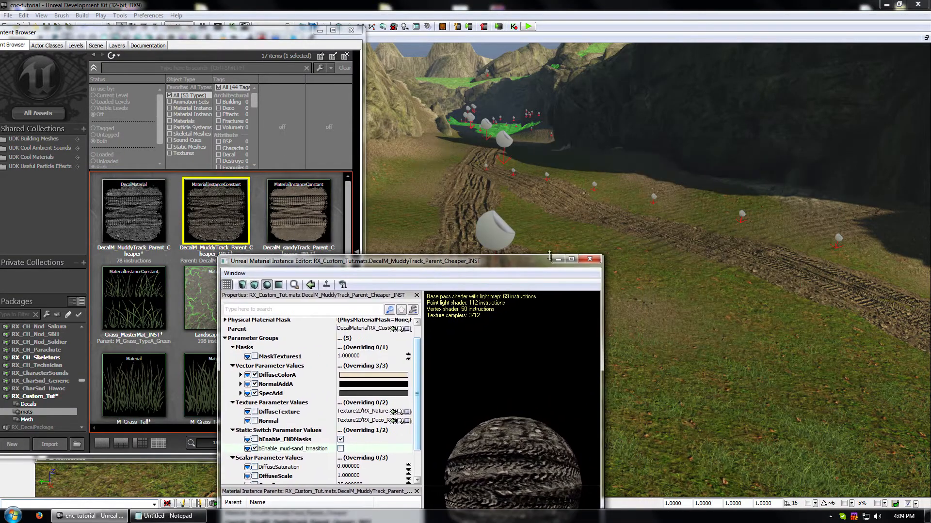
{"action": "left_click", "coordinate": [557, 257]}
{"action": "right_click_drag", "start_coordinate": [557, 258], "coordinate": [475, 271]}
{"action": "right_click", "coordinate": [302, 200]}
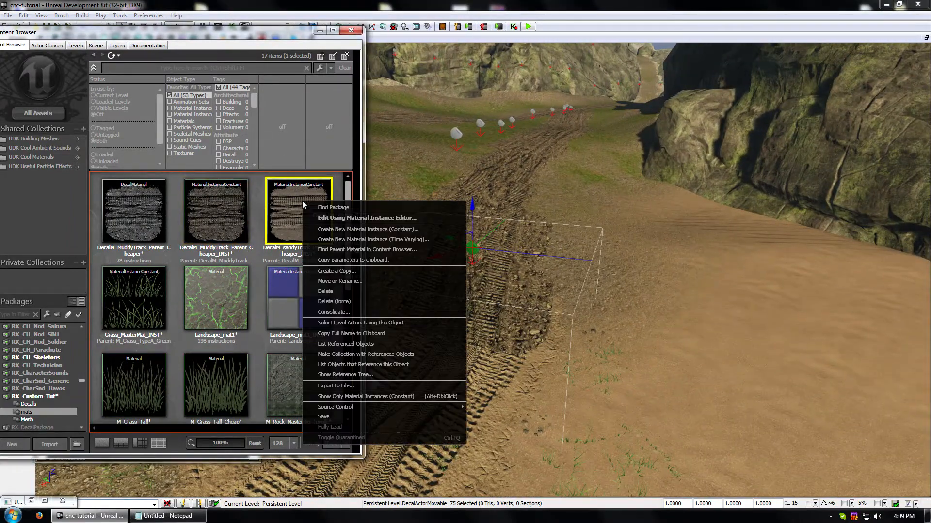
{"action": "left_click", "coordinate": [284, 199]}
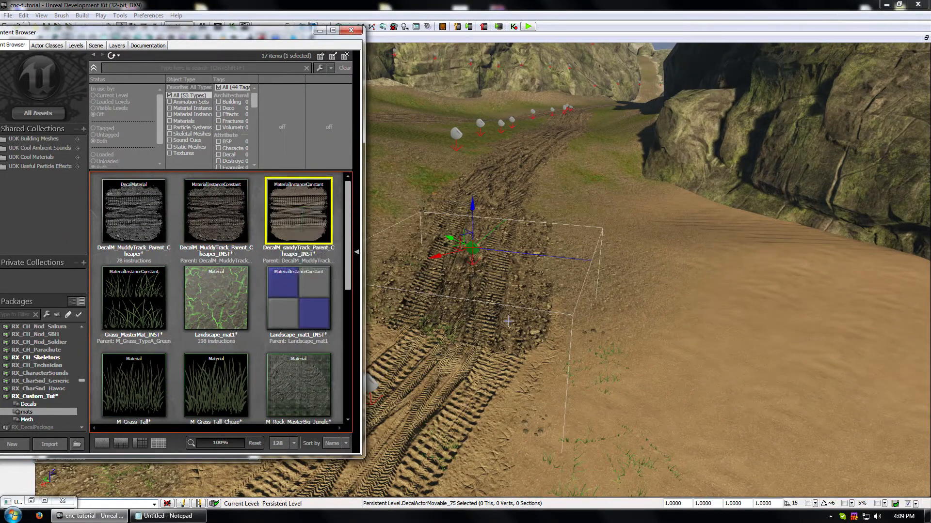
{"action": "right_click_drag", "start_coordinate": [503, 316], "coordinate": [479, 326]}
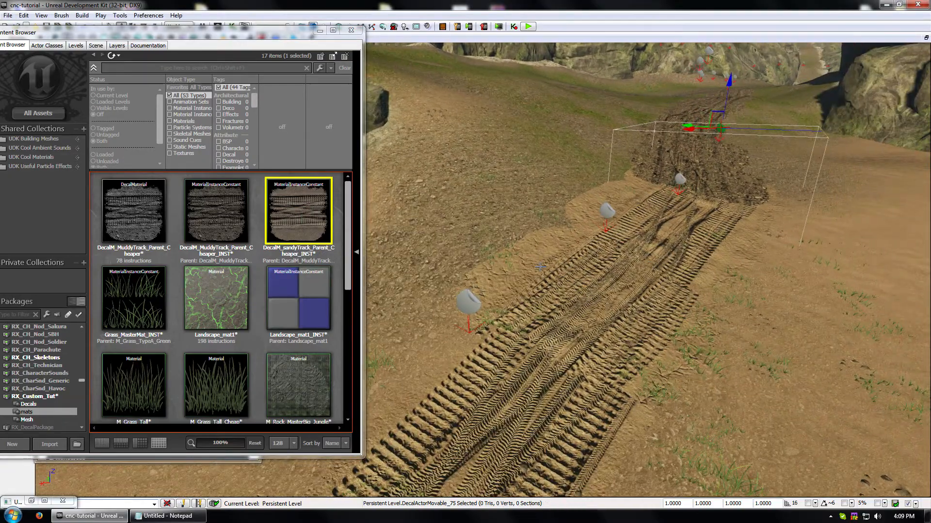
{"action": "mouse_move", "coordinate": [540, 267]}
{"action": "right_mouse_down"}
{"action": "mouse_move", "coordinate": [572, 271]}
{"action": "mouse_move", "coordinate": [537, 261]}
{"action": "right_mouse_up"}
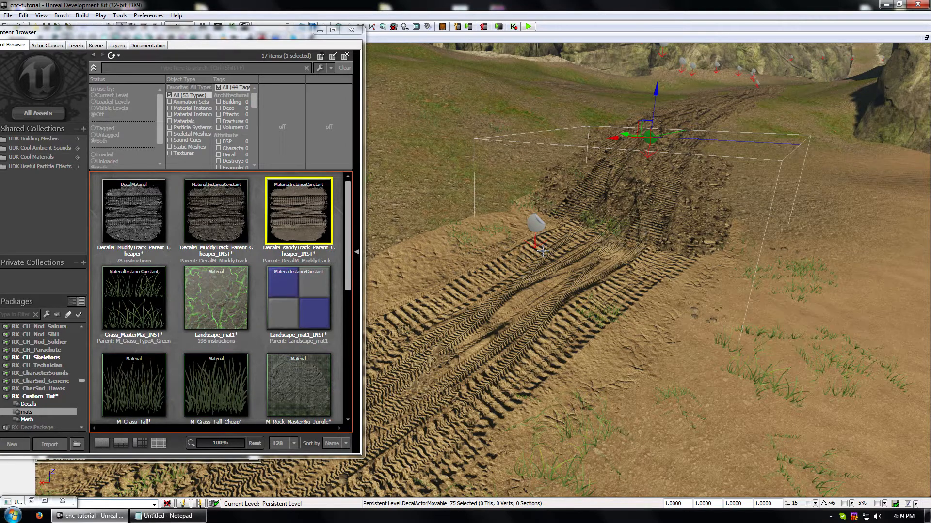
{"action": "right_click_drag", "start_coordinate": [578, 256], "coordinate": [596, 253]}
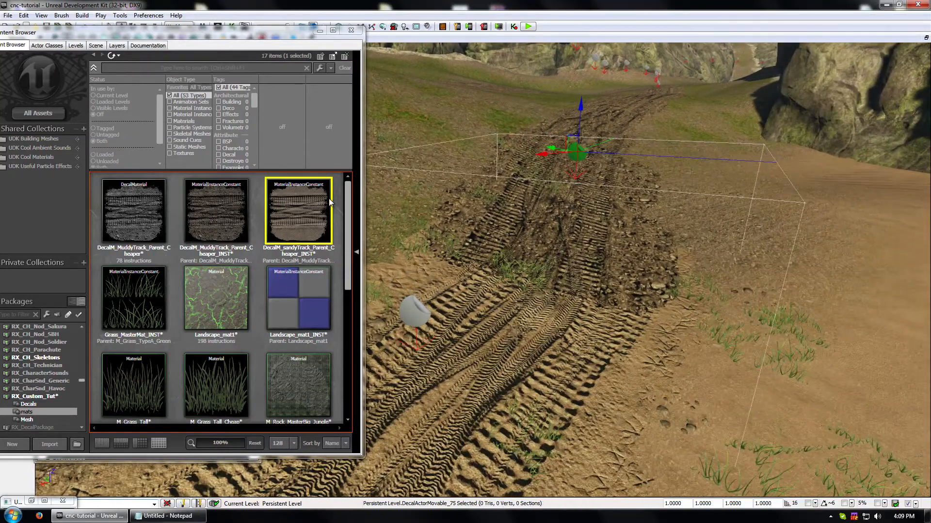
Step: Turn off bEnable_mud-sand_trnasition in DecalM_sandyTrack_Parent_Cheaper_INST and close the instance
{"action": "right_click", "coordinate": [292, 200]}
{"action": "left_click", "coordinate": [281, 199]}
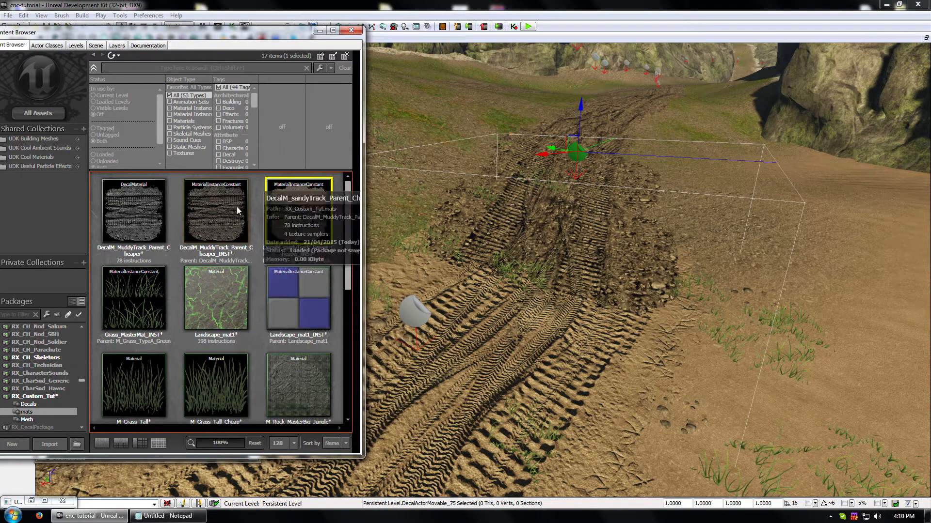
{"action": "double_click", "coordinate": [304, 236]}
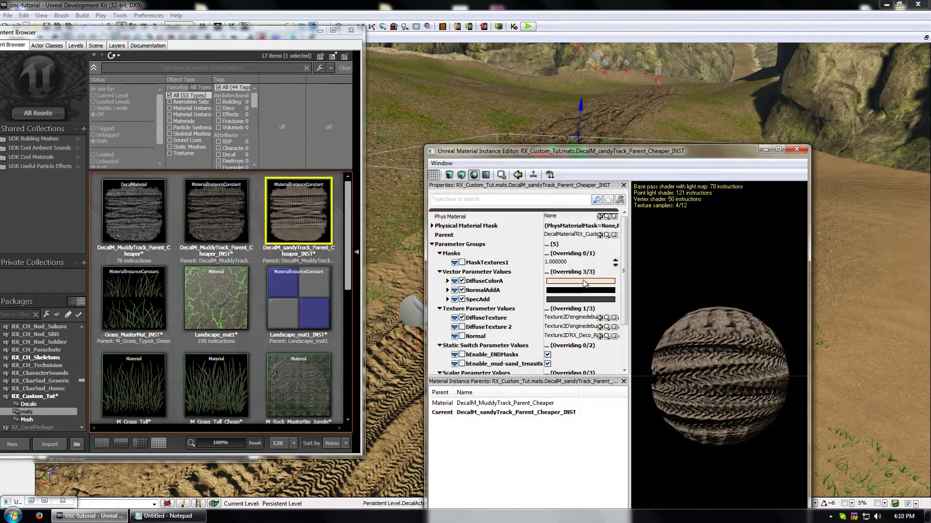
{"action": "left_click", "coordinate": [548, 364]}
{"action": "left_click", "coordinate": [802, 150]}
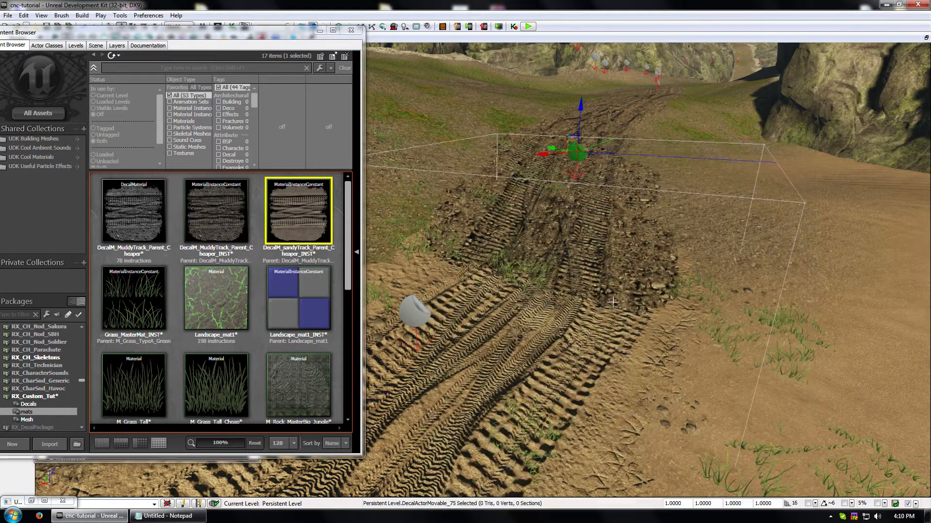
Step: Copy the DecalM_sandyTrack_Parent_Cheaper_INST instance within the mats group as DecalM_sandymudTrack_Parent_Cheaper_INST
{"action": "right_click_drag", "start_coordinate": [610, 299], "coordinate": [580, 300]}
{"action": "right_click", "coordinate": [300, 217]}
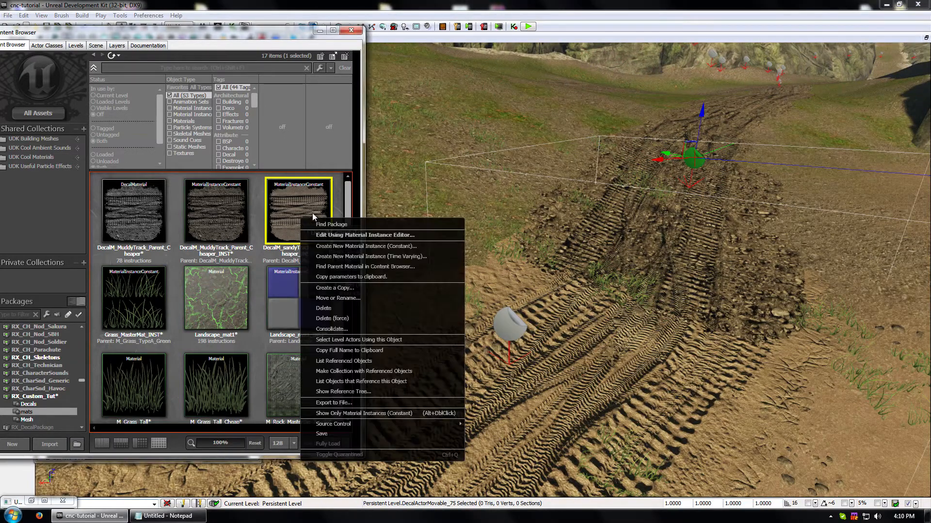
{"action": "left_click", "coordinate": [344, 286]}
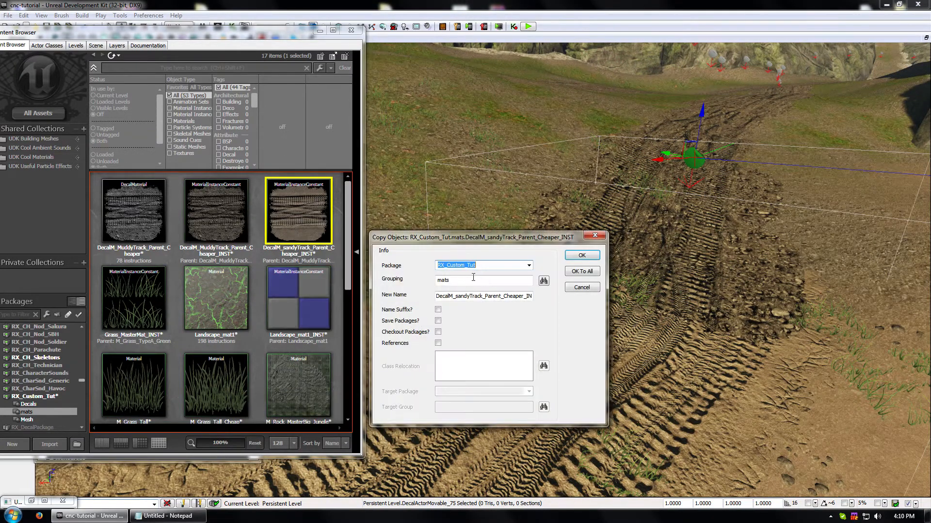
{"action": "left_click", "coordinate": [479, 264]}
{"action": "left_click", "coordinate": [516, 298]}
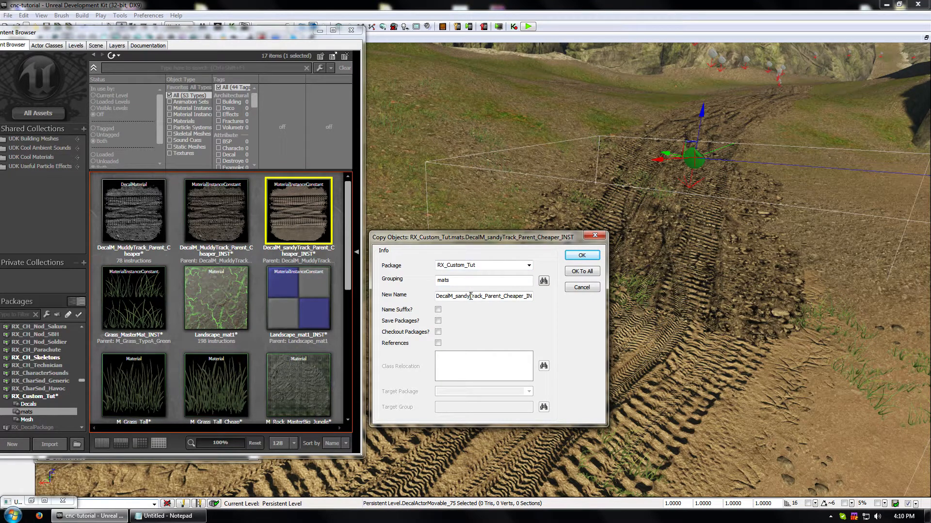
{"action": "type", "text": "mud"}
{"action": "left_click", "coordinate": [582, 256]}
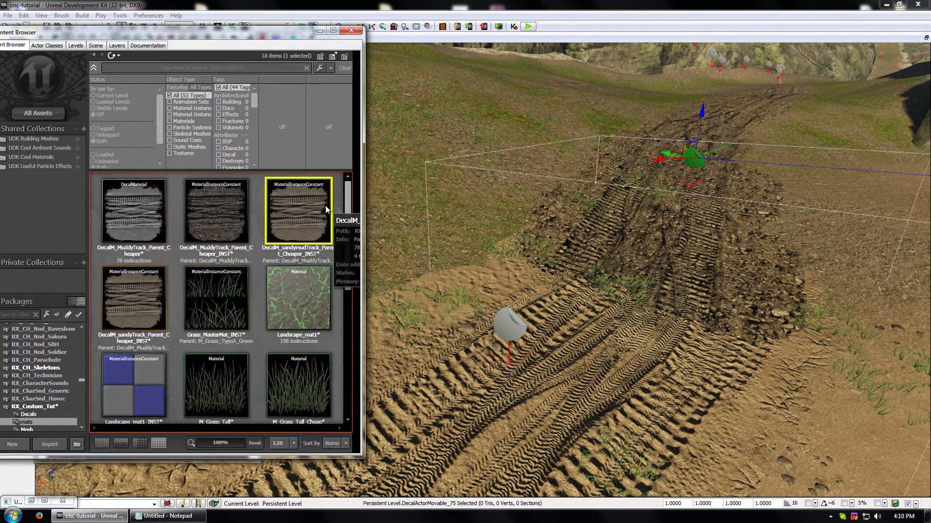
Step: Check the static switch parameters of the sandymud track instance and the sandy track instance
{"action": "double_click", "coordinate": [324, 210]}
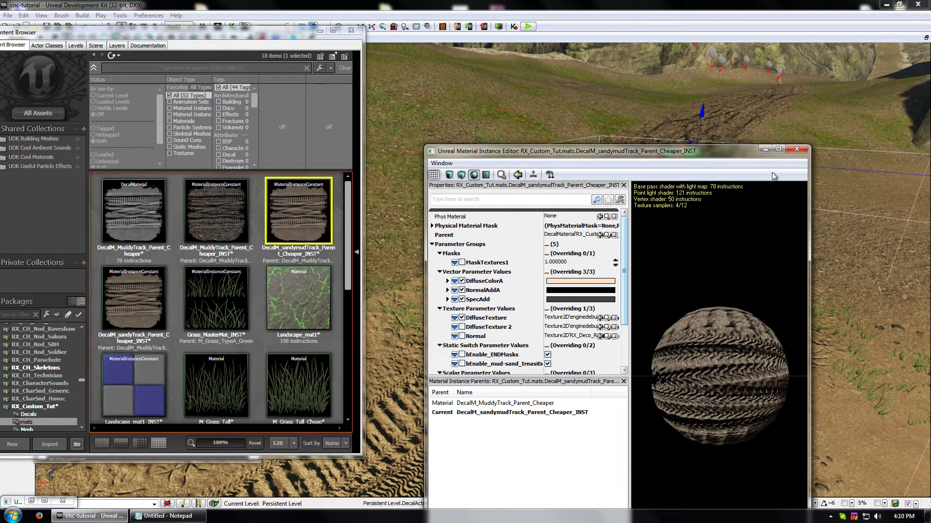
{"action": "left_click", "coordinate": [797, 149]}
{"action": "double_click", "coordinate": [128, 292]}
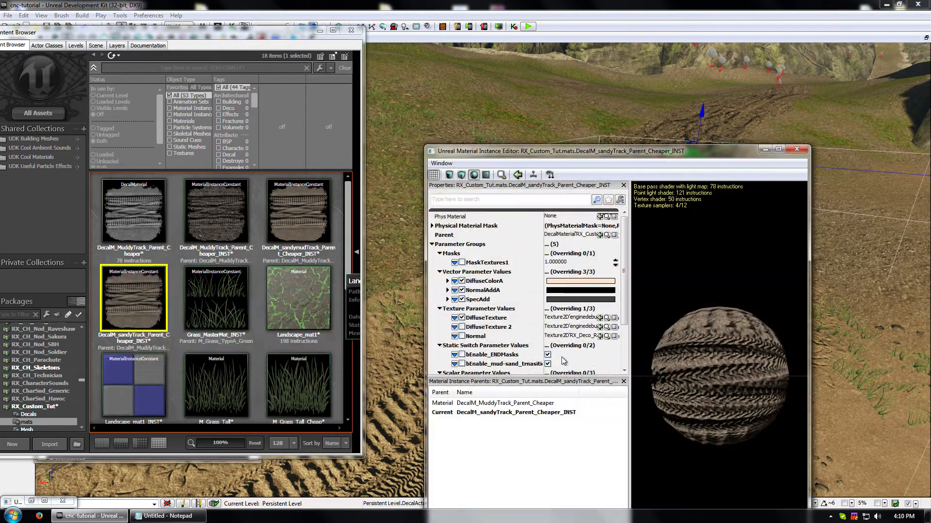
{"action": "left_click", "coordinate": [797, 150]}
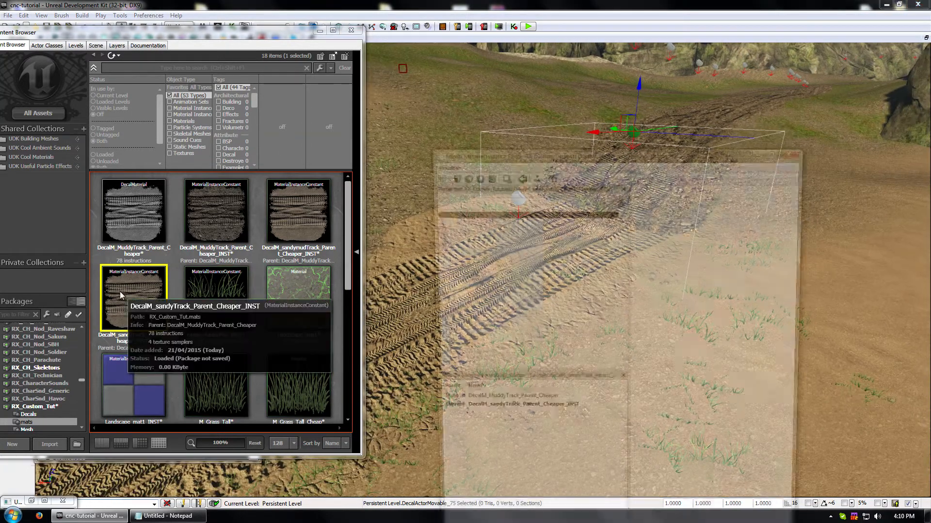
Step: Override bEnable_mud-sand_trnasition as off in DecalM_sandyTrack_Parent_Cheaper_INST, and reopen the instance to check the setting before closing it
{"action": "double_click", "coordinate": [120, 292]}
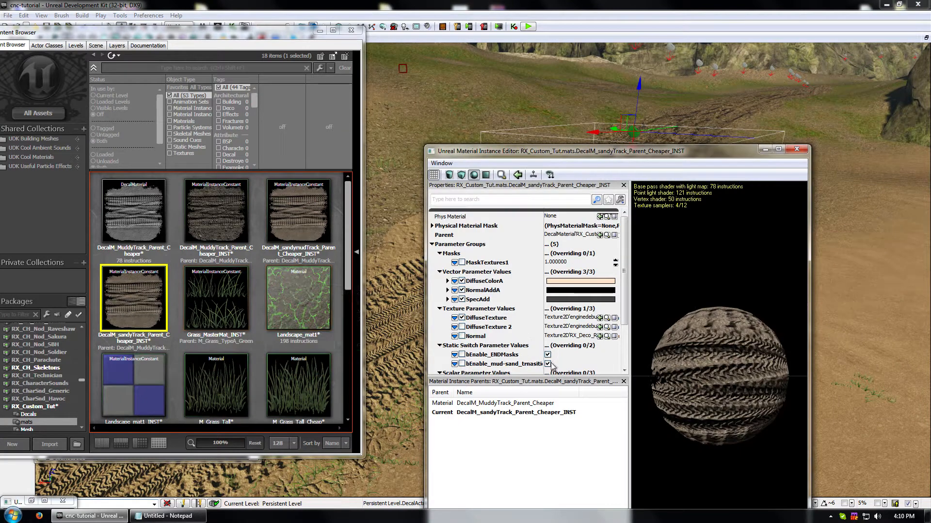
{"action": "left_click", "coordinate": [479, 364]}
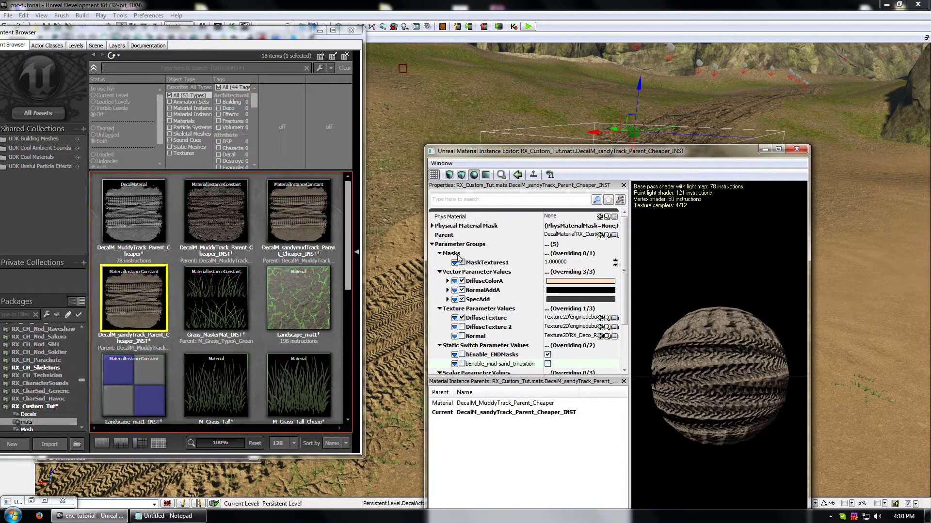
{"action": "left_click", "coordinate": [462, 364]}
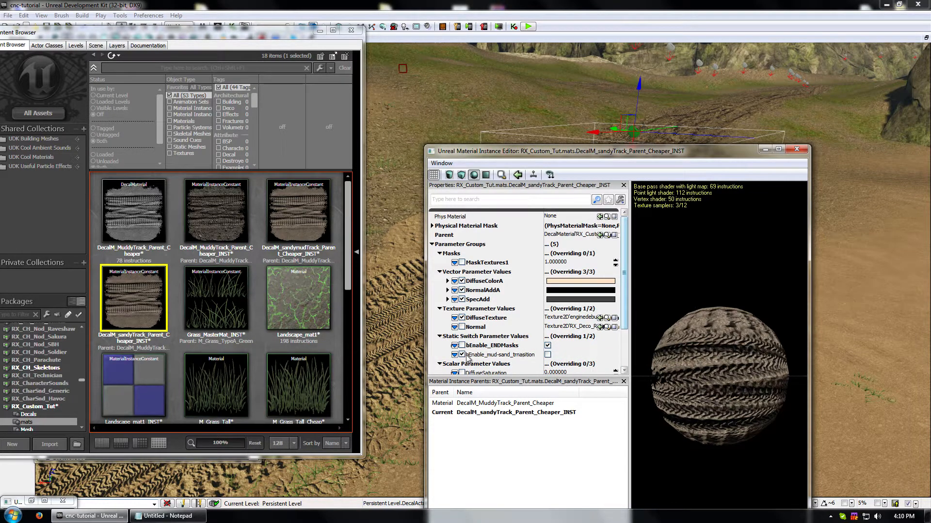
{"action": "left_click", "coordinate": [797, 149]}
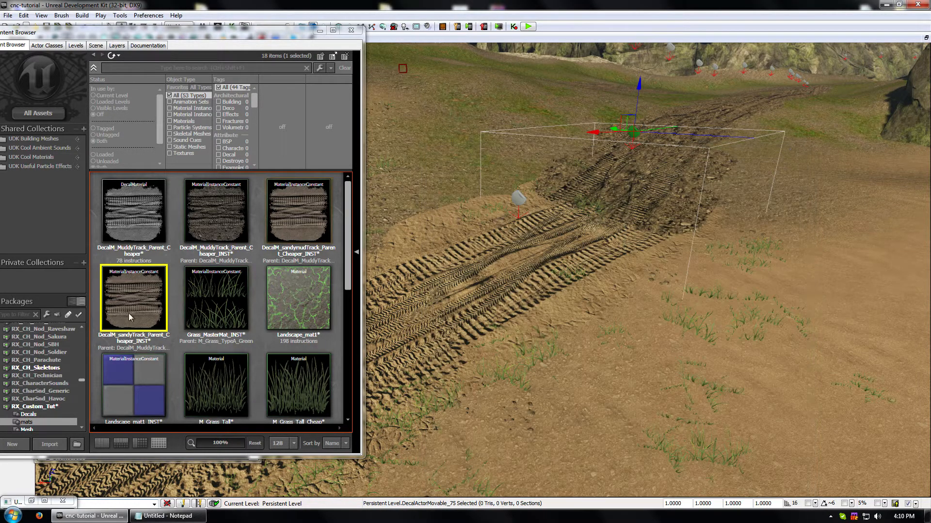
{"action": "double_click", "coordinate": [144, 313]}
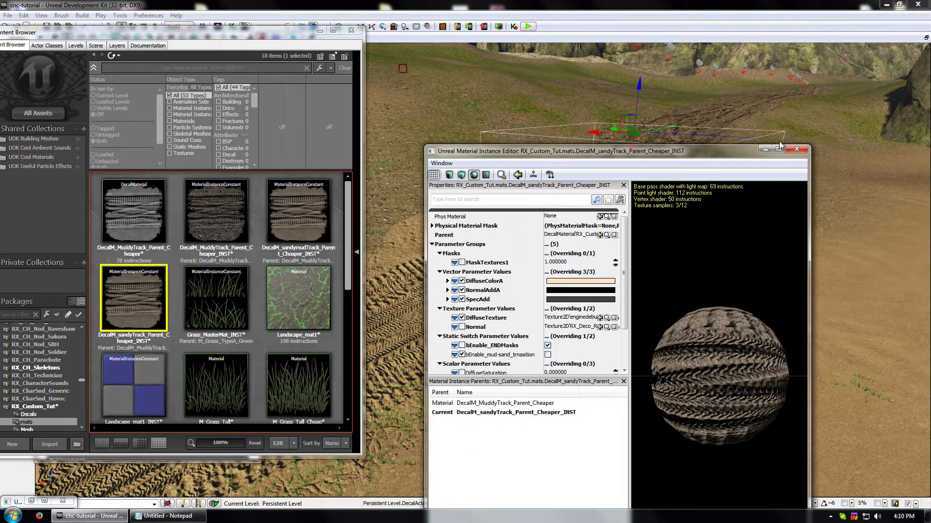
{"action": "left_click", "coordinate": [796, 149]}
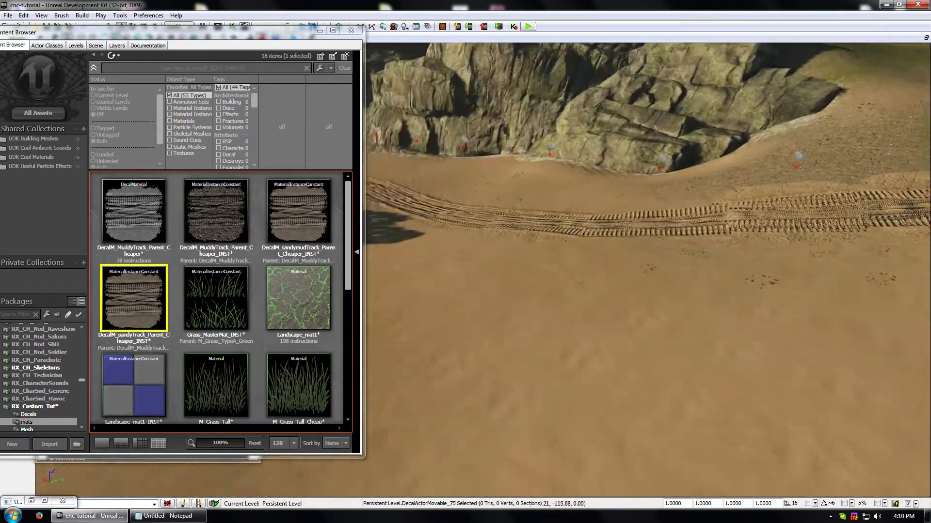
Step: Select the sandymud instance and the sandy track decal near the muddy junction, and check the instance's parameters
{"action": "right_click_drag", "start_coordinate": [529, 156], "coordinate": [625, 152]}
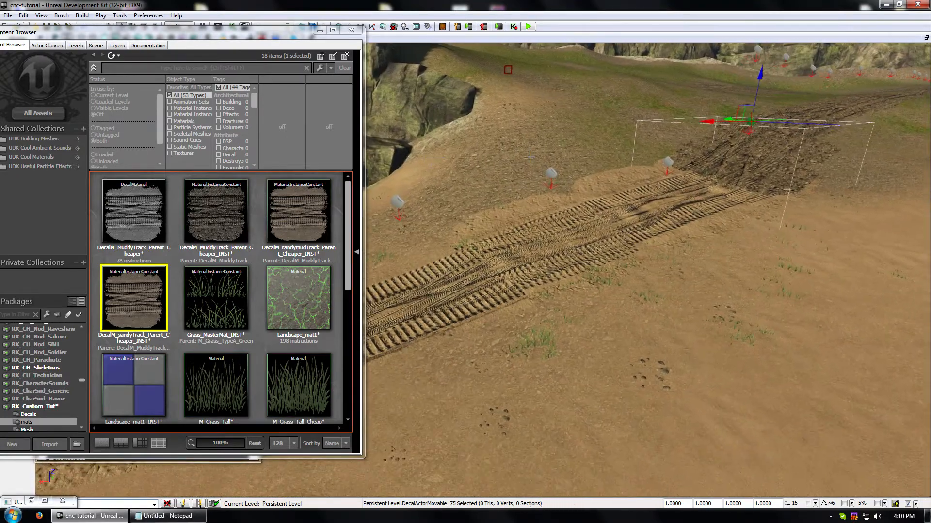
{"action": "left_click", "coordinate": [304, 216]}
{"action": "double_click", "coordinate": [553, 172]}
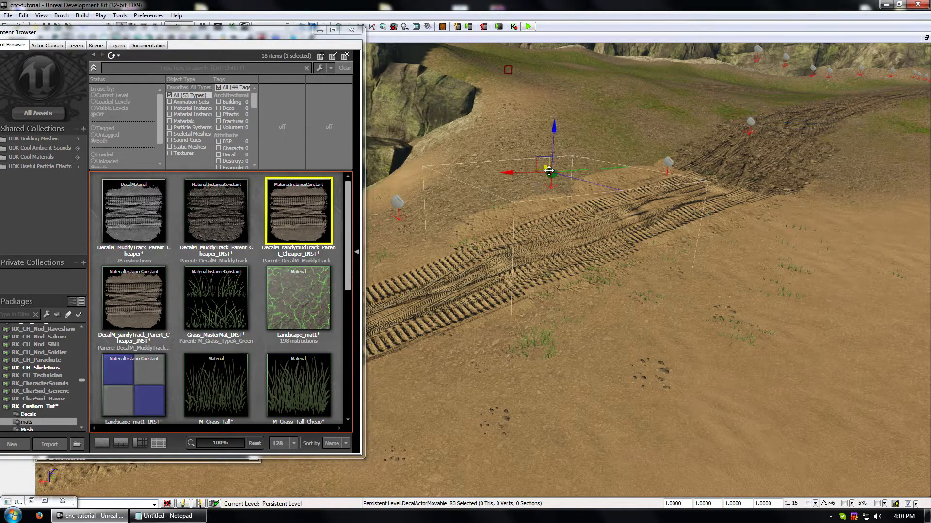
{"action": "left_click", "coordinate": [254, 154]}
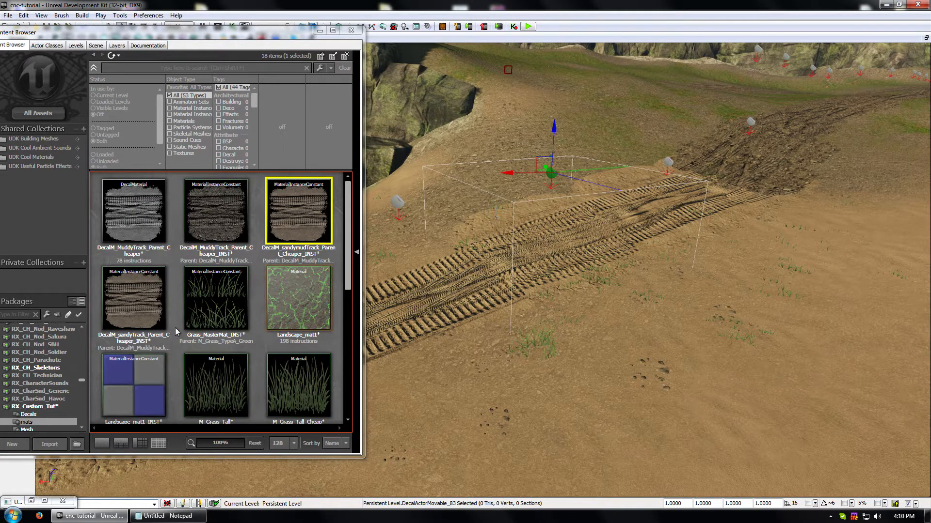
{"action": "double_click", "coordinate": [289, 208]}
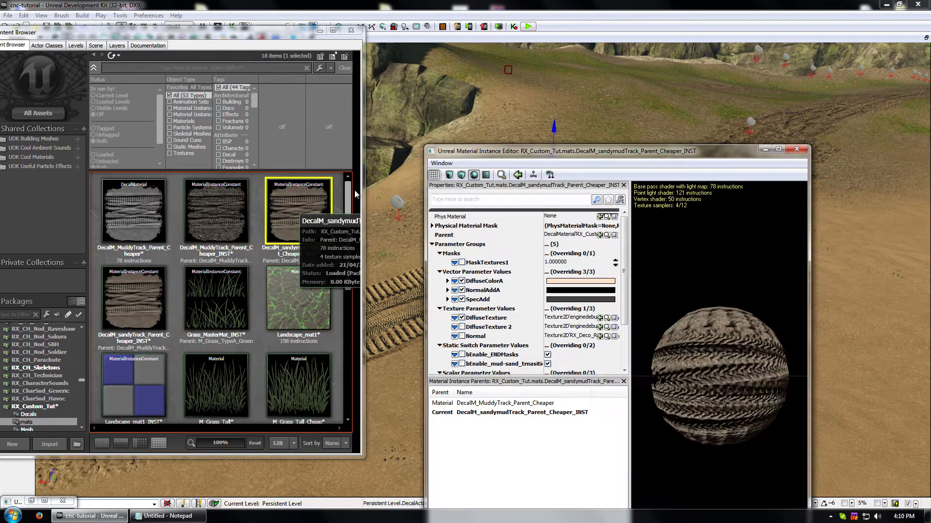
{"action": "left_click", "coordinate": [797, 150]}
Step: Open the DecalM_MuddyTrack_Parent_Cheaper material and trace the diffuse Lerp's Alpha connection to the Multiply above Ground Normals
{"action": "double_click", "coordinate": [110, 207]}
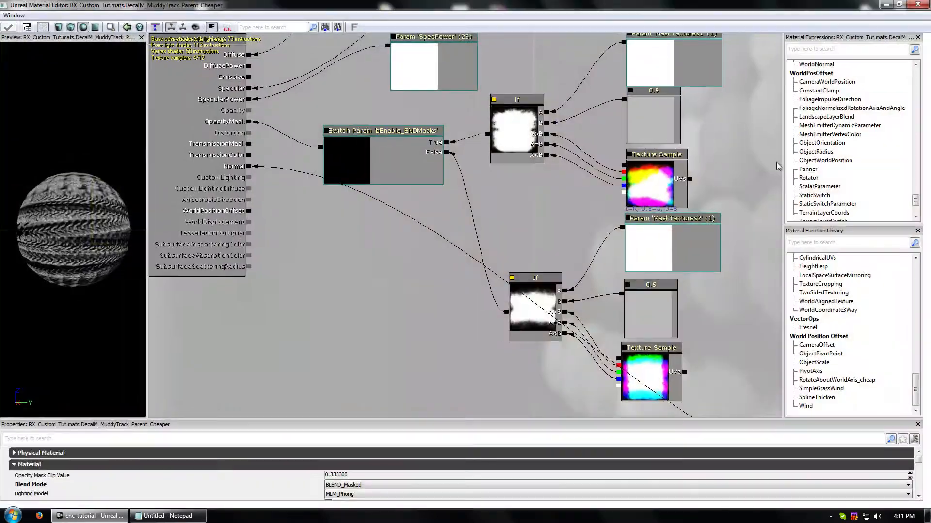
{"action": "left_click_drag", "start_coordinate": [541, 154], "coordinate": [486, 262]}
{"action": "left_click_drag", "start_coordinate": [472, 166], "coordinate": [363, 397]}
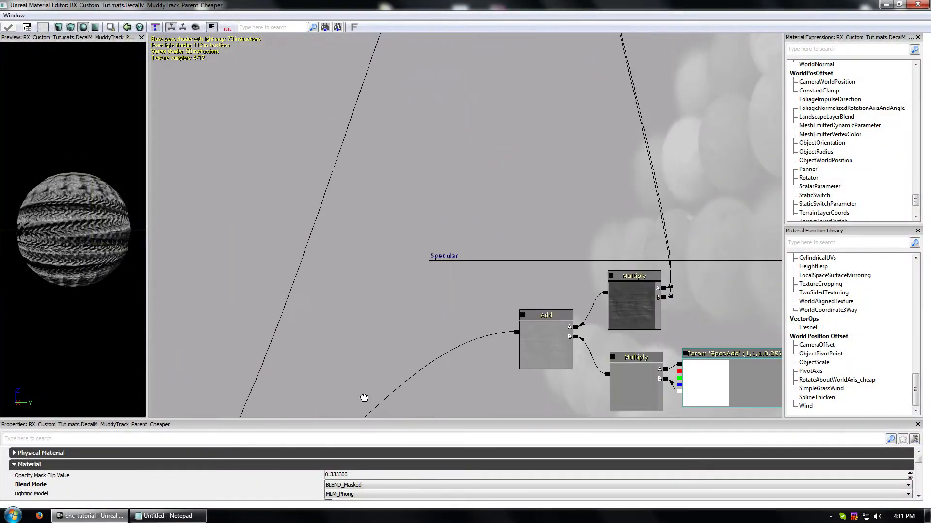
{"action": "scroll", "coordinate": [373, 310], "scroll_direction": "down", "scroll_amount": 3}
{"action": "left_click_drag", "start_coordinate": [495, 175], "coordinate": [364, 419]}
{"action": "left_click_drag", "start_coordinate": [474, 187], "coordinate": [431, 319]}
{"action": "left_click_drag", "start_coordinate": [422, 279], "coordinate": [240, 372]}
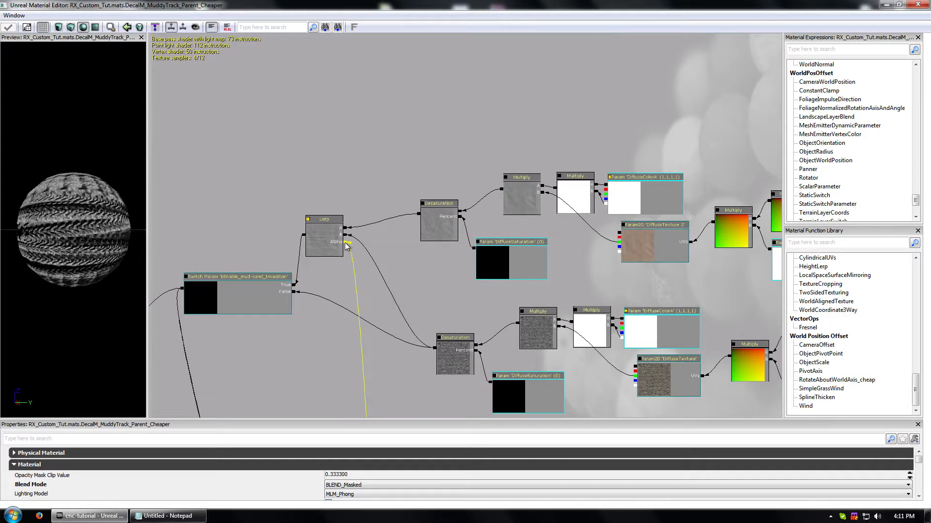
{"action": "left_click_drag", "start_coordinate": [347, 242], "coordinate": [412, 336]}
{"action": "left_click_drag", "start_coordinate": [476, 377], "coordinate": [592, 181]}
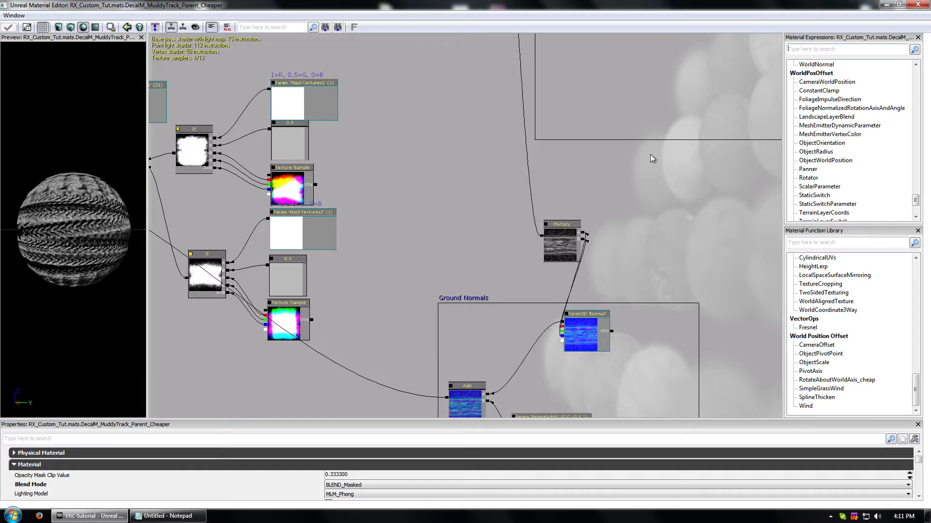
Step: Insert a OneMinus node between the Multiply above Ground Normals and the connection to the diffuse Lerp's Alpha
{"action": "left_click", "coordinate": [560, 254]}
{"action": "left_click_drag", "start_coordinate": [479, 232], "coordinate": [454, 228]}
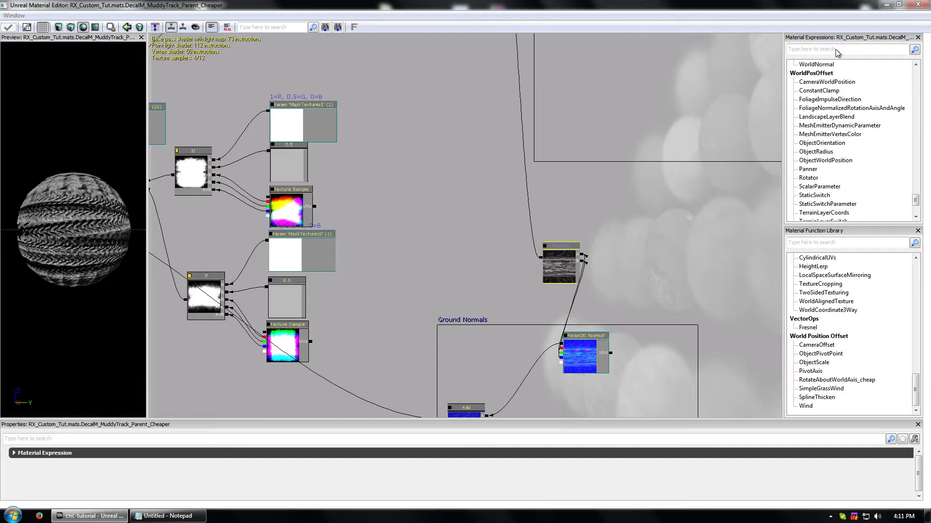
{"action": "left_click", "coordinate": [837, 51]}
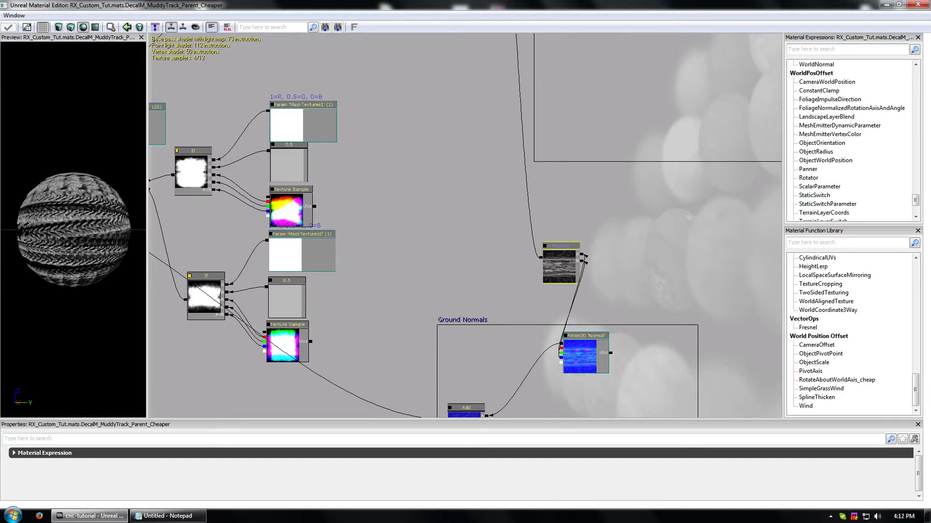
{"action": "type", "text": "1"}
{"action": "key", "text": "BackSpace"}
{"action": "type", "text": "one"}
{"action": "left_click", "coordinate": [808, 76]}
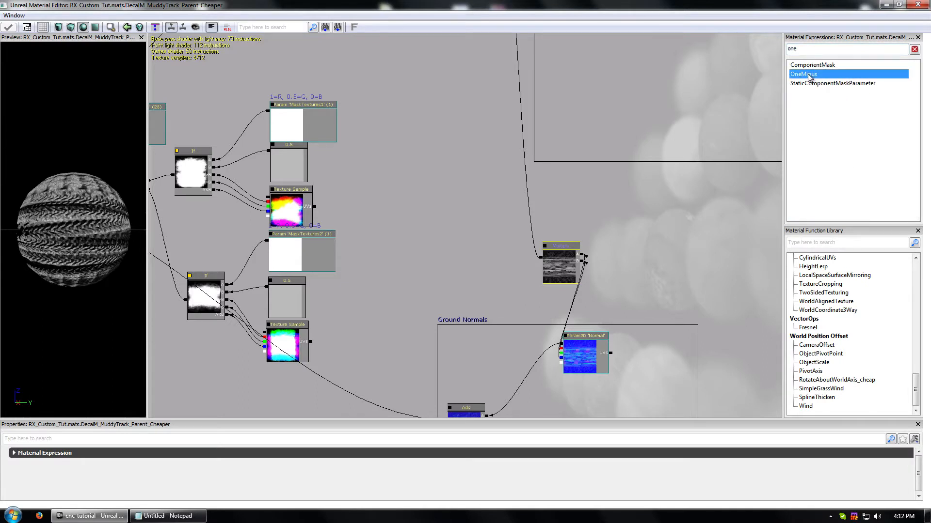
{"action": "left_click_drag", "start_coordinate": [519, 191], "coordinate": [529, 216]}
{"action": "left_click_drag", "start_coordinate": [541, 257], "coordinate": [495, 294]}
{"action": "scroll", "coordinate": [480, 260], "scroll_direction": "up", "scroll_amount": 2}
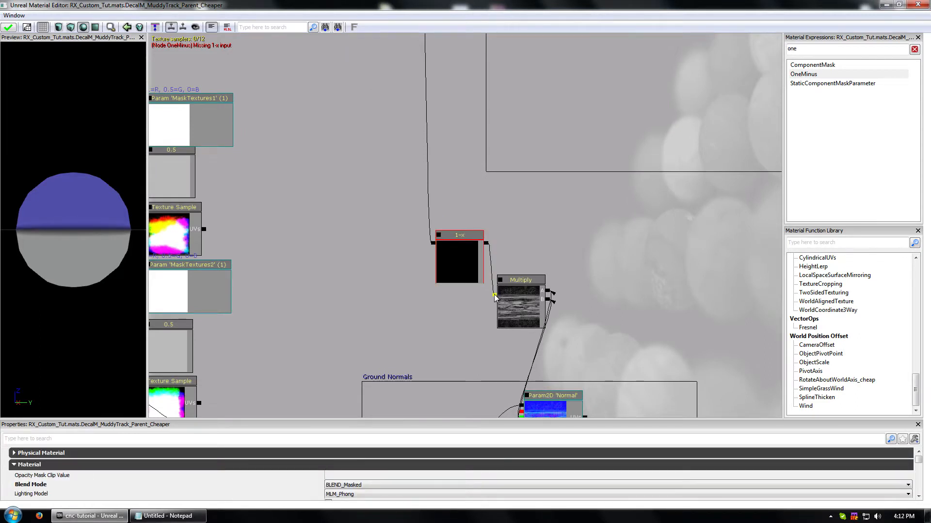
Step: Examine the inverted blend on the preview sphere and the Lerp feeding the bEnable_mud-sand_trnasition switch
{"action": "left_click_drag", "start_coordinate": [87, 207], "coordinate": [87, 235]}
{"action": "left_click_drag", "start_coordinate": [333, 108], "coordinate": [315, 480]}
{"action": "left_click_drag", "start_coordinate": [412, 54], "coordinate": [557, 292]}
{"action": "left_click_drag", "start_coordinate": [617, 195], "coordinate": [482, 232]}
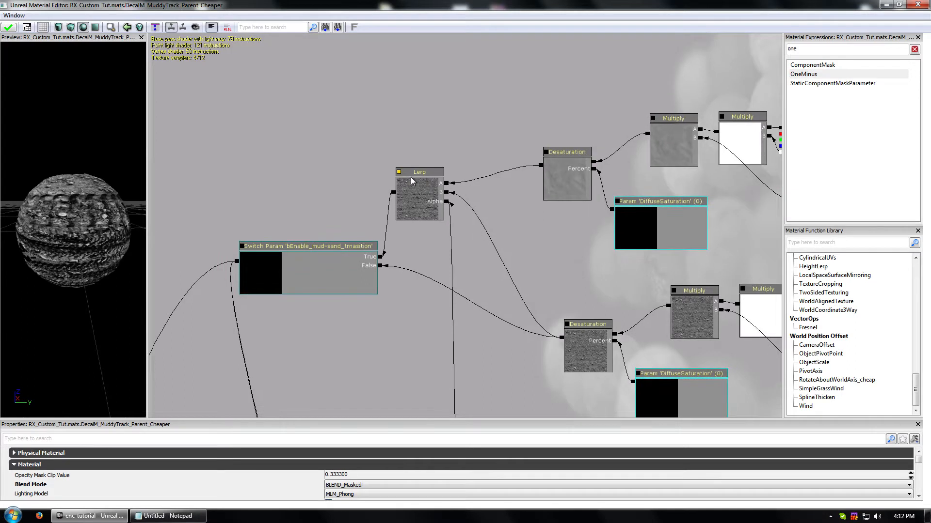
{"action": "scroll", "coordinate": [428, 204], "scroll_direction": "up", "scroll_amount": 1}
{"action": "left_click_drag", "start_coordinate": [498, 271], "coordinate": [447, 262]}
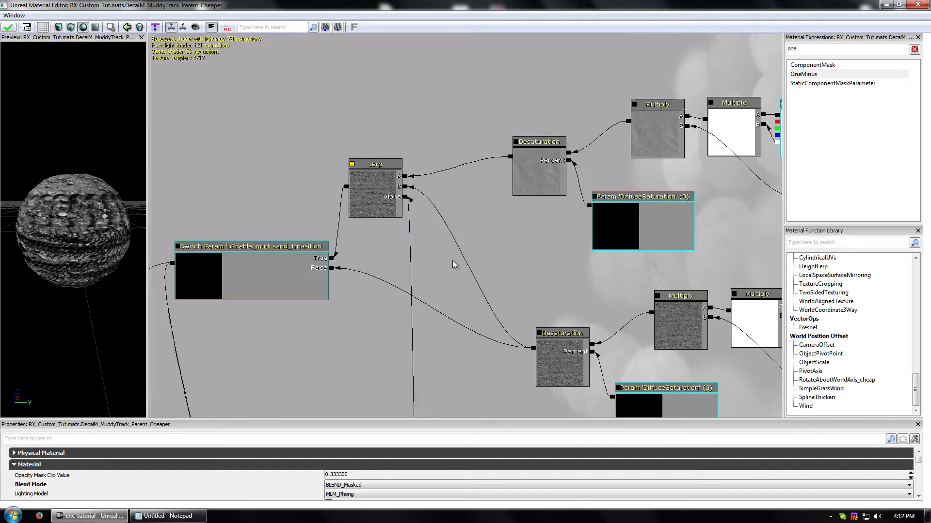
{"action": "left_click_drag", "start_coordinate": [451, 276], "coordinate": [448, 198]}
{"action": "scroll", "coordinate": [448, 198], "scroll_direction": "down", "scroll_amount": 4}
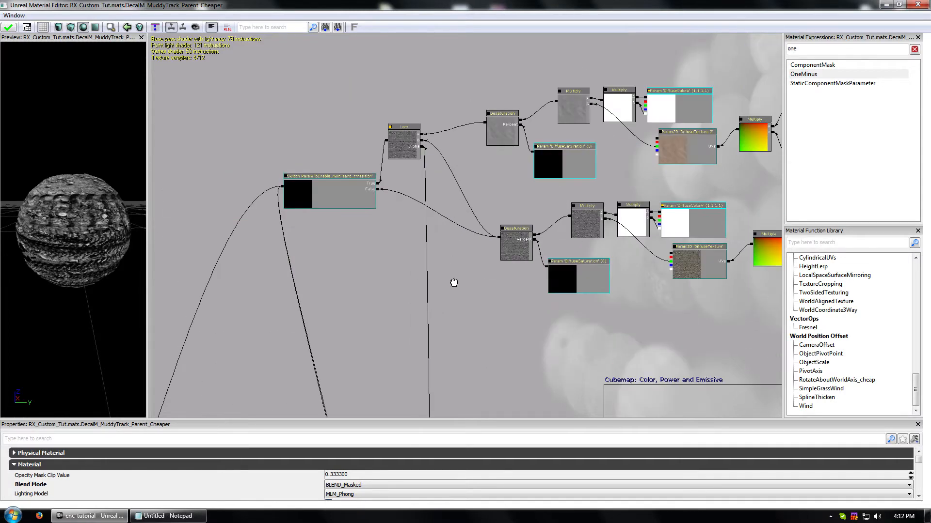
Step: Rename the DiffuseColorA parameter of the DiffuseTexture 2 branch to "DiffuseColor sand" and apply the material changes
{"action": "left_click_drag", "start_coordinate": [454, 283], "coordinate": [277, 364]}
{"action": "scroll", "coordinate": [473, 229], "scroll_direction": "up", "scroll_amount": 4}
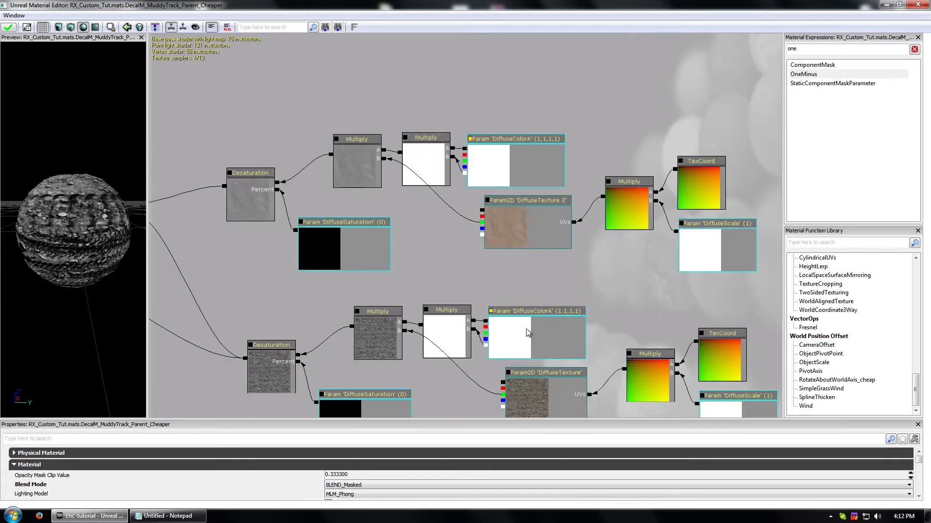
{"action": "left_click", "coordinate": [514, 168]}
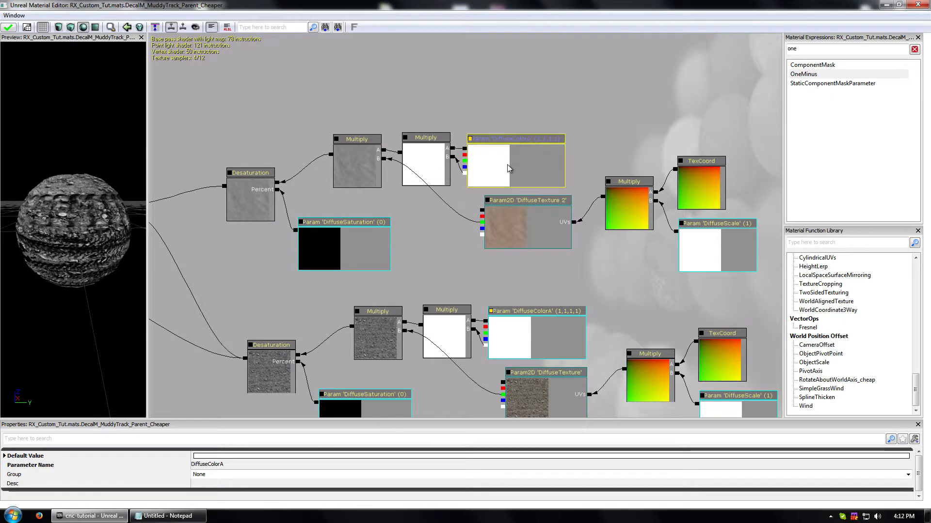
{"action": "double_click", "coordinate": [507, 164]}
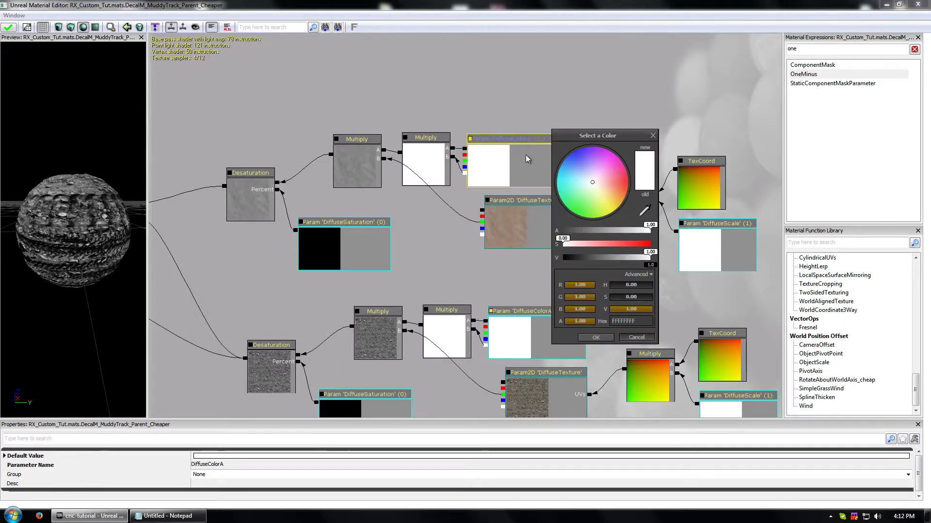
{"action": "key", "text": "Escape"}
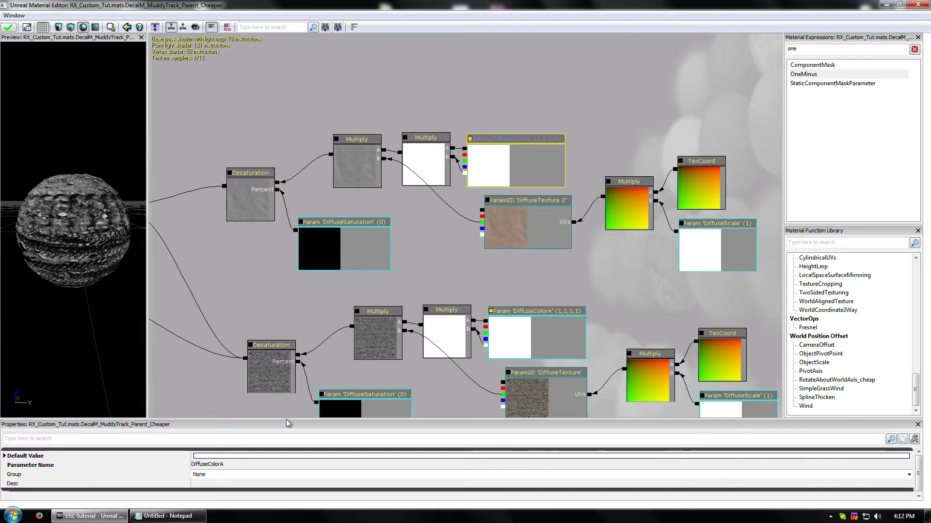
{"action": "key", "text": "BackSpace"}
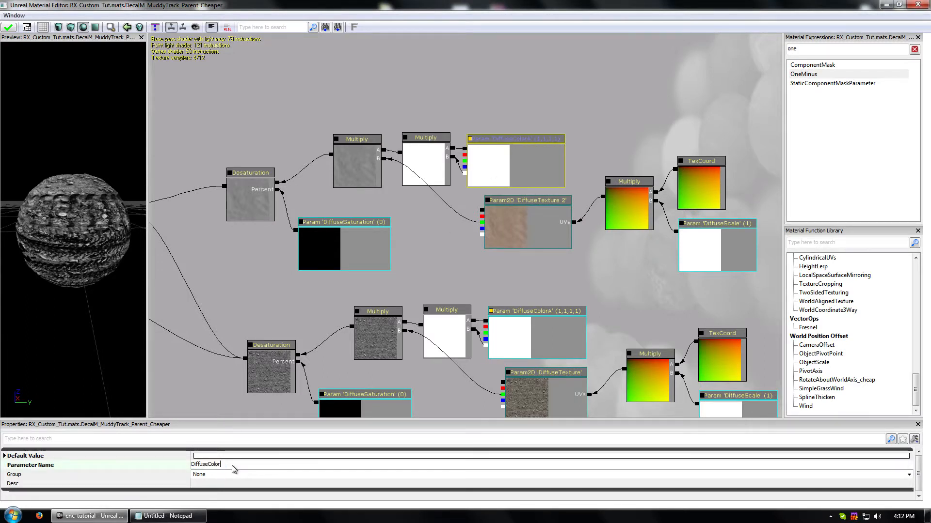
{"action": "type", "text": "sand"}
{"action": "key", "text": "Tab"}
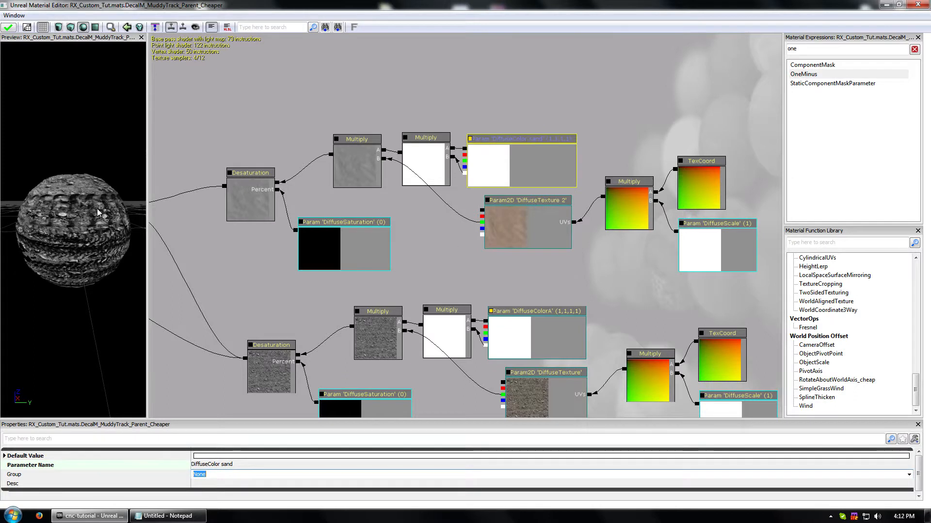
{"action": "left_click", "coordinate": [3, 27]}
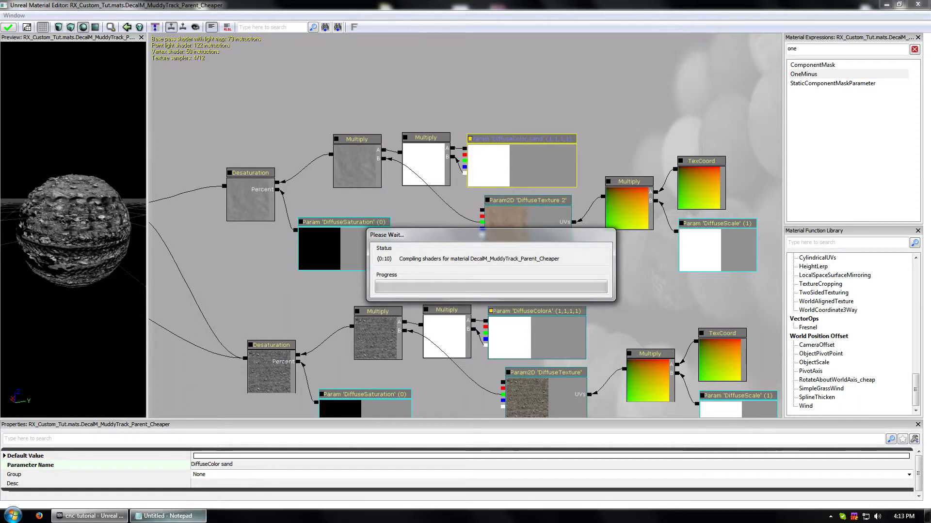
Step: Close the untitled Notepad document without saving its changes
{"action": "right_click", "coordinate": [185, 516]}
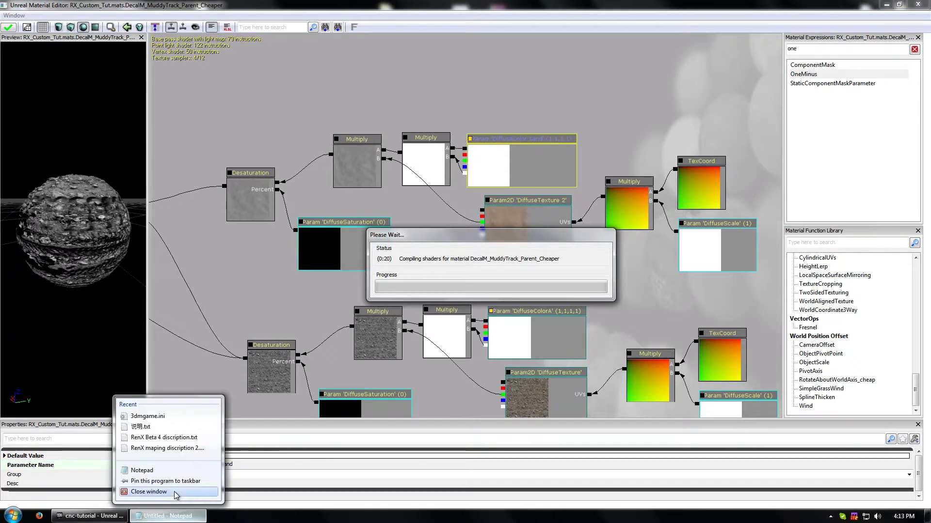
{"action": "left_click", "coordinate": [175, 490]}
{"action": "key", "text": "Tab"}
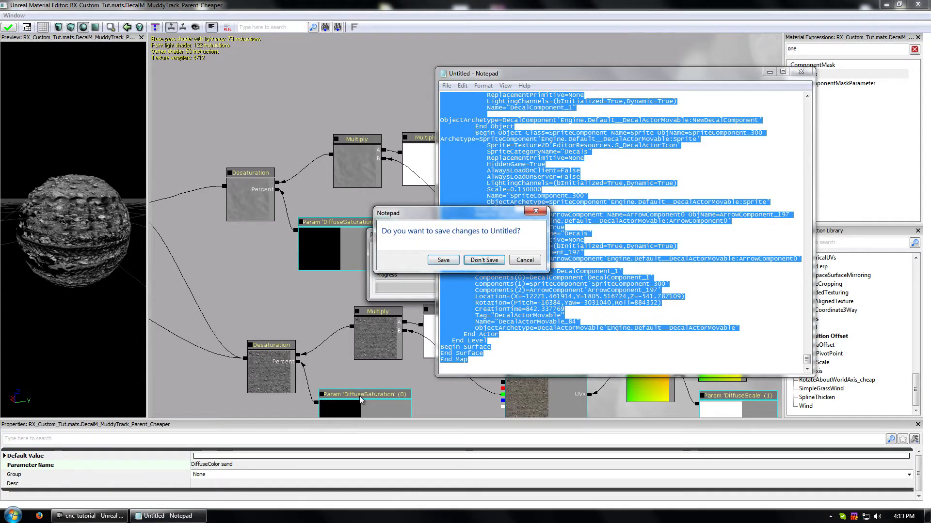
{"action": "key", "text": "Return"}
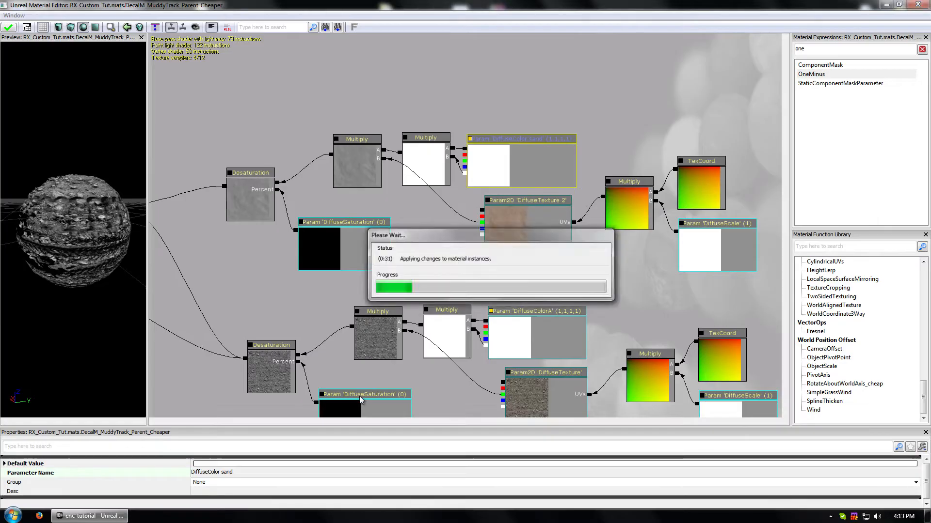
Step: Close the parent material and override bEnable_mud-sand_trnasition as enabled in the DecalM_sandymudTrack_Parent_Cheaper_INST instance
{"action": "left_click", "coordinate": [917, 4]}
{"action": "left_click_drag", "start_coordinate": [586, 270], "coordinate": [577, 209]}
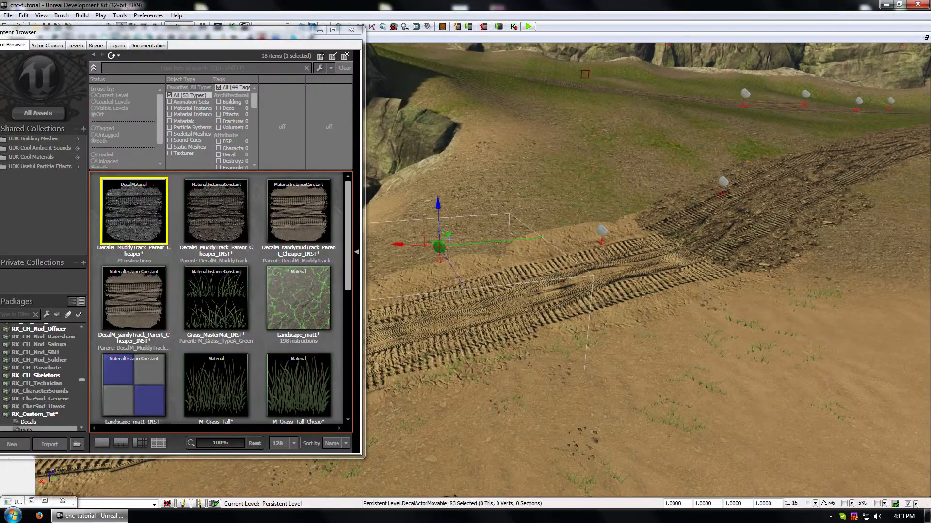
{"action": "left_click", "coordinate": [226, 208]}
{"action": "double_click", "coordinate": [298, 211]}
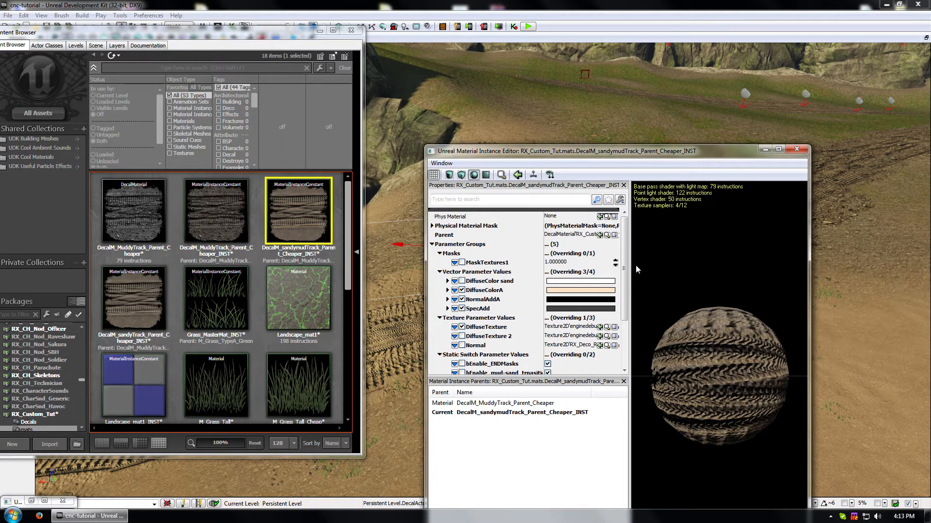
{"action": "left_click", "coordinate": [462, 372]}
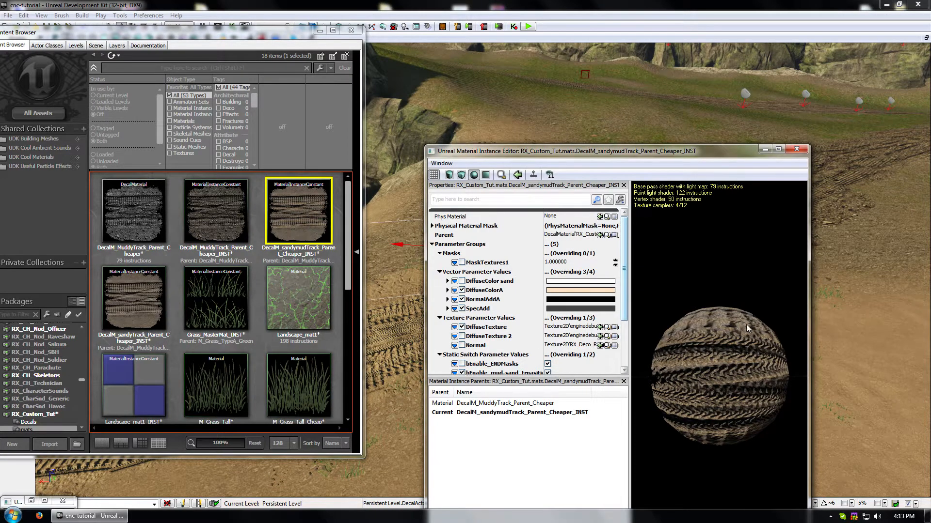
{"action": "left_click_drag", "start_coordinate": [746, 329], "coordinate": [689, 371]}
{"action": "left_click_drag", "start_coordinate": [606, 150], "coordinate": [698, 382]}
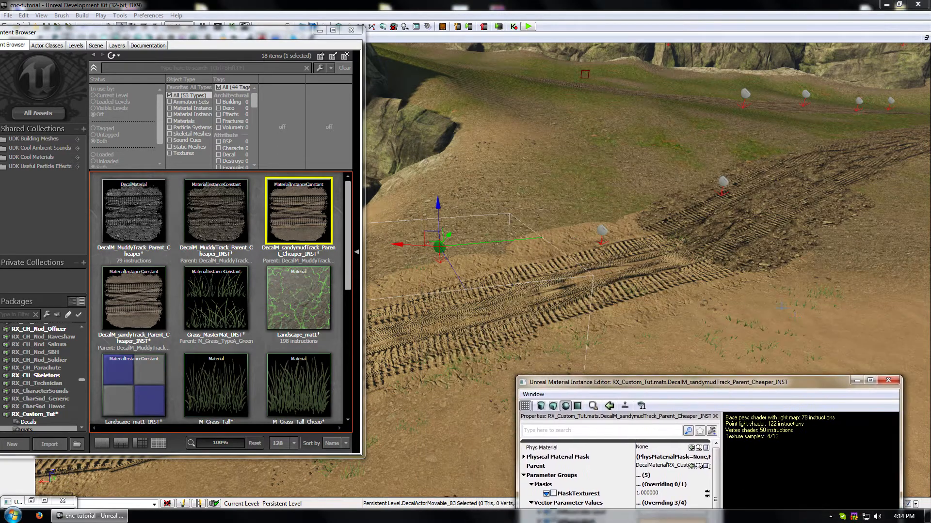
Step: Examine the seam between the sandy and muddy tire track decals up close in the level
{"action": "key", "text": "w"}
{"action": "mouse_move", "coordinate": [698, 310]}
{"action": "right_mouse_down"}
{"action": "mouse_move", "coordinate": [710, 337]}
{"action": "mouse_move", "coordinate": [710, 320]}
{"action": "right_mouse_up"}
{"action": "key", "text": "s"}
{"action": "key", "text": "w"}
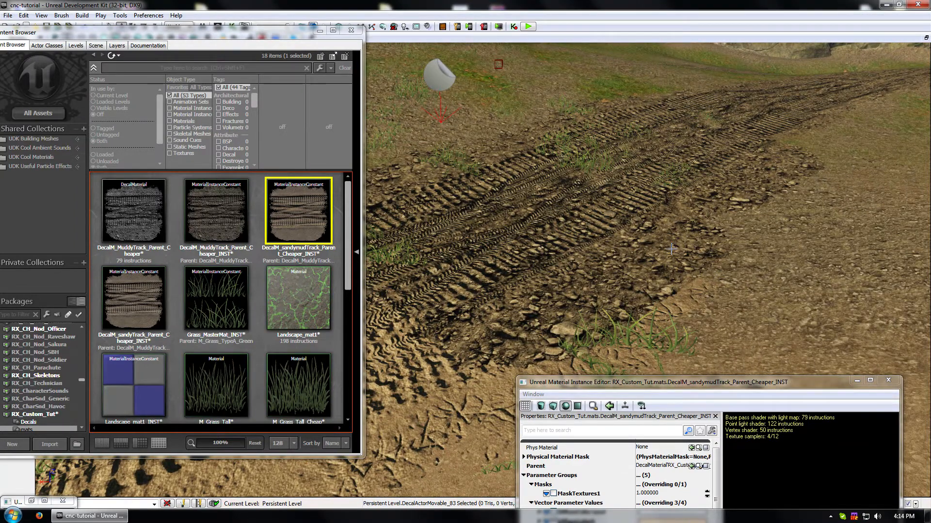
{"action": "left_click_drag", "start_coordinate": [633, 382], "coordinate": [647, 377]}
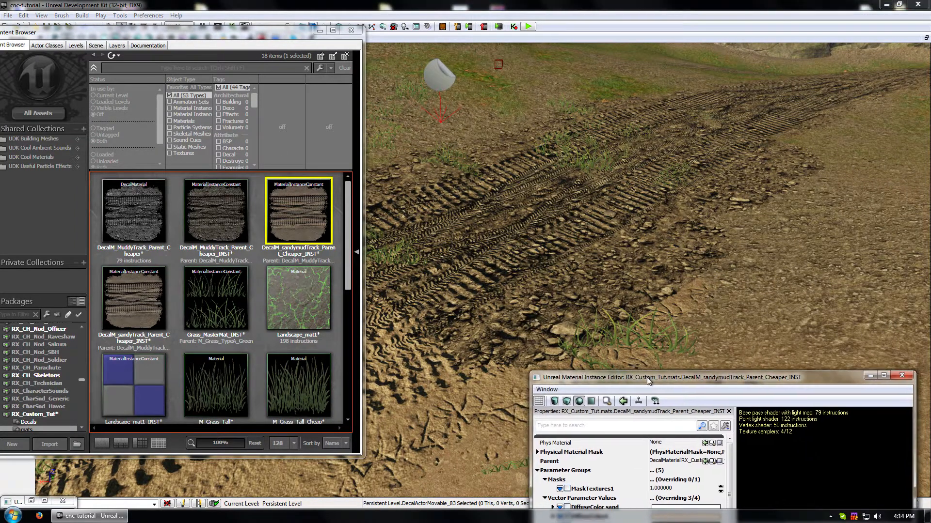
{"action": "right_click_drag", "start_coordinate": [652, 335], "coordinate": [628, 315]}
{"action": "key", "text": "w"}
{"action": "key", "text": "s"}
{"action": "right_click_drag", "start_coordinate": [625, 278], "coordinate": [612, 260]}
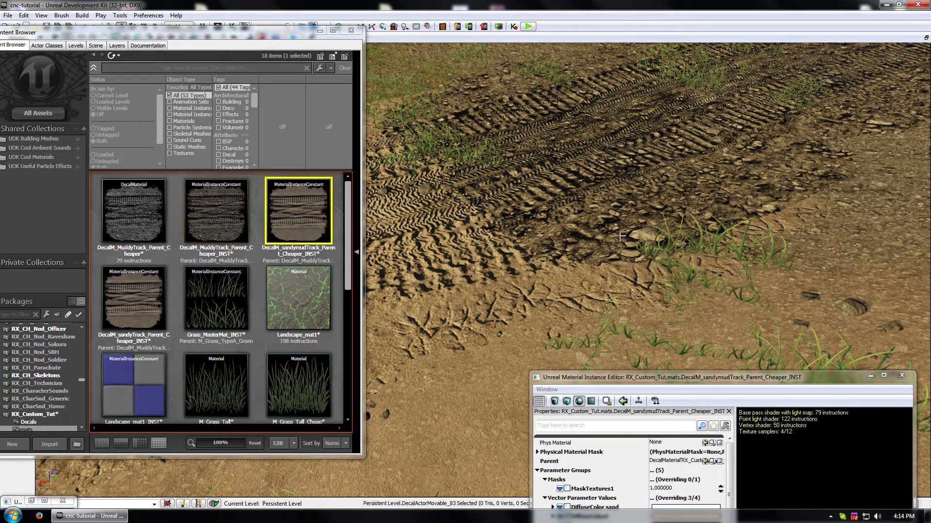
Step: Check the Normal texture parameter and static switches of DecalM_MuddyTrack_Parent_Cheaper_INST and close the instance
{"action": "double_click", "coordinate": [216, 218]}
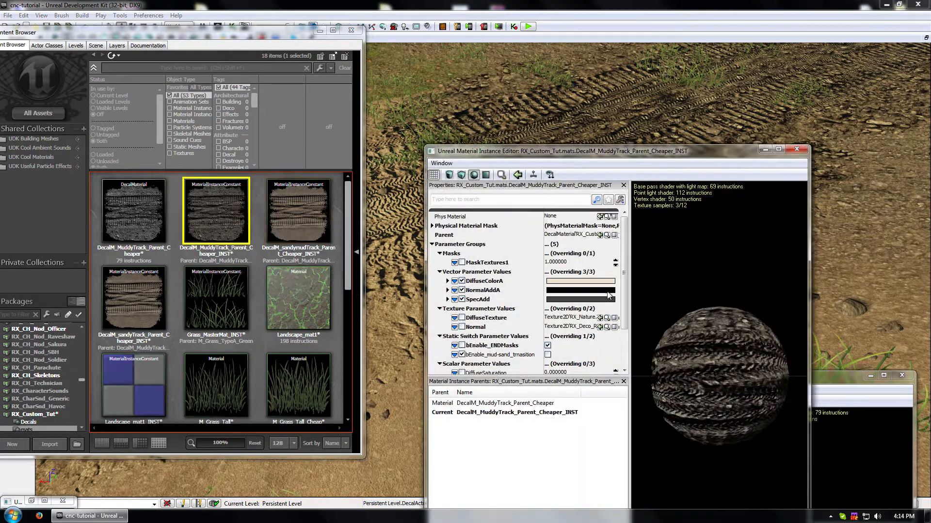
{"action": "left_click_drag", "start_coordinate": [628, 253], "coordinate": [627, 280]}
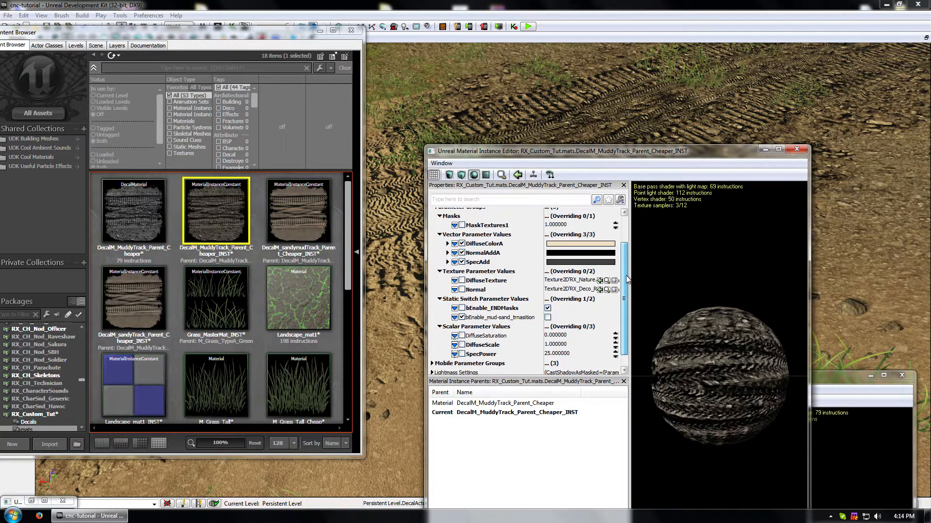
{"action": "left_click", "coordinate": [587, 290]}
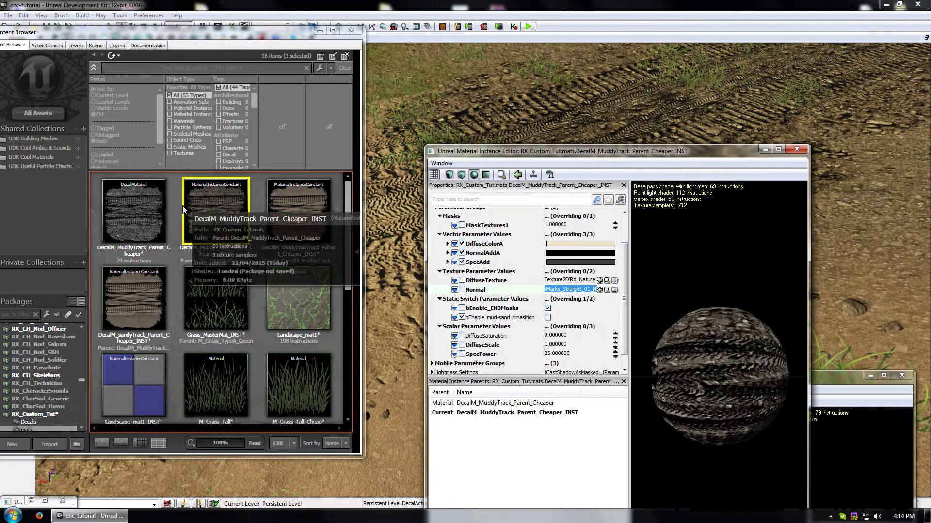
{"action": "left_click", "coordinate": [149, 210]}
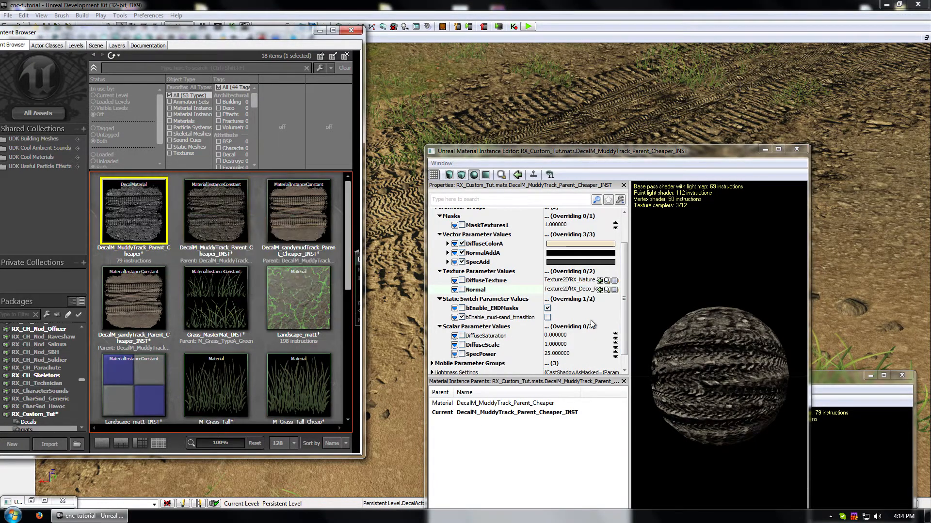
{"action": "left_click", "coordinate": [587, 290]}
{"action": "left_click", "coordinate": [559, 290]}
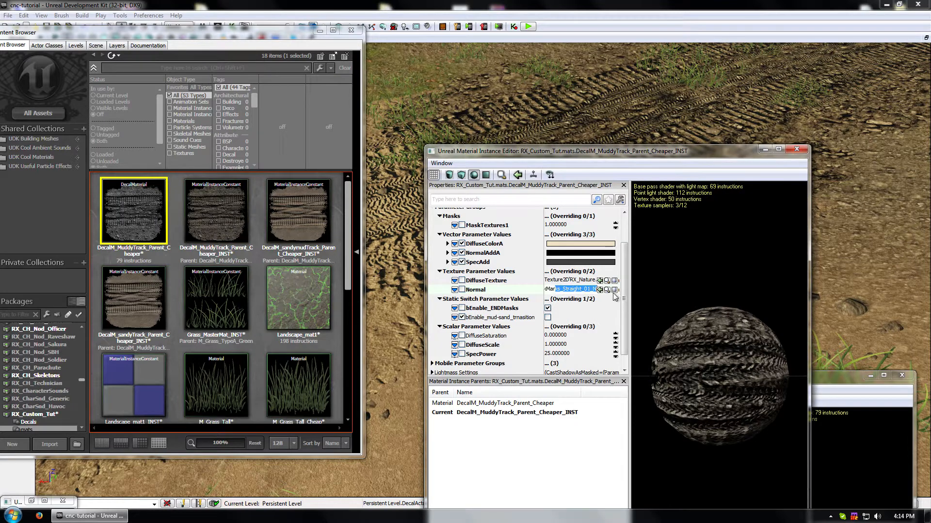
{"action": "left_click", "coordinate": [796, 151]}
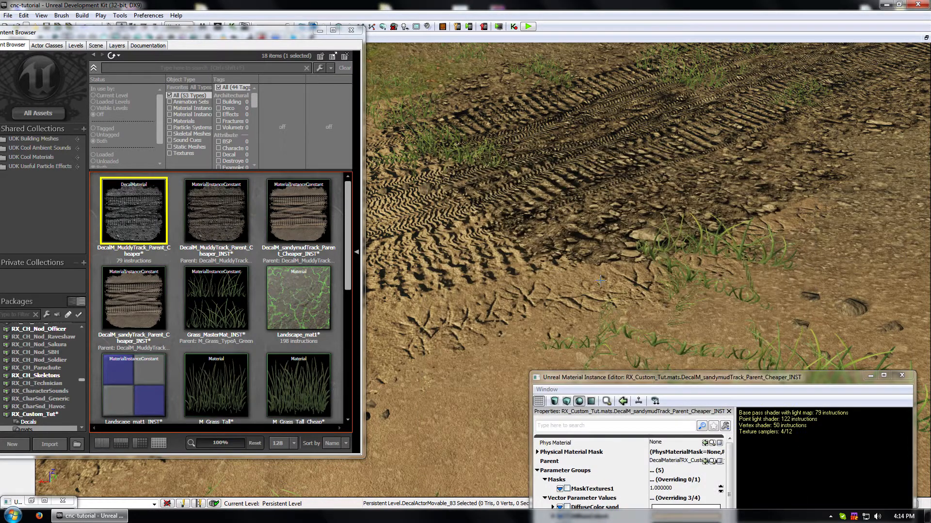
Step: Close the DecalM_sandymudTrack_Parent_Cheaper_INST instance and inspect the muddy tracks beyond the sand junction
{"action": "right_click_drag", "start_coordinate": [584, 319], "coordinate": [531, 283]}
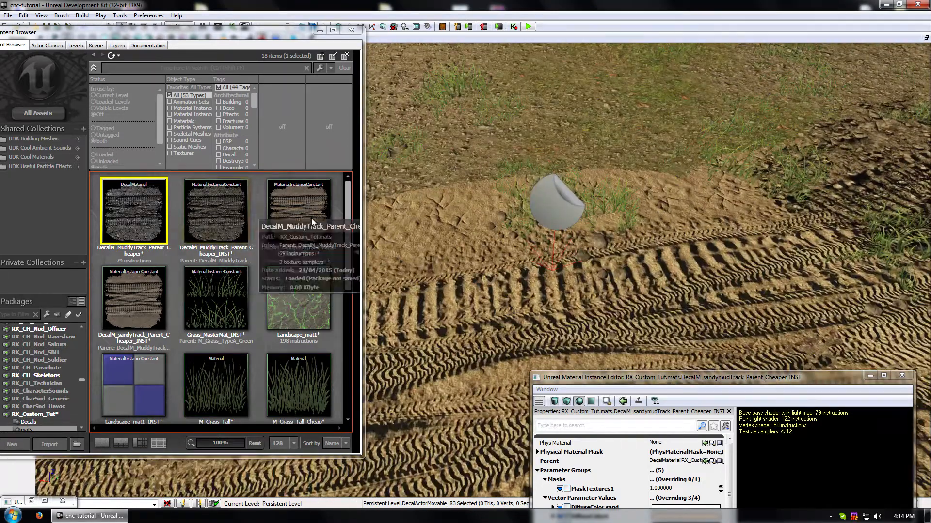
{"action": "left_click_drag", "start_coordinate": [828, 377], "coordinate": [720, 221]}
{"action": "mouse_move", "coordinate": [706, 390]}
{"action": "left_mouse_down"}
{"action": "mouse_move", "coordinate": [696, 371]}
{"action": "mouse_move", "coordinate": [701, 394]}
{"action": "mouse_move", "coordinate": [714, 379]}
{"action": "left_mouse_up"}
{"action": "left_click", "coordinate": [784, 219]}
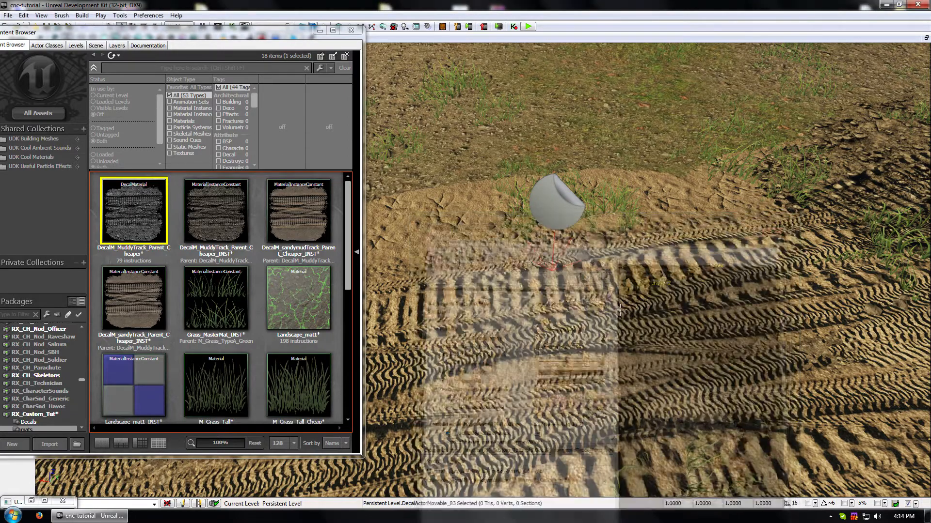
{"action": "right_click_drag", "start_coordinate": [756, 252], "coordinate": [729, 261]}
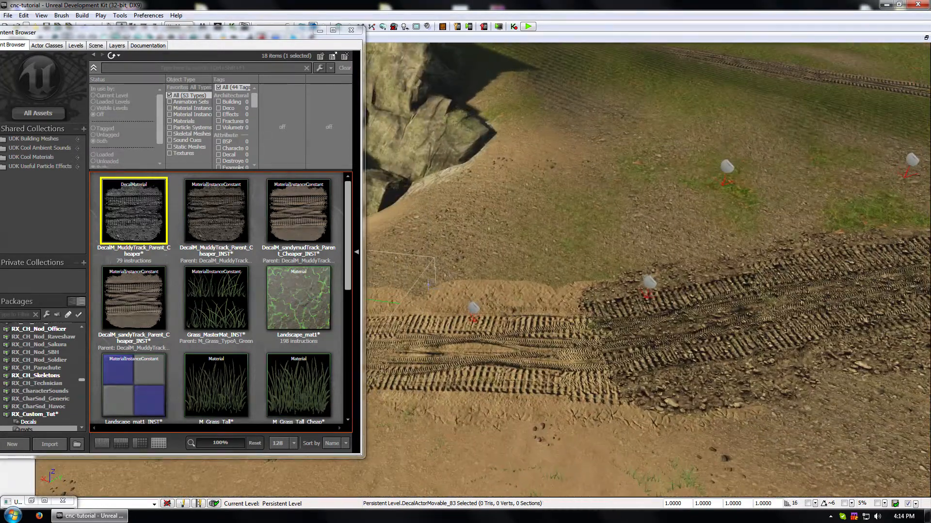
{"action": "left_click", "coordinate": [305, 214]}
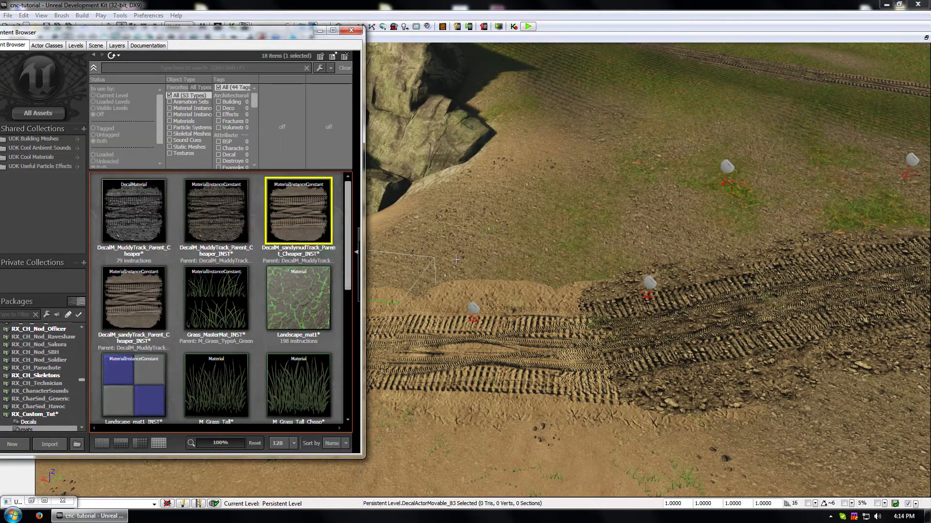
{"action": "right_click_drag", "start_coordinate": [455, 257], "coordinate": [398, 307]}
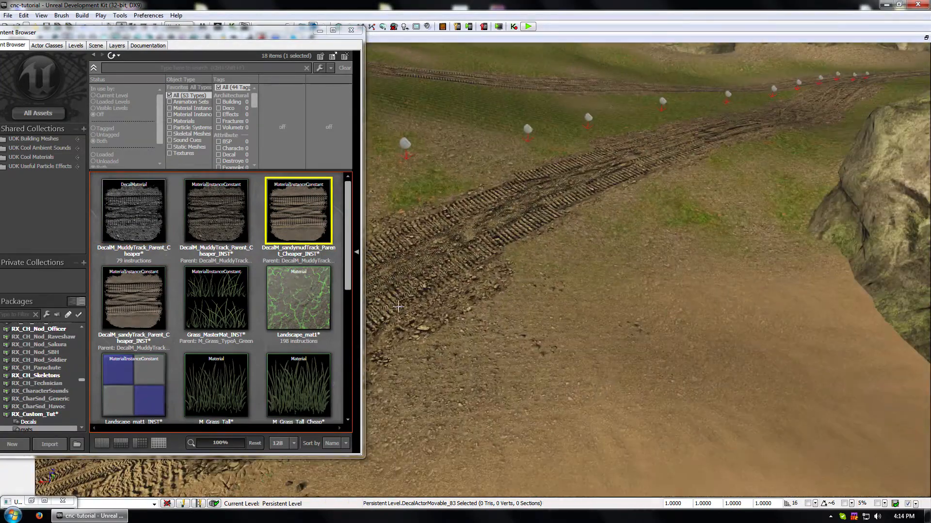
Step: Set DiffuseColorA of DecalM_MuddyTrack_Parent_Cheaper_INST to brightness 1.00 and saturation 0.23
{"action": "double_click", "coordinate": [216, 196]}
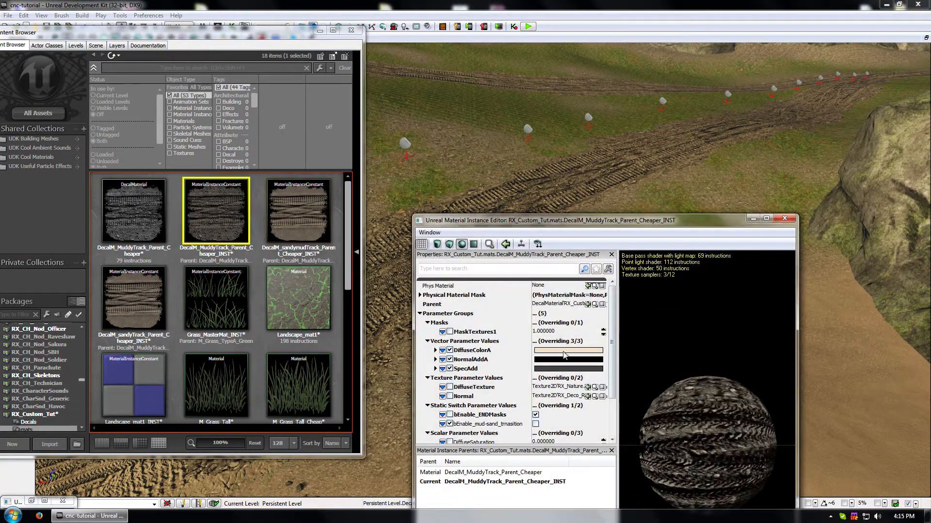
{"action": "left_click", "coordinate": [565, 353]}
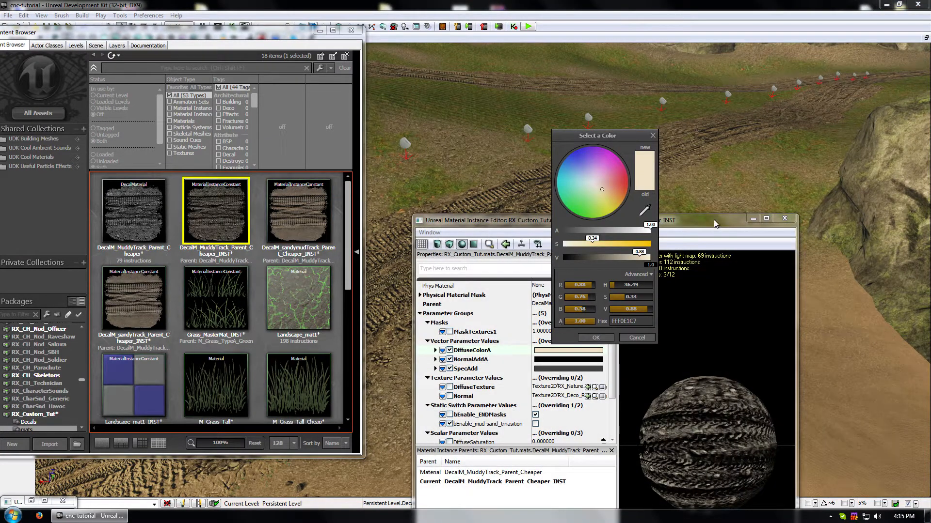
{"action": "left_click_drag", "start_coordinate": [714, 223], "coordinate": [832, 287]}
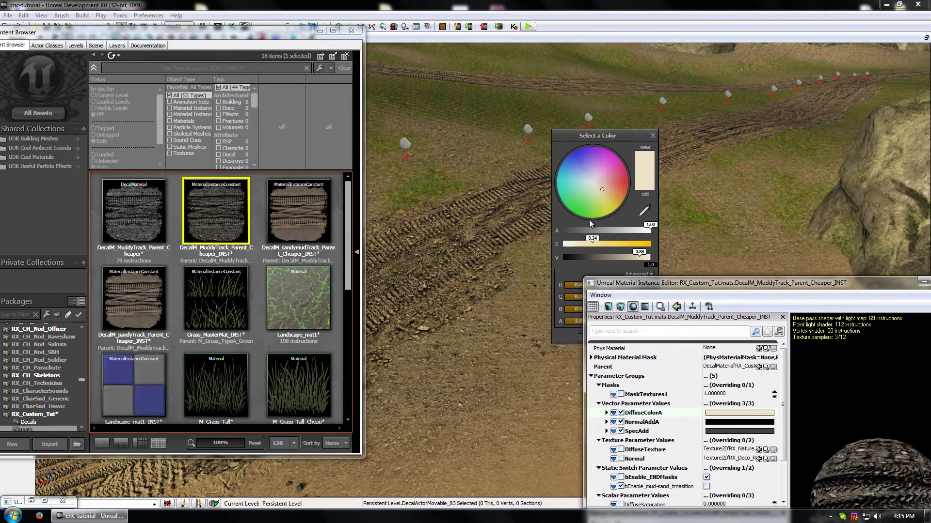
{"action": "left_click_drag", "start_coordinate": [465, 281], "coordinate": [466, 279]}
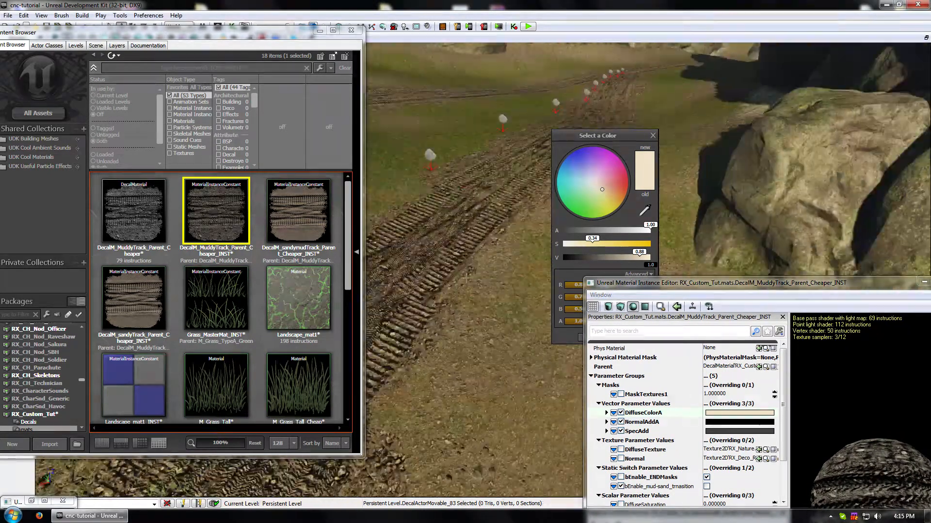
{"action": "left_click_drag", "start_coordinate": [647, 263], "coordinate": [640, 263]}
{"action": "left_click_drag", "start_coordinate": [595, 242], "coordinate": [583, 244]}
Step: Compare the muddy tracks with the terrain and fine-tune DiffuseColorA to hue 46.35 and saturation 0.29
{"action": "left_click_drag", "start_coordinate": [504, 271], "coordinate": [485, 239]}
{"action": "right_click_drag", "start_coordinate": [486, 240], "coordinate": [626, 250]}
{"action": "mouse_move", "coordinate": [466, 360]}
{"action": "right_mouse_down"}
{"action": "mouse_move", "coordinate": [538, 363]}
{"action": "mouse_move", "coordinate": [463, 368]}
{"action": "right_mouse_up"}
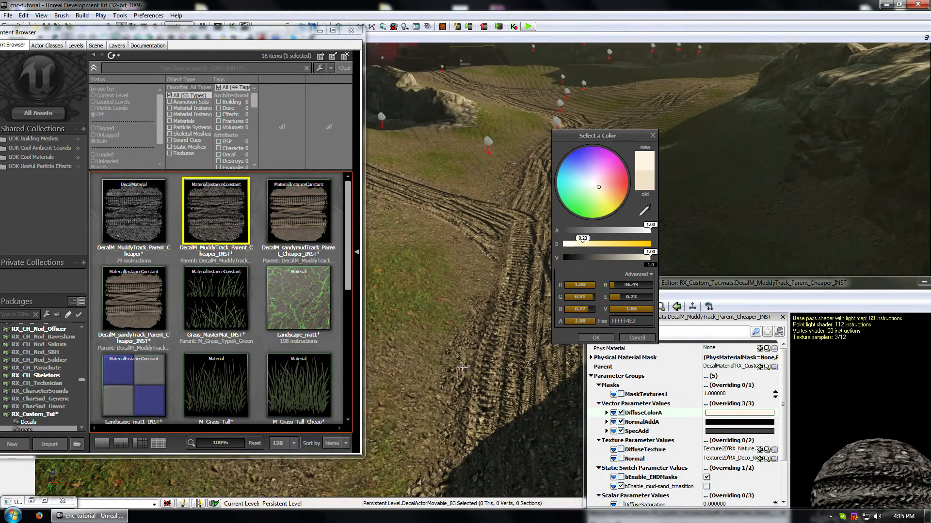
{"action": "left_click_drag", "start_coordinate": [489, 337], "coordinate": [506, 397]}
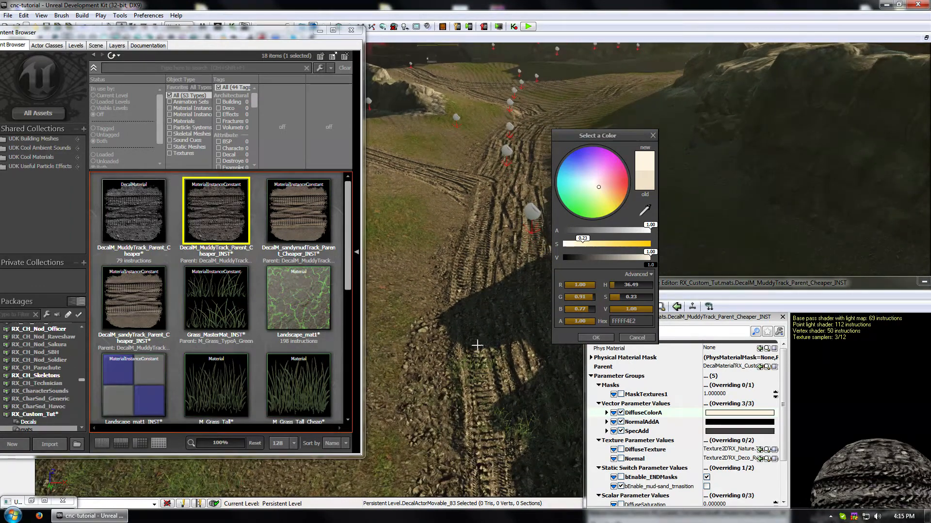
{"action": "right_click_drag", "start_coordinate": [509, 368], "coordinate": [485, 394]}
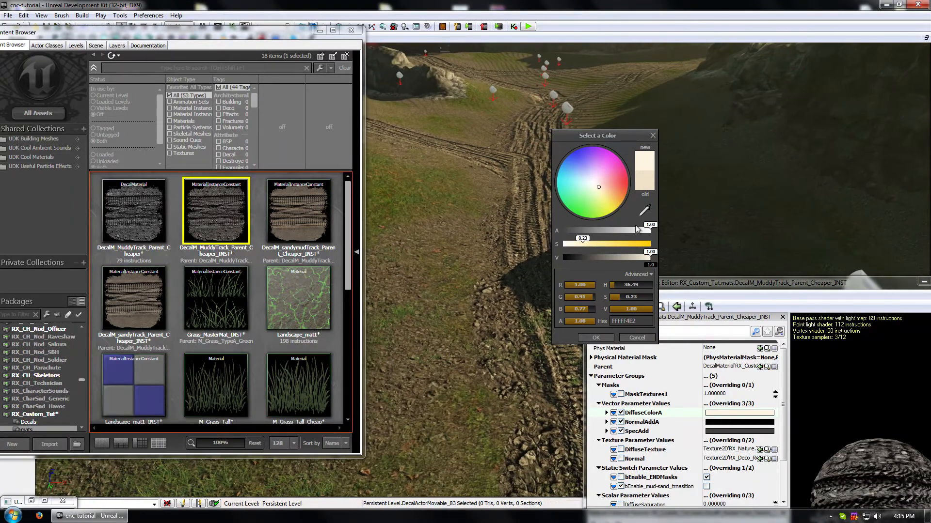
{"action": "left_click_drag", "start_coordinate": [582, 242], "coordinate": [584, 242]}
{"action": "left_click_drag", "start_coordinate": [599, 188], "coordinate": [600, 190]}
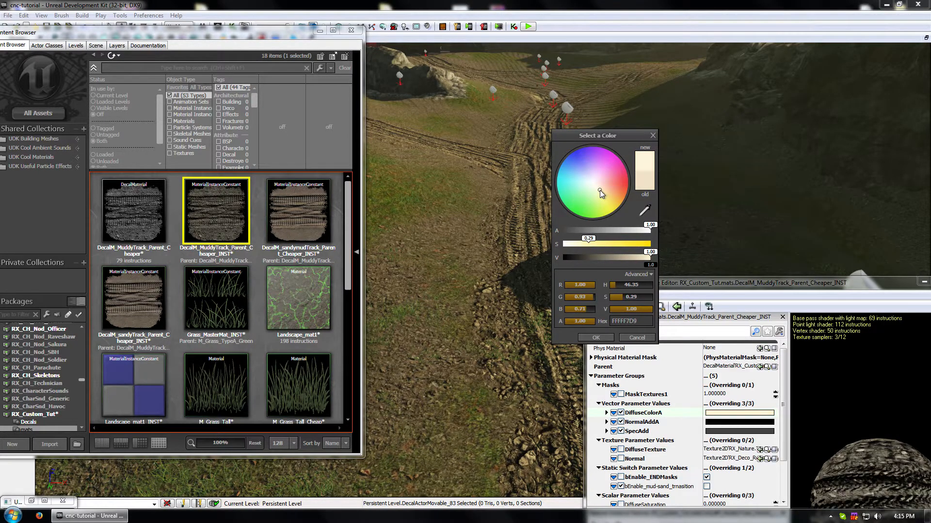
{"action": "left_click", "coordinate": [596, 337]}
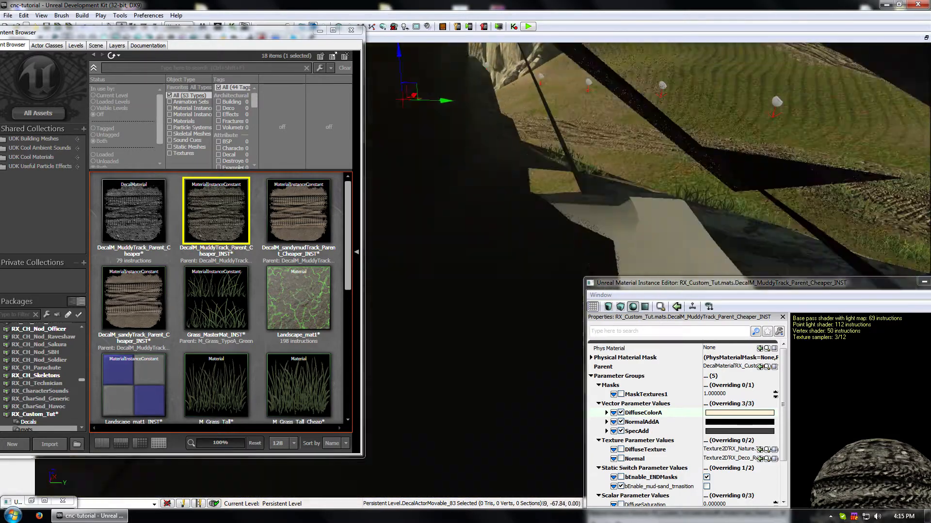
Step: Review the recoloured muddy tracks in the level and close the DecalM_MuddyTrack_Parent_Cheaper_INST instance
{"action": "right_click_drag", "start_coordinate": [485, 194], "coordinate": [560, 188]}
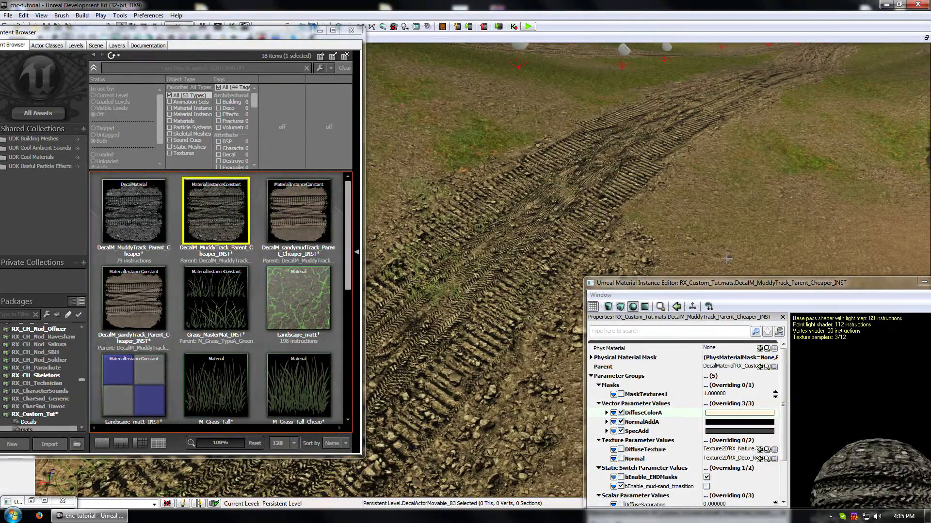
{"action": "left_click_drag", "start_coordinate": [785, 285], "coordinate": [480, 185]}
{"action": "left_click", "coordinate": [653, 181]}
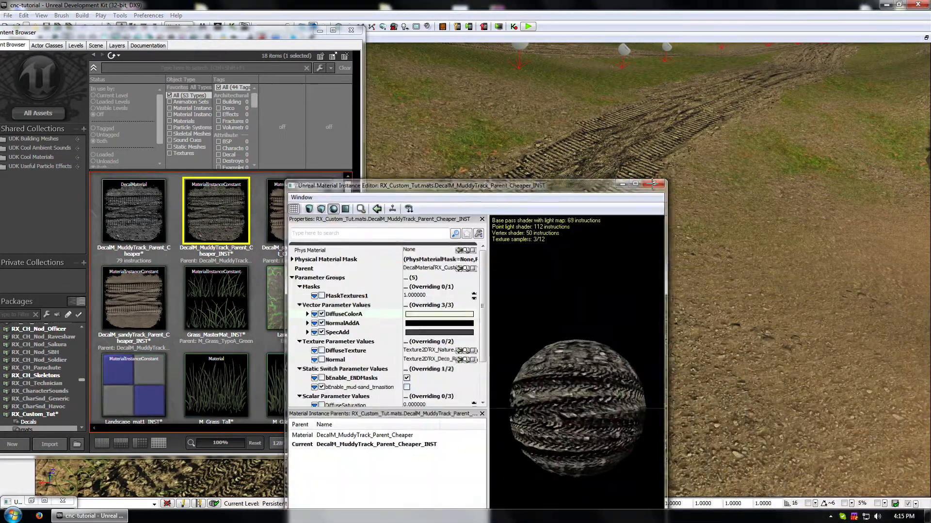
Step: Assign DecalM_sandymudTrack_Parent_Cheaper_INST as the decal material of the first muddy track decal at the sand junction
{"action": "right_click_drag", "start_coordinate": [482, 218], "coordinate": [437, 211]}
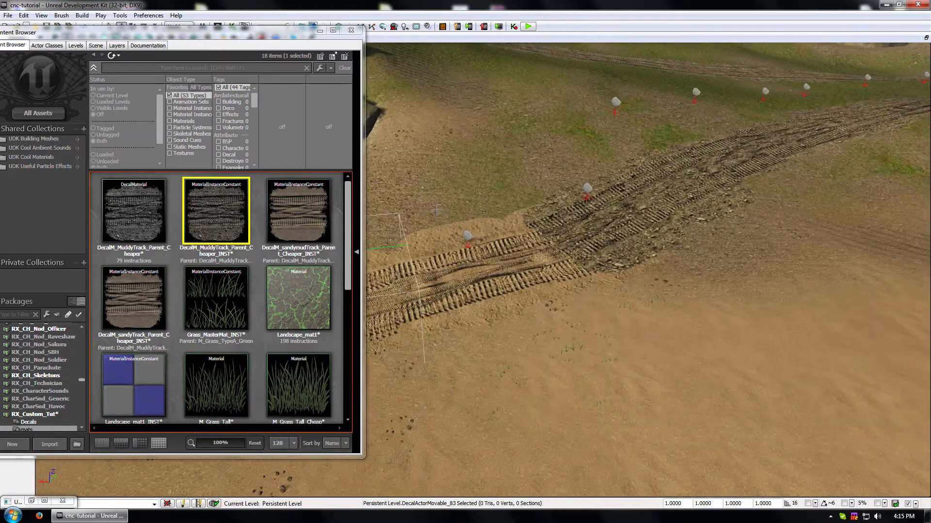
{"action": "left_click", "coordinate": [298, 211]}
{"action": "left_click", "coordinate": [466, 236]}
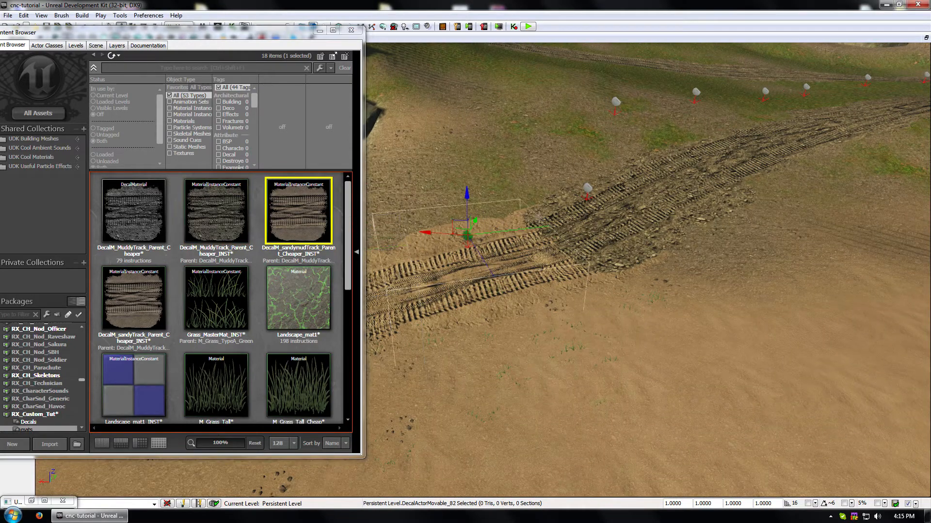
{"action": "left_click", "coordinate": [589, 187]}
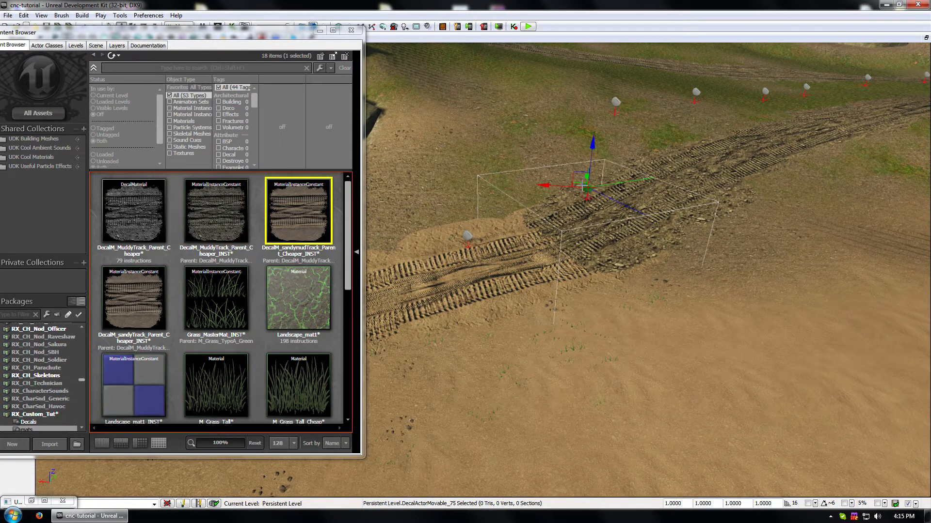
{"action": "double_click", "coordinate": [585, 187]}
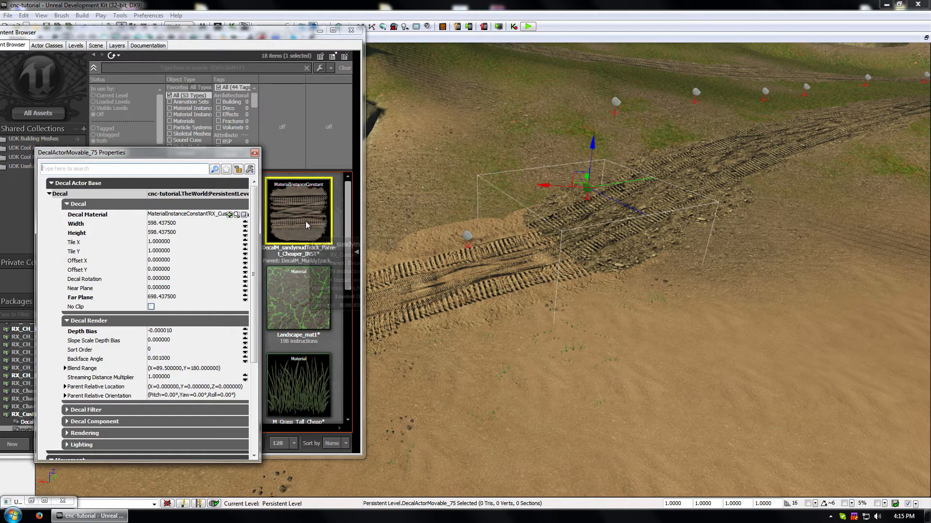
{"action": "left_click", "coordinate": [229, 214]}
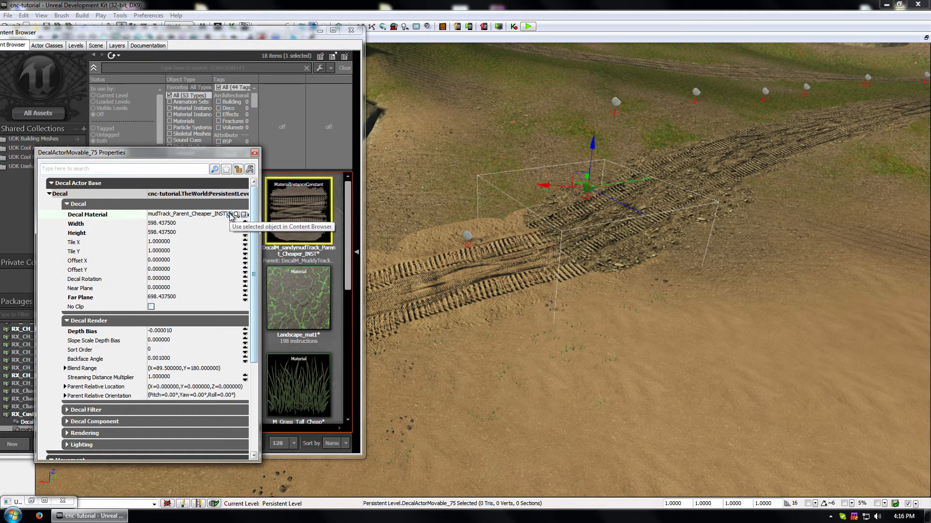
{"action": "left_click", "coordinate": [254, 154]}
Step: Lower the reassigned junction decal slightly and inspect how it overlaps the sandy tracks
{"action": "left_click_drag", "start_coordinate": [591, 147], "coordinate": [573, 181]}
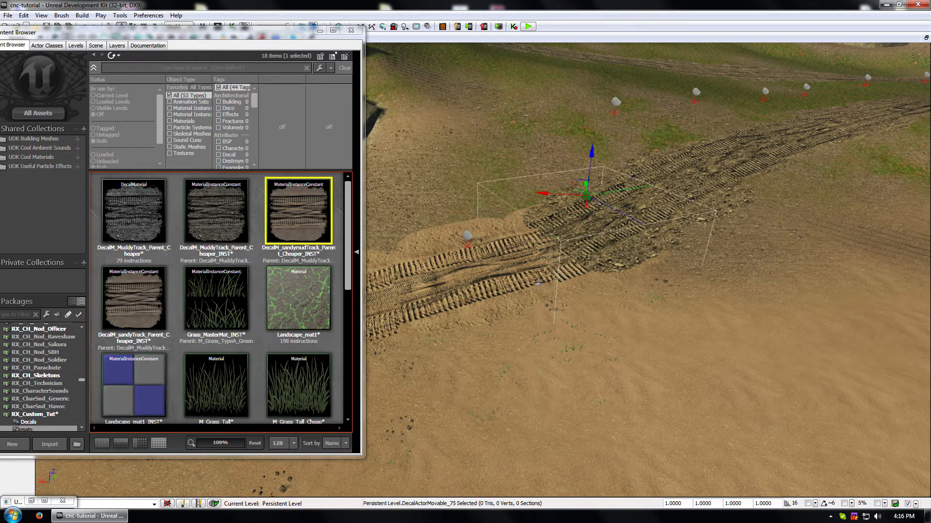
{"action": "right_click_drag", "start_coordinate": [538, 283], "coordinate": [577, 296]}
{"action": "left_click_drag", "start_coordinate": [577, 295], "coordinate": [588, 279]}
{"action": "left_click_drag", "start_coordinate": [576, 232], "coordinate": [574, 307]}
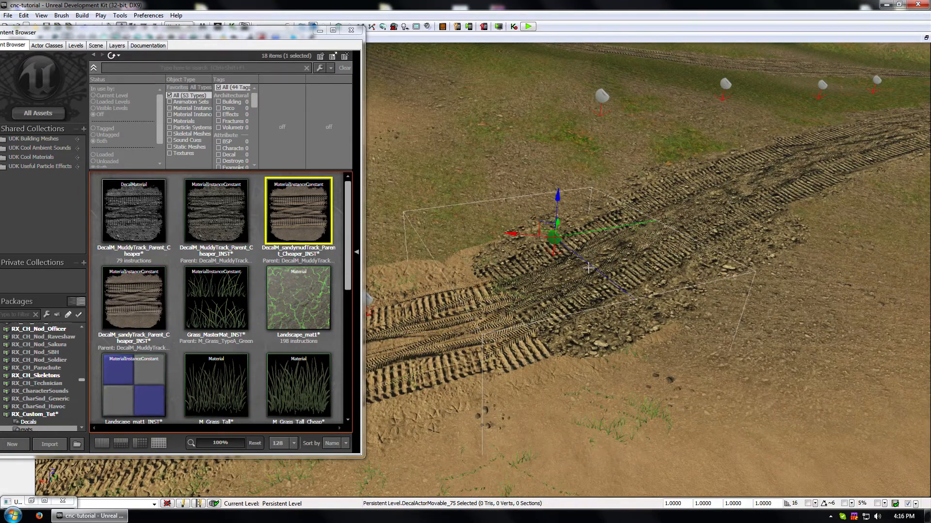
Step: Try Depth Bias values of -0.000021 and -0.0001 on the junction decal
{"action": "key", "text": "F4"}
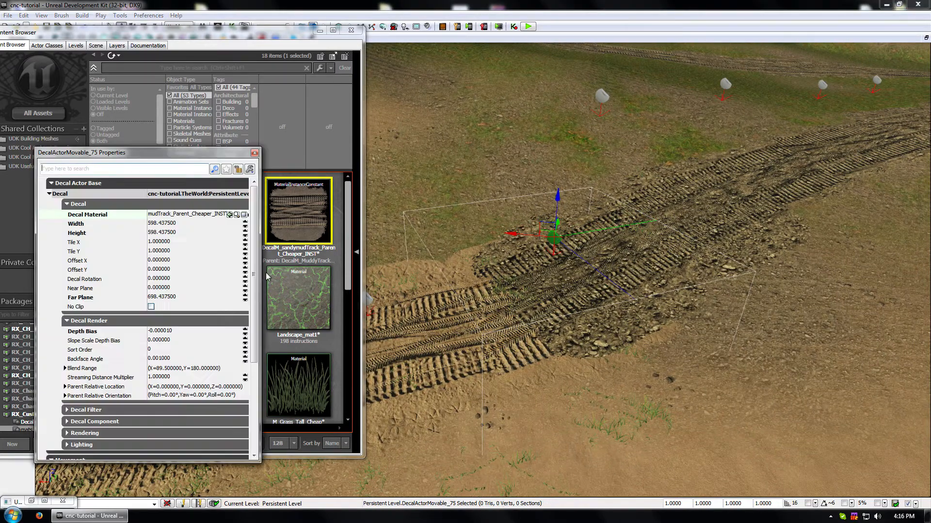
{"action": "left_click", "coordinate": [170, 331]}
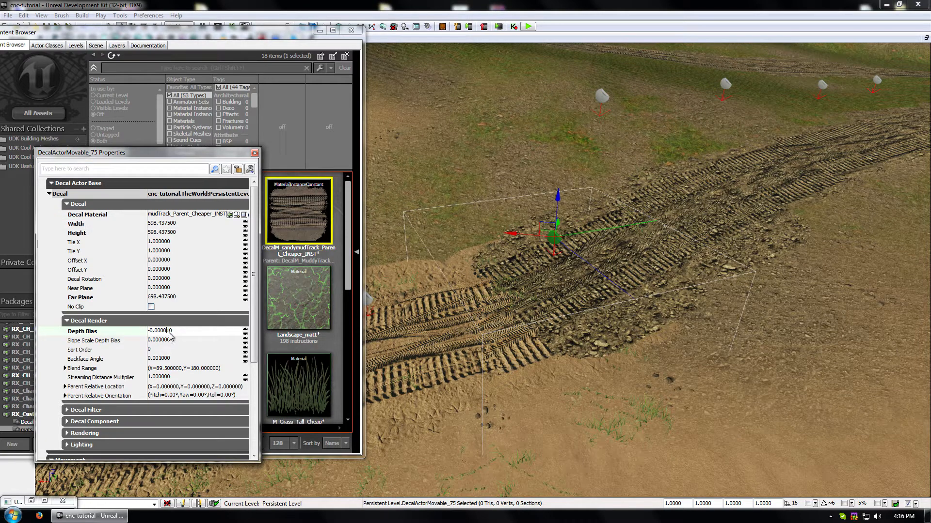
{"action": "type", "text": "2"}
{"action": "left_click", "coordinate": [167, 341]}
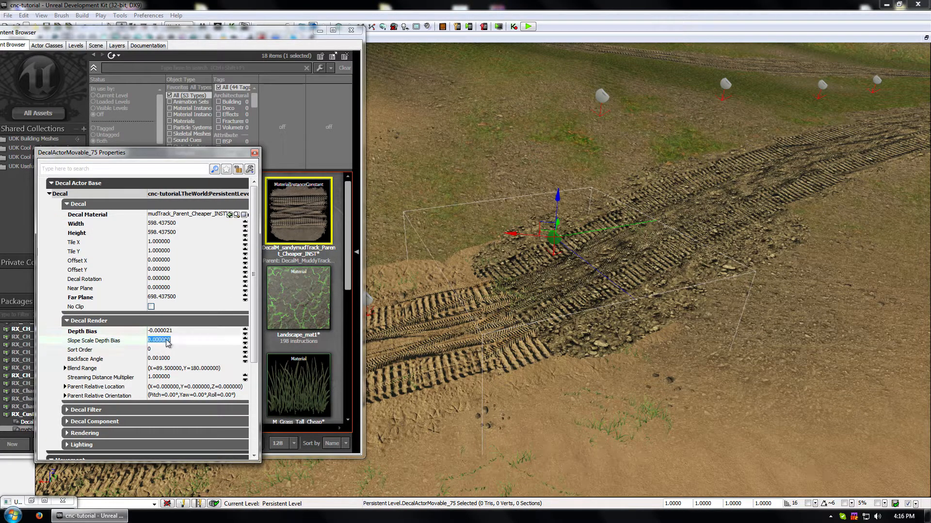
{"action": "left_click", "coordinate": [169, 332]}
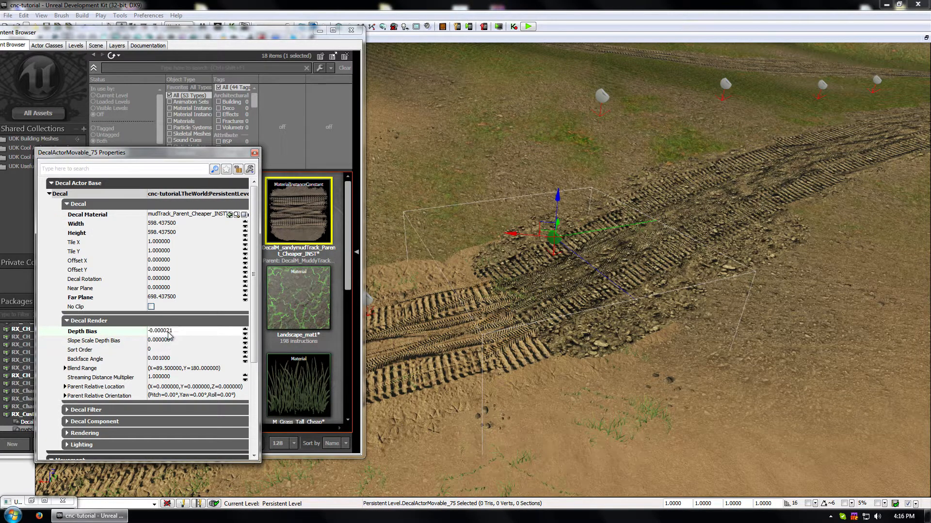
{"action": "type", "text": "-0.0001"}
{"action": "left_click", "coordinate": [163, 342]}
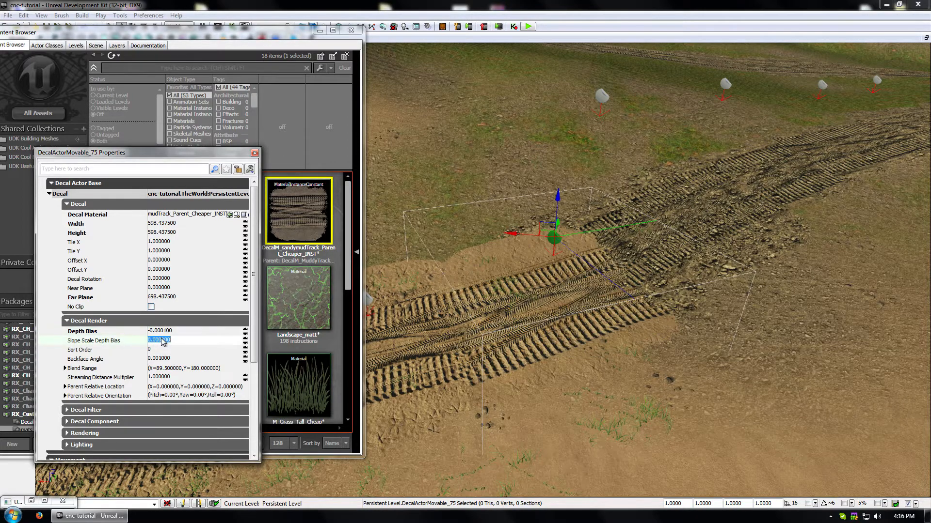
Step: Try Depth Bias values of -0.00006 and -0.00003 on the junction decal and check the overlap from another angle
{"action": "right_click_drag", "start_coordinate": [453, 316], "coordinate": [443, 332]}
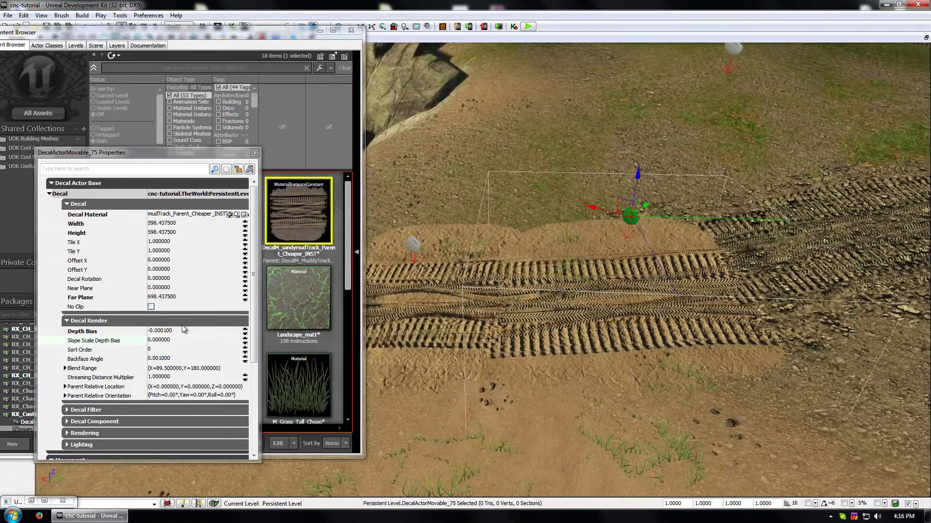
{"action": "left_click", "coordinate": [167, 333]}
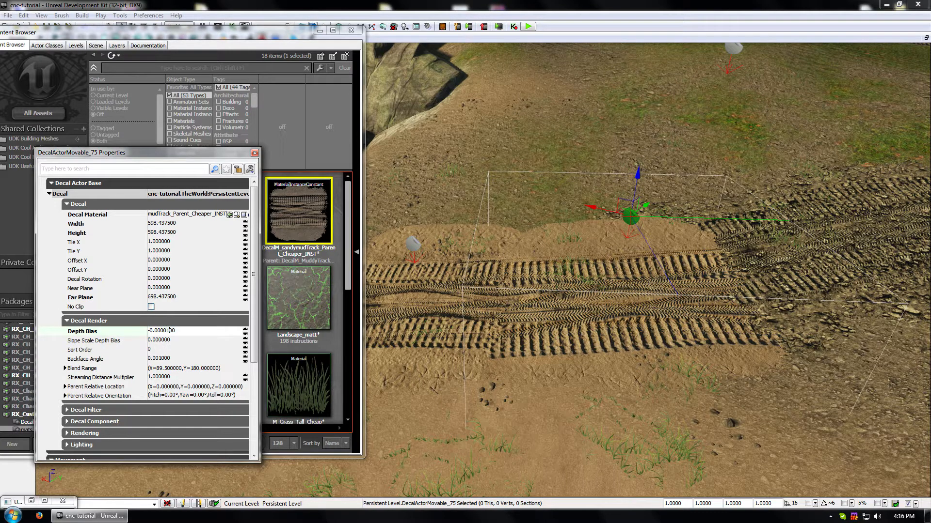
{"action": "left_click", "coordinate": [159, 342]}
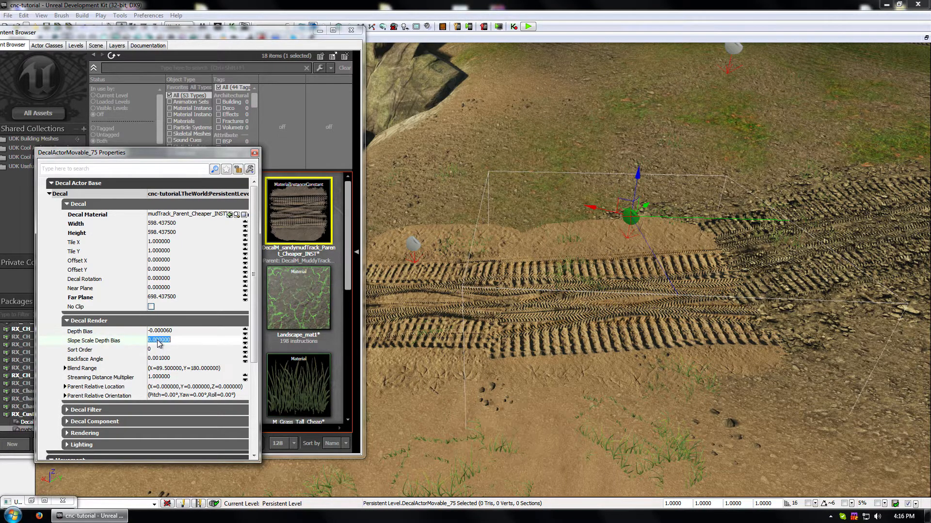
{"action": "left_click", "coordinate": [166, 331]}
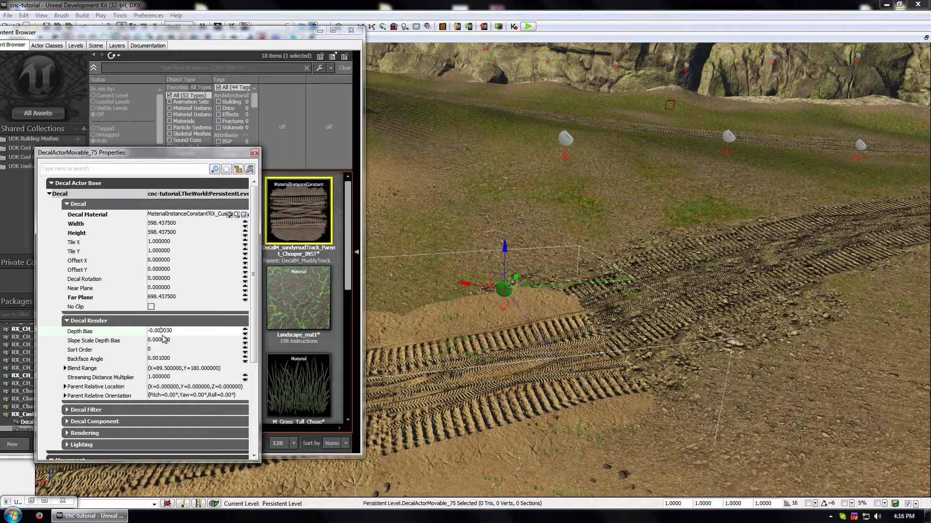
{"action": "left_click_drag", "start_coordinate": [397, 345], "coordinate": [428, 345]}
Step: Set the junction decal's Depth Bias to -0.00001, review the overlap and close its properties
{"action": "left_click", "coordinate": [168, 331]}
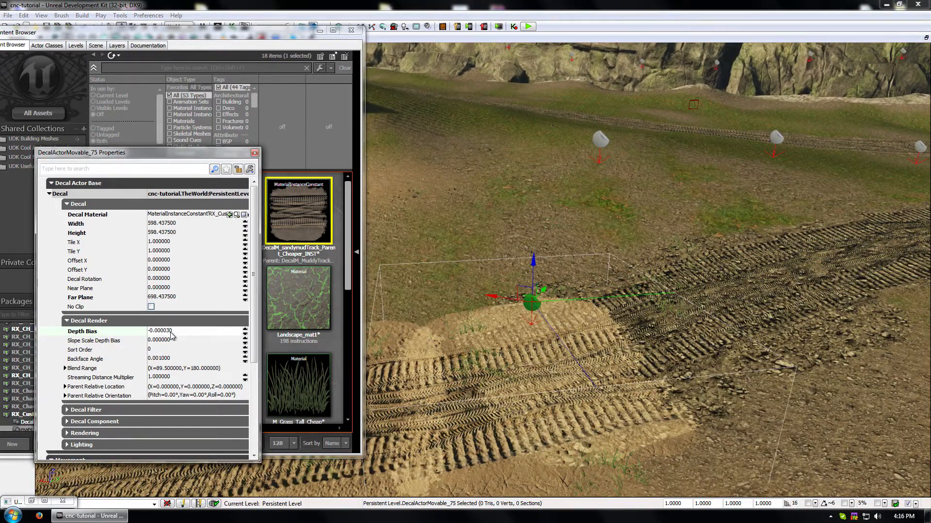
{"action": "left_click", "coordinate": [160, 340]}
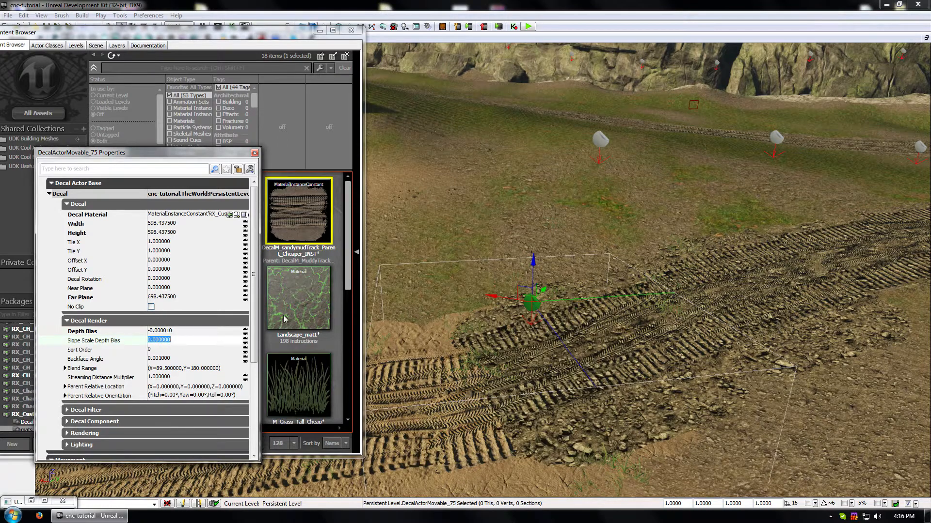
{"action": "mouse_move", "coordinate": [620, 370]}
{"action": "left_mouse_down"}
{"action": "mouse_move", "coordinate": [612, 393]}
{"action": "mouse_move", "coordinate": [613, 362]}
{"action": "left_mouse_up"}
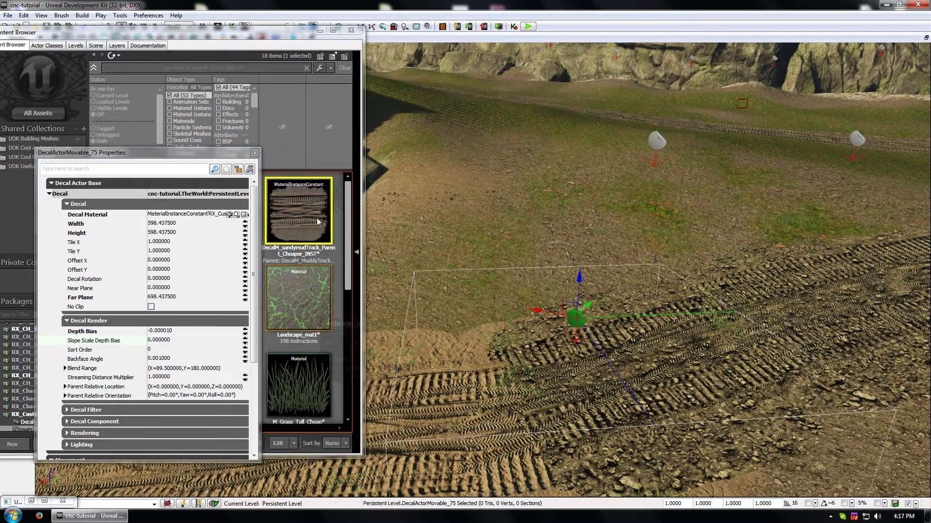
{"action": "left_click", "coordinate": [254, 153]}
Step: Open the DecalM_MuddyTrack_Parent_Cheaper material and examine the end-mask If nodes and their texture samples
{"action": "left_click", "coordinate": [150, 213]}
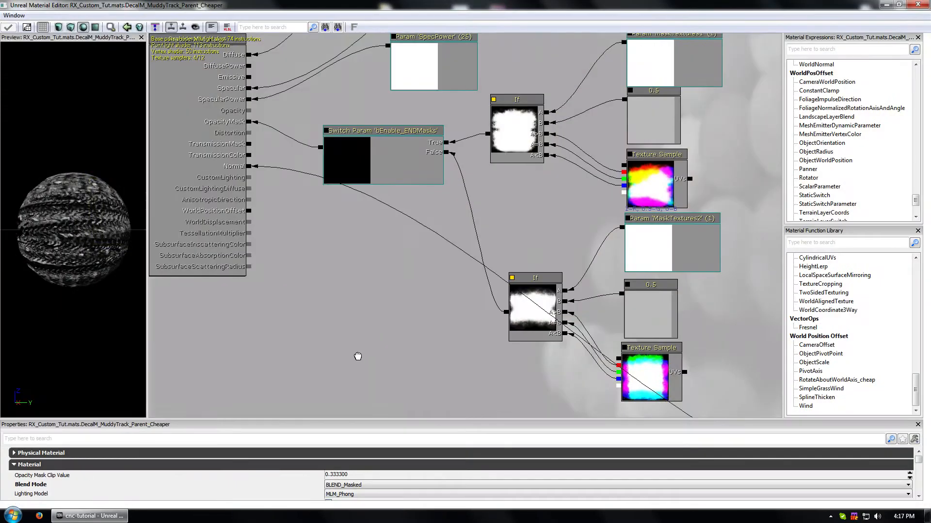
{"action": "left_click_drag", "start_coordinate": [357, 356], "coordinate": [351, 399]}
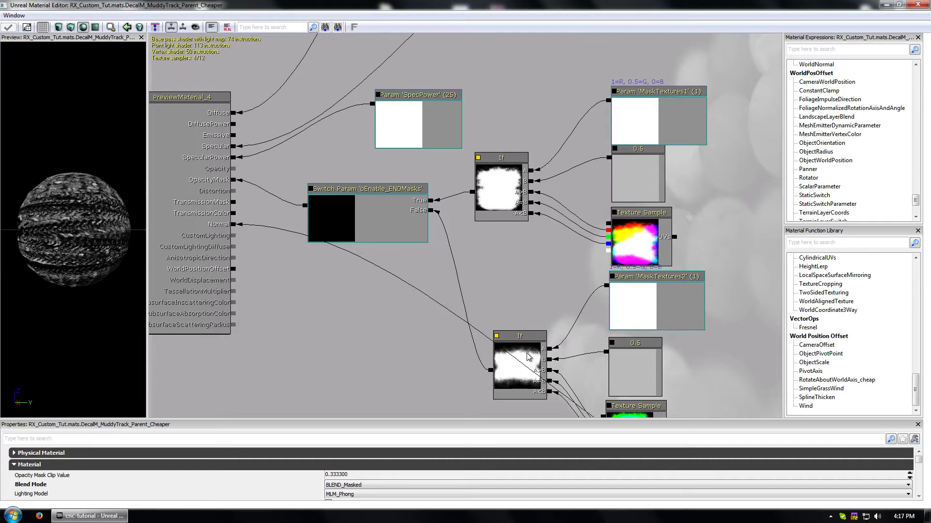
{"action": "left_click", "coordinate": [515, 377]}
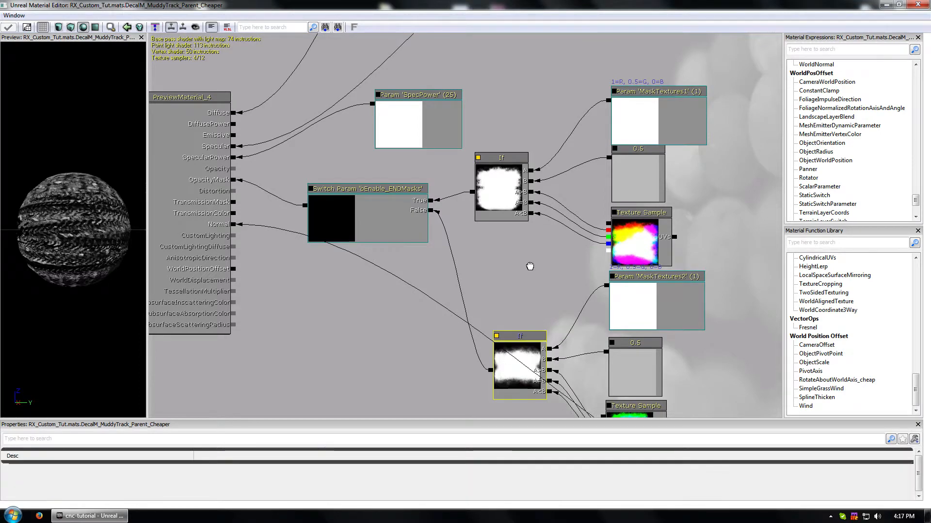
{"action": "left_click_drag", "start_coordinate": [527, 265], "coordinate": [496, 189]}
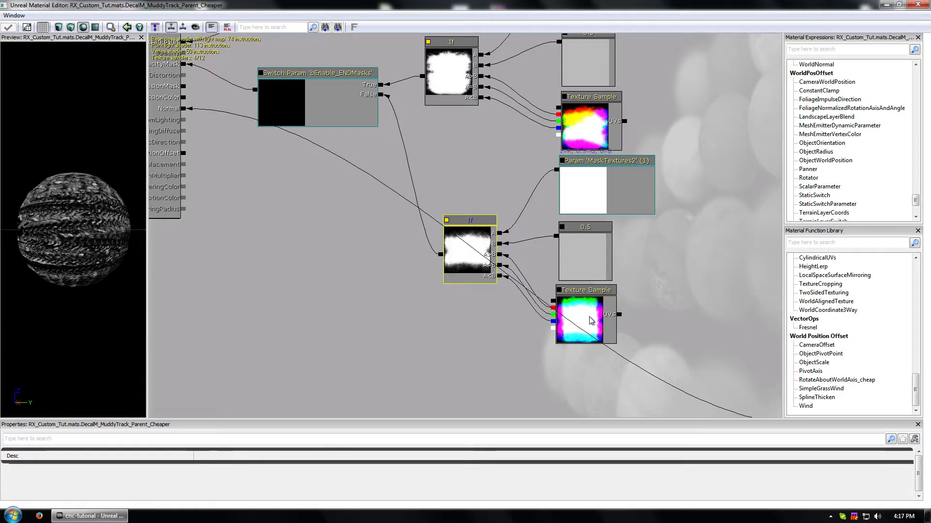
{"action": "left_click_drag", "start_coordinate": [339, 165], "coordinate": [341, 404]}
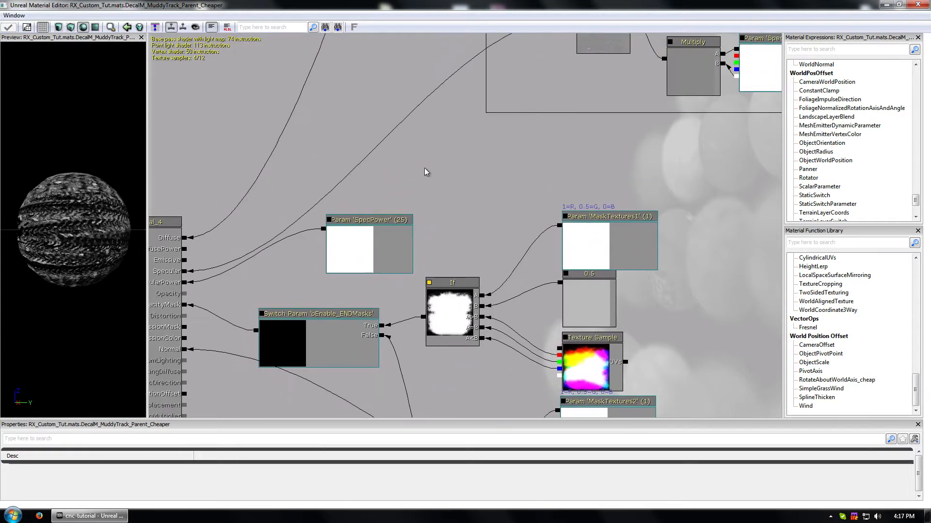
{"action": "left_click_drag", "start_coordinate": [473, 174], "coordinate": [447, 170]}
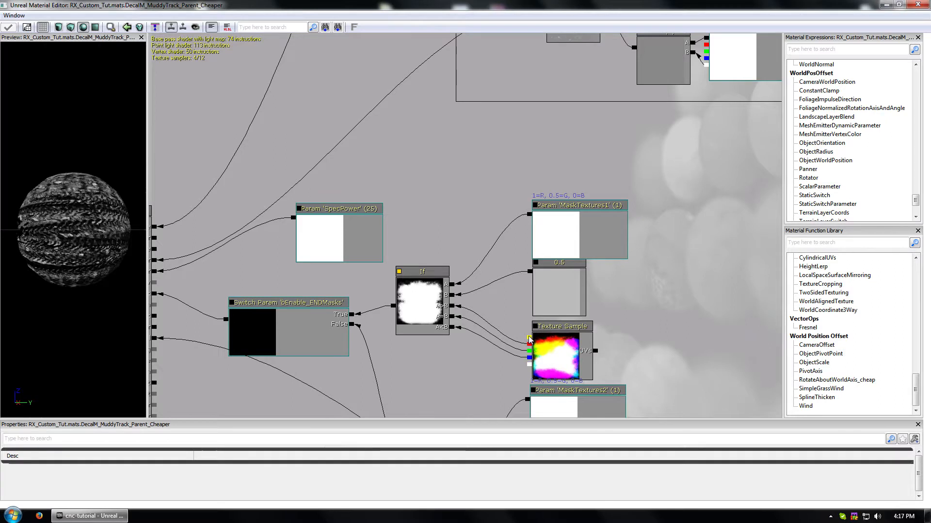
Step: Trace the graph from the end-mask texture sample past the Specular group and 1-x alpha nodes to the mud-sand Lerp
{"action": "left_click_drag", "start_coordinate": [530, 338], "coordinate": [456, 90]}
{"action": "scroll", "coordinate": [513, 250], "scroll_direction": "down", "scroll_amount": 5}
{"action": "left_click_drag", "start_coordinate": [529, 317], "coordinate": [522, 252]}
{"action": "scroll", "coordinate": [492, 284], "scroll_direction": "up", "scroll_amount": 5}
{"action": "left_click_drag", "start_coordinate": [366, 254], "coordinate": [326, 386]}
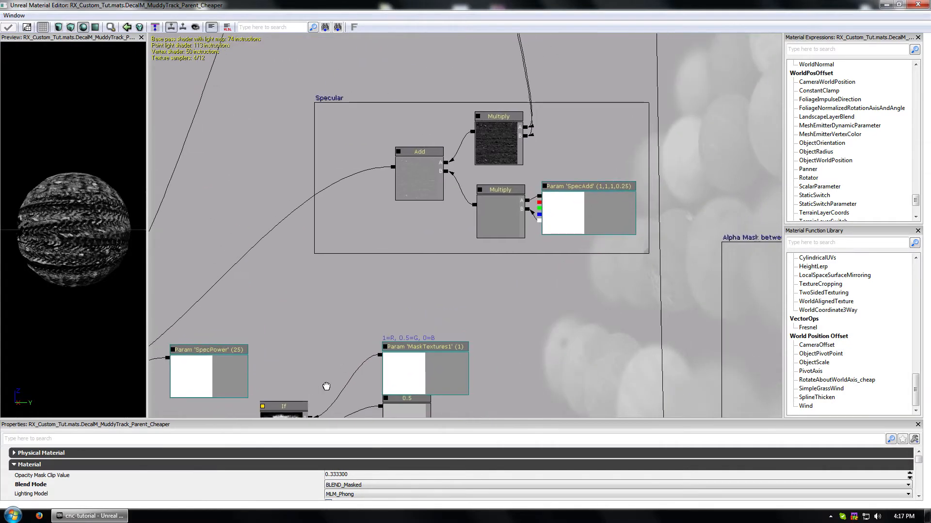
{"action": "left_click_drag", "start_coordinate": [495, 275], "coordinate": [396, 281]}
{"action": "left_click", "coordinate": [586, 251]}
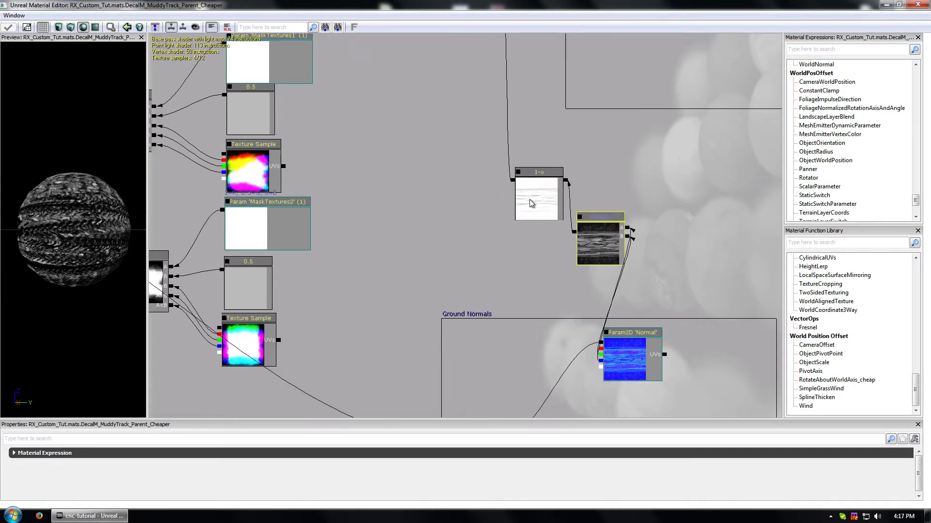
{"action": "left_click_drag", "start_coordinate": [398, 161], "coordinate": [556, 359]}
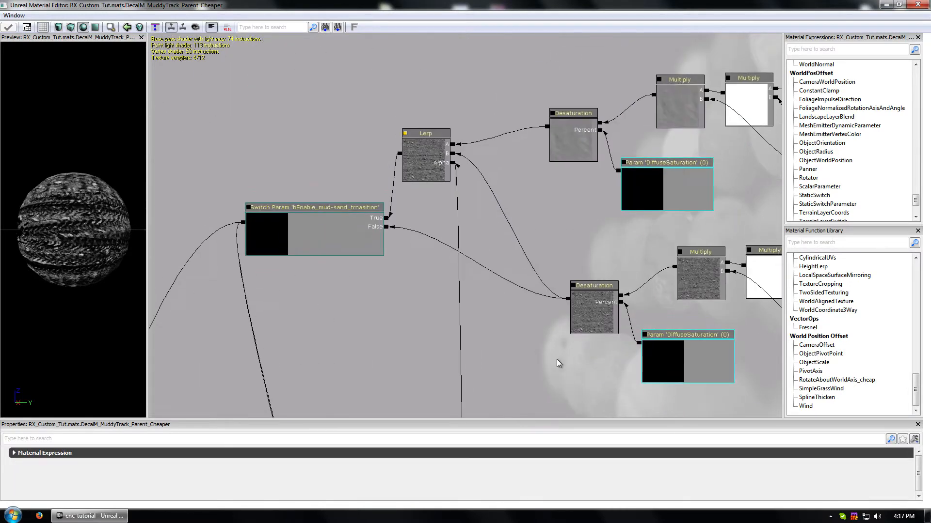
Step: Duplicate the lower Desaturation node and connect its Percent input to the lower DiffuseSaturation parameter
{"action": "left_click", "coordinate": [587, 313]}
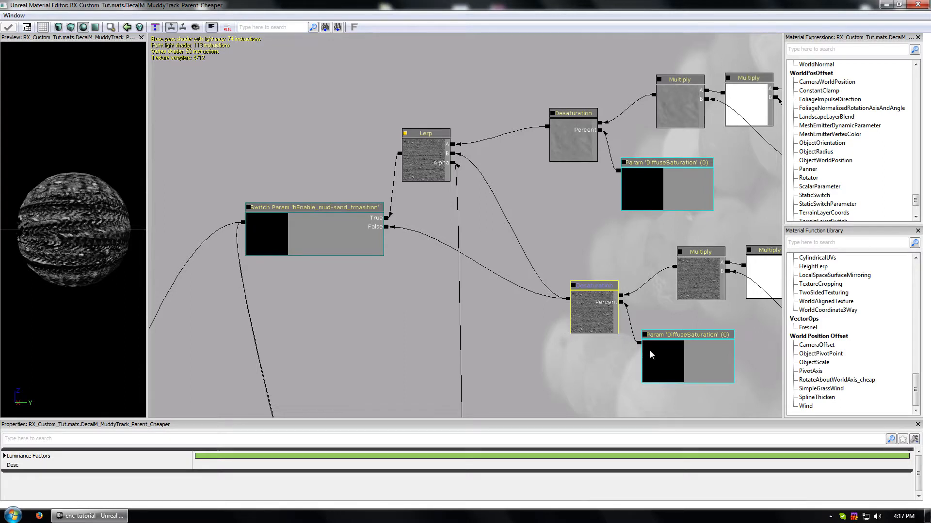
{"action": "key", "text": "ctrl+w"}
{"action": "left_click_drag", "start_coordinate": [607, 326], "coordinate": [639, 343], "text": "ctrl"}
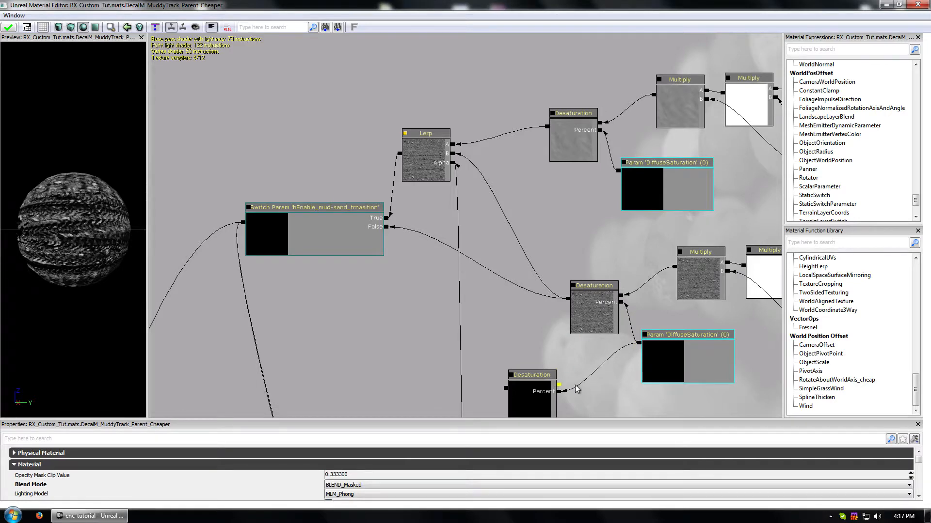
Step: Connect the new Desaturation node's colour input to the RGB output of the texture sample below MaskTextures1
{"action": "left_click_drag", "start_coordinate": [575, 387], "coordinate": [478, 226]}
{"action": "scroll", "coordinate": [370, 407], "scroll_direction": "down", "scroll_amount": 5}
{"action": "scroll", "coordinate": [197, 325], "scroll_direction": "up", "scroll_amount": 4}
{"action": "scroll", "coordinate": [281, 232], "scroll_direction": "up", "scroll_amount": 2}
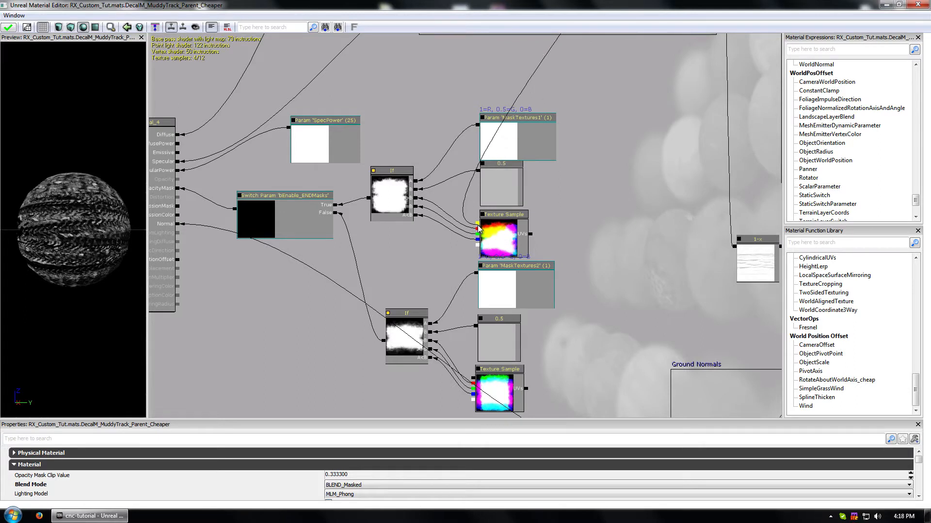
{"action": "left_click_drag", "start_coordinate": [477, 226], "coordinate": [478, 225]}
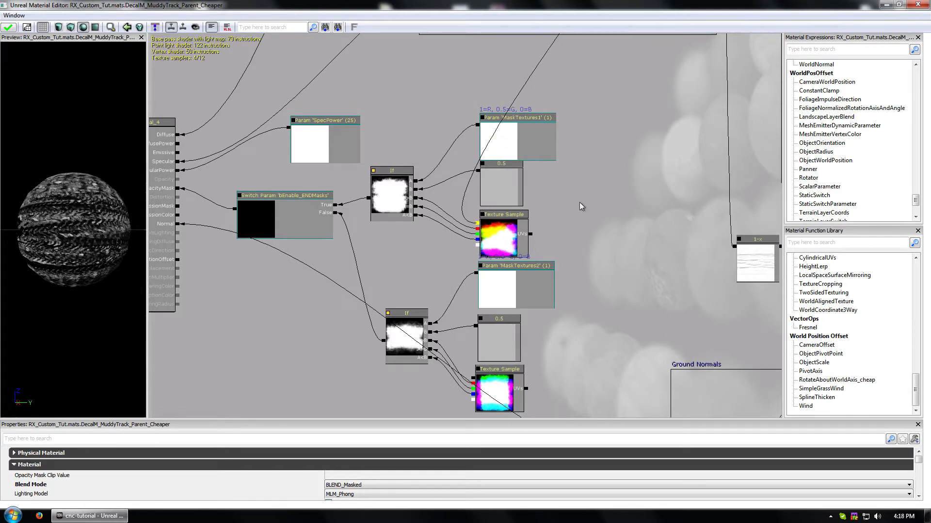
Step: Feed the new Desaturation output into the mud-sand Lerp's Alpha in place of the old alpha and check the material preview
{"action": "left_click_drag", "start_coordinate": [581, 212], "coordinate": [521, 400]}
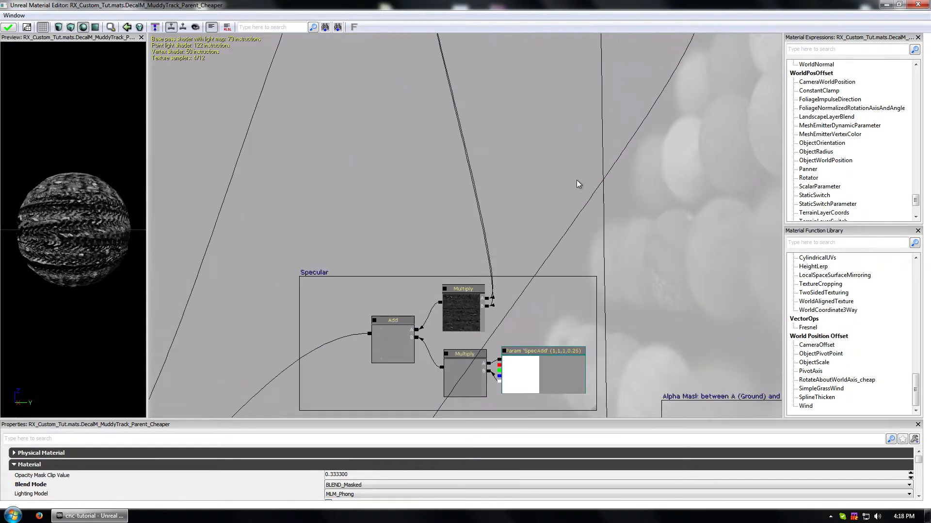
{"action": "mouse_move", "coordinate": [625, 92]}
{"action": "left_mouse_down"}
{"action": "mouse_move", "coordinate": [612, 280]}
{"action": "mouse_move", "coordinate": [540, 136]}
{"action": "mouse_move", "coordinate": [534, 92]}
{"action": "left_mouse_up"}
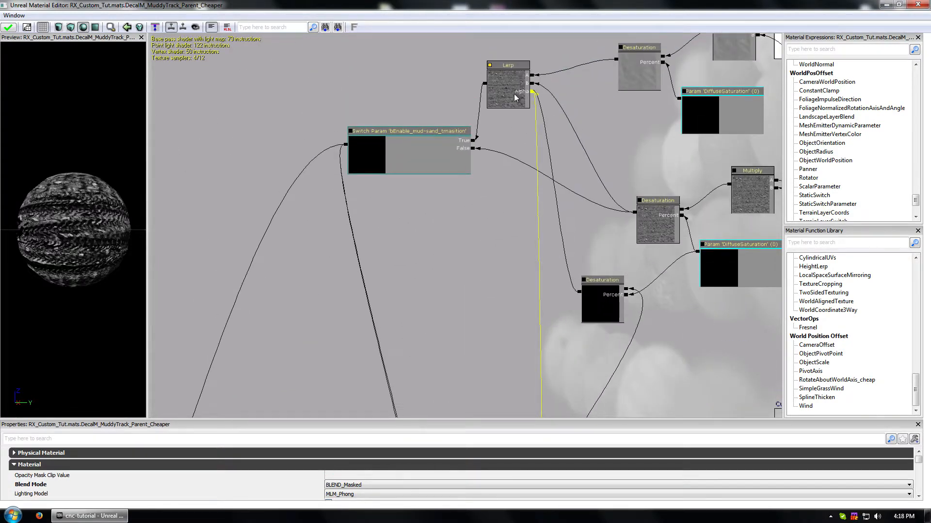
{"action": "left_click_drag", "start_coordinate": [74, 228], "coordinate": [80, 252]}
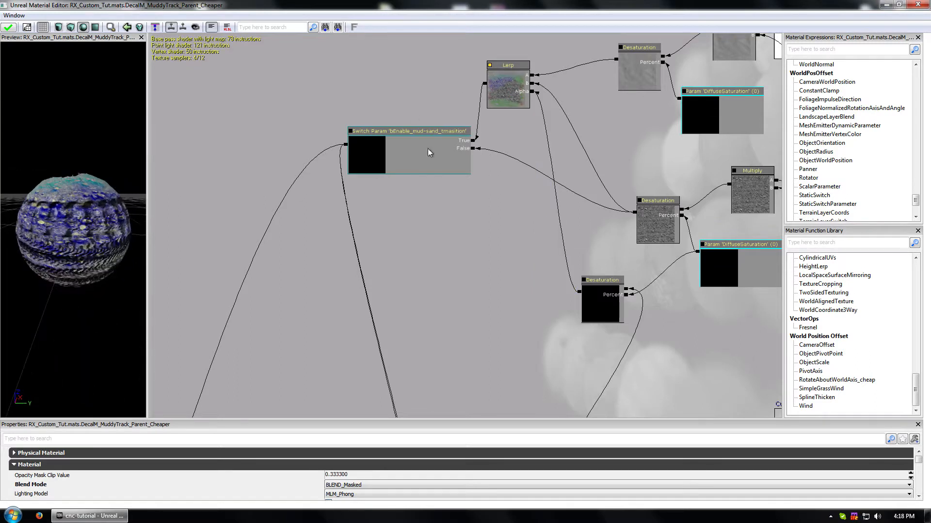
Step: Break the mask Desaturation node's Percent link, reconnect the node's output to the mud-sand Lerp's Alpha and check the preview
{"action": "right_click", "coordinate": [627, 295]}
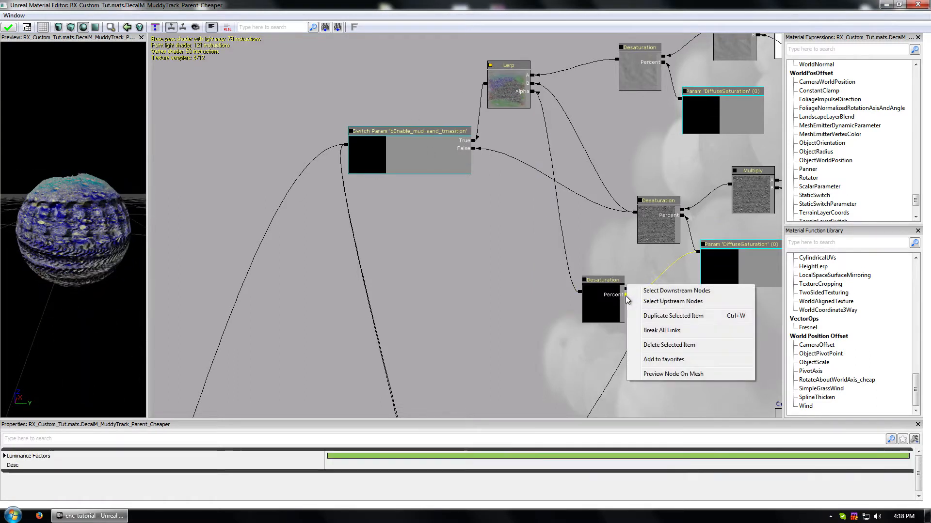
{"action": "left_click", "coordinate": [655, 330]}
{"action": "right_click", "coordinate": [627, 295]}
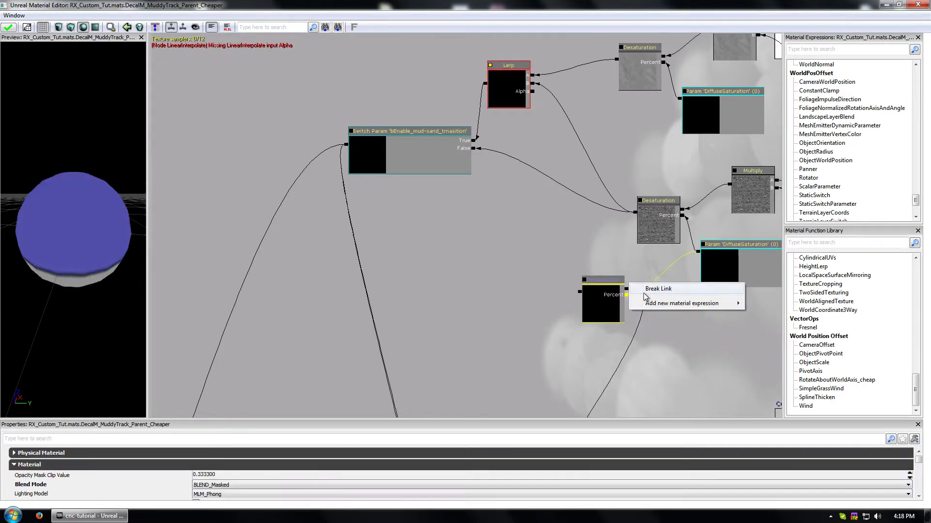
{"action": "left_click", "coordinate": [644, 290]}
{"action": "left_click_drag", "start_coordinate": [583, 294], "coordinate": [512, 226]}
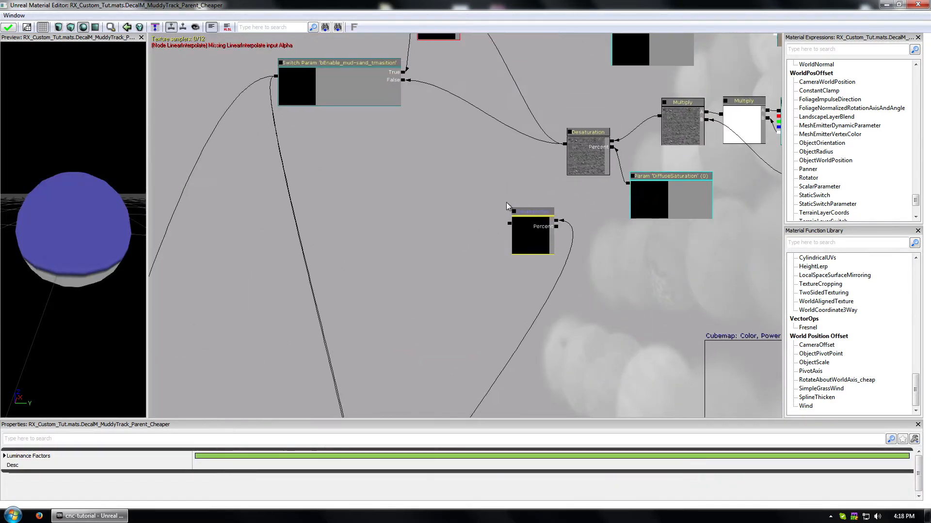
{"action": "left_click_drag", "start_coordinate": [464, 60], "coordinate": [473, 106]}
{"action": "left_click_drag", "start_coordinate": [471, 70], "coordinate": [518, 271]}
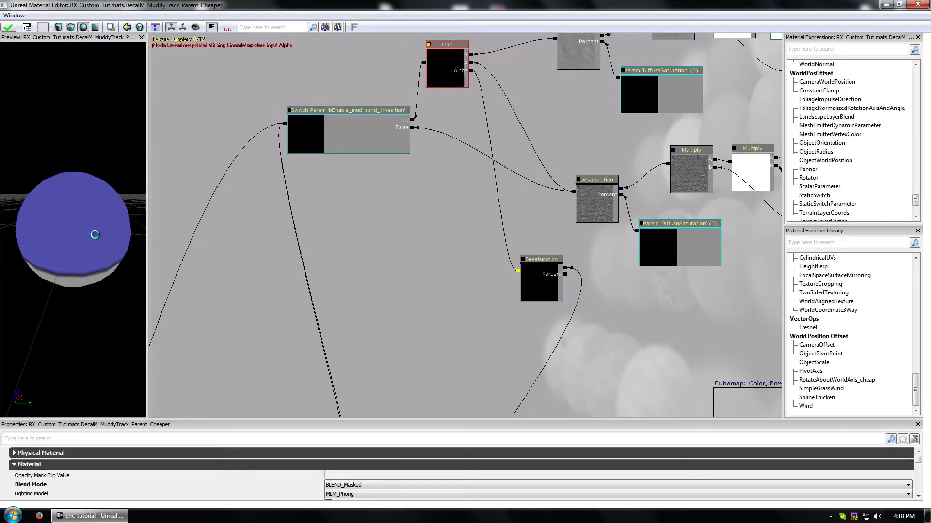
{"action": "mouse_move", "coordinate": [85, 239]}
{"action": "left_mouse_down"}
{"action": "mouse_move", "coordinate": [87, 218]}
{"action": "mouse_move", "coordinate": [104, 223]}
{"action": "mouse_move", "coordinate": [117, 247]}
{"action": "mouse_move", "coordinate": [102, 228]}
{"action": "mouse_move", "coordinate": [87, 252]}
{"action": "mouse_move", "coordinate": [112, 231]}
{"action": "mouse_move", "coordinate": [97, 237]}
{"action": "left_mouse_up"}
Step: Duplicate the Add node from the Specular group and place the copy just above the MaskTextures nodes
{"action": "left_click_drag", "start_coordinate": [499, 228], "coordinate": [478, 288]}
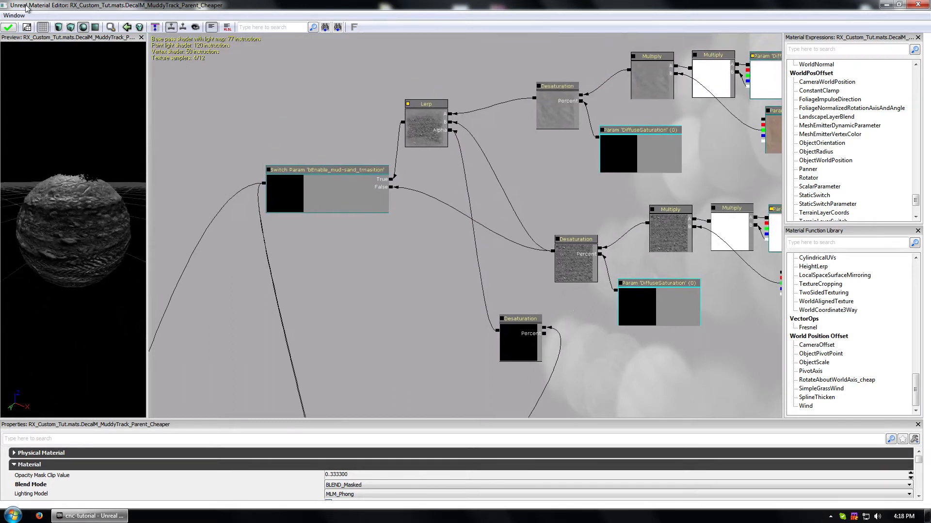
{"action": "left_click_drag", "start_coordinate": [426, 304], "coordinate": [394, 240]}
{"action": "left_click_drag", "start_coordinate": [368, 322], "coordinate": [378, 84]}
{"action": "left_click_drag", "start_coordinate": [419, 331], "coordinate": [420, 195]}
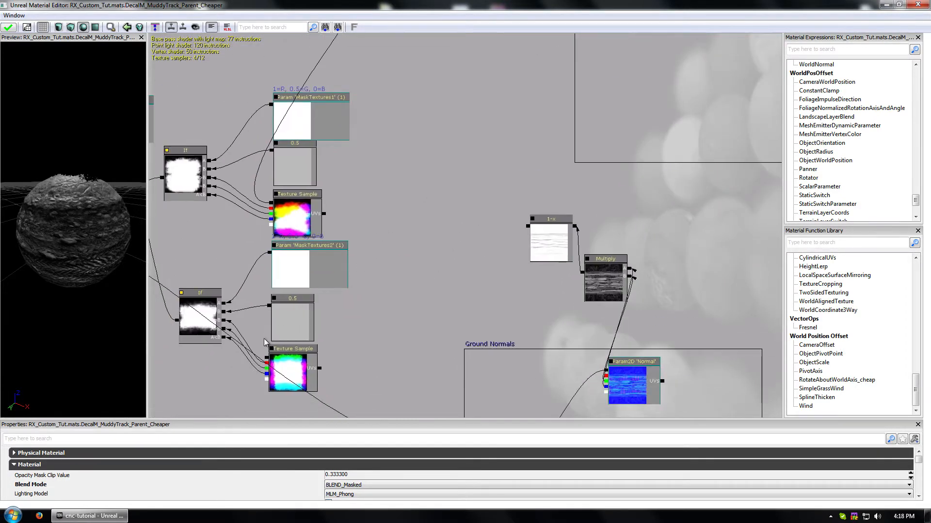
{"action": "left_click_drag", "start_coordinate": [422, 148], "coordinate": [426, 201]}
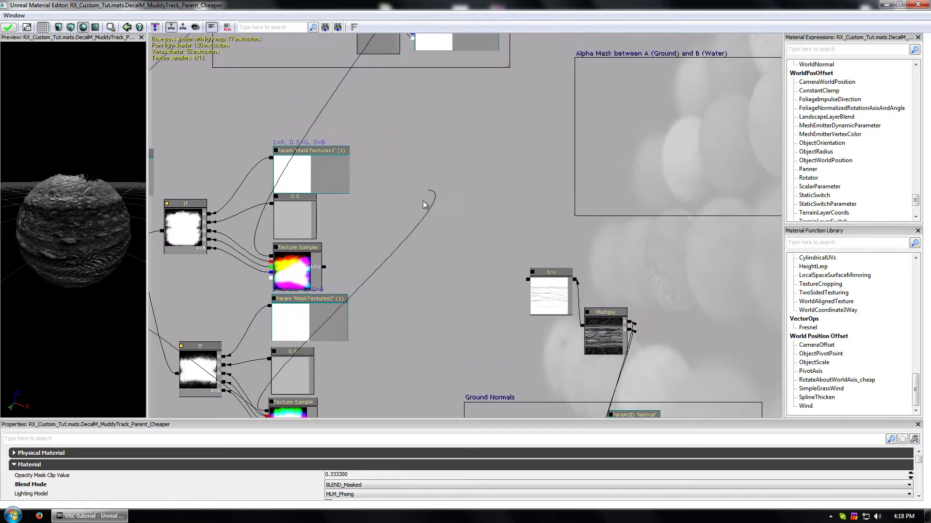
{"action": "left_click", "coordinate": [600, 319]}
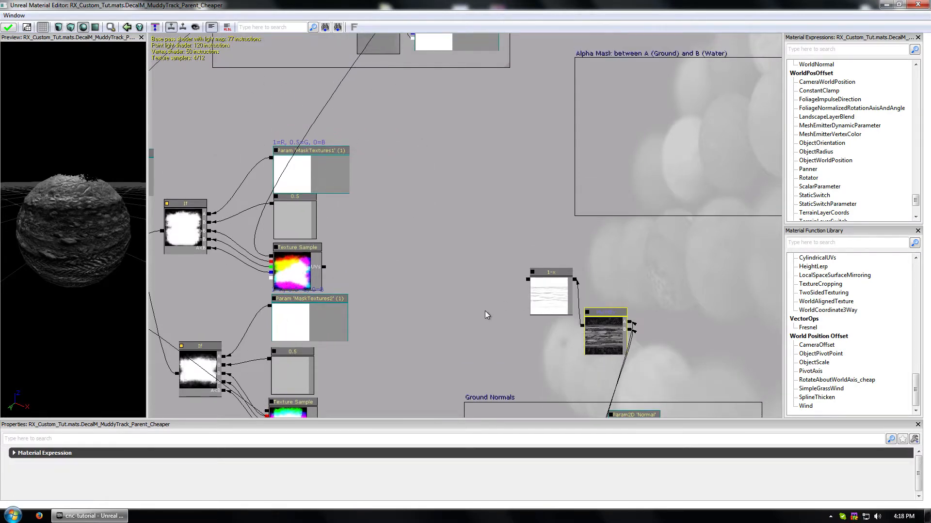
{"action": "left_click_drag", "start_coordinate": [445, 259], "coordinate": [587, 316]}
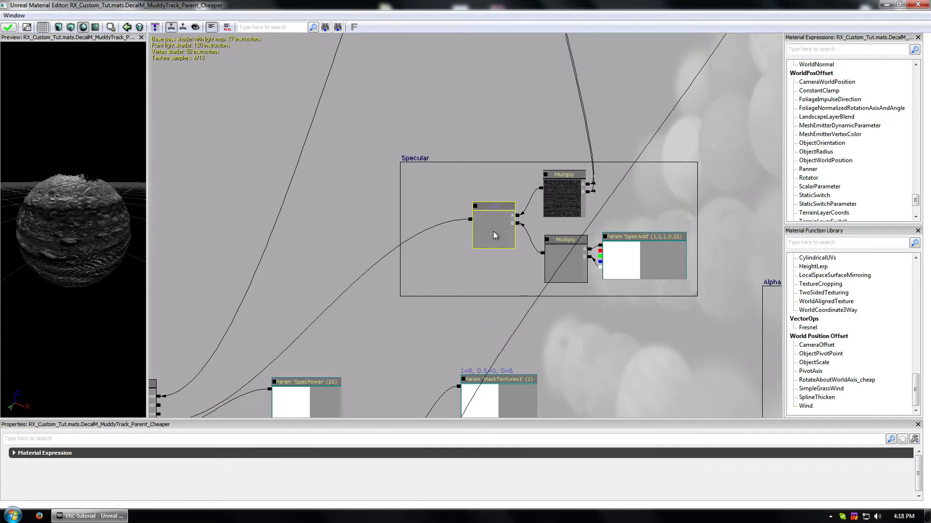
{"action": "key", "text": "ctrl+w"}
{"action": "left_click_drag", "start_coordinate": [493, 234], "coordinate": [300, 260], "text": "ctrl"}
Step: Feed the two mask texture samples into the duplicated Add node and connect its output to the mask Desaturation's colour input
{"action": "left_click_drag", "start_coordinate": [351, 308], "coordinate": [391, 201]}
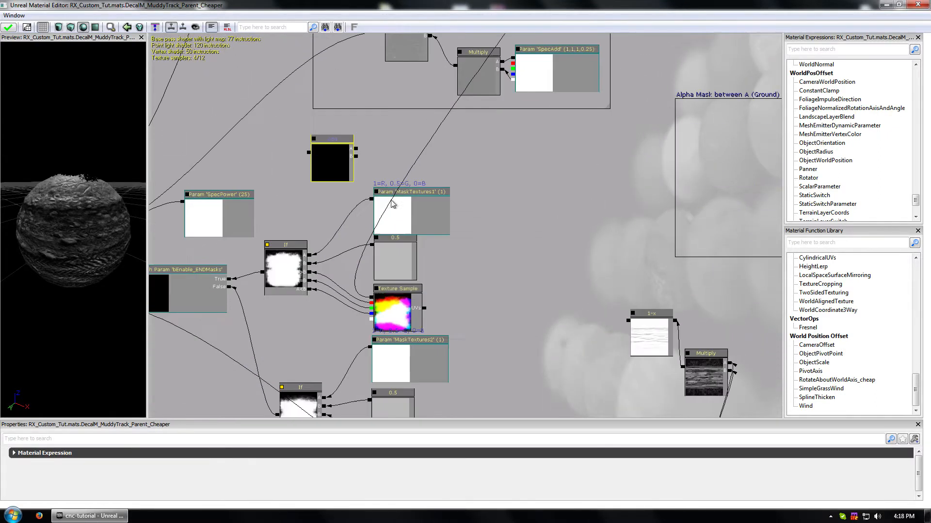
{"action": "left_click_drag", "start_coordinate": [374, 301], "coordinate": [367, 337]}
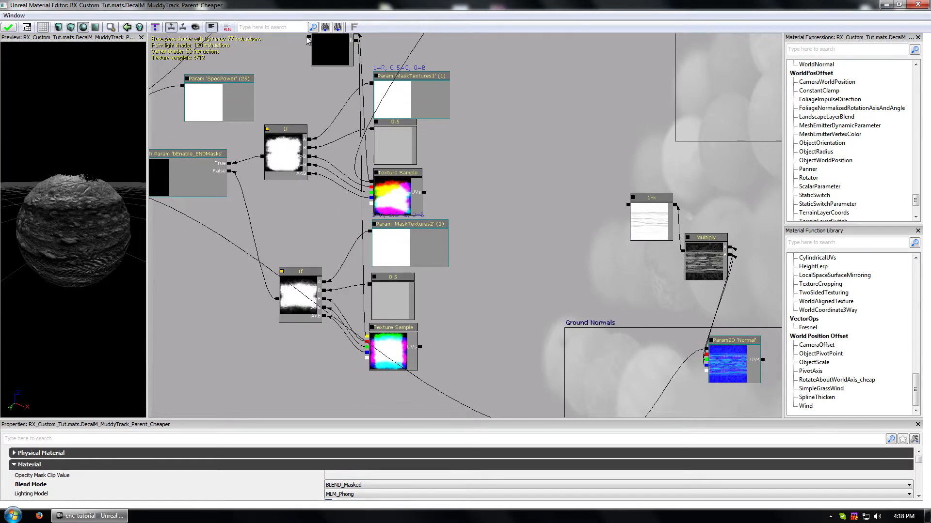
{"action": "left_click_drag", "start_coordinate": [320, 42], "coordinate": [631, 170]}
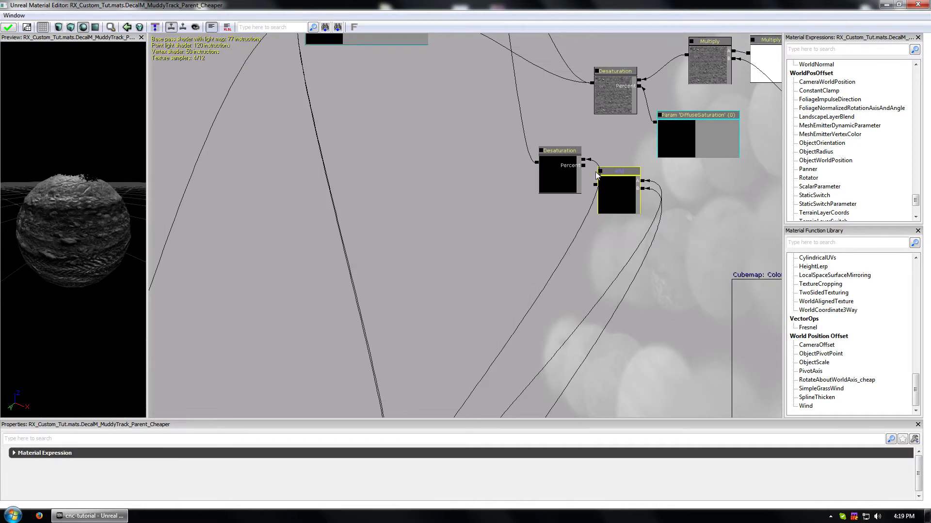
{"action": "left_click", "coordinate": [596, 188]}
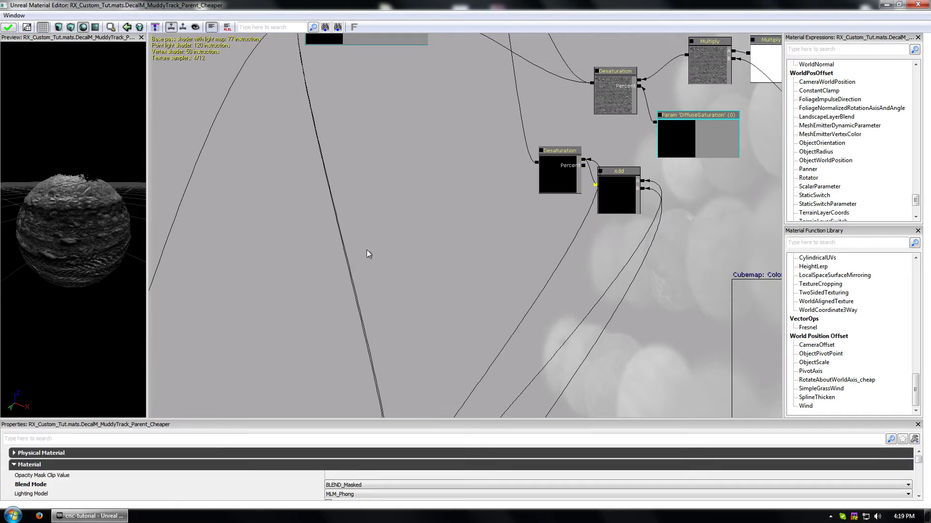
Step: Check the mud-sand Lerp and the material preview, and apply the changes to the parent decal material
{"action": "left_click_drag", "start_coordinate": [257, 164], "coordinate": [241, 379]}
{"action": "left_click_drag", "start_coordinate": [440, 183], "coordinate": [431, 192]}
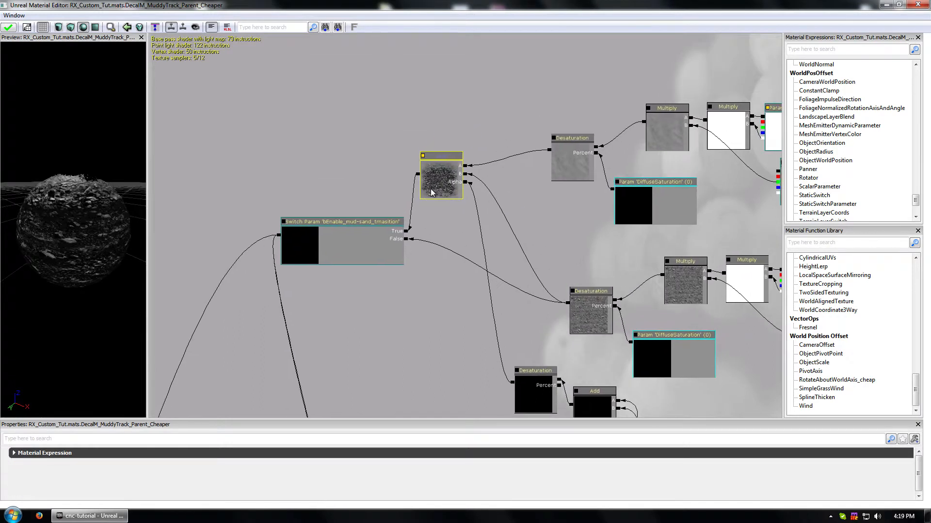
{"action": "left_click_drag", "start_coordinate": [73, 233], "coordinate": [13, 247]}
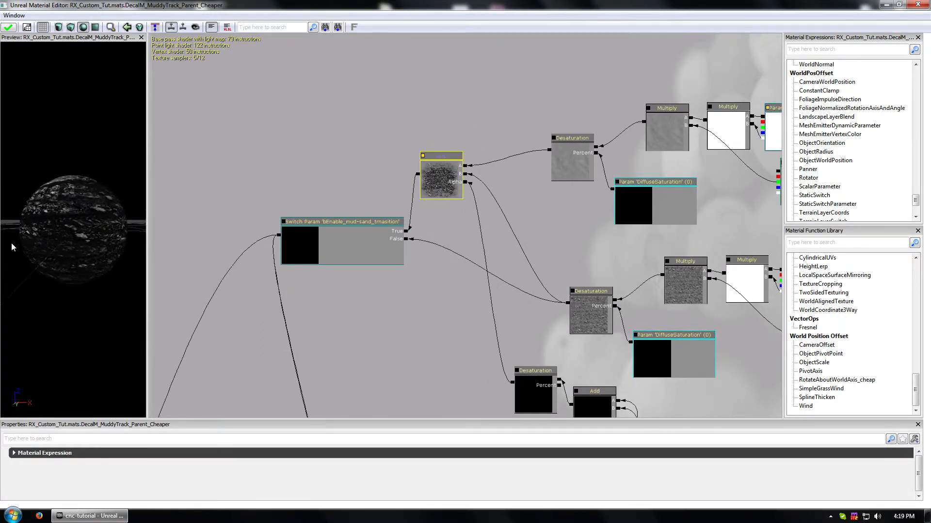
{"action": "left_click", "coordinate": [9, 29]}
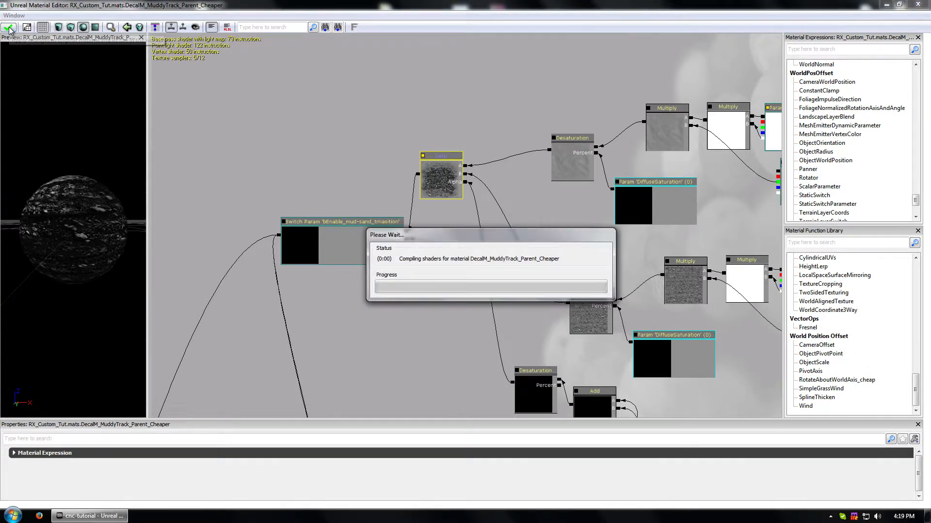
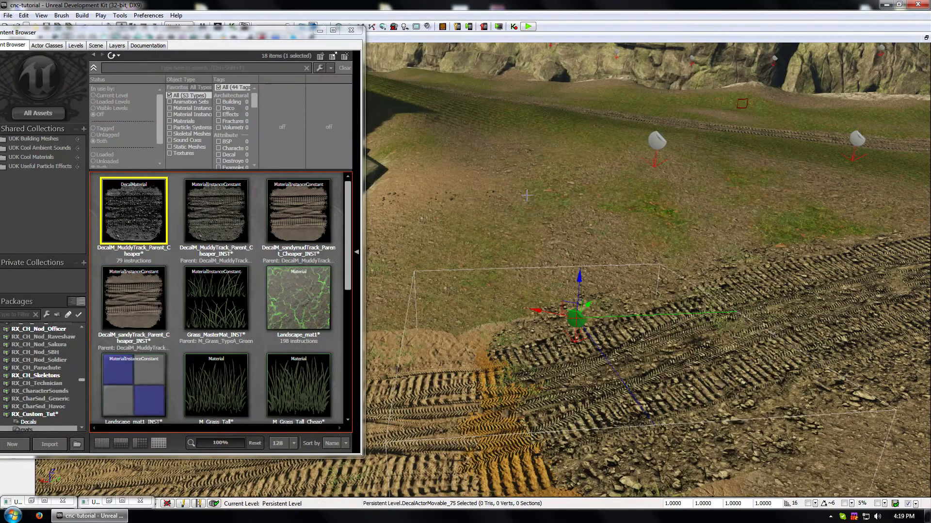
Step: Set the Depth Bias of the decal at the track junction to -0.000060 and inspect the transition in the level
{"action": "left_click_drag", "start_coordinate": [630, 291], "coordinate": [630, 252]}
{"action": "right_click_drag", "start_coordinate": [554, 243], "coordinate": [545, 264]}
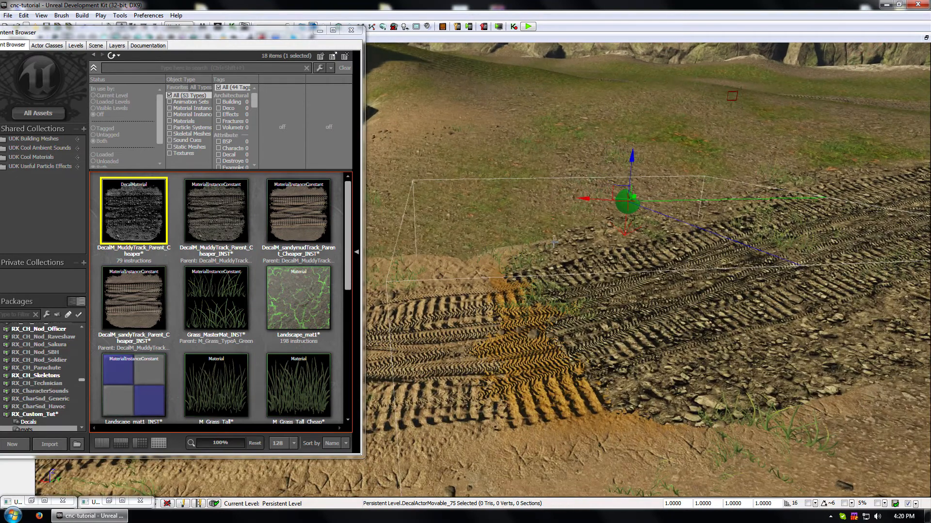
{"action": "double_click", "coordinate": [625, 204]}
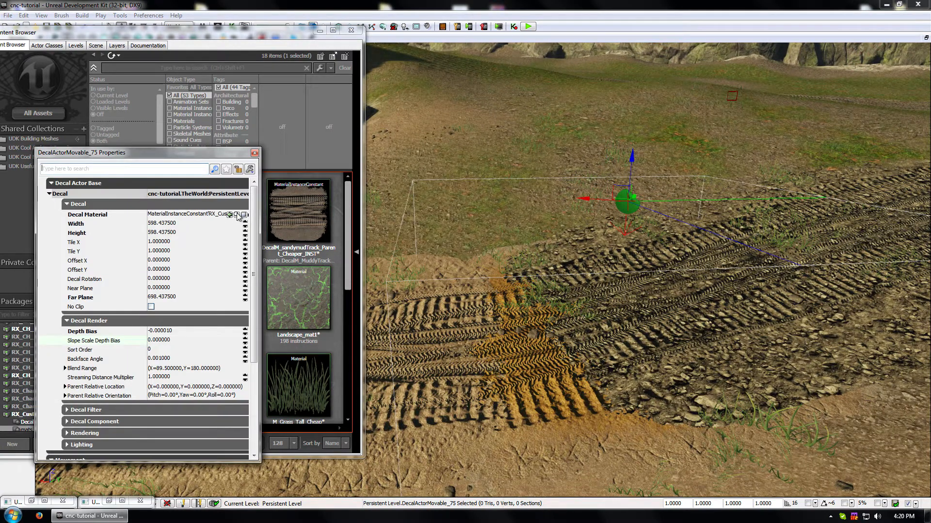
{"action": "left_click", "coordinate": [169, 331]}
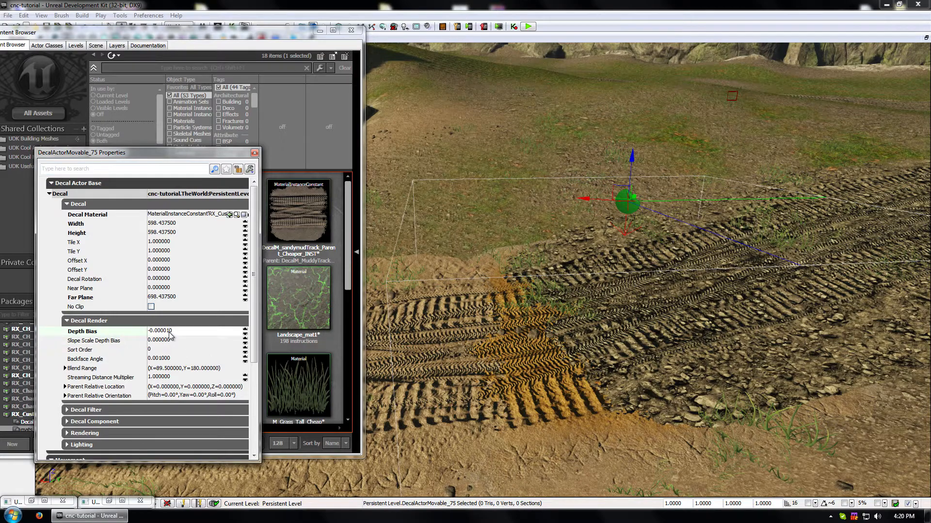
{"action": "key", "text": "BackSpace"}
{"action": "type", "text": "6"}
{"action": "key", "text": "Tab"}
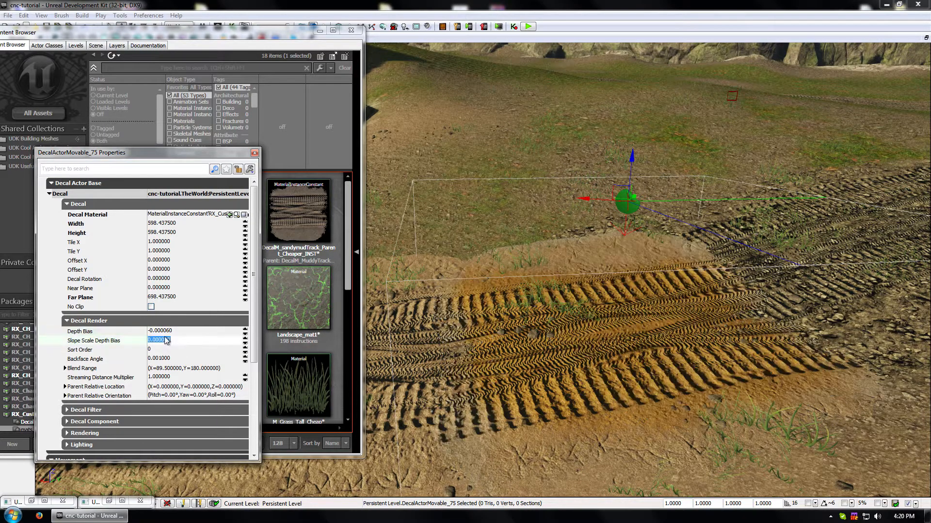
{"action": "right_click_drag", "start_coordinate": [510, 319], "coordinate": [505, 315]}
{"action": "left_click", "coordinate": [254, 153]}
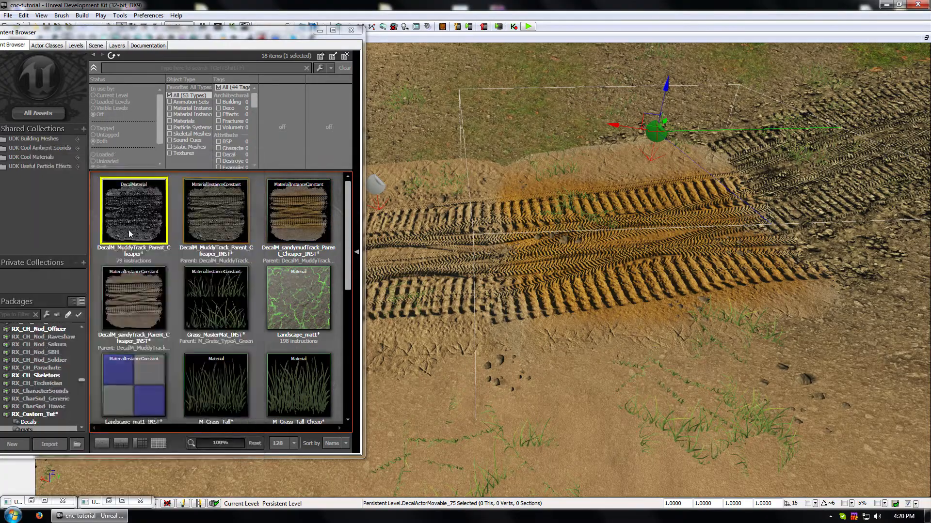
Step: Reopen DecalM_MuddyTrack_Parent_Cheaper and rewire the mask Desaturation directly between its mask texture sample and the mud-sand Lerp's Alpha, bypassing the Add node
{"action": "double_click", "coordinate": [126, 220]}
{"action": "left_click_drag", "start_coordinate": [449, 200], "coordinate": [558, 268]}
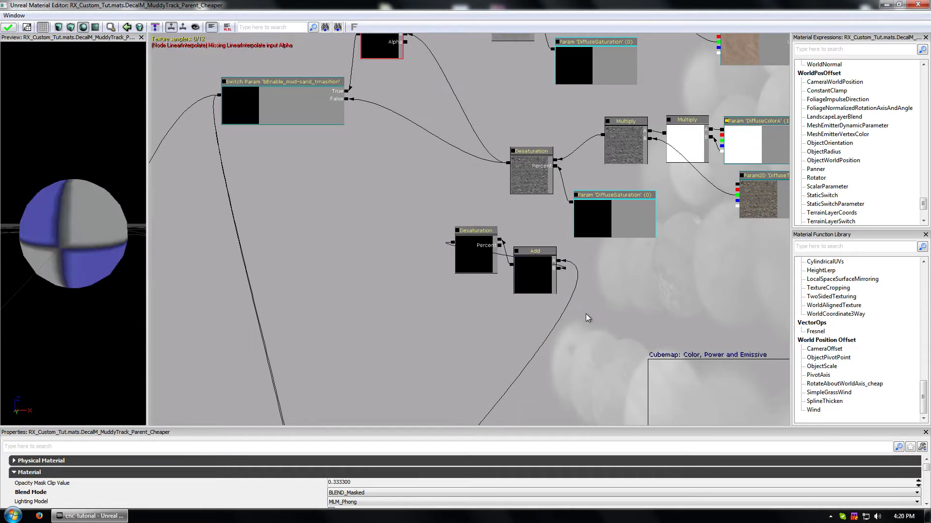
{"action": "left_click", "coordinate": [538, 266]}
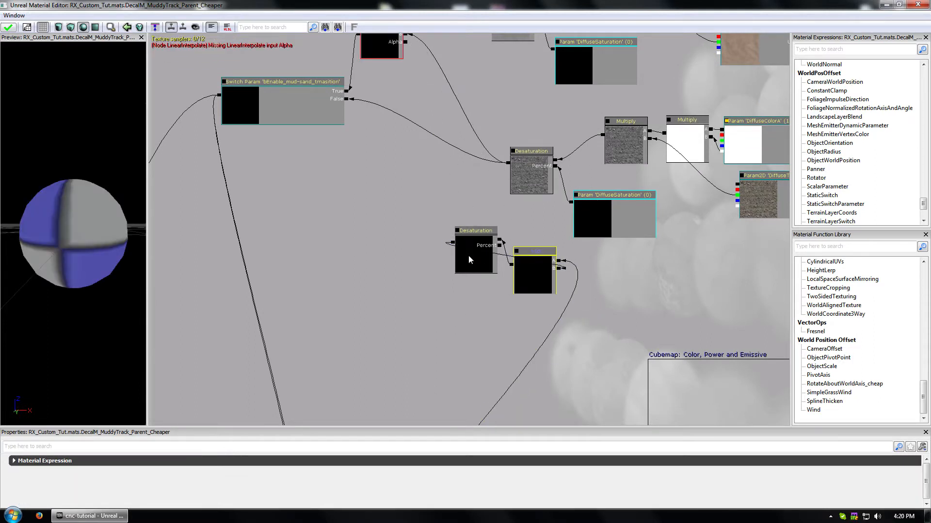
{"action": "key", "text": "super"}
{"action": "left_click", "coordinate": [468, 256], "text": "ctrl"}
{"action": "left_click", "coordinate": [534, 273]}
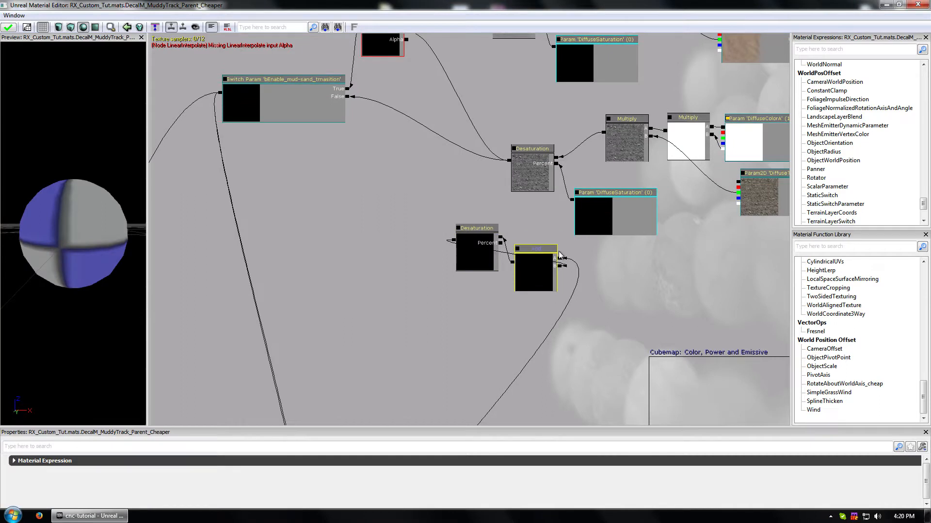
{"action": "left_click_drag", "start_coordinate": [563, 260], "coordinate": [407, 78]}
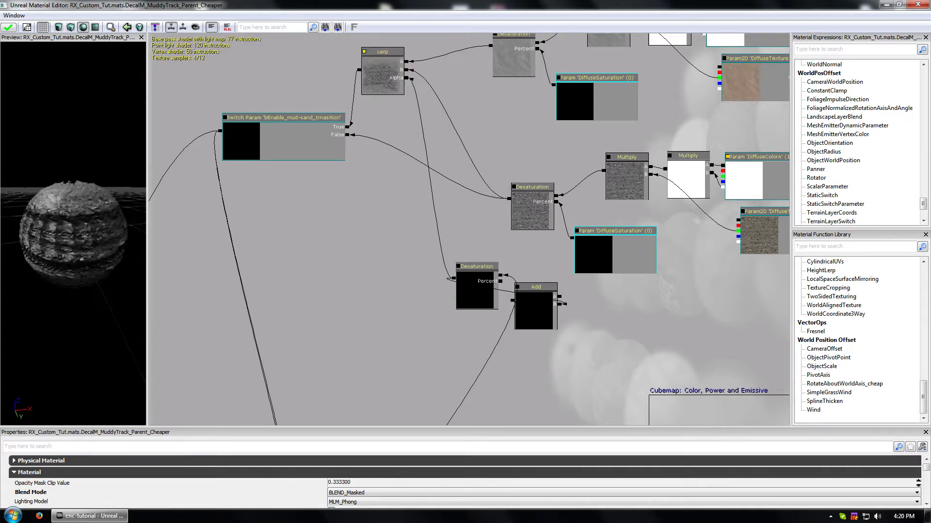
Step: Inspect the mud-sand Lerp and delete the bypassed Add node beside the mask Desaturation
{"action": "left_click", "coordinate": [393, 76]}
{"action": "left_click_drag", "start_coordinate": [389, 301], "coordinate": [336, 323]}
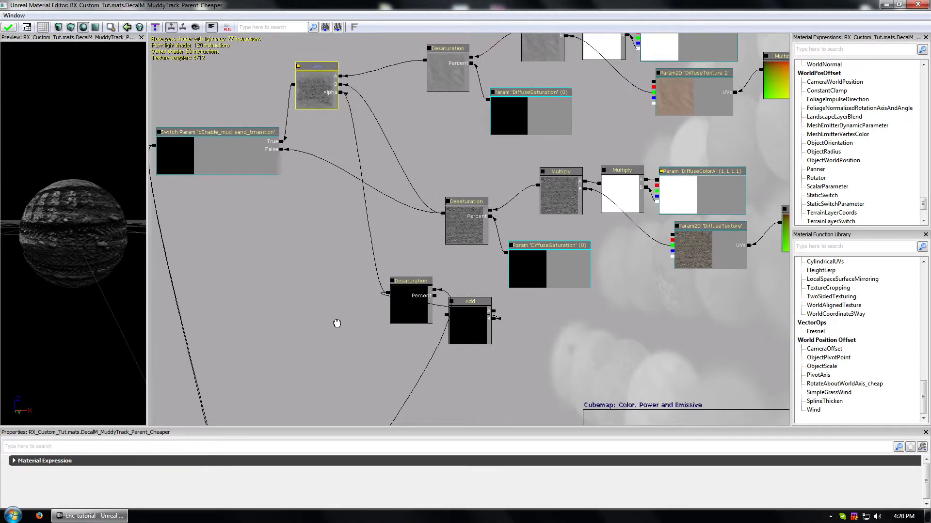
{"action": "left_click", "coordinate": [462, 321]}
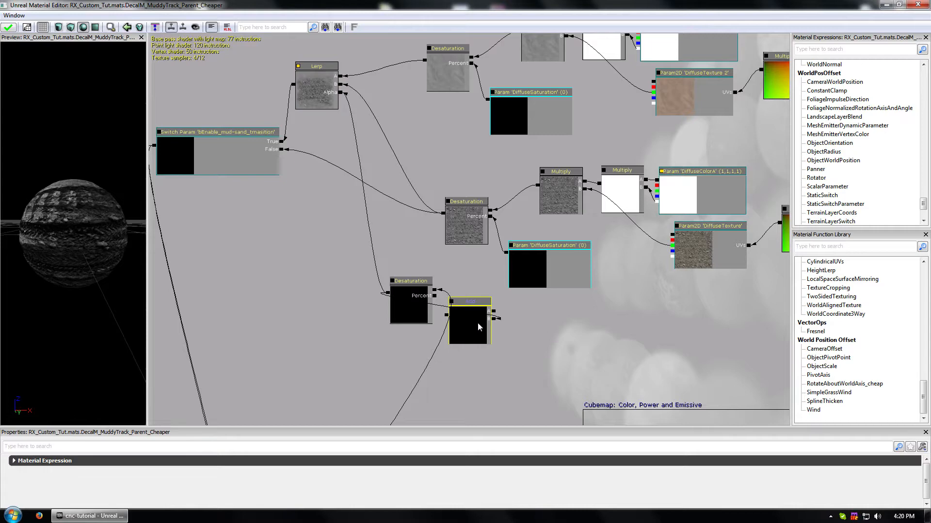
{"action": "key", "text": "Delete"}
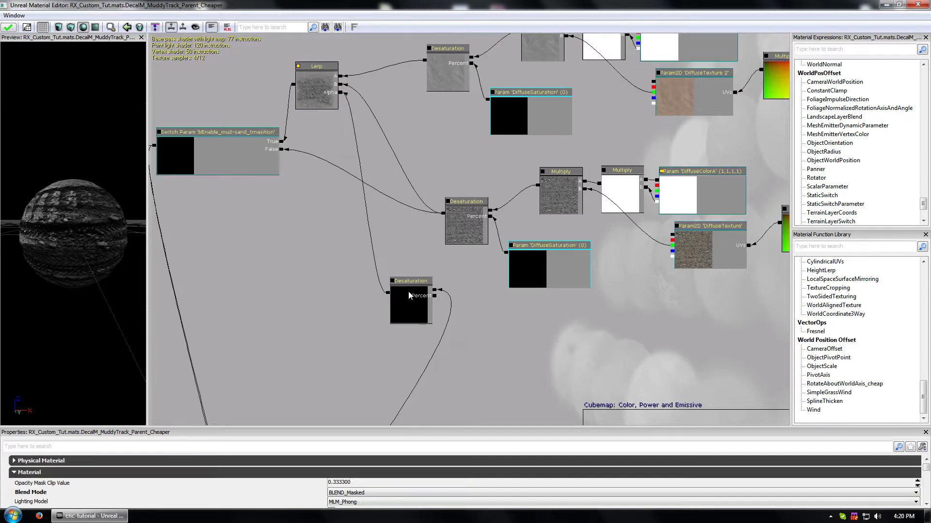
Step: Duplicate the 1-x node near the Ground Normals group and place the copy beside the mask Desaturation node
{"action": "left_click_drag", "start_coordinate": [376, 328], "coordinate": [346, 118]}
{"action": "mouse_move", "coordinate": [436, 257]}
{"action": "left_mouse_down"}
{"action": "mouse_move", "coordinate": [430, 222]}
{"action": "mouse_move", "coordinate": [345, 52]}
{"action": "left_mouse_up"}
{"action": "left_click_drag", "start_coordinate": [408, 274], "coordinate": [375, 96]}
{"action": "left_click_drag", "start_coordinate": [308, 332], "coordinate": [310, 249]}
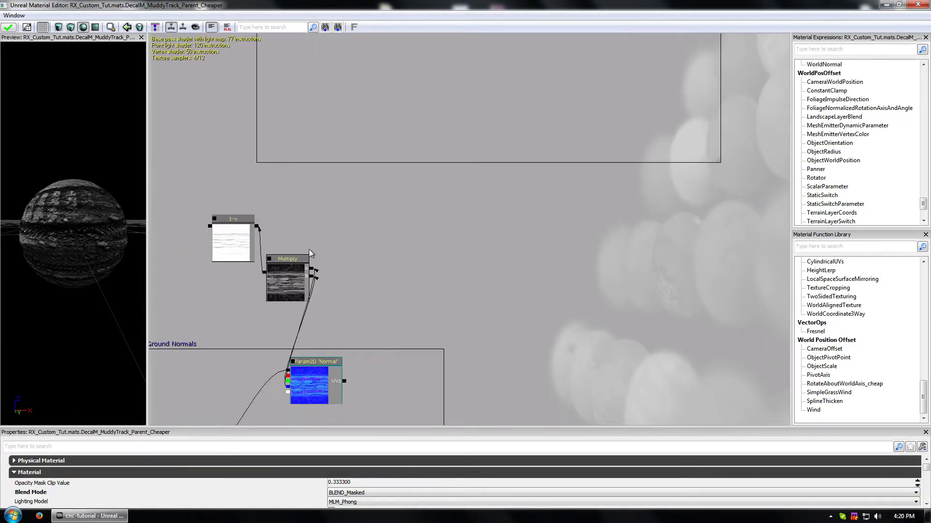
{"action": "left_click", "coordinate": [231, 246]}
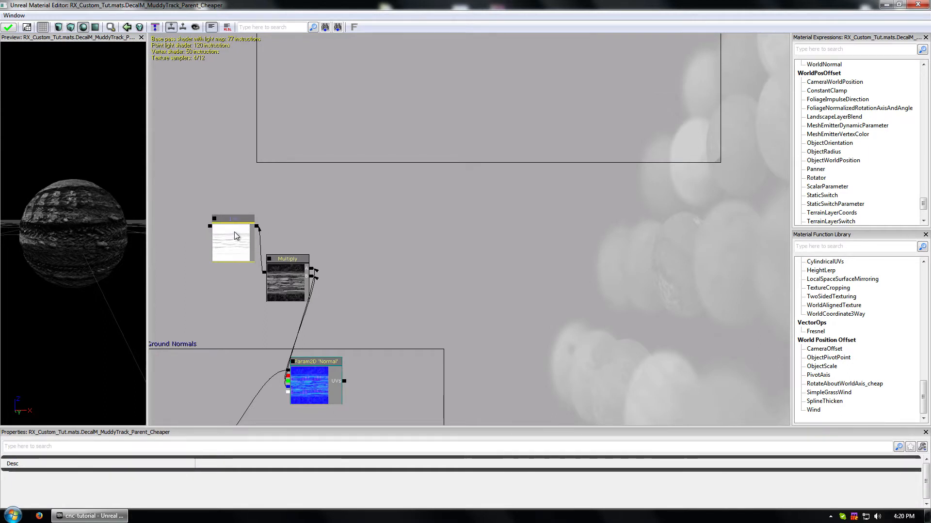
{"action": "left_click_drag", "start_coordinate": [214, 167], "coordinate": [180, 89]}
{"action": "left_click_drag", "start_coordinate": [206, 184], "coordinate": [445, 159]}
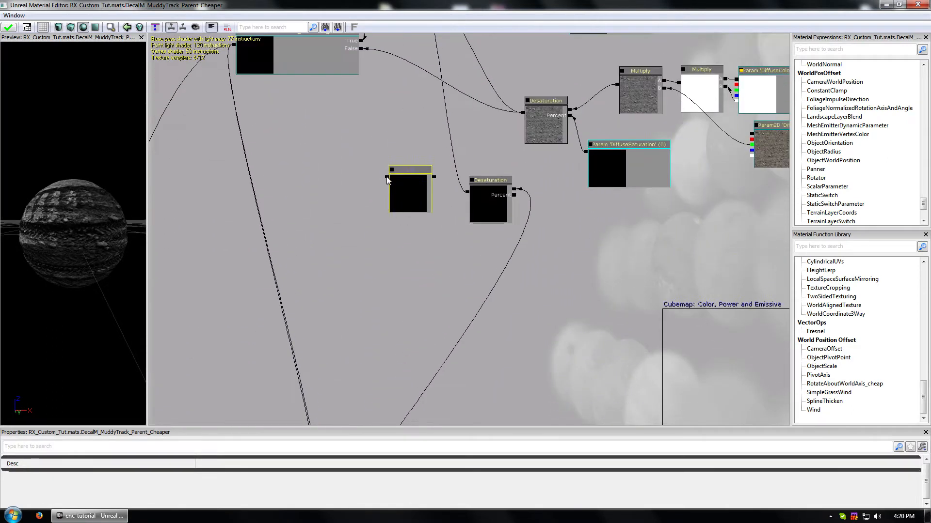
Step: Insert the new 1-x node between the mask Desaturation's output and the mud-sand Lerp's Alpha, and check the Lerp
{"action": "left_click_drag", "start_coordinate": [466, 191], "coordinate": [386, 177], "text": "ctrl"}
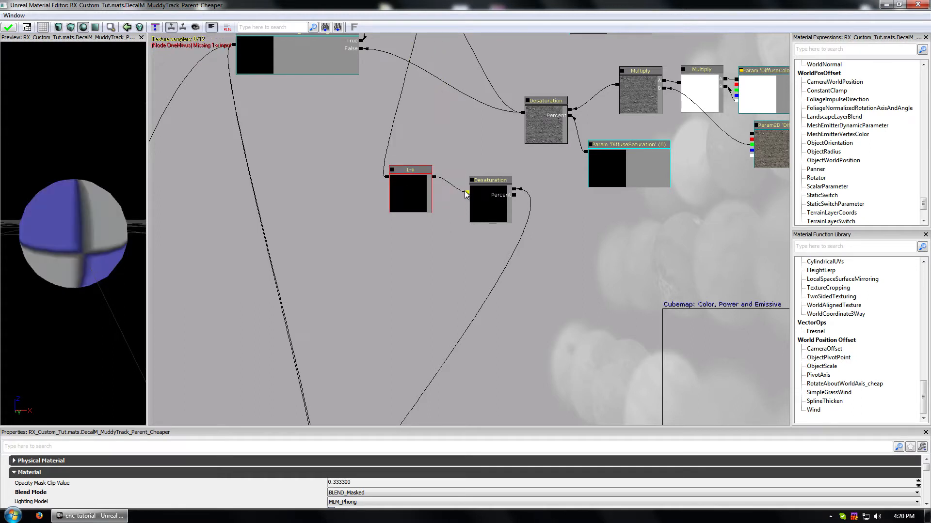
{"action": "left_click_drag", "start_coordinate": [465, 191], "coordinate": [466, 192]}
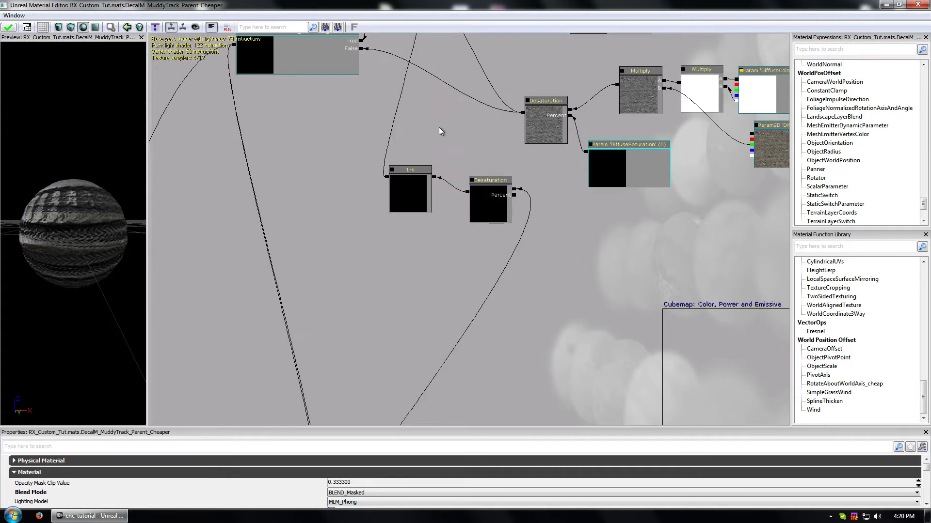
{"action": "left_click_drag", "start_coordinate": [438, 126], "coordinate": [401, 202]}
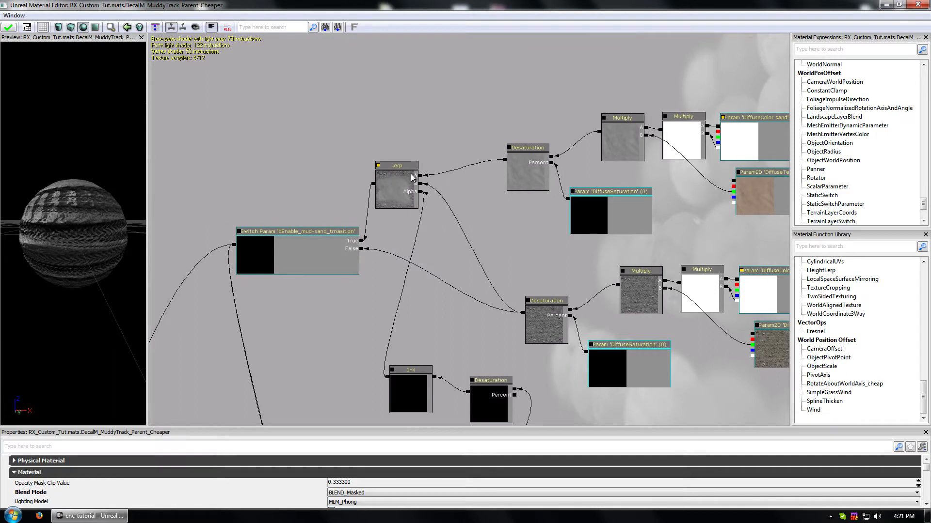
Step: Apply the material changes to DecalM_MuddyTrack_Parent_Cheaper and inspect the track junction decal in the level viewport
{"action": "left_click", "coordinate": [9, 28]}
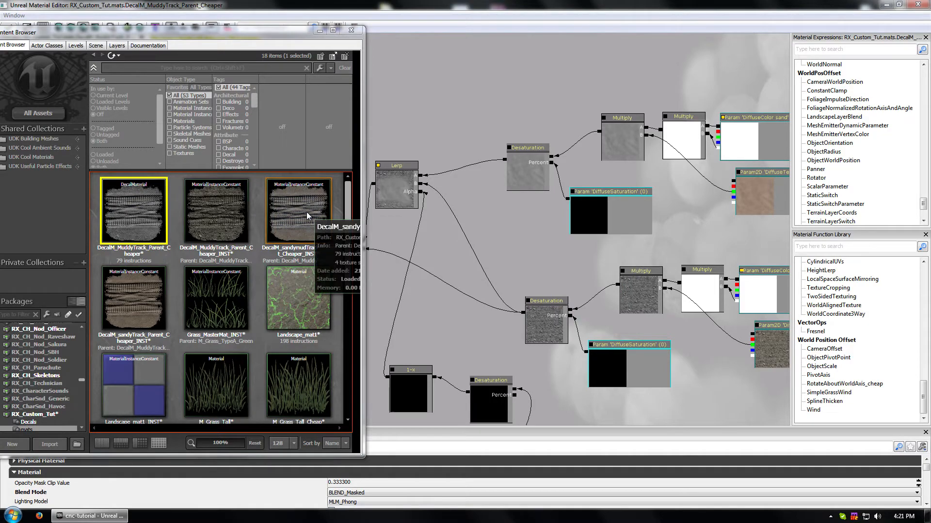
{"action": "left_click", "coordinate": [885, 5]}
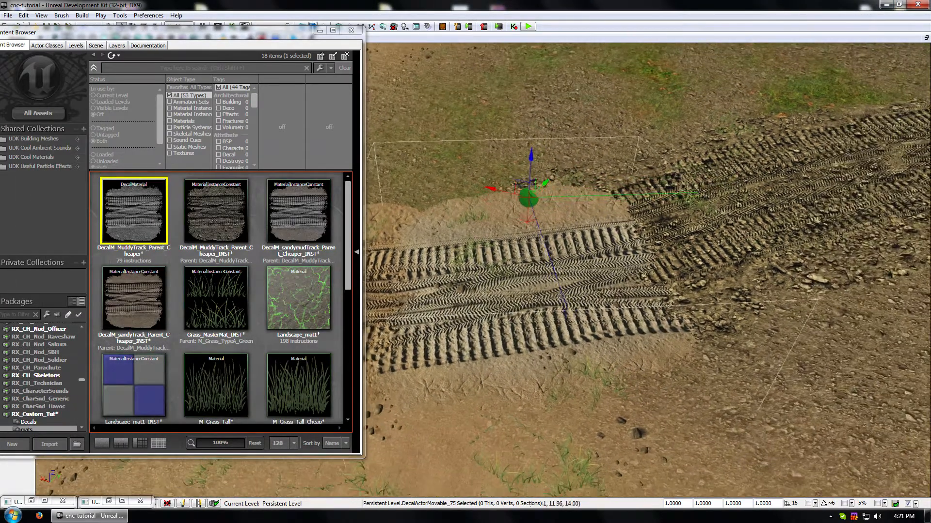
{"action": "right_click_drag", "start_coordinate": [630, 272], "coordinate": [635, 307]}
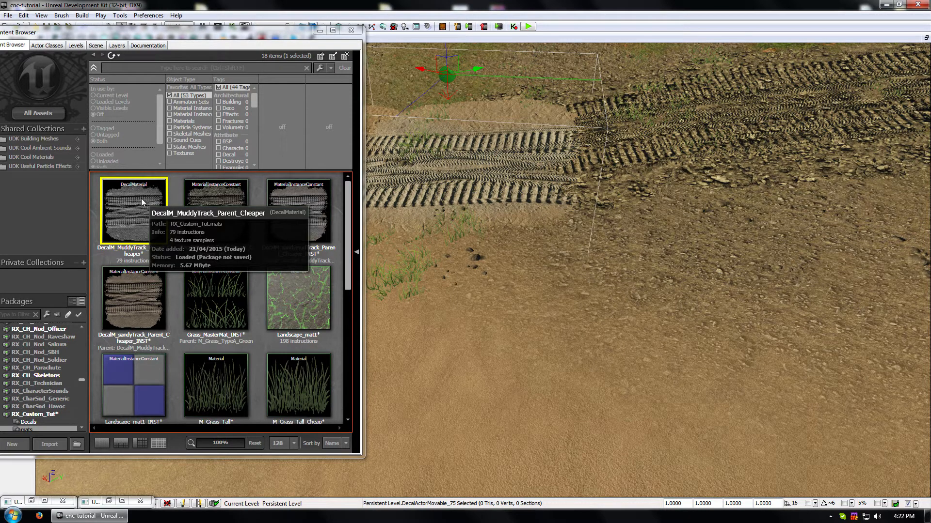
Step: Reopen DecalM_MuddyTrack_Parent_Cheaper and search all assets for "grad", filtered to textures only
{"action": "double_click", "coordinate": [147, 208]}
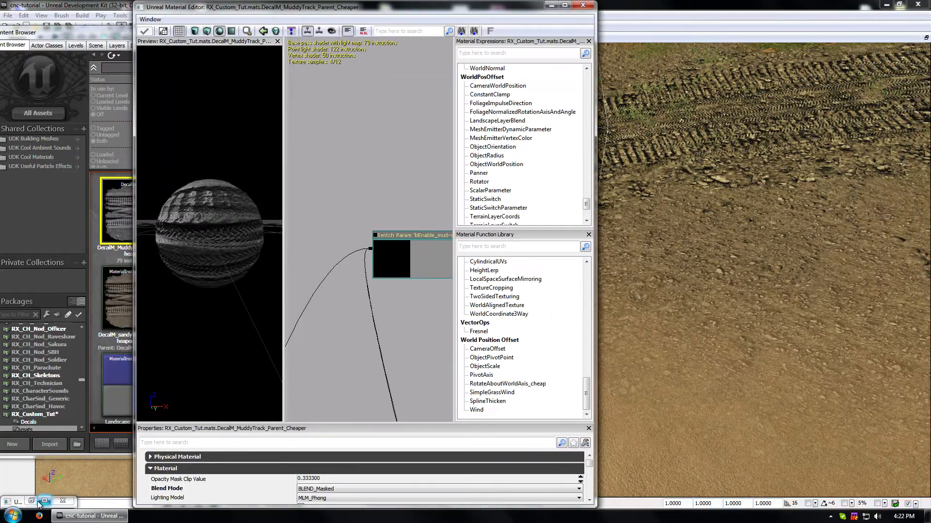
{"action": "left_click", "coordinate": [45, 500]}
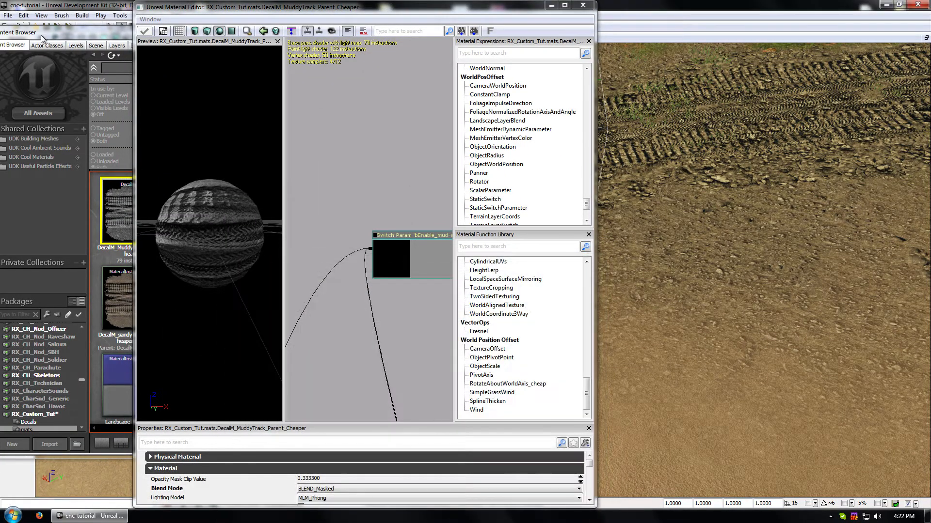
{"action": "left_click_drag", "start_coordinate": [42, 37], "coordinate": [155, 34]}
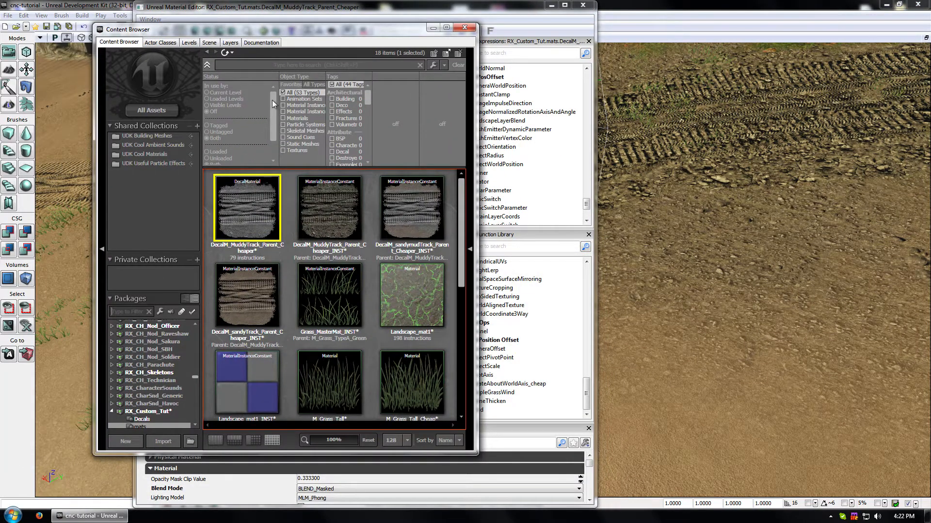
{"action": "left_click", "coordinate": [265, 65]}
{"action": "type", "text": "grad"}
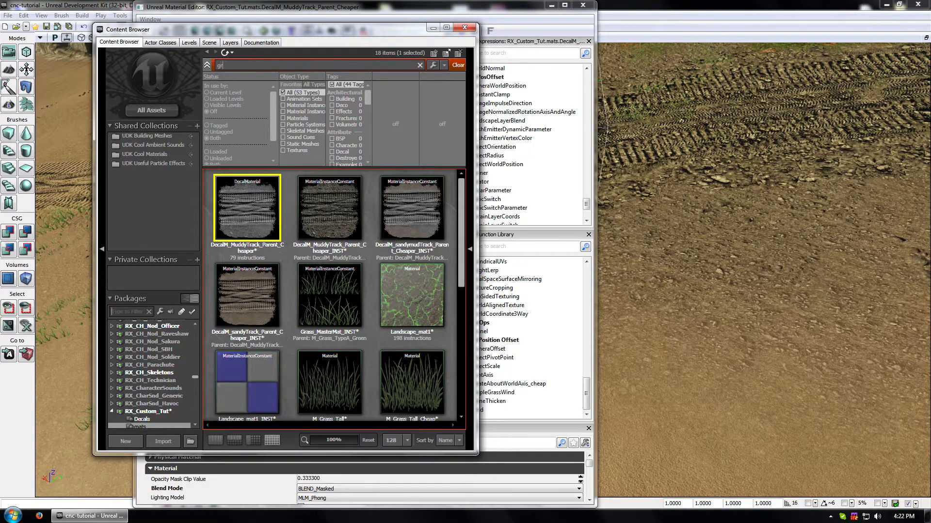
{"action": "left_click", "coordinate": [152, 111]}
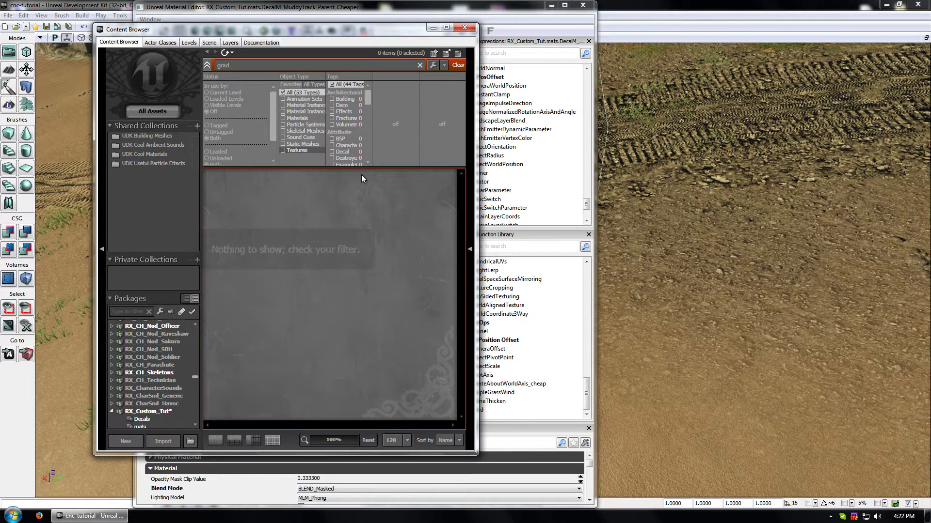
{"action": "left_click", "coordinate": [284, 150]}
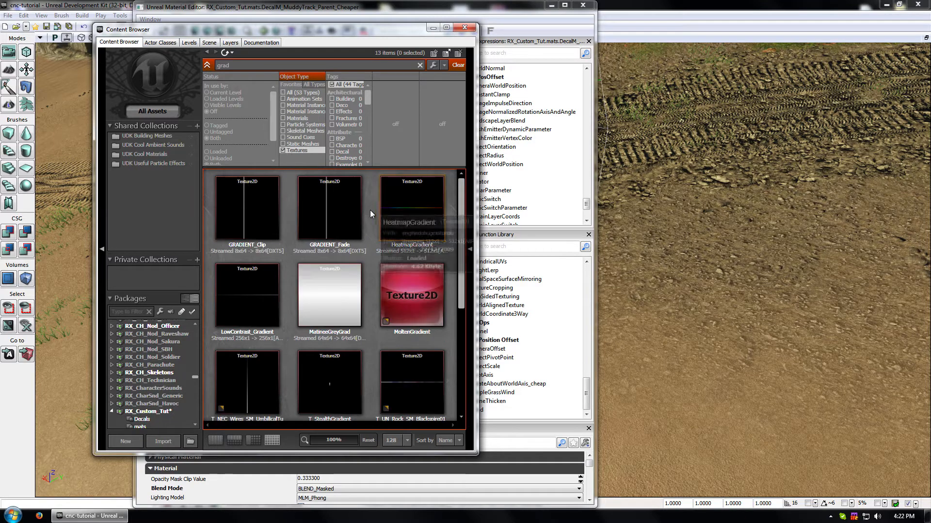
Step: Browse the gradient textures and select T_WP_Instagib_Beam_Gradient
{"action": "left_click", "coordinate": [335, 284]}
{"action": "scroll", "coordinate": [359, 315], "scroll_direction": "down", "scroll_amount": 4}
{"action": "scroll", "coordinate": [380, 351], "scroll_direction": "down", "scroll_amount": 1}
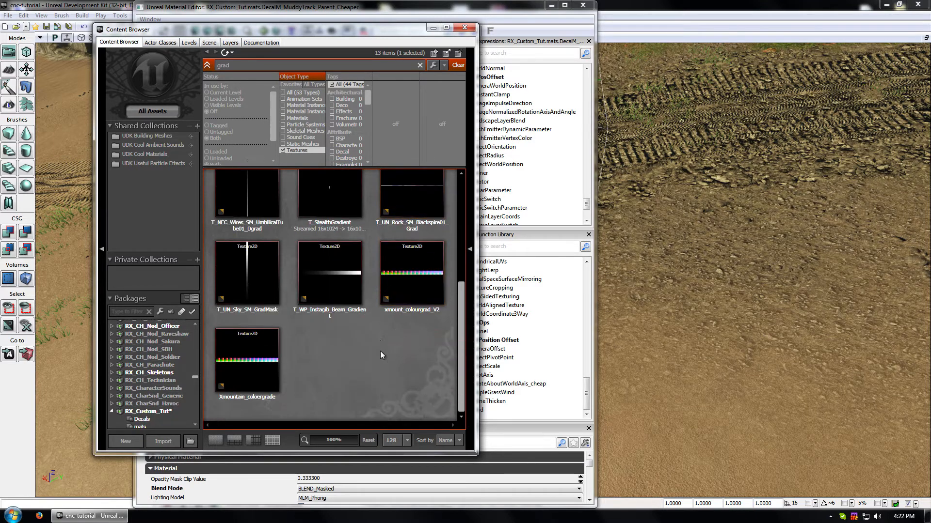
{"action": "left_click", "coordinate": [347, 271]}
{"action": "scroll", "coordinate": [372, 377], "scroll_direction": "up", "scroll_amount": 5}
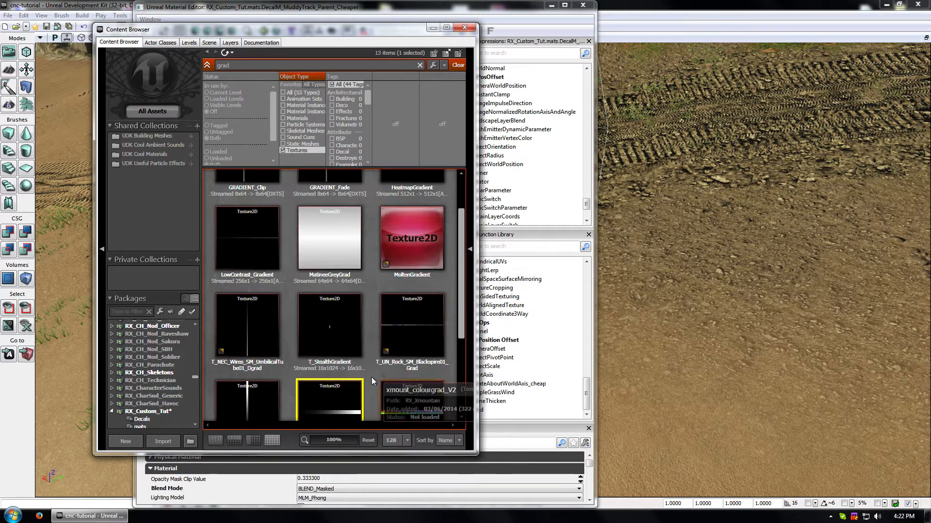
{"action": "scroll", "coordinate": [365, 378], "scroll_direction": "down", "scroll_amount": 4}
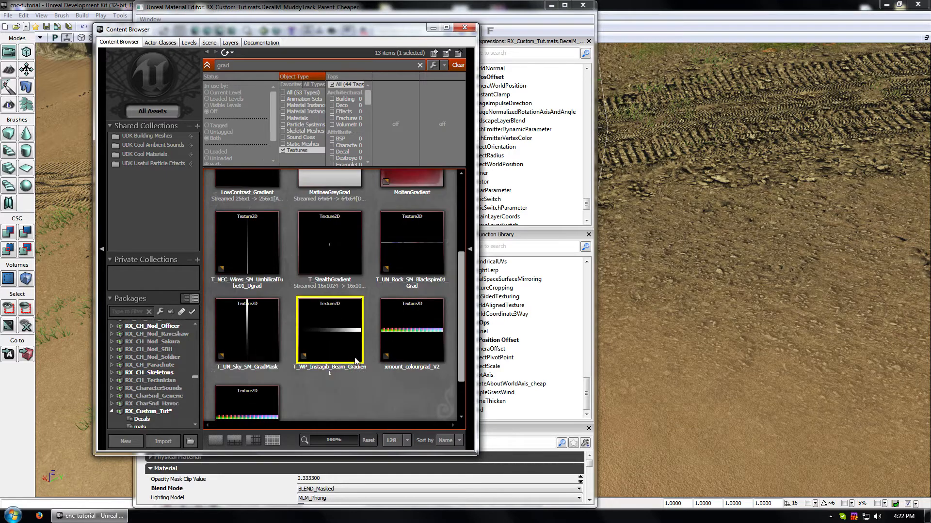
Step: Add the selected gradient as a Texture Sample beside the mud-sand Lerp and connect it to the Lerp's Alpha in place of the 1-x node
{"action": "left_click_drag", "start_coordinate": [520, 11], "coordinate": [684, 0]}
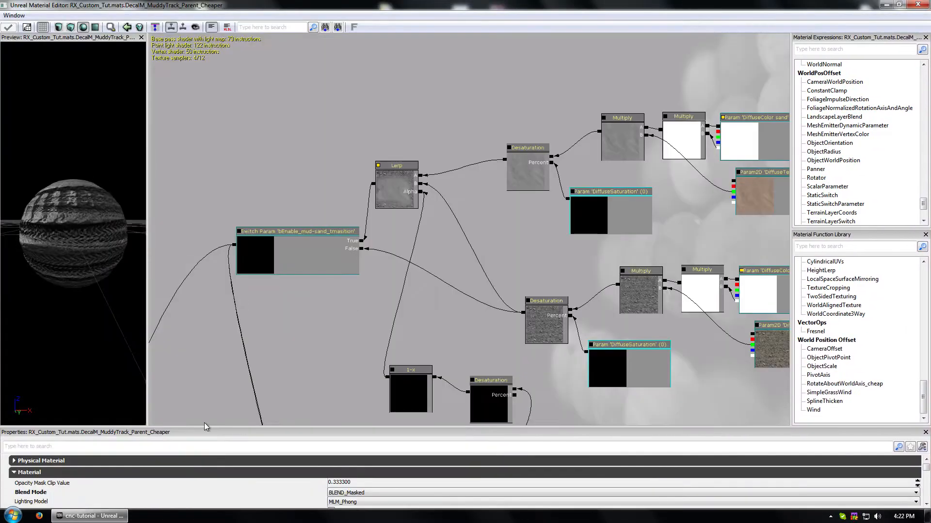
{"action": "left_click_drag", "start_coordinate": [293, 4], "coordinate": [534, 33]}
{"action": "left_click_drag", "start_coordinate": [310, 27], "coordinate": [314, 74]}
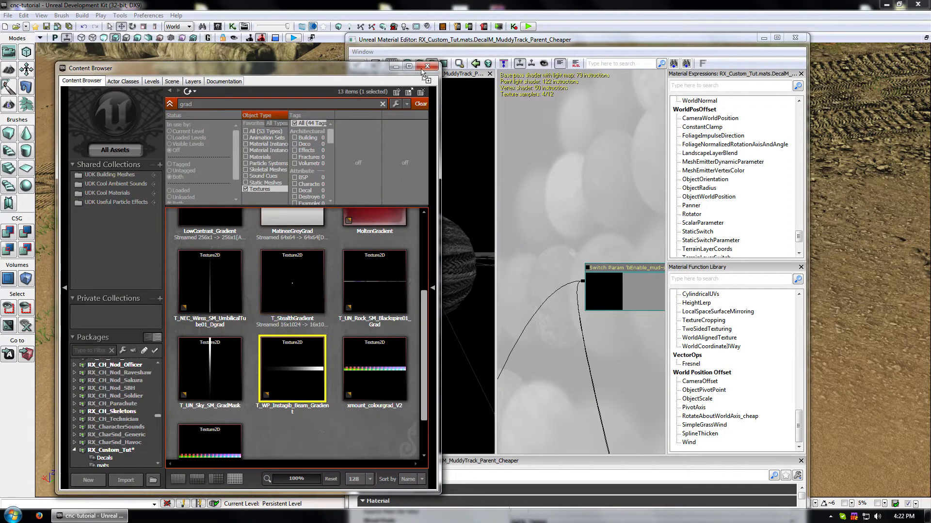
{"action": "left_click", "coordinate": [395, 66]}
{"action": "left_click_drag", "start_coordinate": [642, 42], "coordinate": [596, 0]}
{"action": "left_click", "coordinate": [264, 221]}
{"action": "left_click_drag", "start_coordinate": [252, 187], "coordinate": [441, 200]}
{"action": "left_click", "coordinate": [229, 166]}
{"action": "left_click_drag", "start_coordinate": [389, 162], "coordinate": [418, 185]}
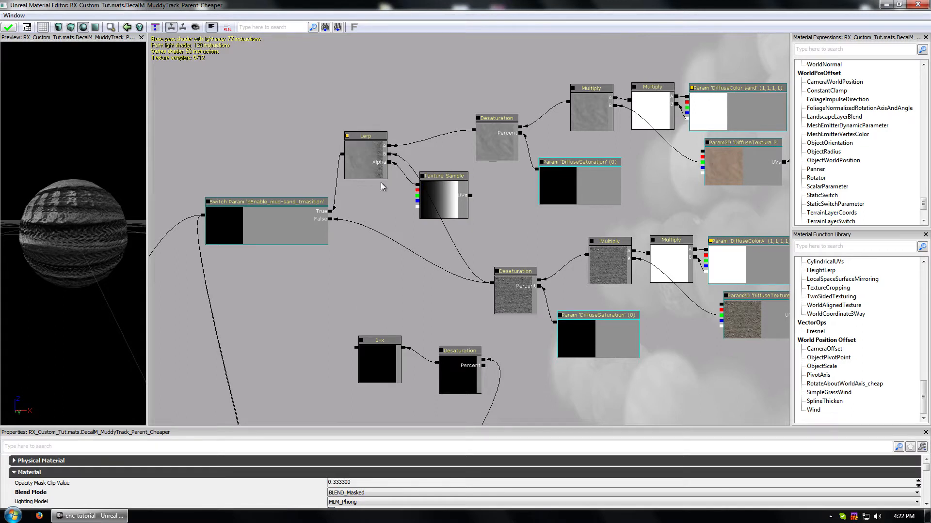
Step: Try feeding the gradient sample's alpha channel into the mud-sand Lerp's Alpha, then restore the previous connection
{"action": "left_click", "coordinate": [439, 191]}
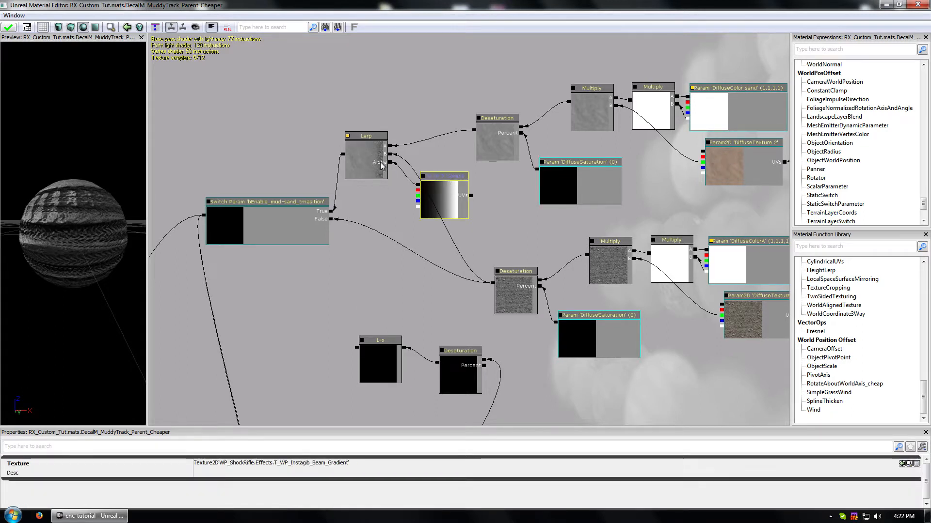
{"action": "left_click", "coordinate": [416, 194]}
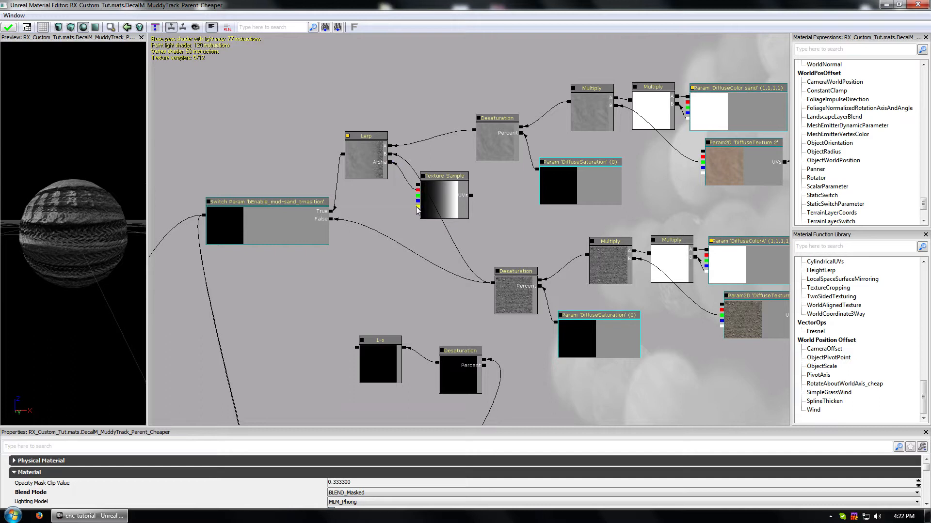
{"action": "left_click_drag", "start_coordinate": [417, 209], "coordinate": [390, 163]}
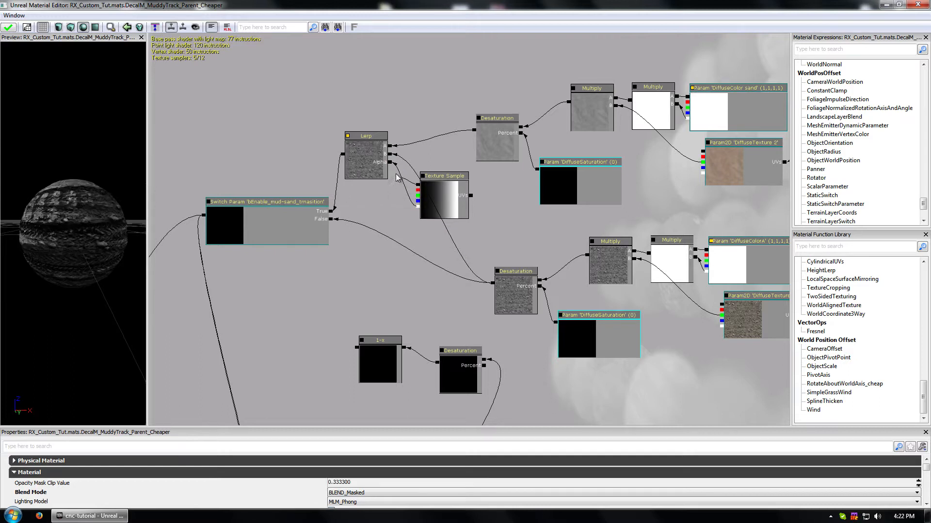
{"action": "left_click_drag", "start_coordinate": [396, 174], "coordinate": [391, 162]}
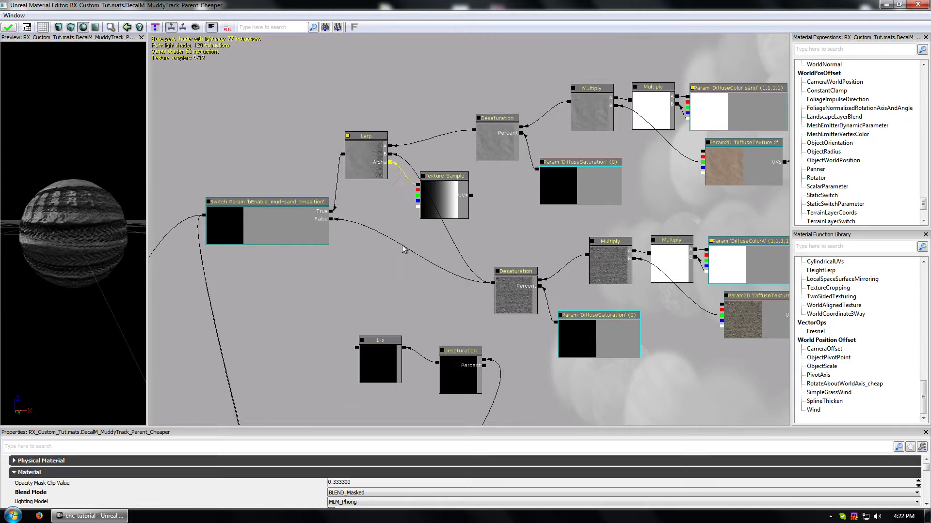
Step: Connect the sand texture's coordinate-scaling Multiply to the gradient Texture Sample's UVs input
{"action": "left_click", "coordinate": [455, 205]}
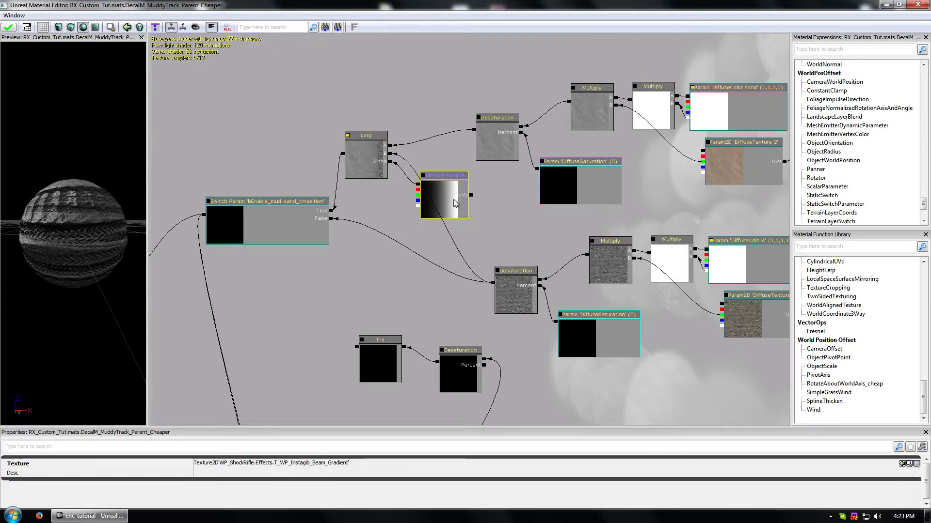
{"action": "left_click_drag", "start_coordinate": [472, 197], "coordinate": [703, 154]}
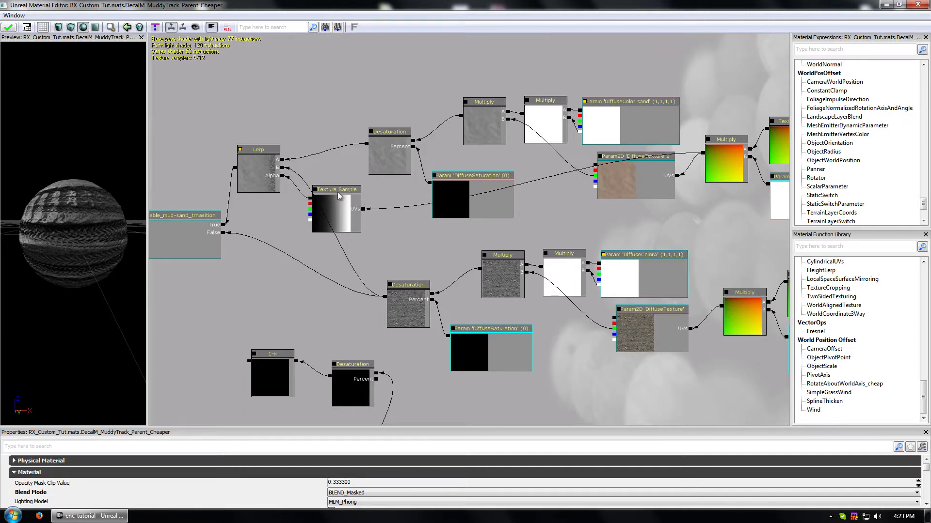
{"action": "left_click", "coordinate": [353, 204]}
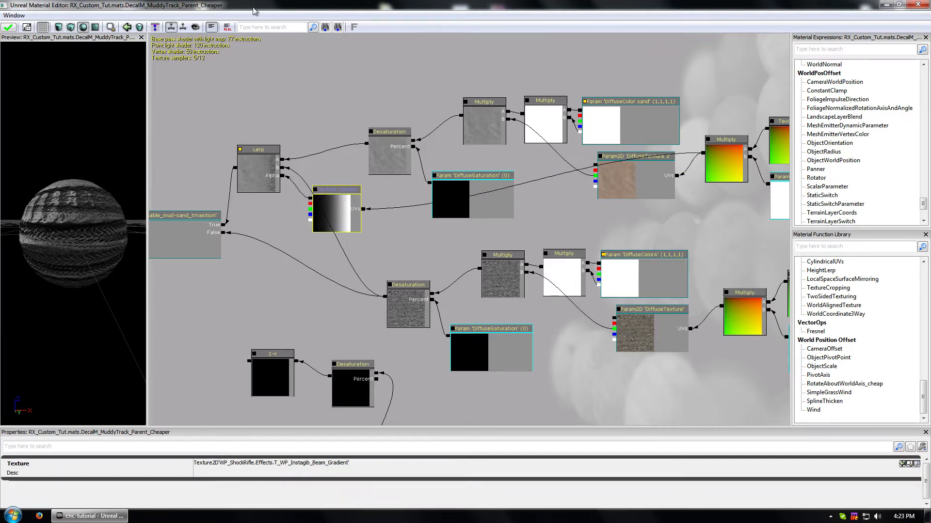
Step: Clean up the unused 1-x and mask Desaturation nodes and move the gradient sample above the sand diffuse nodes
{"action": "left_click", "coordinate": [139, 27]}
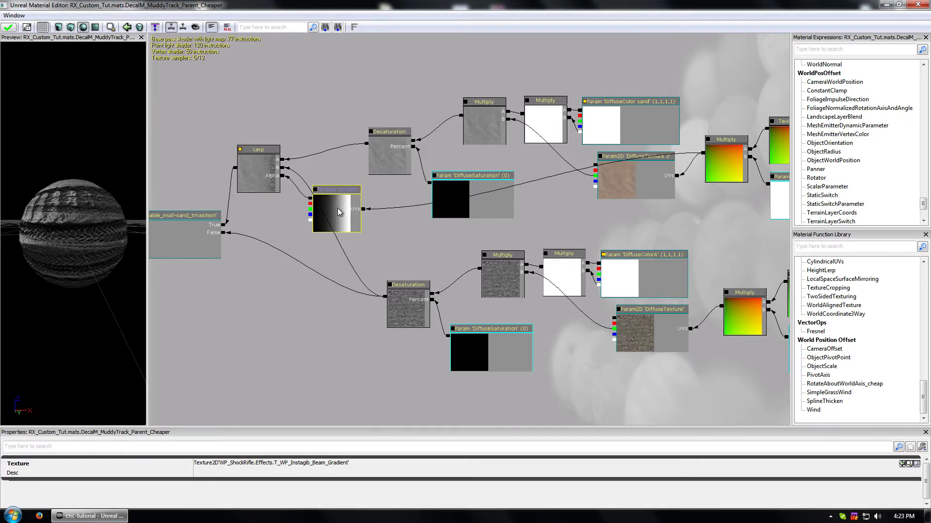
{"action": "left_click_drag", "start_coordinate": [337, 208], "coordinate": [405, 70]}
{"action": "left_click_drag", "start_coordinate": [530, 34], "coordinate": [304, 157], "text": "ctrl"}
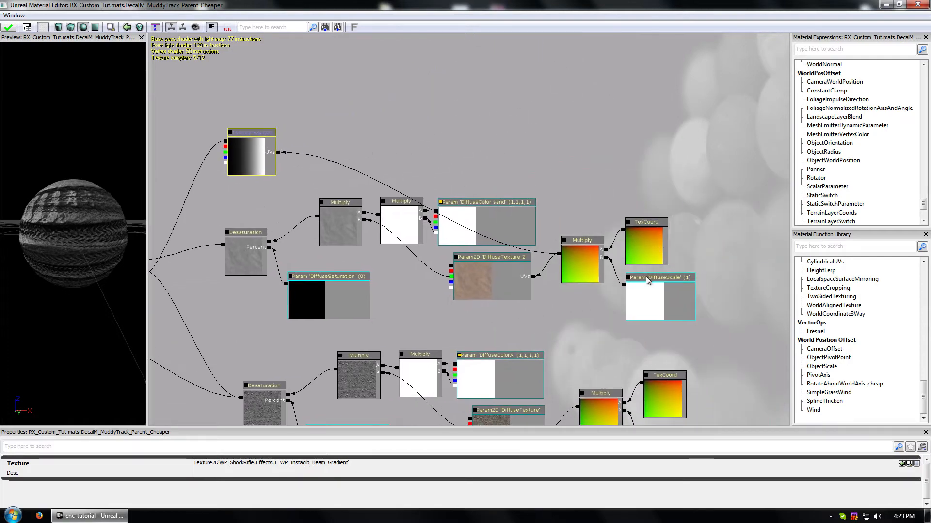
Step: Uncover the level viewport, apply the gradient-based material changes, and inspect the junction decal
{"action": "left_click_drag", "start_coordinate": [111, 6], "coordinate": [567, 93]}
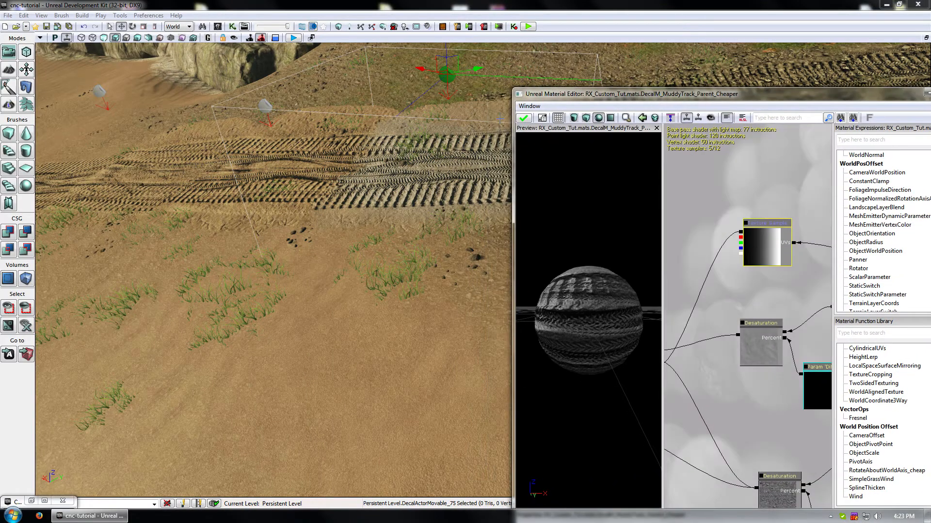
{"action": "left_click", "coordinate": [524, 118]}
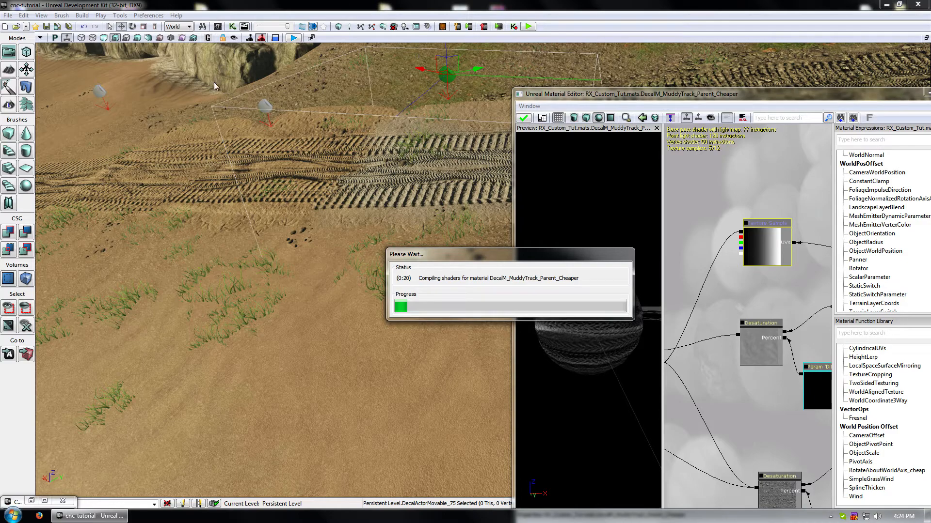
{"action": "right_click_drag", "start_coordinate": [328, 144], "coordinate": [368, 134]}
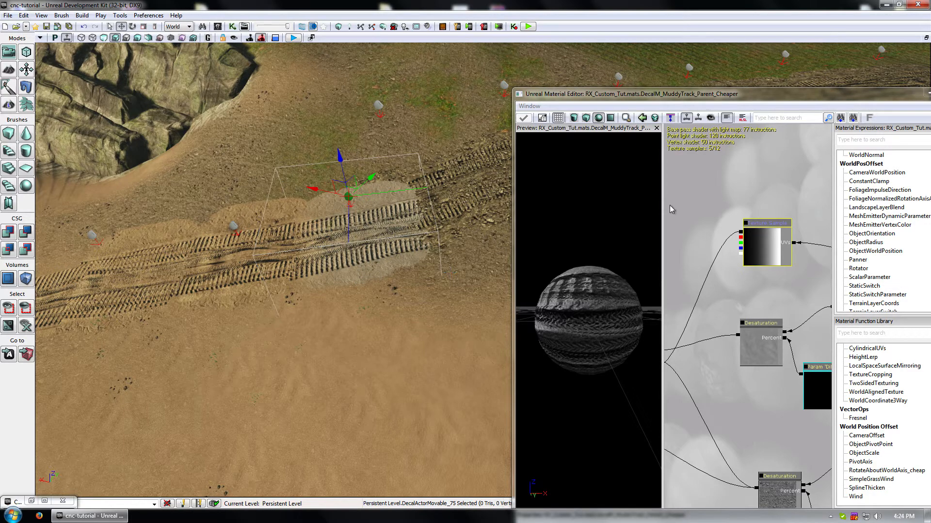
Step: Break the link on the gradient Texture Sample's UVs input and apply the material again
{"action": "left_click_drag", "start_coordinate": [755, 207], "coordinate": [714, 191]}
{"action": "left_click_drag", "start_coordinate": [762, 215], "coordinate": [718, 203]}
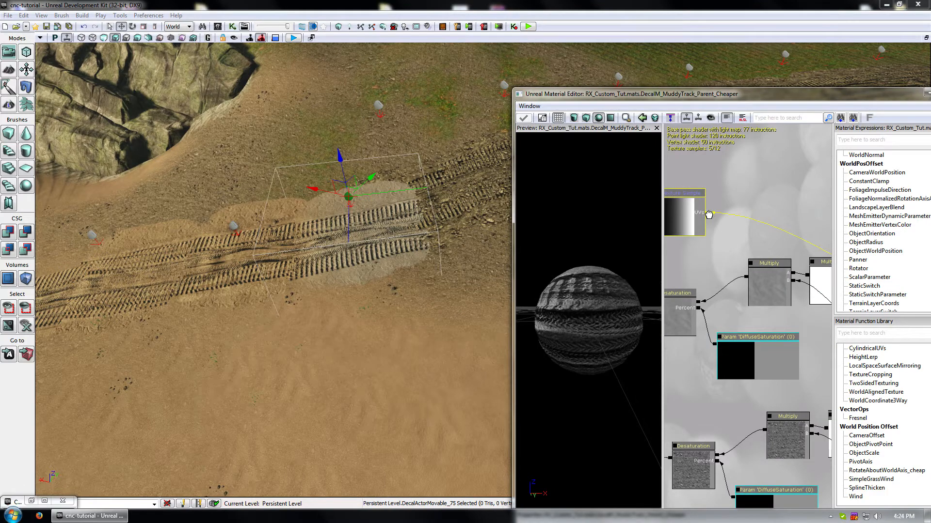
{"action": "right_click", "coordinate": [707, 212]}
{"action": "left_click", "coordinate": [738, 208]}
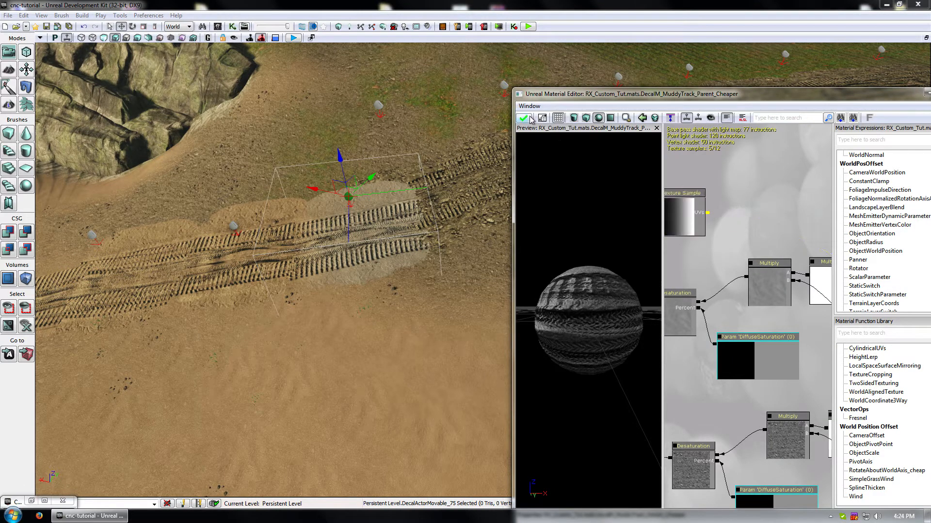
{"action": "left_click", "coordinate": [523, 117]}
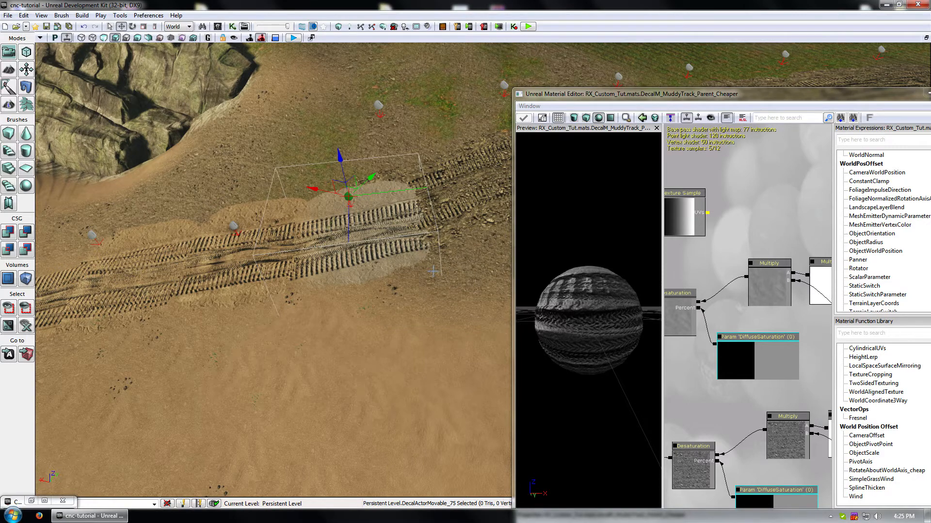
Step: Close the material editor and open the properties of the selected junction decal
{"action": "left_click_drag", "start_coordinate": [735, 96], "coordinate": [604, 95]}
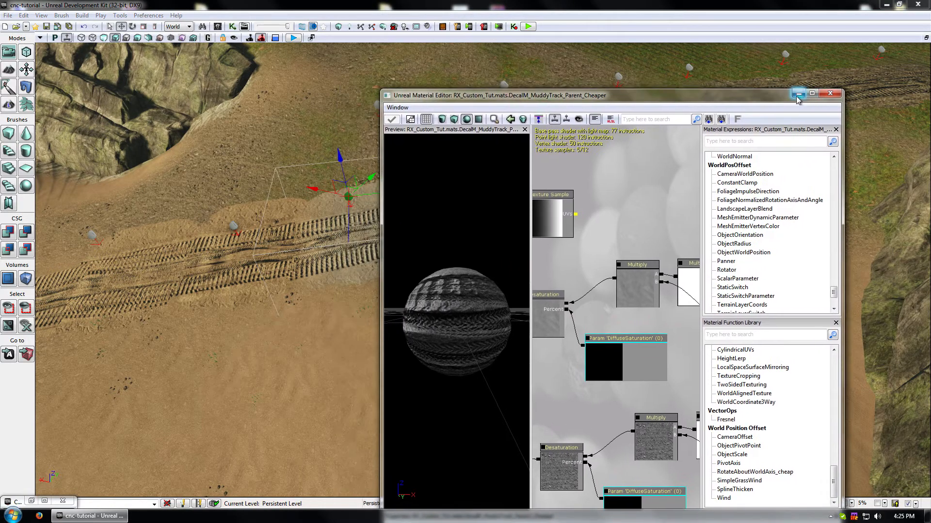
{"action": "left_click", "coordinate": [830, 92]}
{"action": "double_click", "coordinate": [342, 197]}
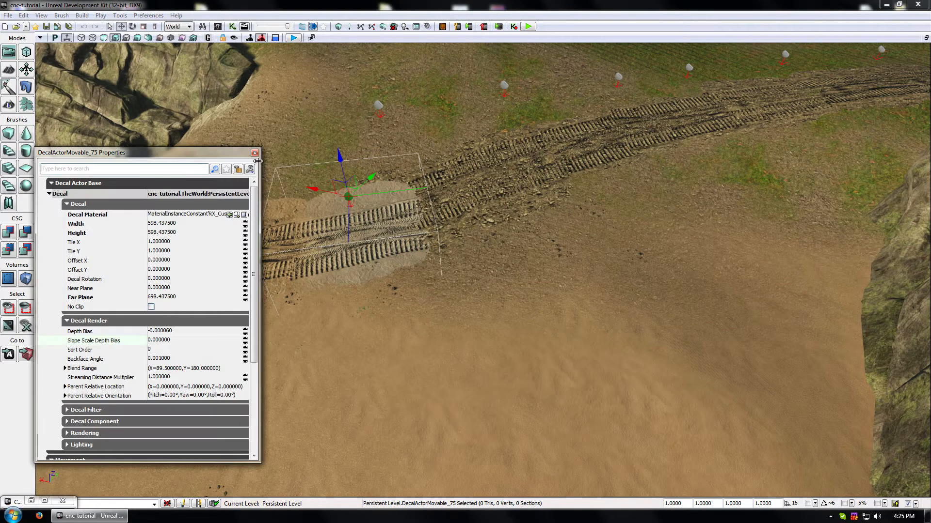
Step: Locate the decal's assigned material in the Content Browser and open DecalM_sandymudTrack_Parent_Cheaper_INST
{"action": "left_click", "coordinate": [230, 215]}
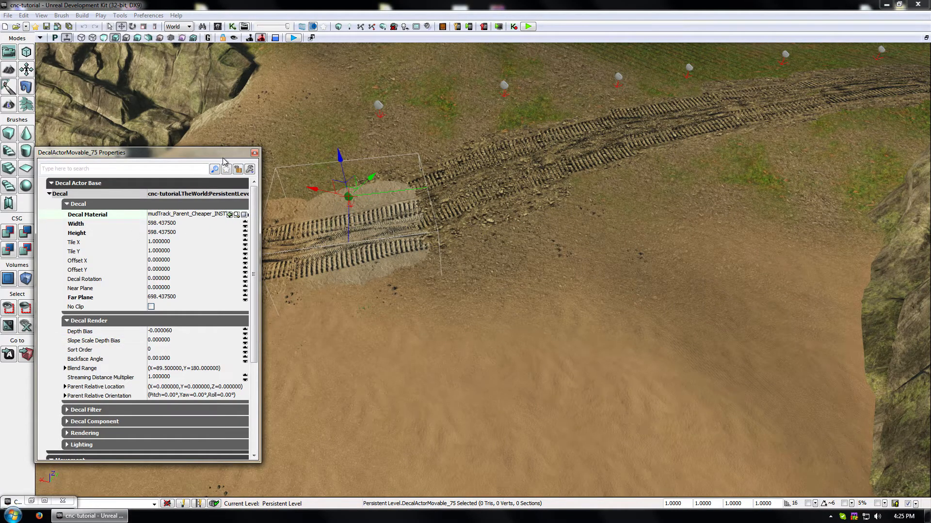
{"action": "left_click_drag", "start_coordinate": [221, 155], "coordinate": [497, 155]}
{"action": "left_click", "coordinate": [31, 501]}
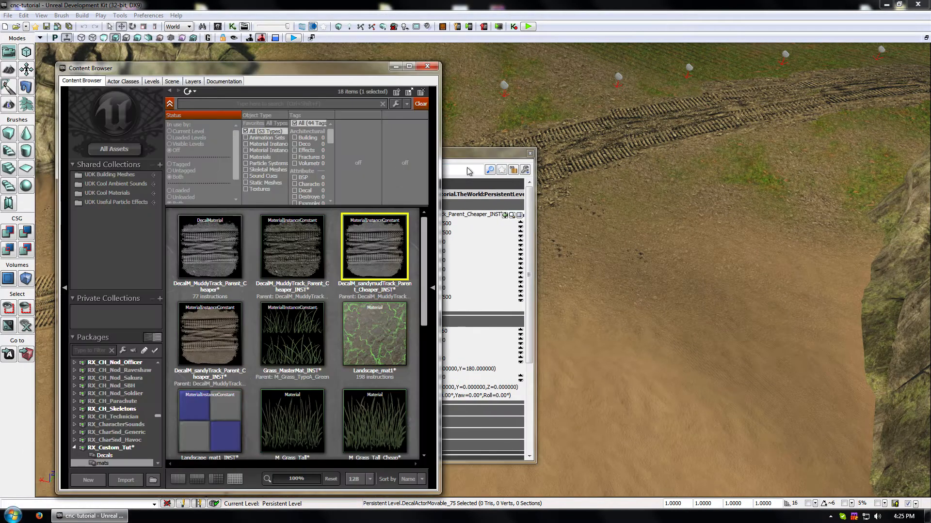
{"action": "double_click", "coordinate": [387, 253]}
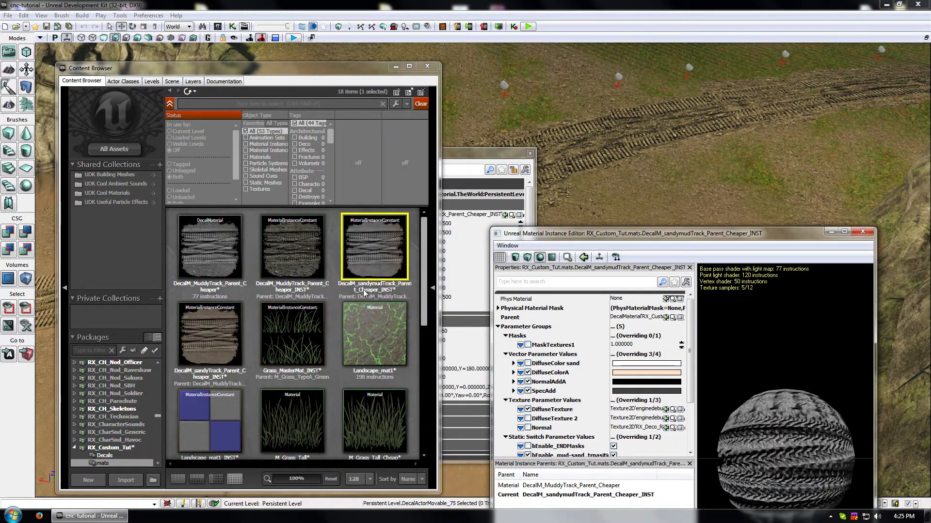
Step: Open MI_MuddyTrack_SubParent_sand from the Decals group alongside the sandymudTrack instance and enable the latter's DiffuseColor sand override
{"action": "left_click", "coordinate": [104, 456]}
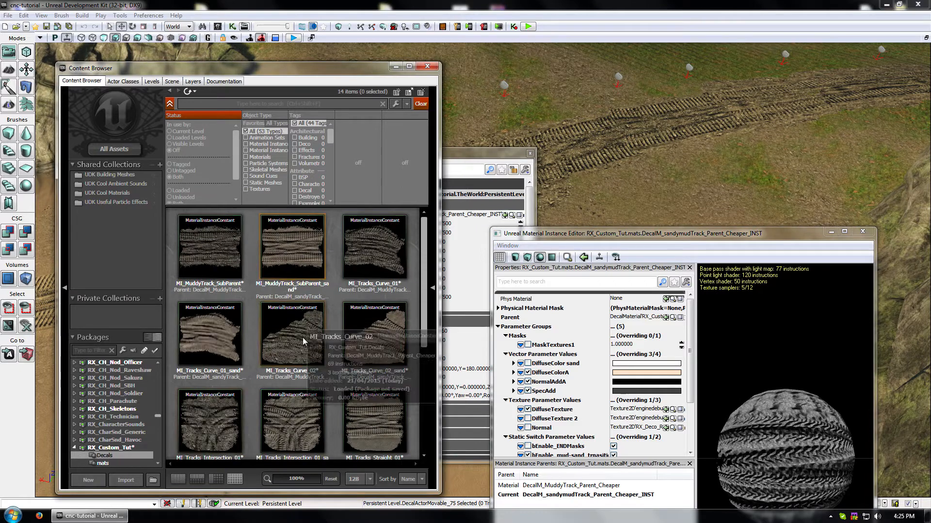
{"action": "double_click", "coordinate": [292, 245]}
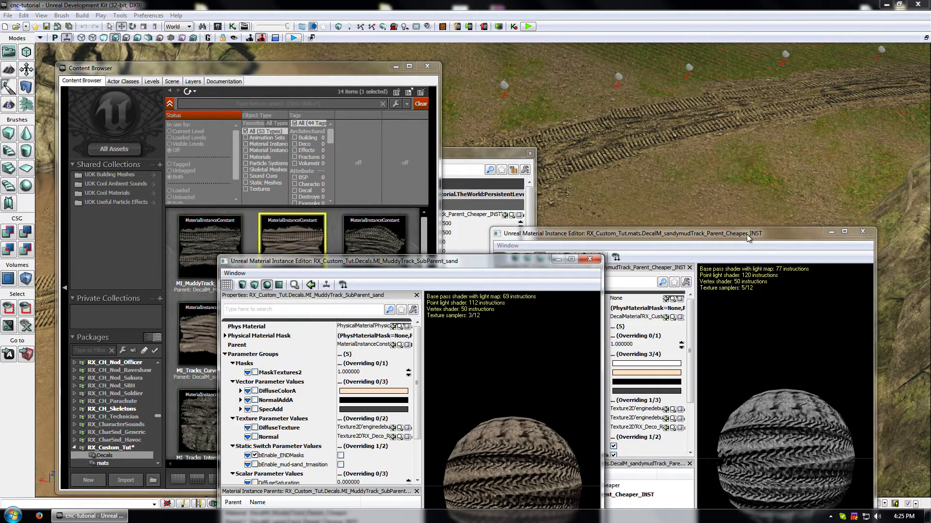
{"action": "left_click_drag", "start_coordinate": [749, 235], "coordinate": [825, 154]}
{"action": "left_click", "coordinate": [604, 283]}
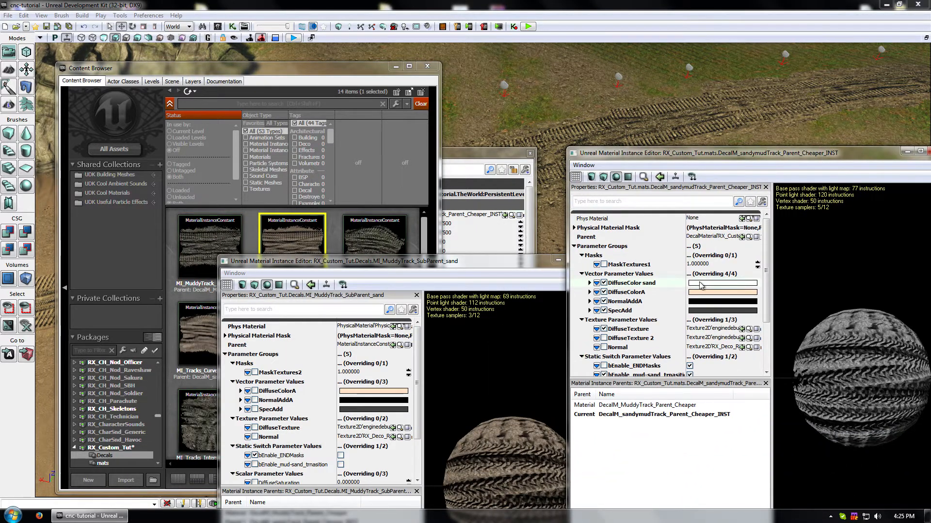
Step: Try sampling a colour into the sandymudTrack instance's DiffuseColor sand parameter, and close the MI_MuddyTrack_SubParent_sand editor
{"action": "left_click", "coordinate": [704, 284]}
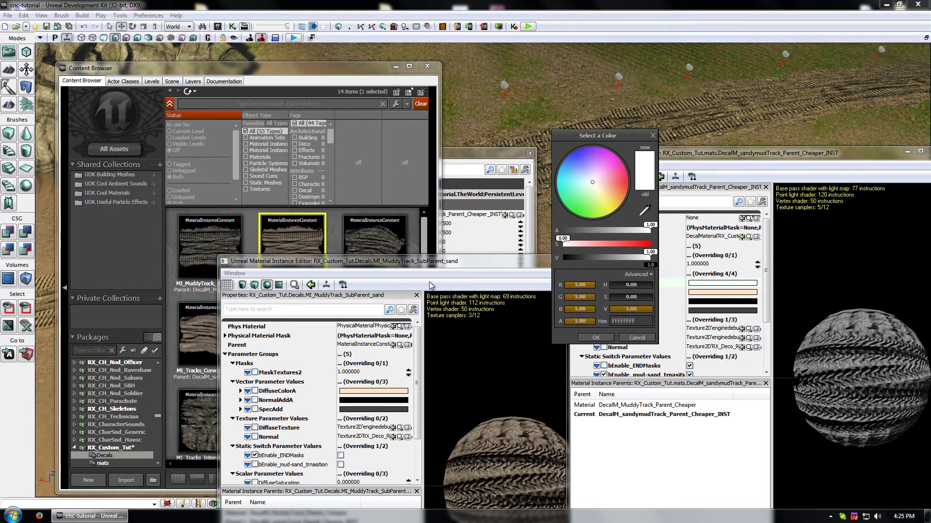
{"action": "left_click", "coordinate": [644, 210]}
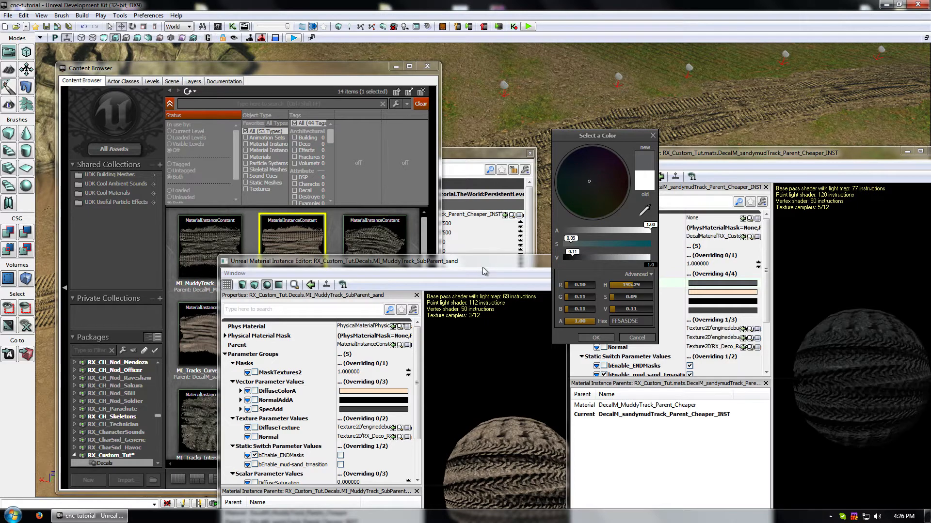
{"action": "left_click", "coordinate": [484, 266]}
{"action": "left_click", "coordinate": [592, 260]}
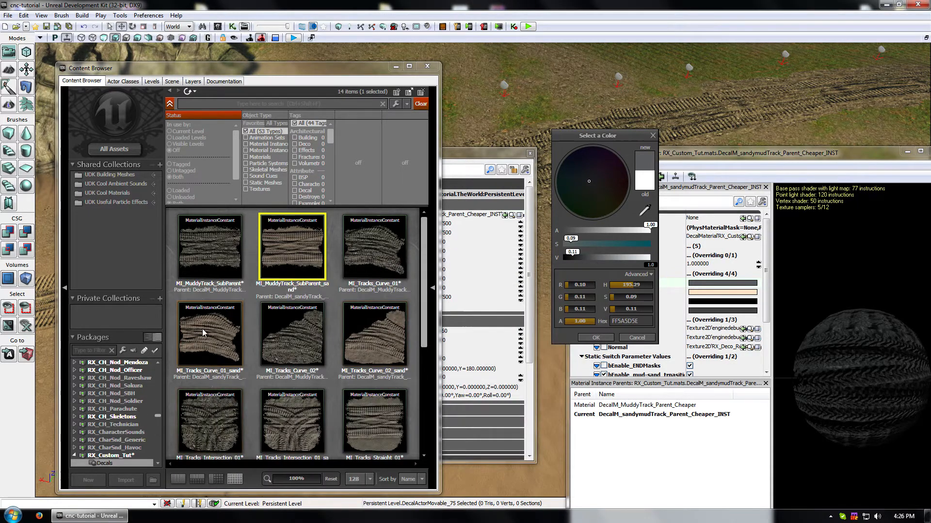
Step: Open DecalM_MuddyTrack_Parent_Cheaper_INST from the mats group and check its DiffuseColorA colour
{"action": "scroll", "coordinate": [111, 436], "scroll_direction": "down", "scroll_amount": 1}
{"action": "left_click", "coordinate": [102, 447]}
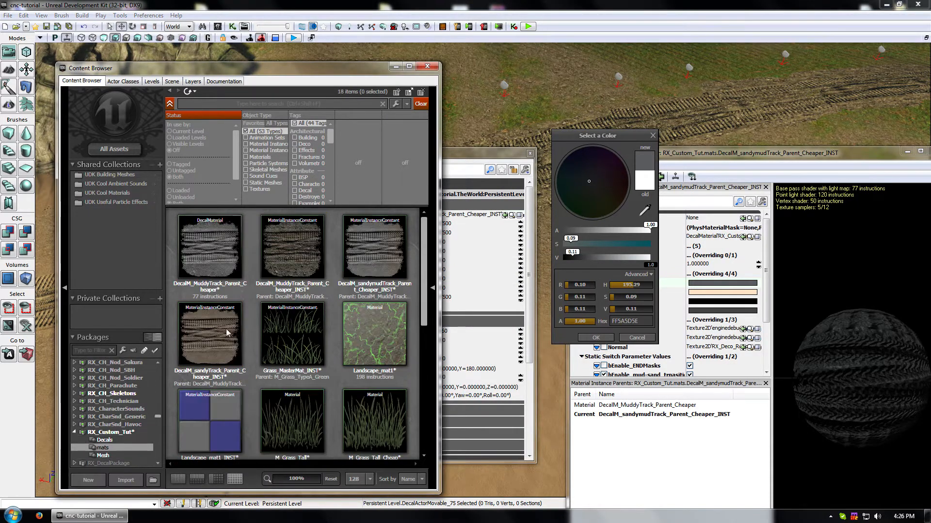
{"action": "double_click", "coordinate": [293, 245]}
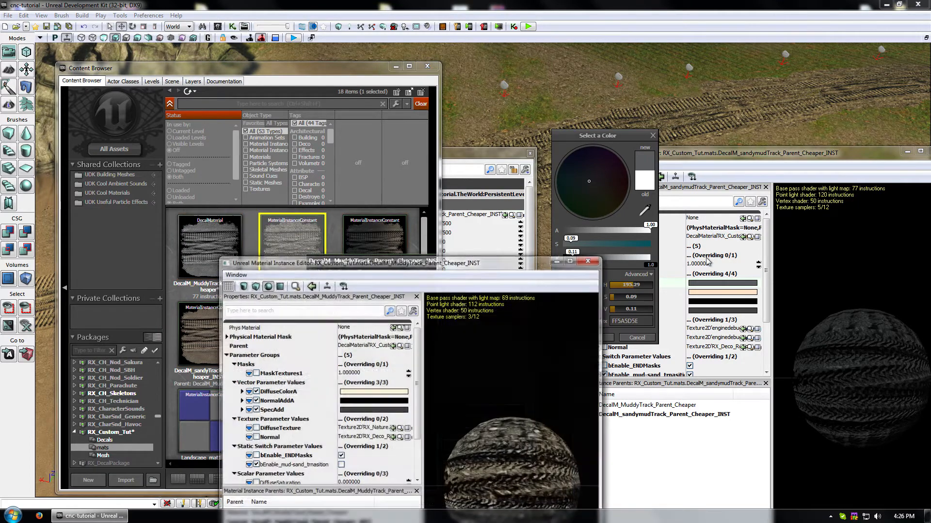
{"action": "left_click", "coordinate": [373, 391]}
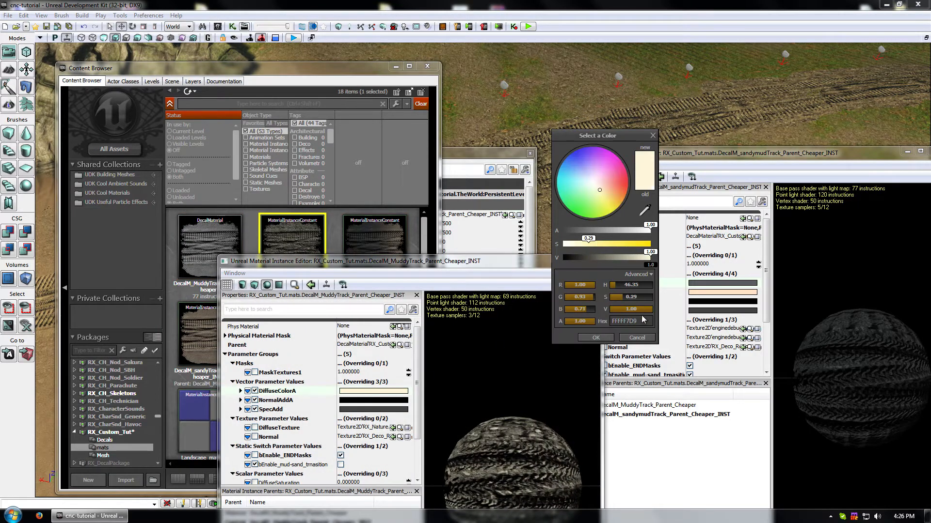
{"action": "left_click", "coordinate": [653, 136]}
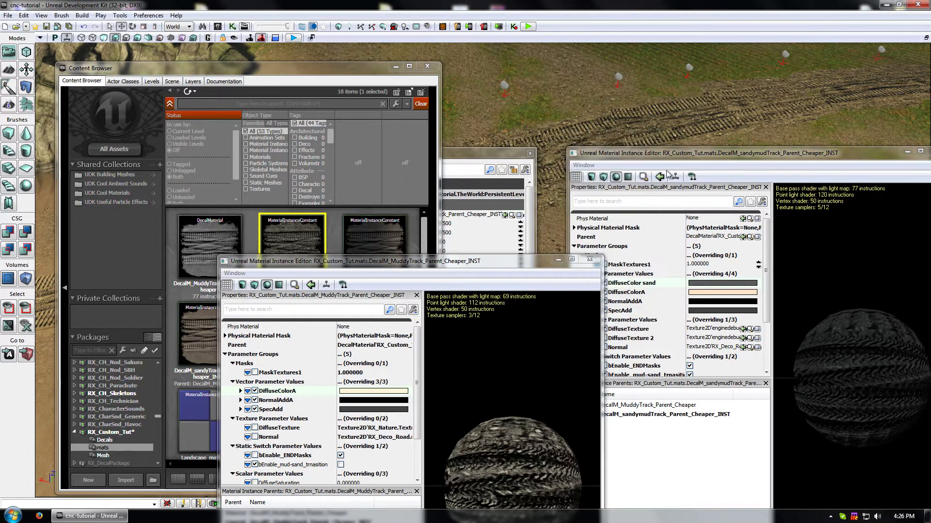
Step: Set the sandymudTrack instance's DiffuseColorA to the colour sampled from the muddy track instance's DiffuseColorA, and close the muddy instance's editor
{"action": "left_click", "coordinate": [710, 292]}
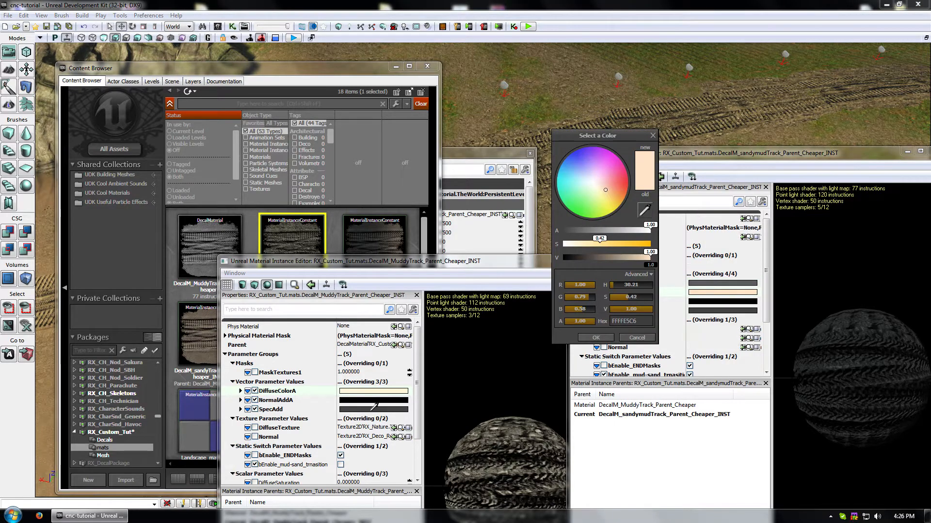
{"action": "left_click", "coordinate": [376, 391]}
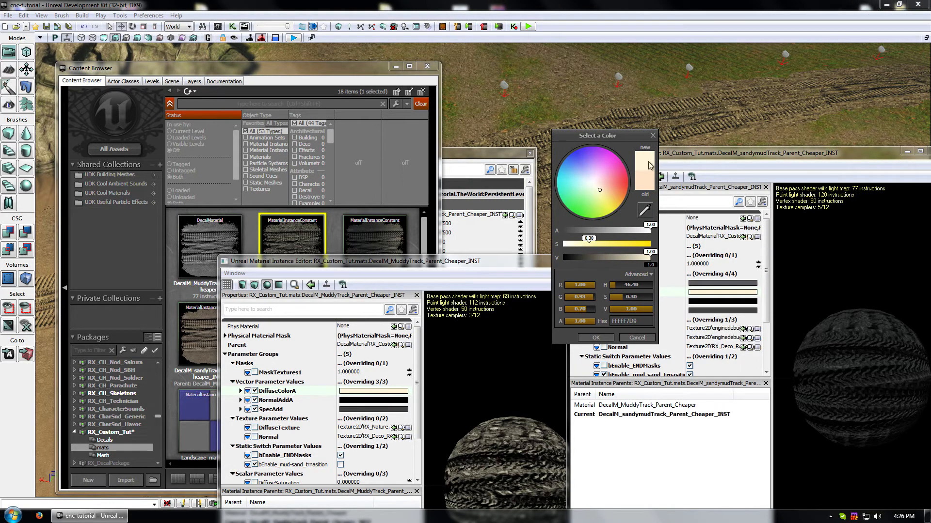
{"action": "left_click", "coordinate": [521, 264]}
{"action": "left_click", "coordinate": [592, 261]}
{"action": "left_click", "coordinate": [606, 337]}
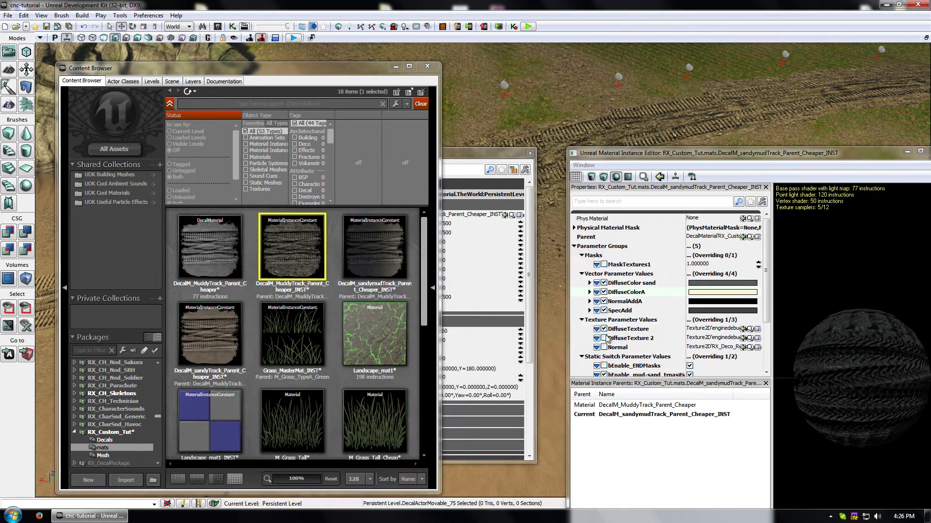
Step: Set DiffuseColor sand to the DiffuseColorA colour sampled from DecalM_sandyTrack_Parent_Cheaper_INST, and close that instance's editor
{"action": "double_click", "coordinate": [237, 346]}
{"action": "left_click", "coordinate": [718, 283]}
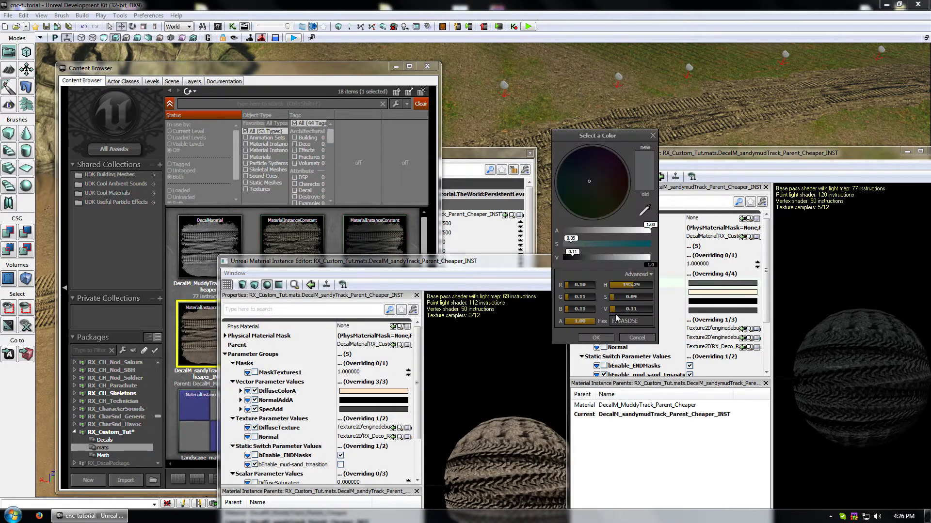
{"action": "left_click", "coordinate": [644, 212]}
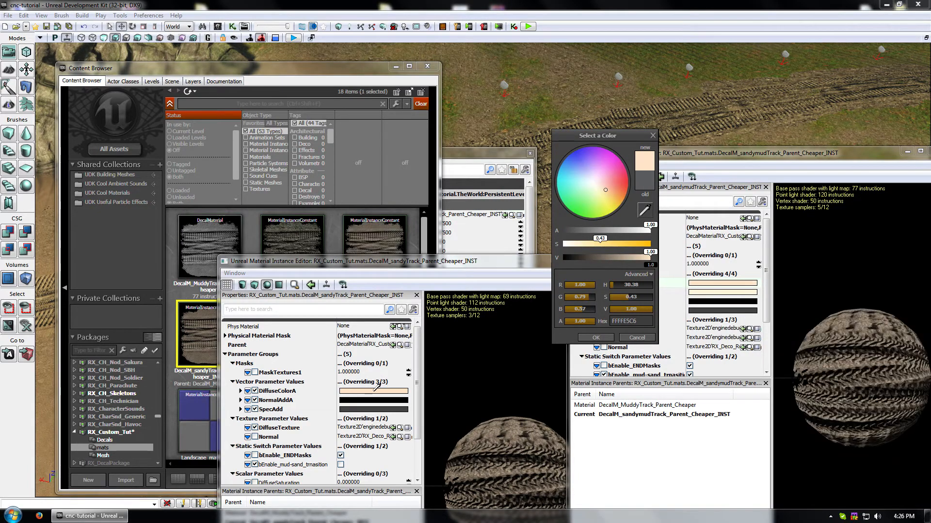
{"action": "left_click", "coordinate": [594, 337]}
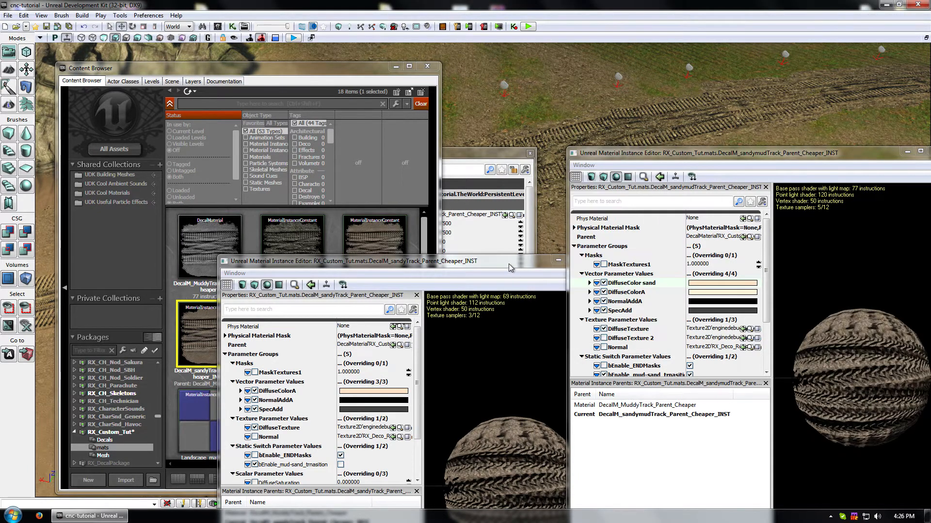
{"action": "left_click_drag", "start_coordinate": [510, 267], "coordinate": [428, 300]}
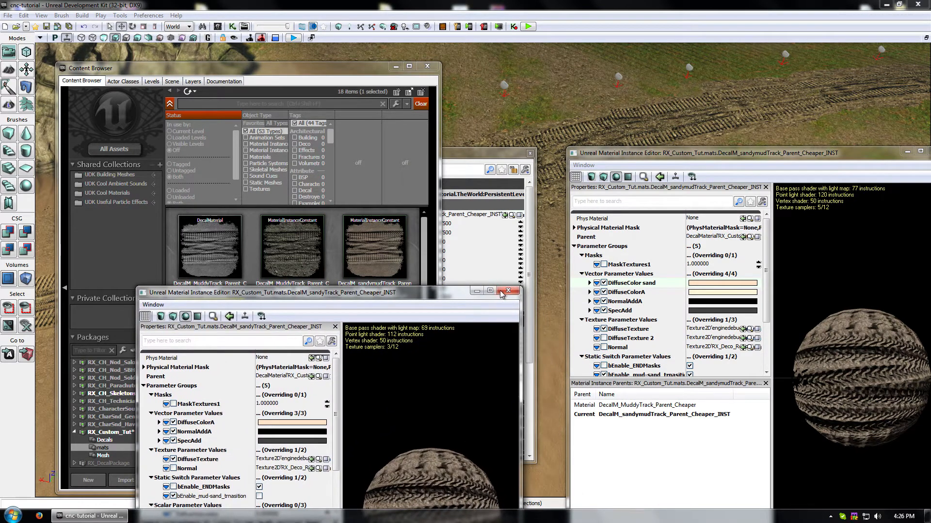
{"action": "left_click", "coordinate": [508, 291]}
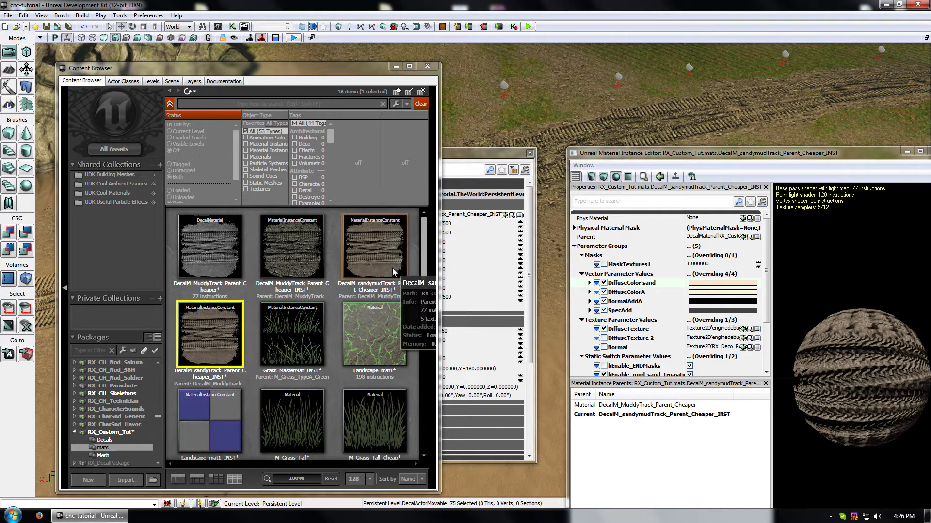
Step: Turn off the DiffuseTexture override in the sandymudTrack instance and leave DiffuseTexture 2 without an override
{"action": "left_click", "coordinate": [717, 338]}
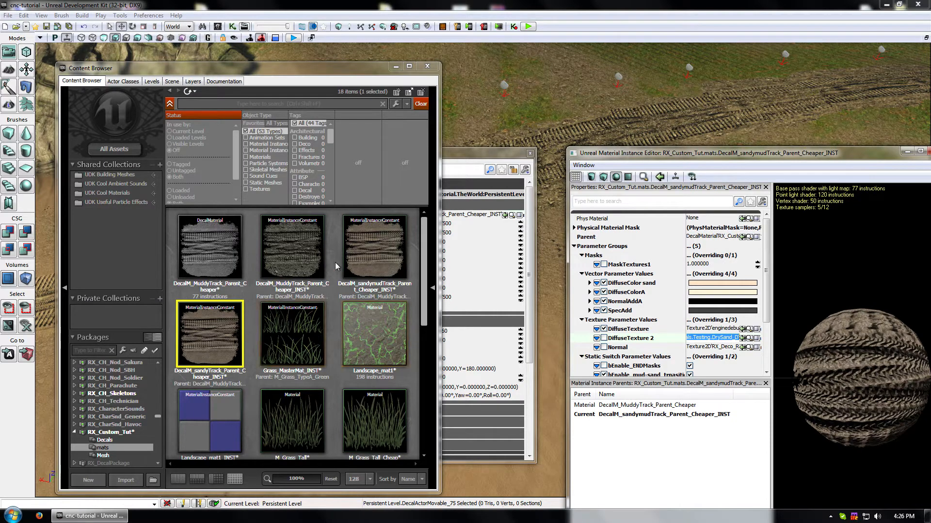
{"action": "left_click", "coordinate": [291, 247]}
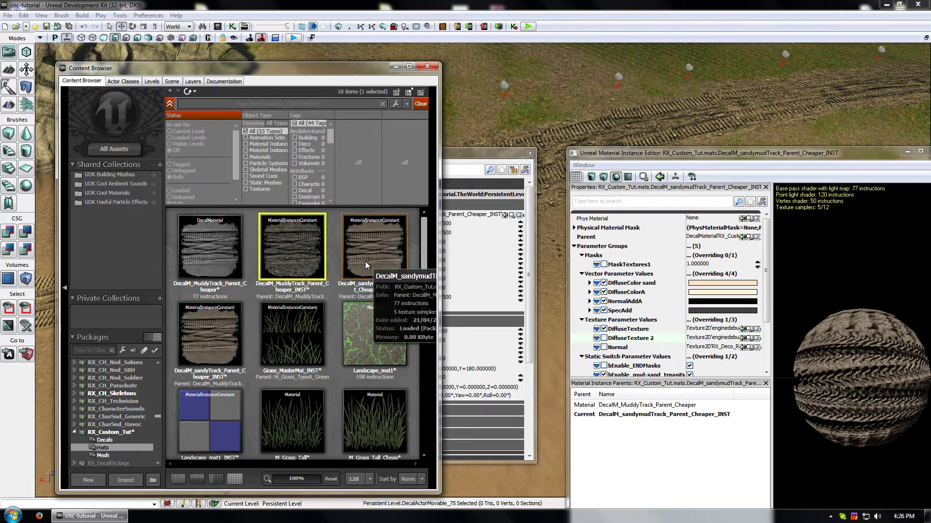
{"action": "left_click", "coordinate": [366, 266]}
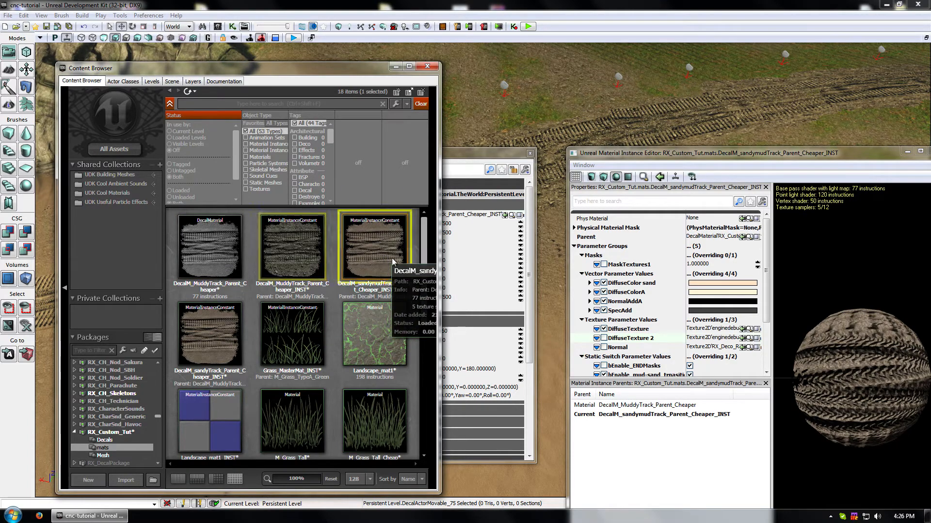
{"action": "left_click", "coordinate": [603, 338]}
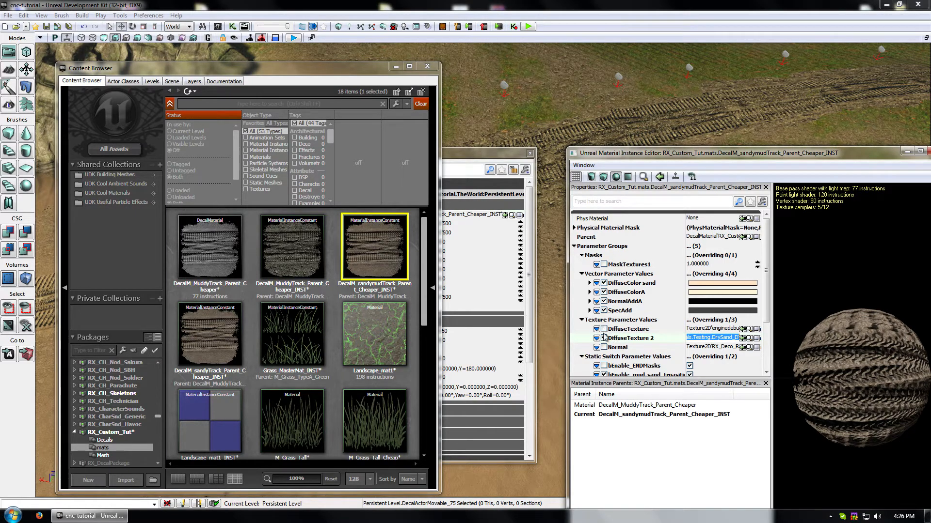
{"action": "left_click", "coordinate": [369, 247]}
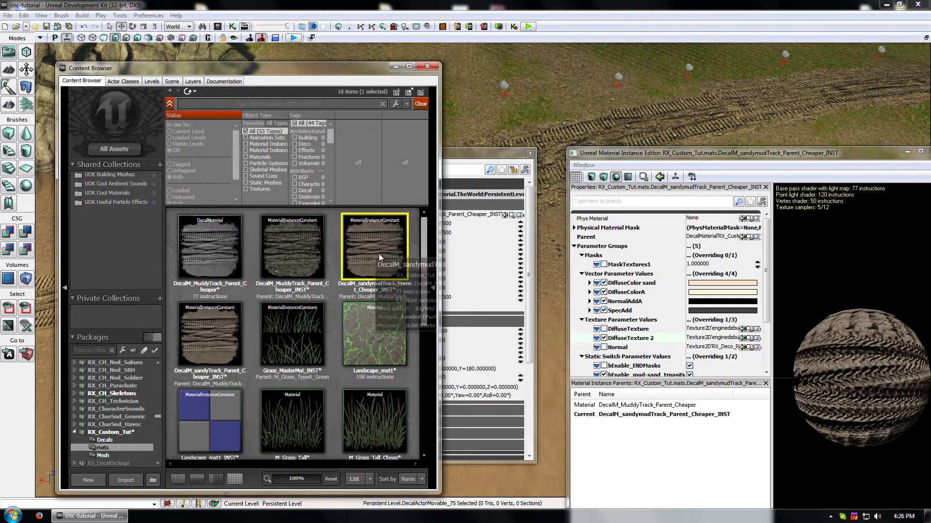
{"action": "left_click", "coordinate": [604, 338]}
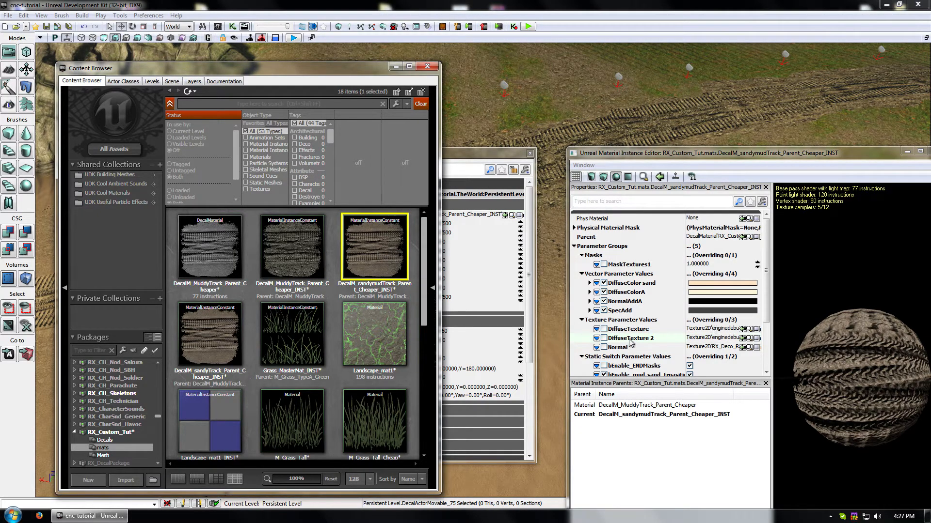
Step: Check the sandymudTrack instance in a second editor, and clear that editor, the decal properties and the Content Browser off the viewport
{"action": "double_click", "coordinate": [379, 247]}
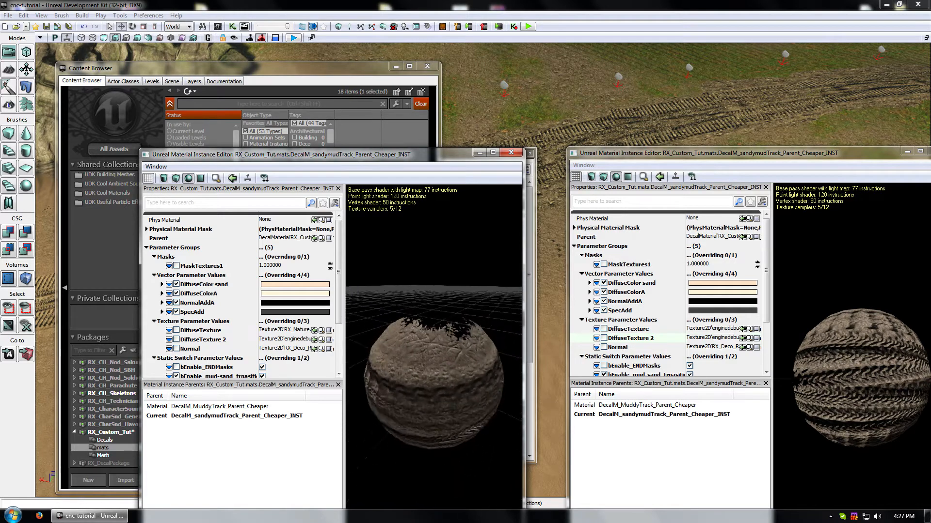
{"action": "left_click", "coordinate": [511, 152]}
{"action": "left_click", "coordinate": [529, 154]}
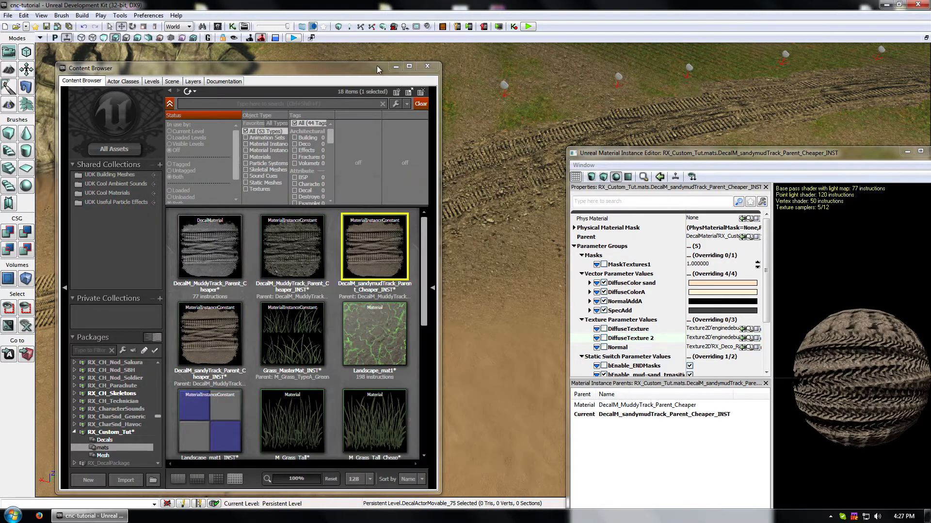
{"action": "left_click", "coordinate": [427, 66]}
Step: Select the decal at the mud-to-sand junction in the level and rotate it about its vertical axis
{"action": "left_click", "coordinate": [468, 200]}
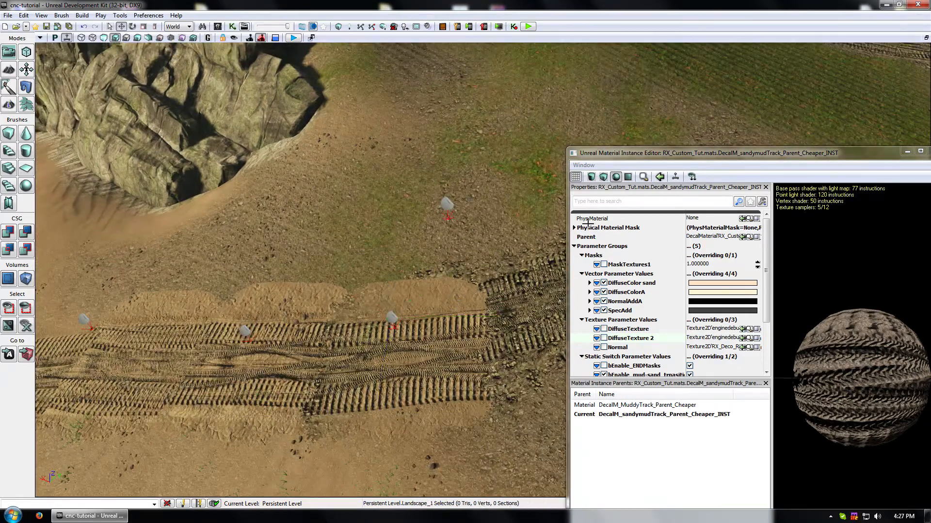
{"action": "right_click_drag", "start_coordinate": [317, 316], "coordinate": [317, 315]}
{"action": "right_click_drag", "start_coordinate": [382, 324], "coordinate": [382, 324]}
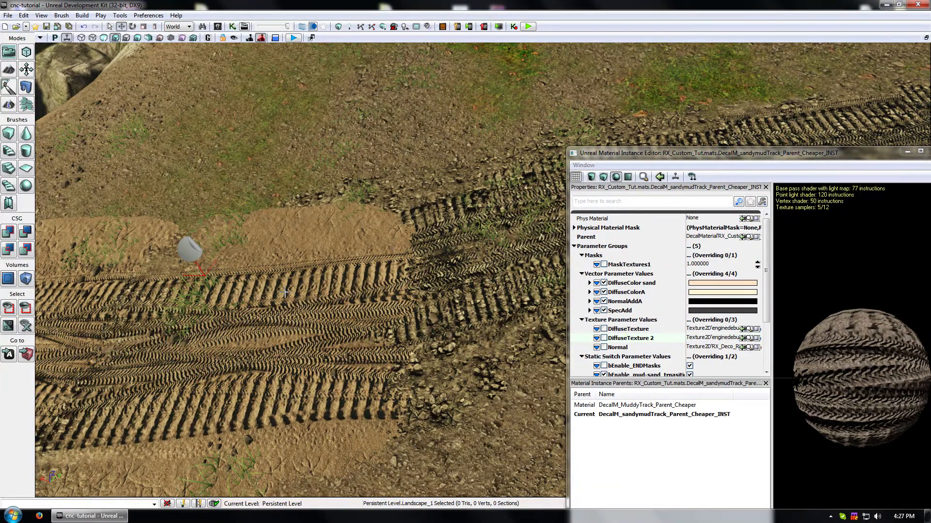
{"action": "left_click", "coordinate": [195, 248]}
{"action": "key", "text": "space"}
{"action": "mouse_move", "coordinate": [207, 276]}
{"action": "left_mouse_down"}
{"action": "mouse_move", "coordinate": [218, 276]}
{"action": "mouse_move", "coordinate": [202, 275]}
{"action": "left_mouse_up"}
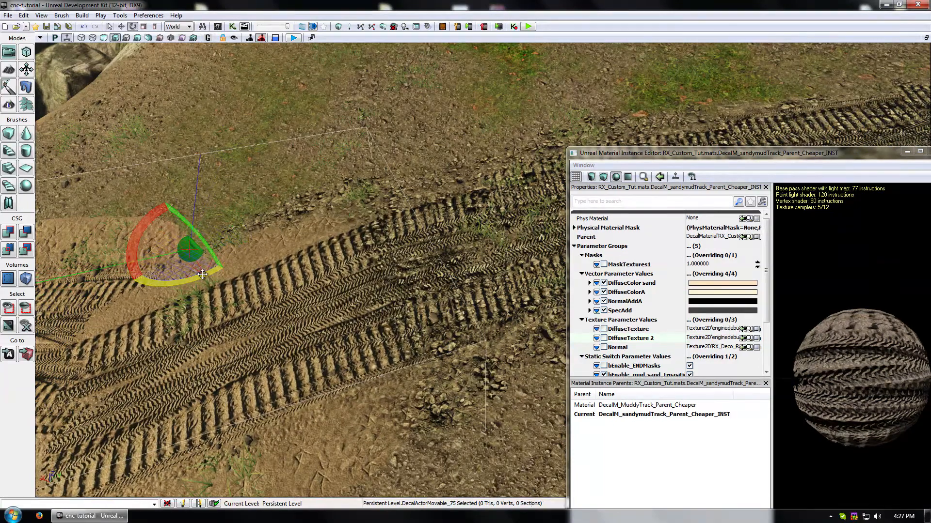
Step: Move the junction decal slightly and rotate it again to line its tracks up with the adjoining decals
{"action": "key", "text": "space"}
{"action": "key", "text": "space"}
{"action": "key", "text": "space"}
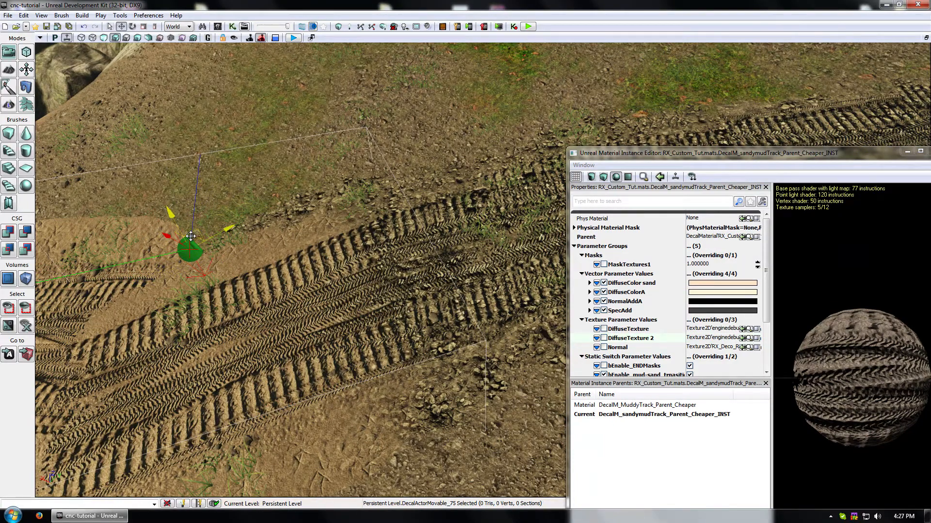
{"action": "left_click_drag", "start_coordinate": [193, 231], "coordinate": [190, 209]}
{"action": "key", "text": "space"}
{"action": "left_click_drag", "start_coordinate": [214, 242], "coordinate": [196, 209]}
Step: Deselect the decal, inspect the track junction up close, and close the sandymudTrack instance editor
{"action": "key", "text": "space"}
{"action": "key", "text": "space"}
{"action": "key", "text": "space"}
{"action": "left_click", "coordinate": [399, 384]}
{"action": "mouse_move", "coordinate": [438, 426]}
{"action": "right_mouse_down"}
{"action": "mouse_move", "coordinate": [495, 429]}
{"action": "mouse_move", "coordinate": [438, 427]}
{"action": "right_mouse_up"}
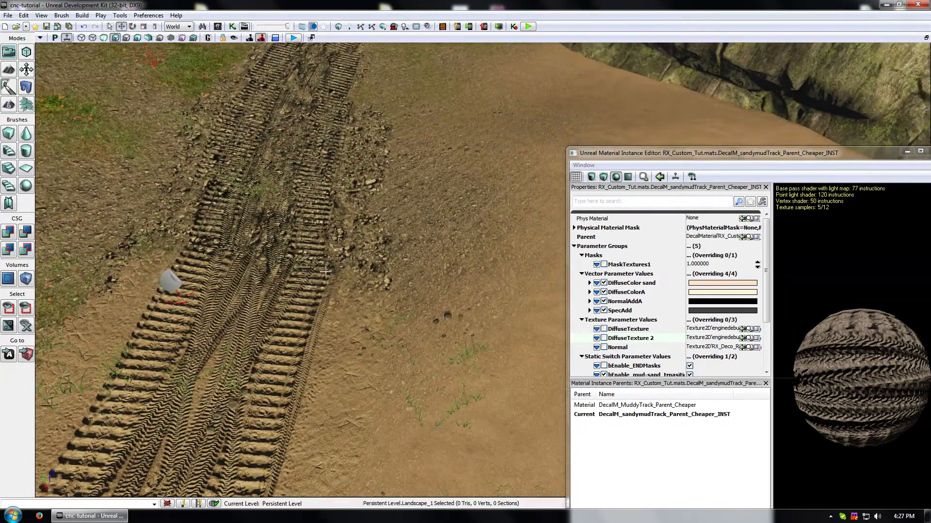
{"action": "left_click_drag", "start_coordinate": [634, 154], "coordinate": [424, 125]}
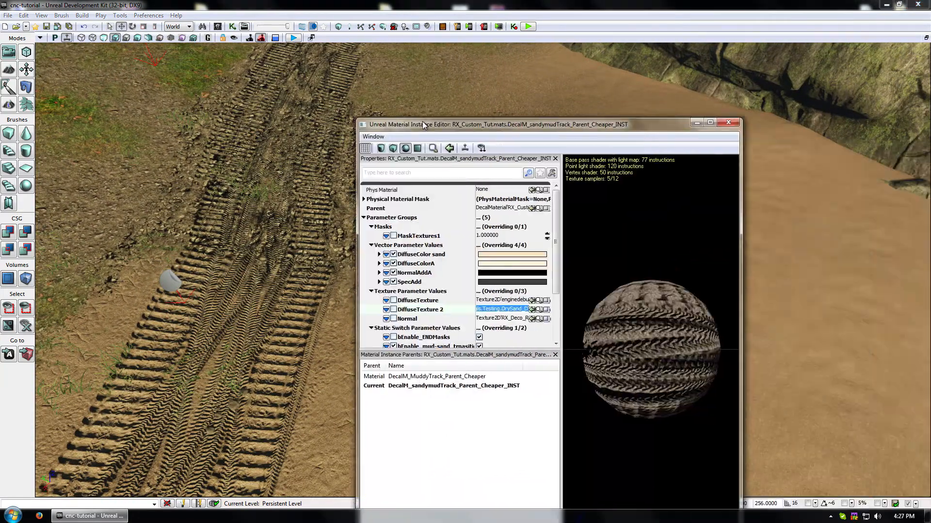
{"action": "left_click", "coordinate": [729, 123]}
Step: Locate the junction decal's assigned material in the Content Browser and open its parent, DecalM_MuddyTrack_Parent_Cheaper, for editing
{"action": "right_click_drag", "start_coordinate": [485, 291], "coordinate": [497, 293]}
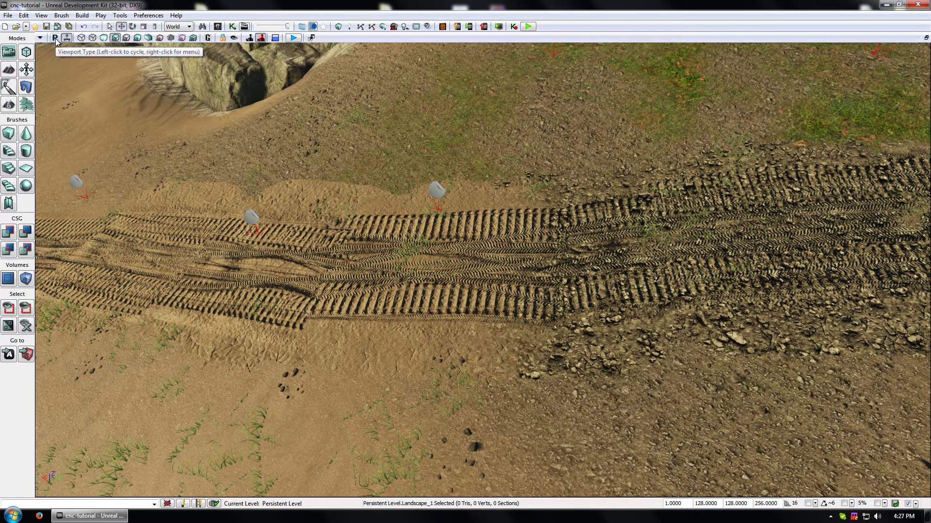
{"action": "double_click", "coordinate": [429, 189]}
{"action": "left_click", "coordinate": [512, 215]}
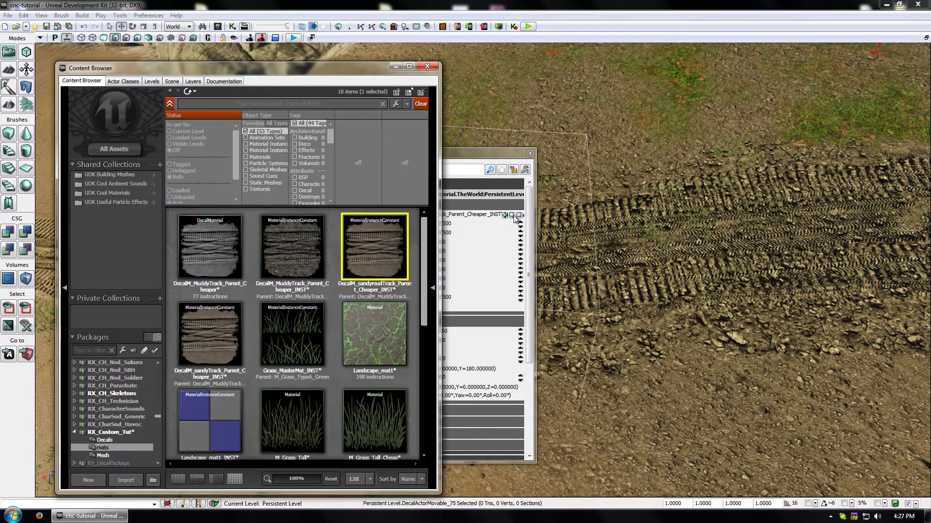
{"action": "left_click", "coordinate": [220, 237]}
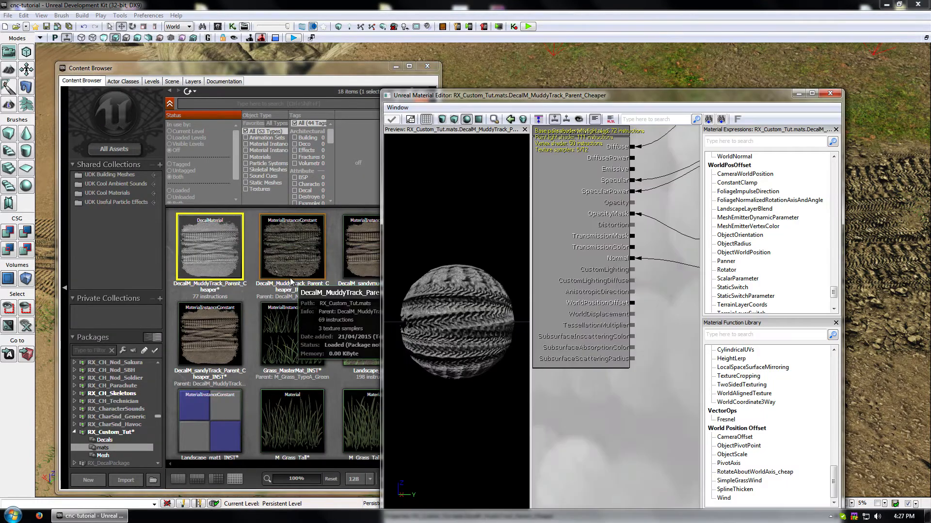
Step: Maximize the material editor, locate the gradient Texture Sample feeding the Lerp's Alpha, and try duplicating that node before deleting the copy
{"action": "left_click", "coordinate": [830, 93]}
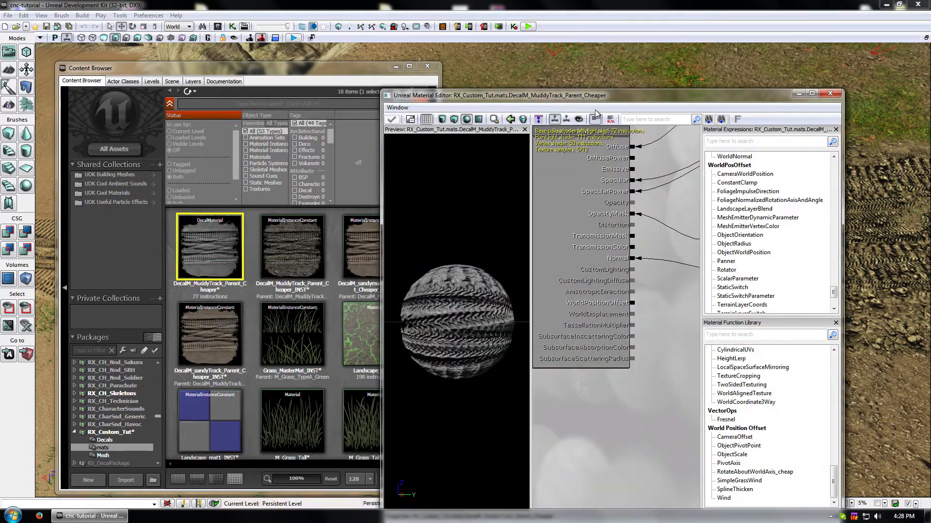
{"action": "left_click_drag", "start_coordinate": [627, 93], "coordinate": [553, 0]}
{"action": "left_click_drag", "start_coordinate": [489, 161], "coordinate": [380, 392]}
{"action": "left_click_drag", "start_coordinate": [587, 58], "coordinate": [398, 287]}
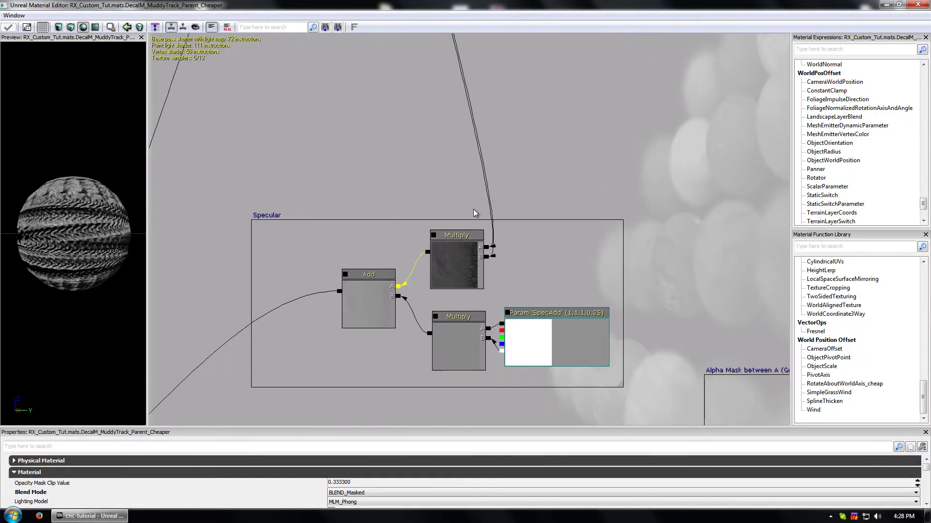
{"action": "left_click_drag", "start_coordinate": [474, 213], "coordinate": [447, 211]}
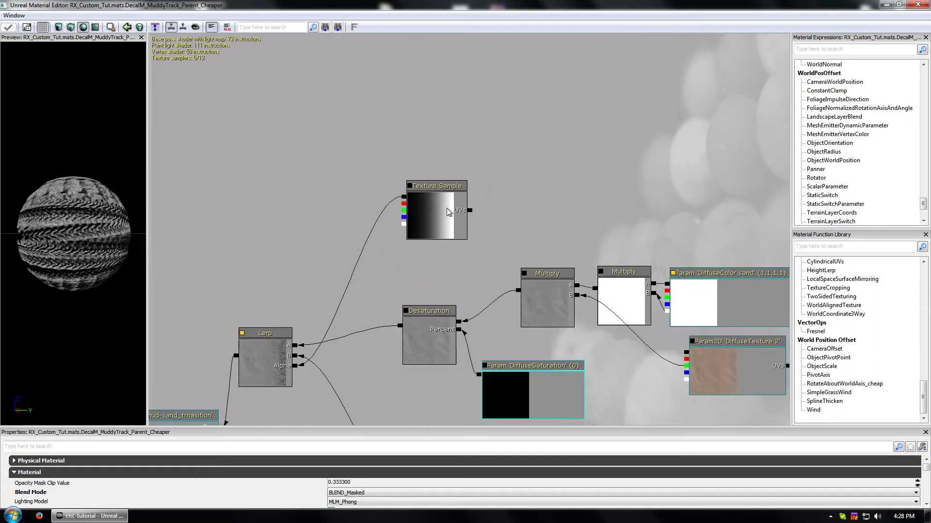
{"action": "left_click", "coordinate": [447, 212]}
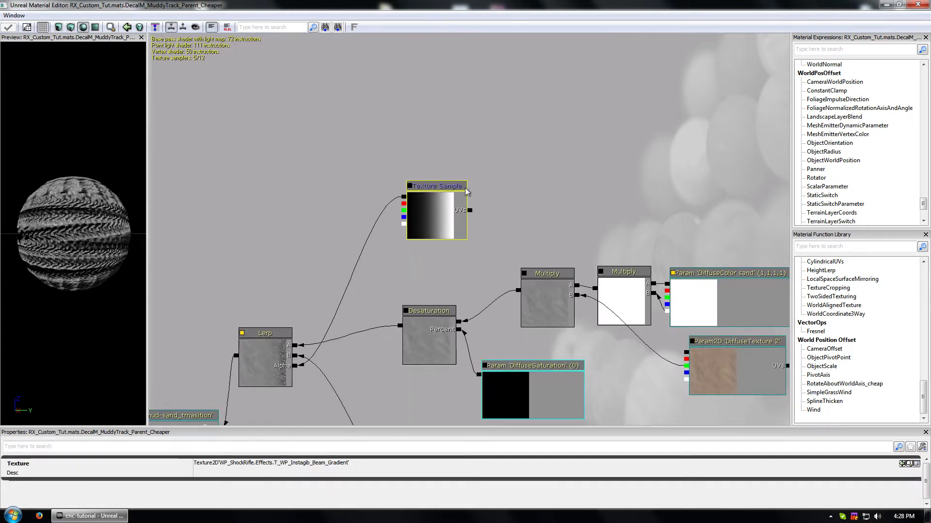
{"action": "key", "text": "ctrl+w"}
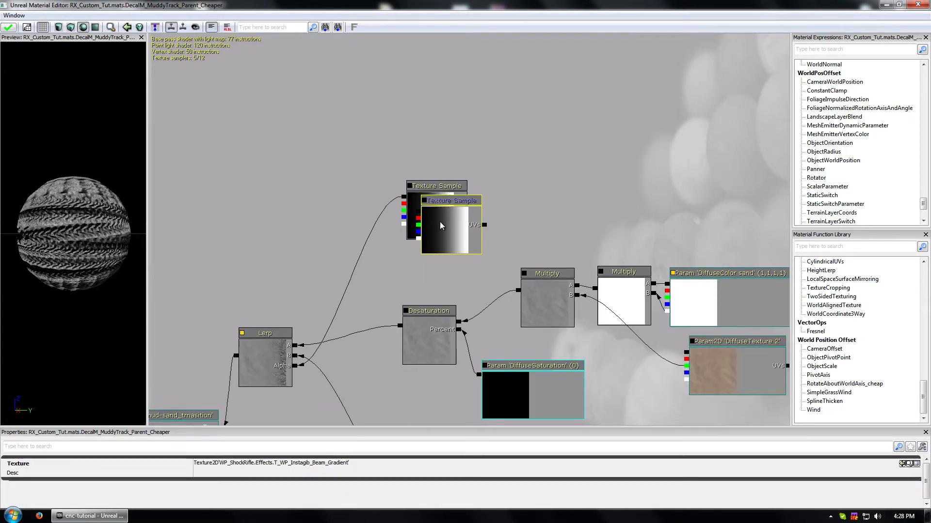
{"action": "key", "text": "Delete"}
Step: Try squaring the gradient by feeding the Texture Sample into both inputs of a duplicated Multiply node, and delete that node
{"action": "left_click", "coordinate": [562, 299]}
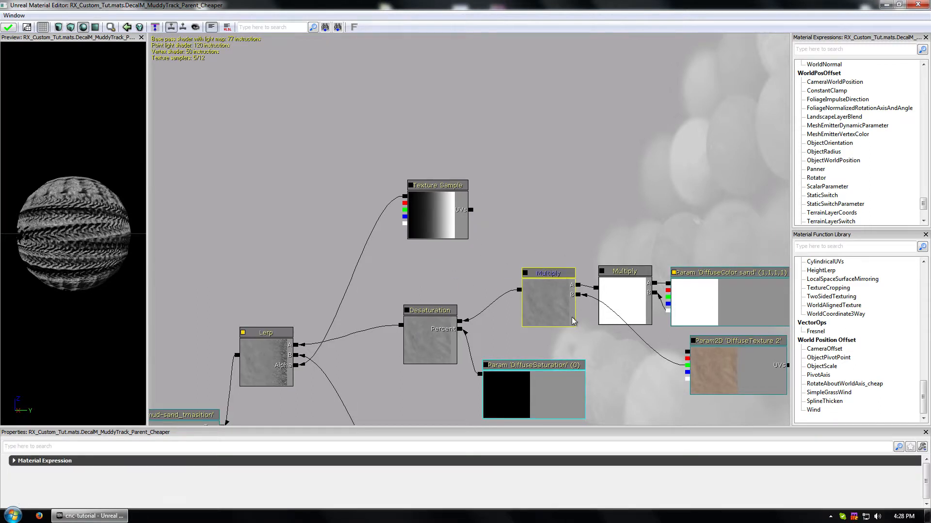
{"action": "key", "text": "ctrl+w"}
{"action": "left_click_drag", "start_coordinate": [570, 278], "coordinate": [398, 196]}
{"action": "left_click", "coordinate": [395, 193]}
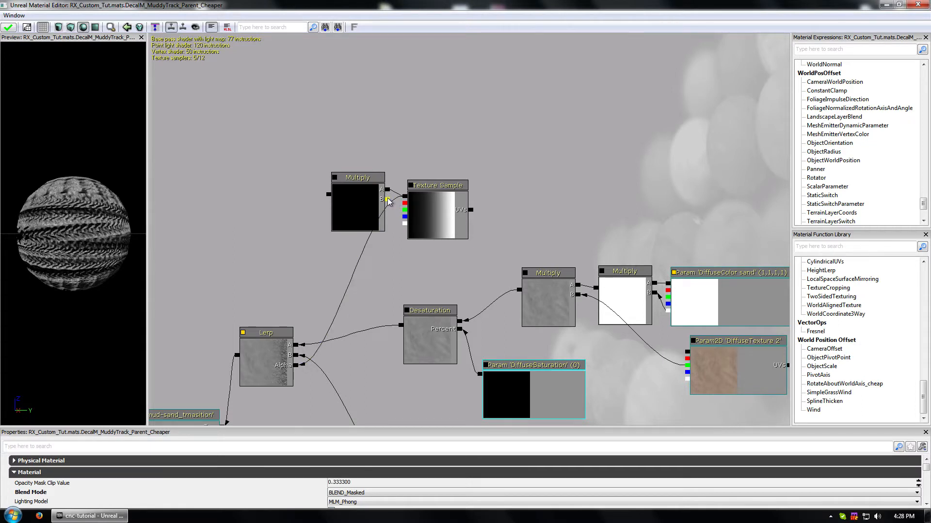
{"action": "left_click_drag", "start_coordinate": [387, 199], "coordinate": [404, 196]}
{"action": "left_click_drag", "start_coordinate": [365, 209], "coordinate": [331, 216]}
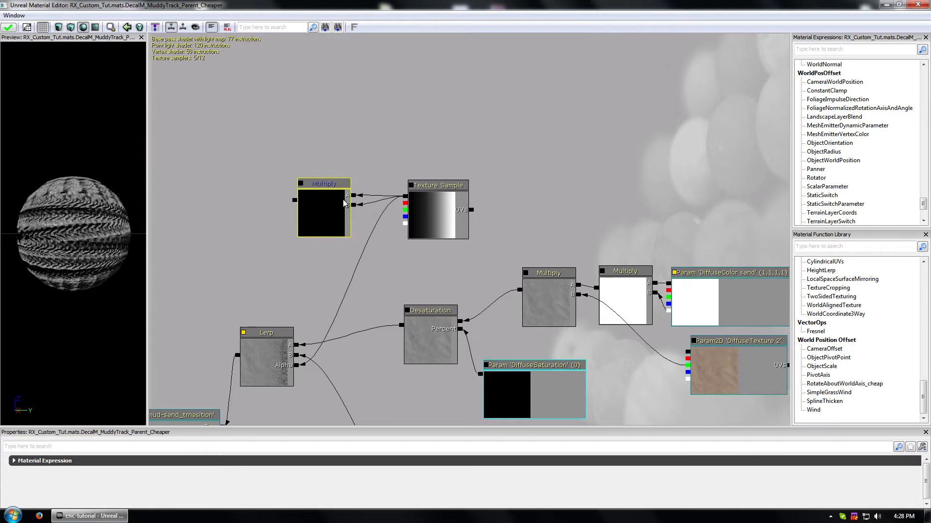
{"action": "left_click_drag", "start_coordinate": [300, 184], "coordinate": [283, 221]}
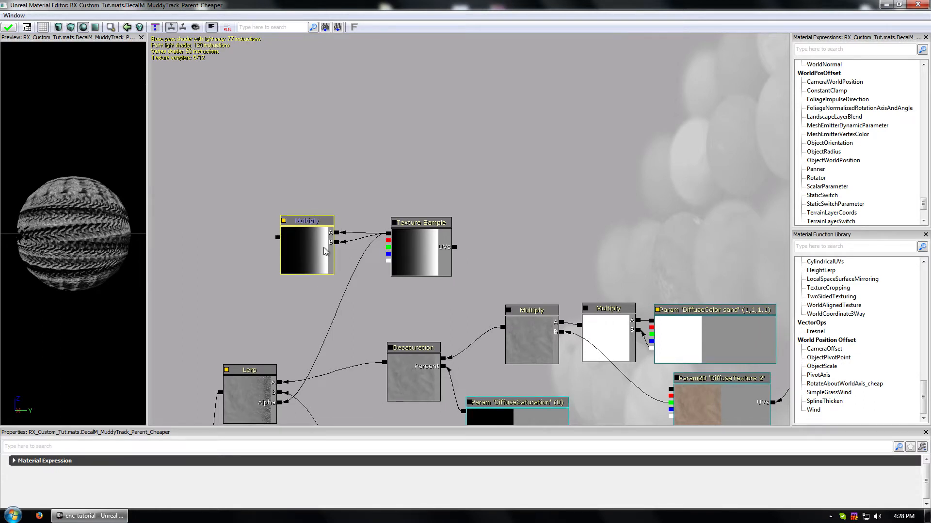
{"action": "key", "text": "Delete"}
Step: Select the gradient Texture Sample, restore the editor to a floating window, and search all assets in the Content Browser for "grad"
{"action": "left_click", "coordinate": [426, 244]}
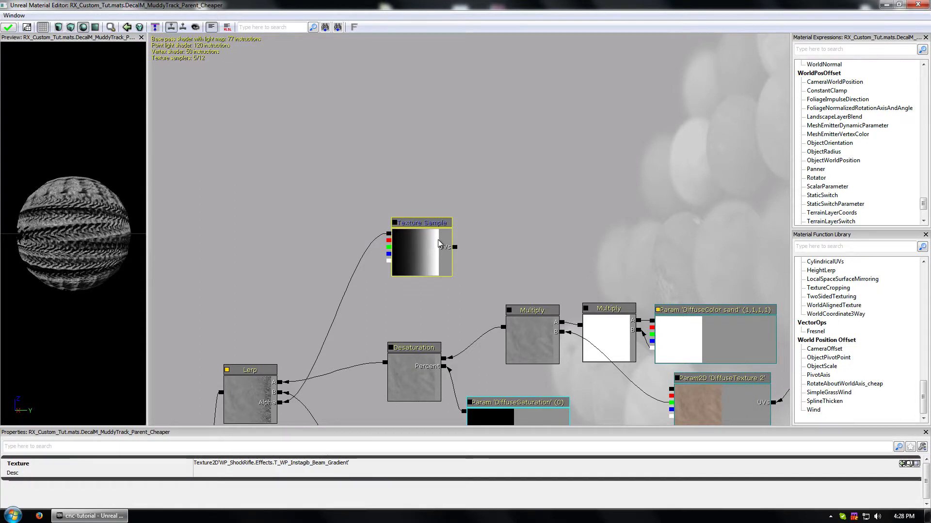
{"action": "left_click_drag", "start_coordinate": [352, 289], "coordinate": [298, 276]}
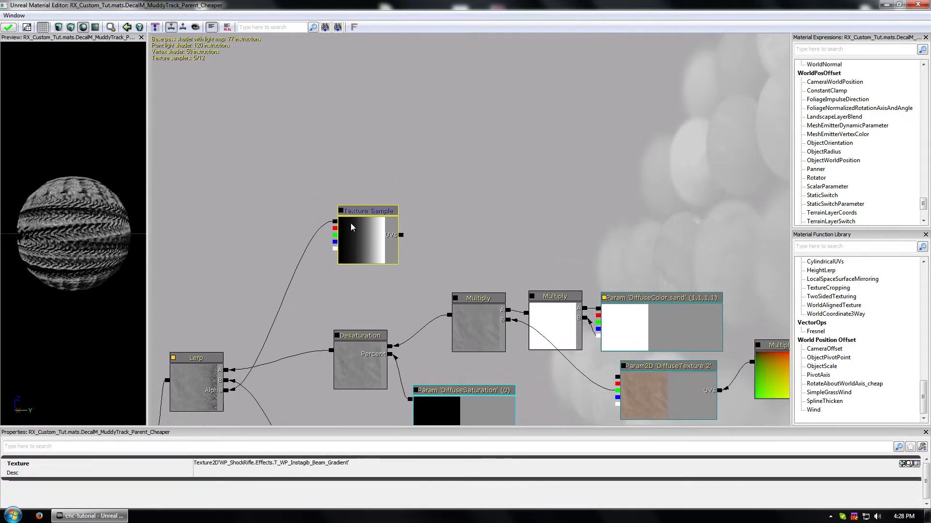
{"action": "left_click_drag", "start_coordinate": [330, 5], "coordinate": [631, 116]}
{"action": "left_click", "coordinate": [302, 69]}
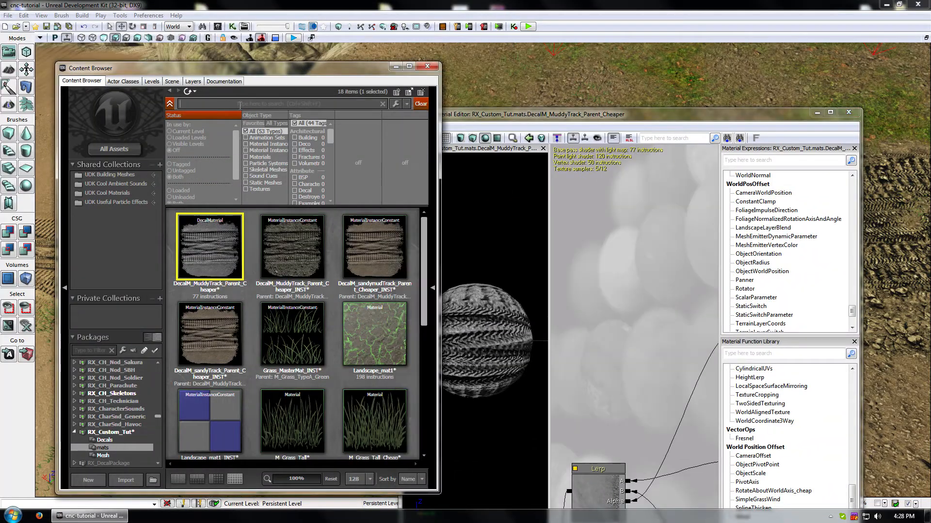
{"action": "left_click", "coordinate": [240, 104]}
{"action": "type", "text": "grad"}
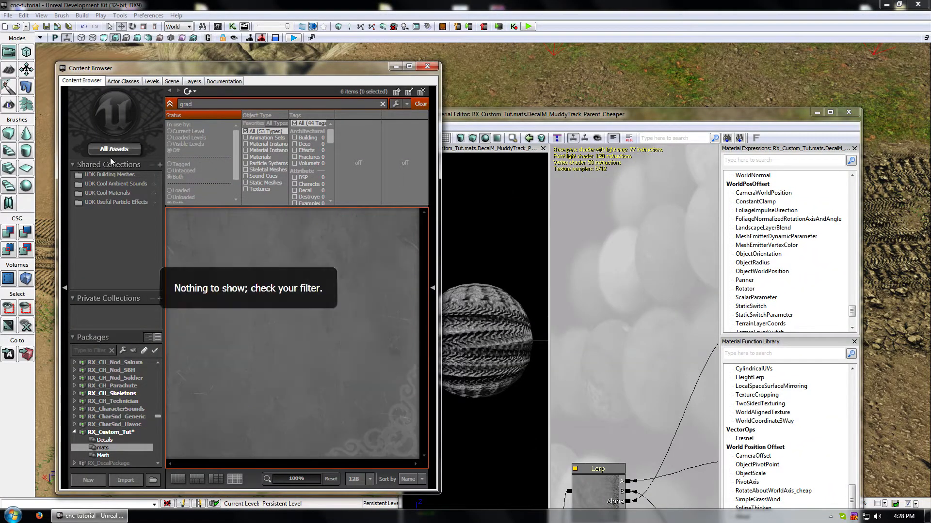
{"action": "left_click", "coordinate": [114, 149]}
{"action": "left_click", "coordinate": [301, 334]}
{"action": "scroll", "coordinate": [400, 359], "scroll_direction": "down", "scroll_amount": 3}
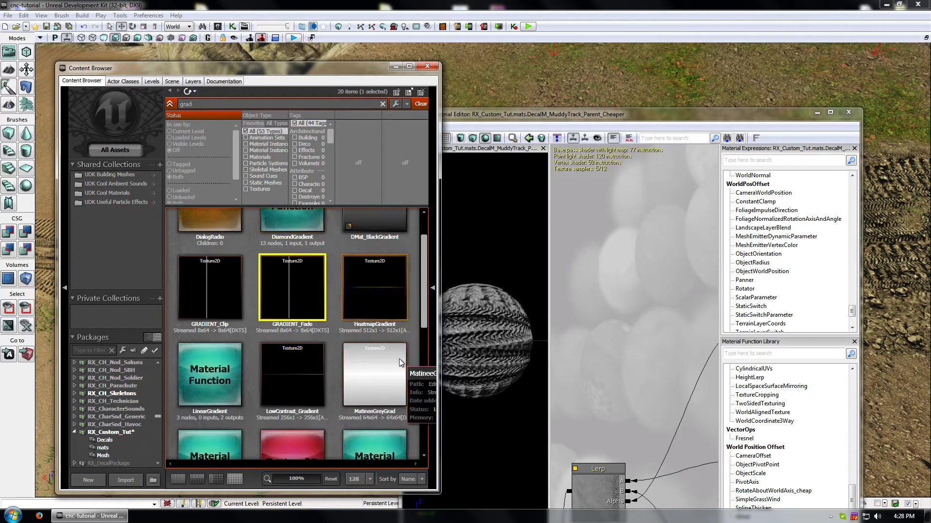
Step: Assign the LowContrast_Gradient texture to the selected Texture Sample node
{"action": "left_click", "coordinate": [313, 356]}
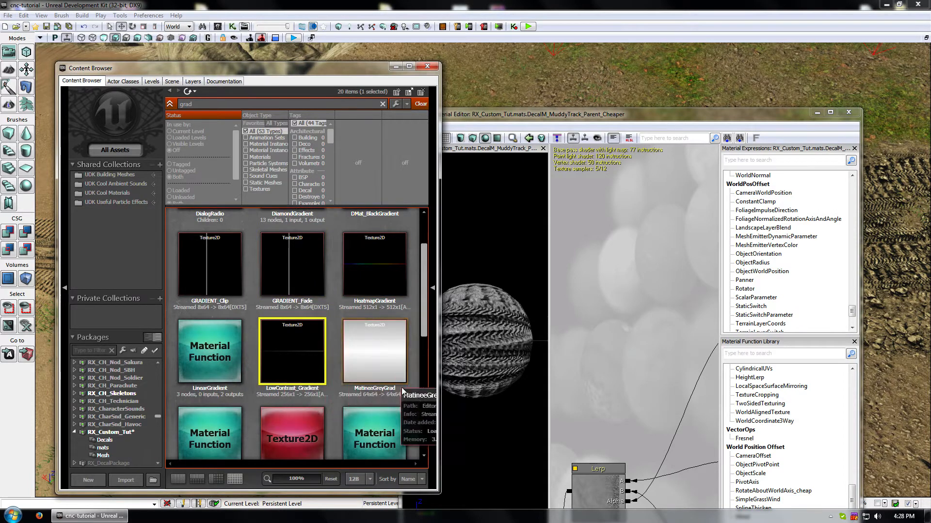
{"action": "left_click_drag", "start_coordinate": [300, 348], "coordinate": [634, 374]}
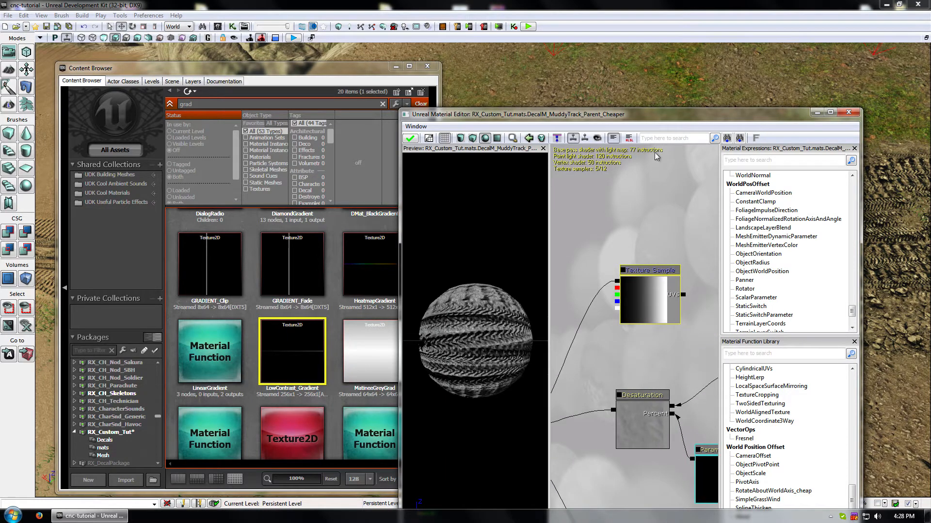
{"action": "left_click_drag", "start_coordinate": [674, 118], "coordinate": [682, 32]}
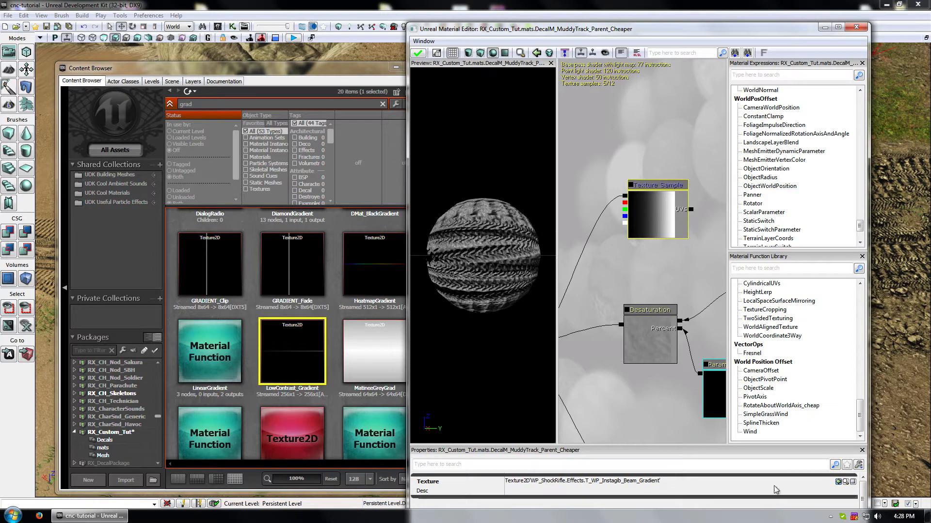
{"action": "left_click", "coordinate": [838, 482]}
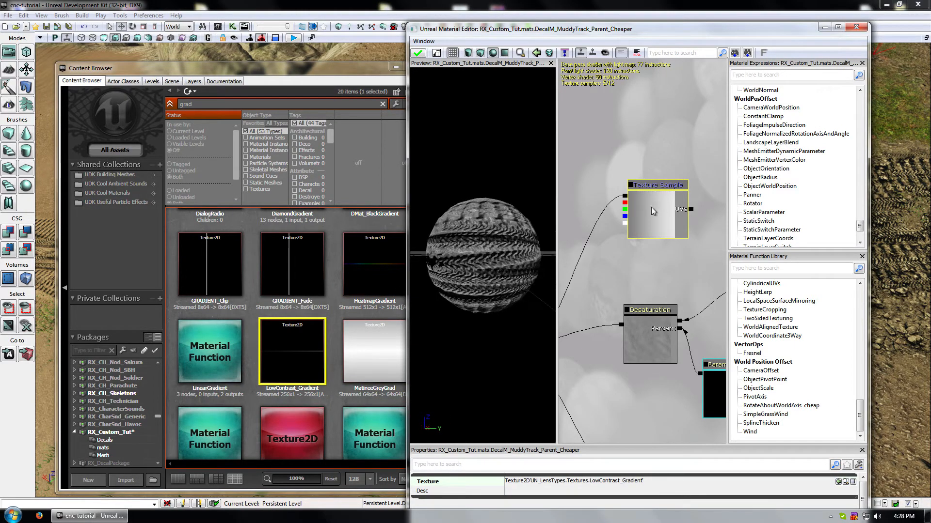
Step: Look through the remaining gradient textures and try T_UN_Sky_SM_GradMask in the Texture Sample node
{"action": "left_click", "coordinate": [305, 352]}
{"action": "scroll", "coordinate": [374, 416], "scroll_direction": "down", "scroll_amount": 4}
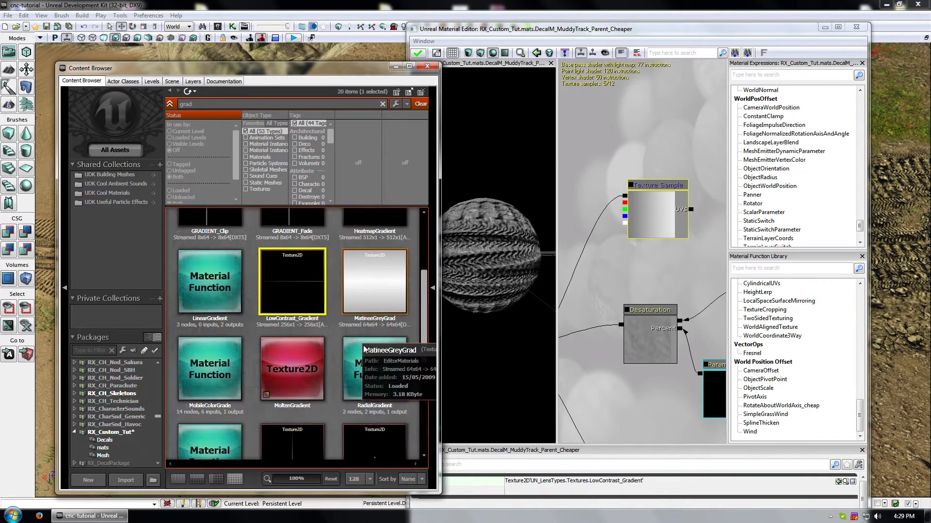
{"action": "scroll", "coordinate": [374, 417], "scroll_direction": "down", "scroll_amount": 1}
{"action": "left_click", "coordinate": [373, 412]}
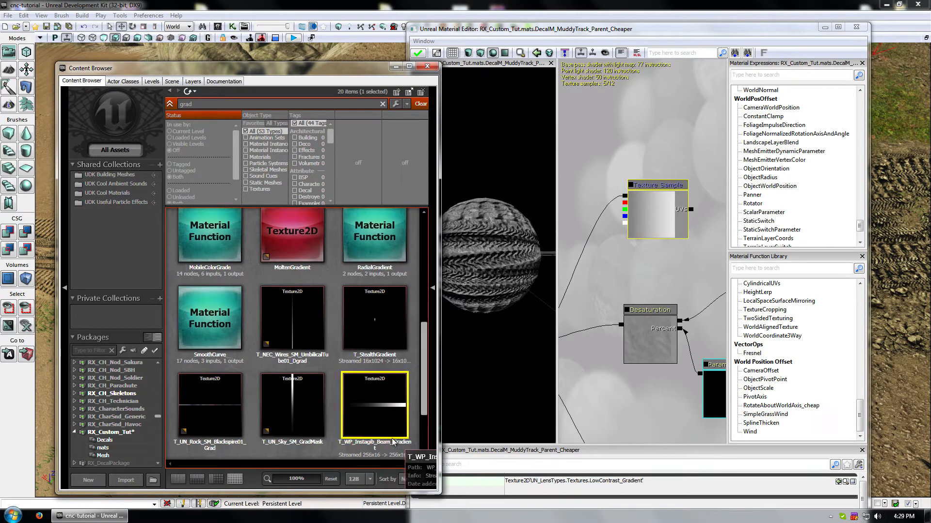
{"action": "left_click", "coordinate": [292, 405]}
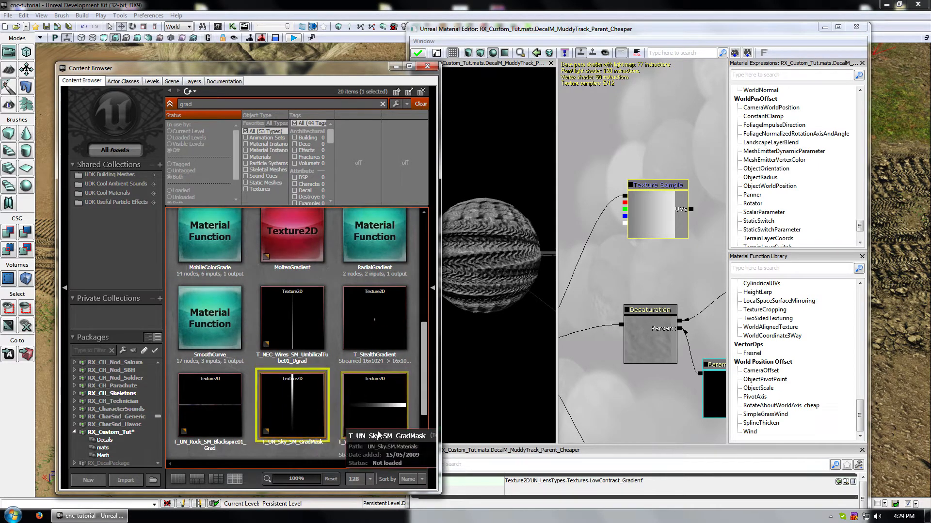
{"action": "left_click", "coordinate": [645, 227]}
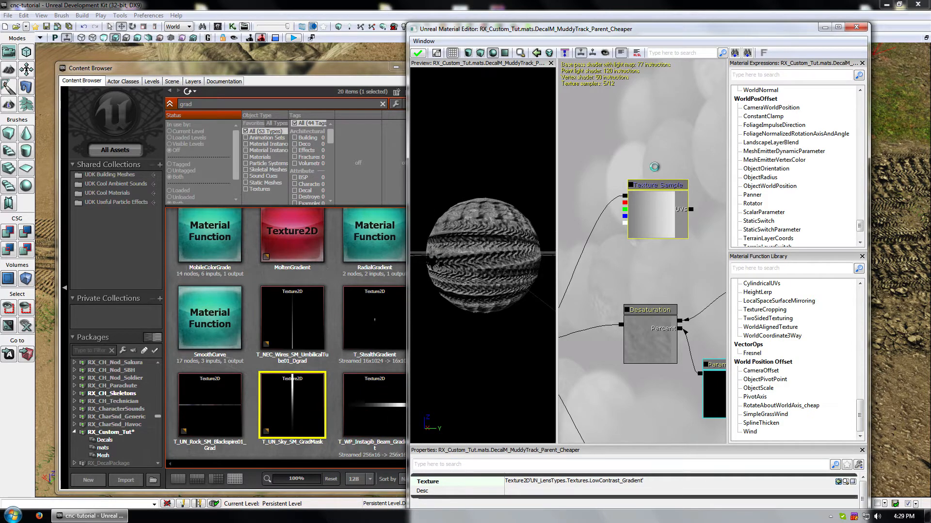
Step: Try the T_NEC_Wires_SM_UmbilicalTube01_Dgrad texture in the Texture Sample node
{"action": "left_click", "coordinate": [243, 424]}
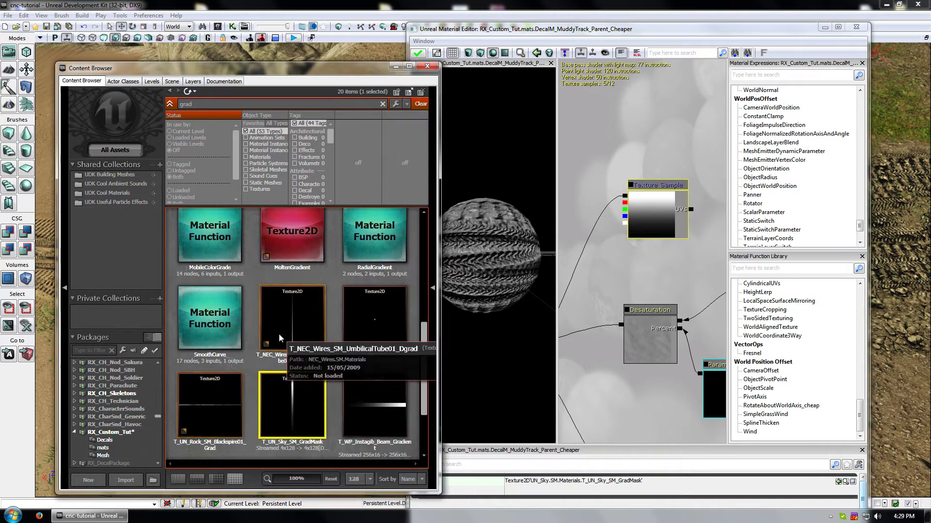
{"action": "left_click", "coordinate": [293, 320]}
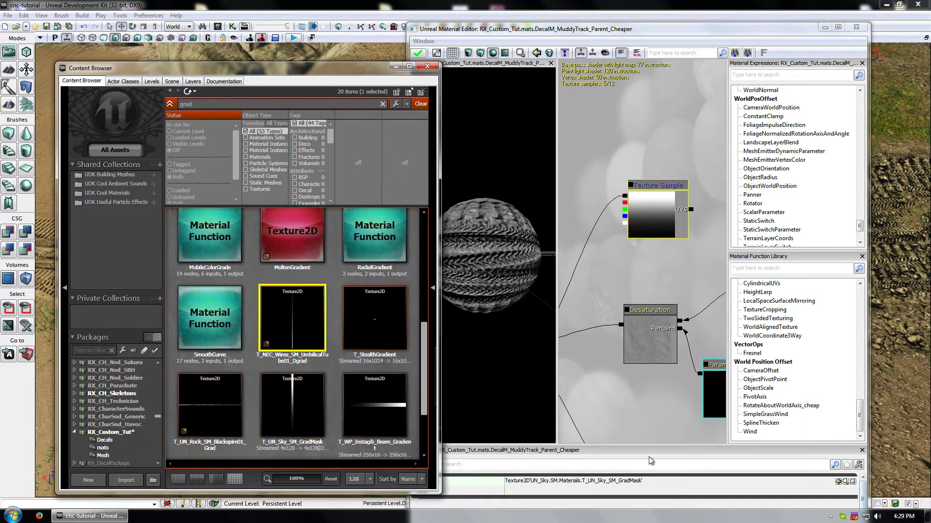
{"action": "left_click", "coordinate": [838, 482]}
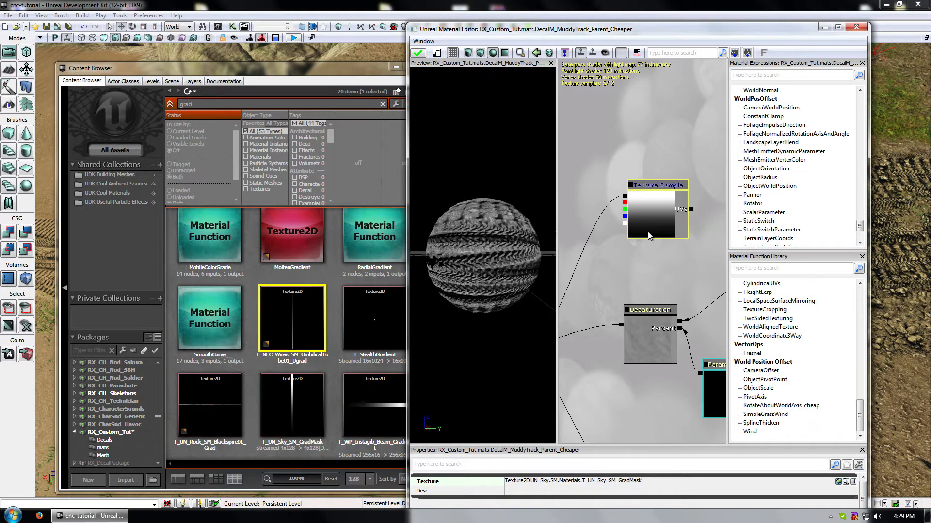
Step: Reassign LowContrast_Gradient as the Texture Sample node's texture
{"action": "left_click", "coordinate": [306, 417]}
{"action": "left_click", "coordinate": [356, 414]}
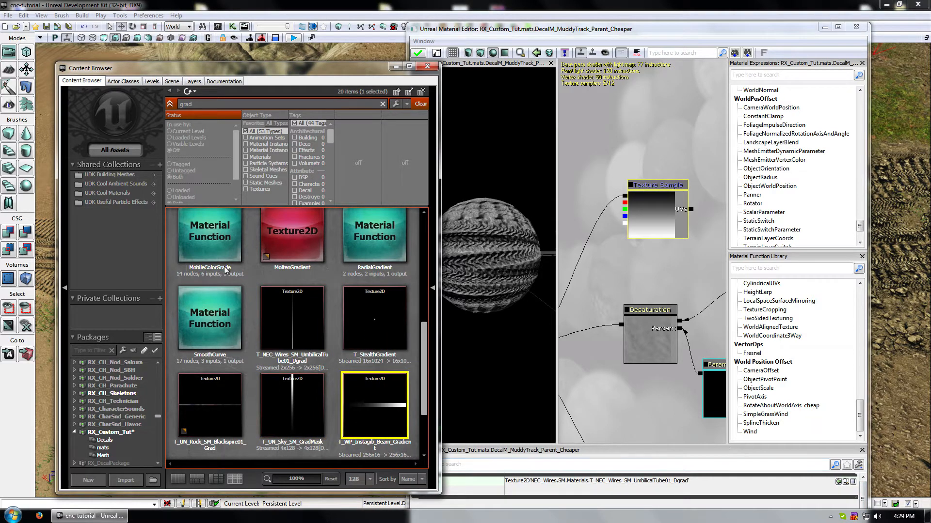
{"action": "scroll", "coordinate": [323, 359], "scroll_direction": "up", "scroll_amount": 3}
{"action": "left_click", "coordinate": [321, 358]}
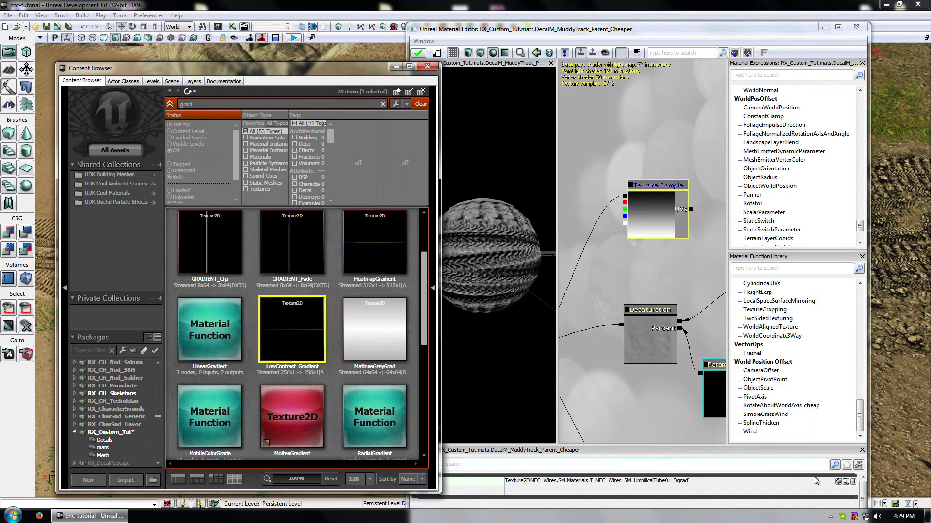
{"action": "left_click", "coordinate": [838, 482]}
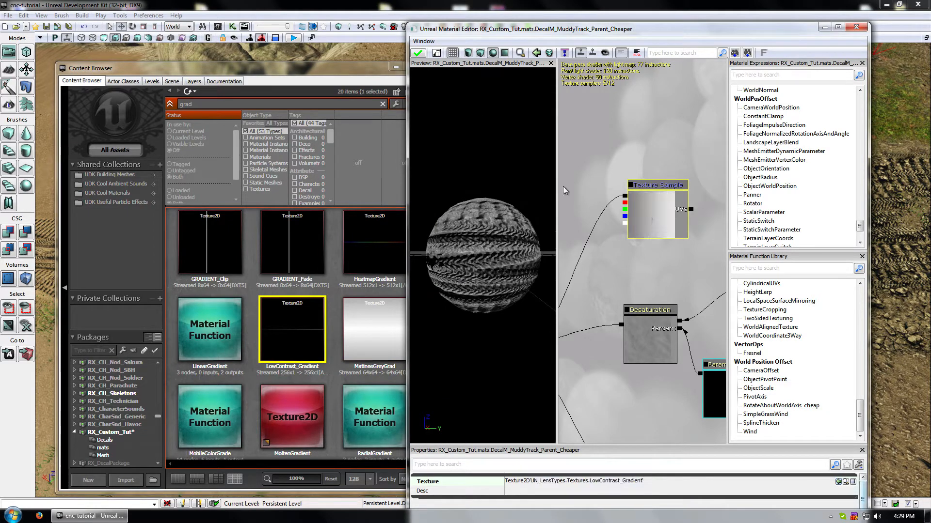
Step: Duplicate a Multiply node beside the gradient Texture Sample and feed the gradient into both its A and B inputs
{"action": "left_click_drag", "start_coordinate": [629, 175], "coordinate": [696, 143]}
{"action": "left_click_drag", "start_coordinate": [645, 189], "coordinate": [589, 202]}
{"action": "left_click_drag", "start_coordinate": [656, 328], "coordinate": [581, 270]}
{"action": "left_click", "coordinate": [695, 212]}
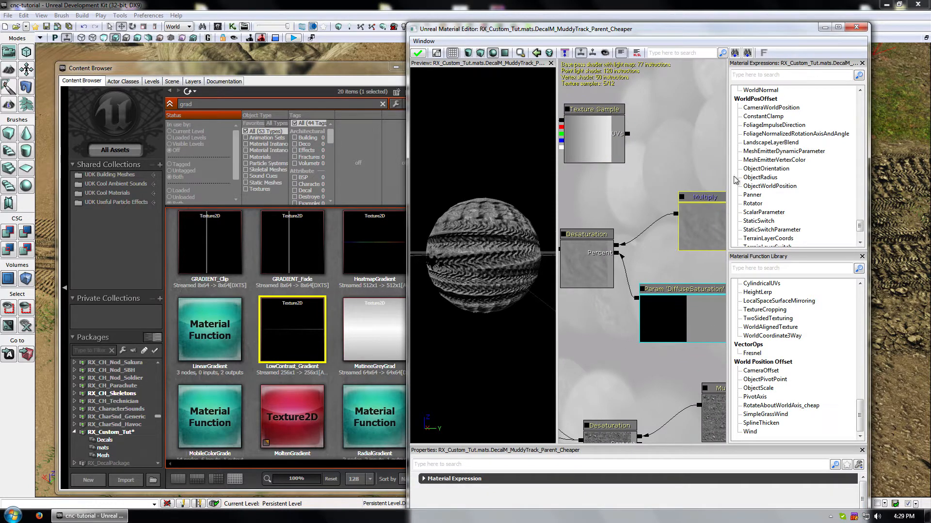
{"action": "left_click_drag", "start_coordinate": [713, 233], "coordinate": [681, 120]}
{"action": "left_click", "coordinate": [650, 140]}
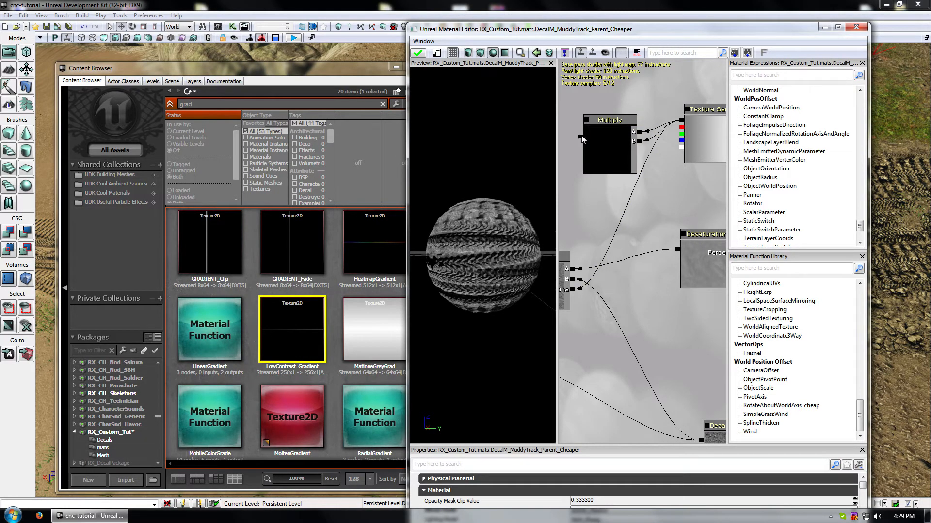
Step: Connect the new Multiply node's output to the Lerp's Alpha in place of the raw gradient and apply the material changes
{"action": "left_click_drag", "start_coordinate": [581, 139], "coordinate": [595, 290]}
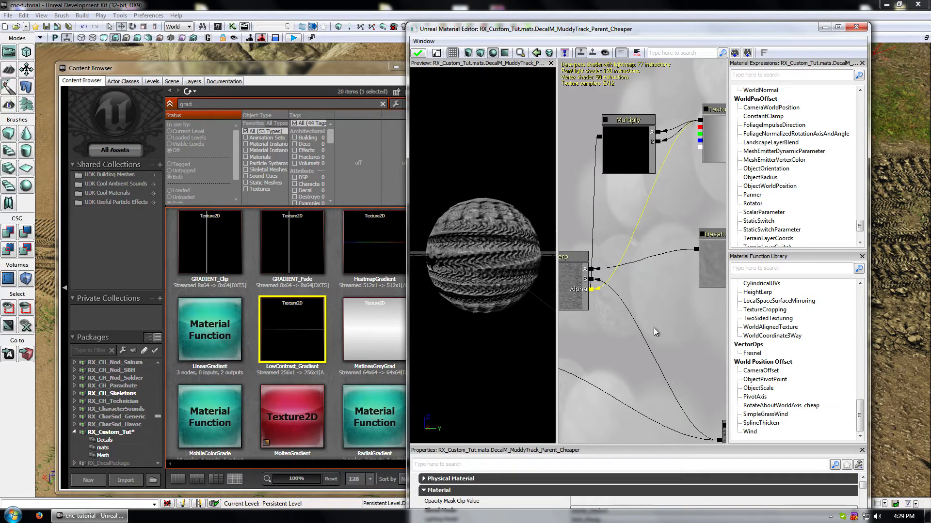
{"action": "left_click_drag", "start_coordinate": [618, 326], "coordinate": [627, 306]}
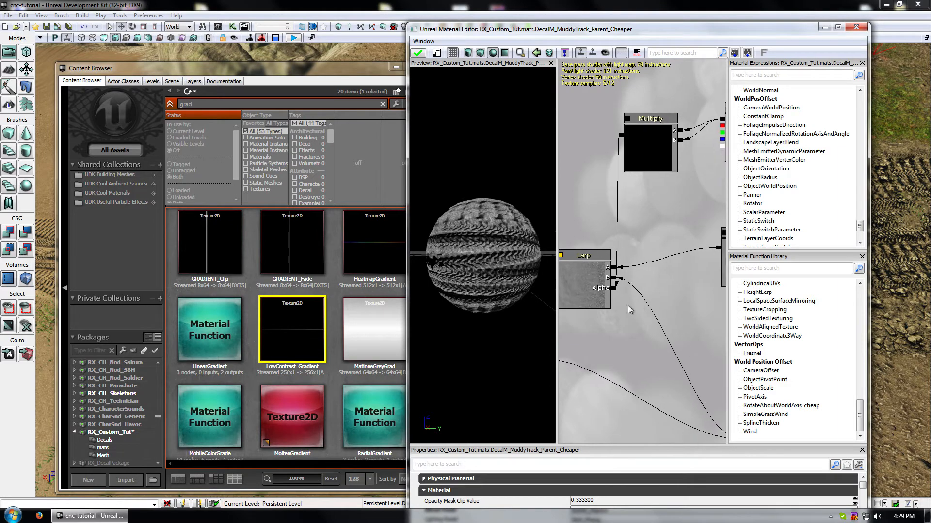
{"action": "left_click", "coordinate": [416, 52]}
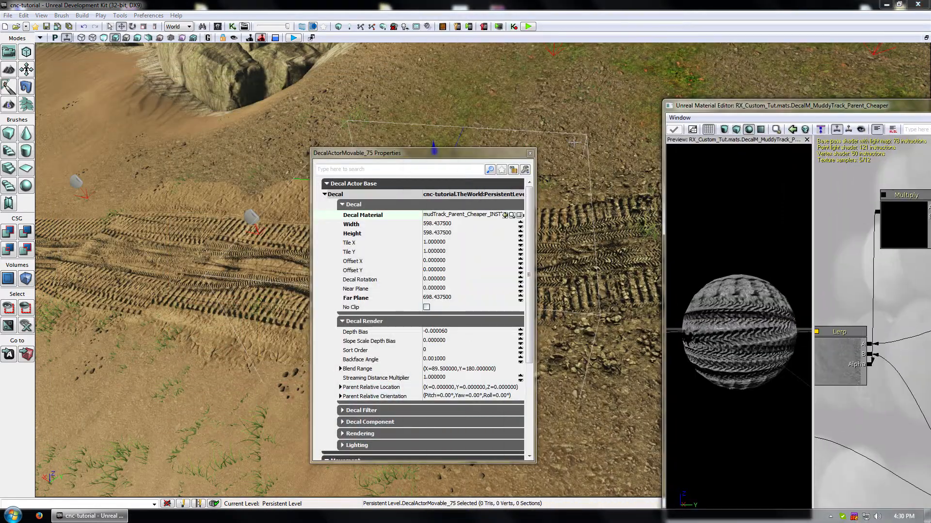
Step: Close the junction decal's properties and examine how its mud-to-sand transition blends with the adjoining tracks in the level
{"action": "left_click", "coordinate": [530, 153]}
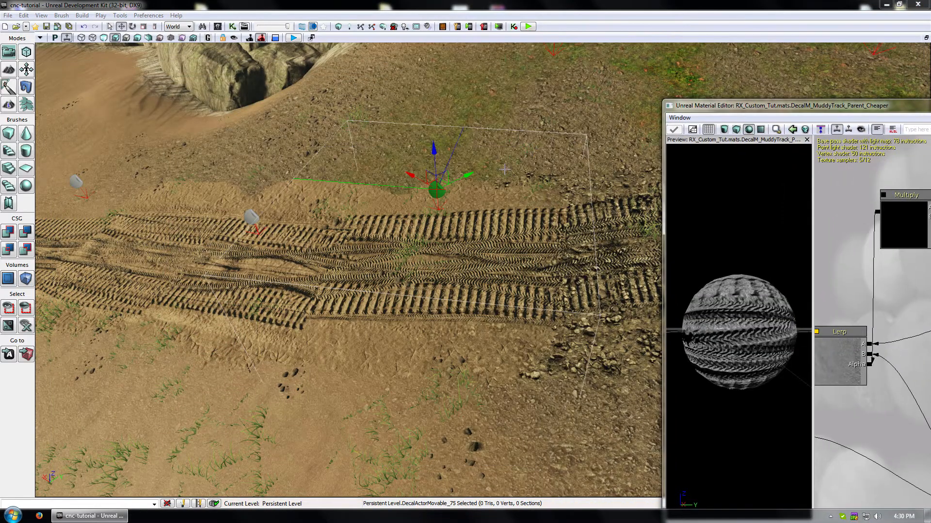
{"action": "left_click", "coordinate": [531, 151]}
{"action": "left_click_drag", "start_coordinate": [518, 140], "coordinate": [569, 148]}
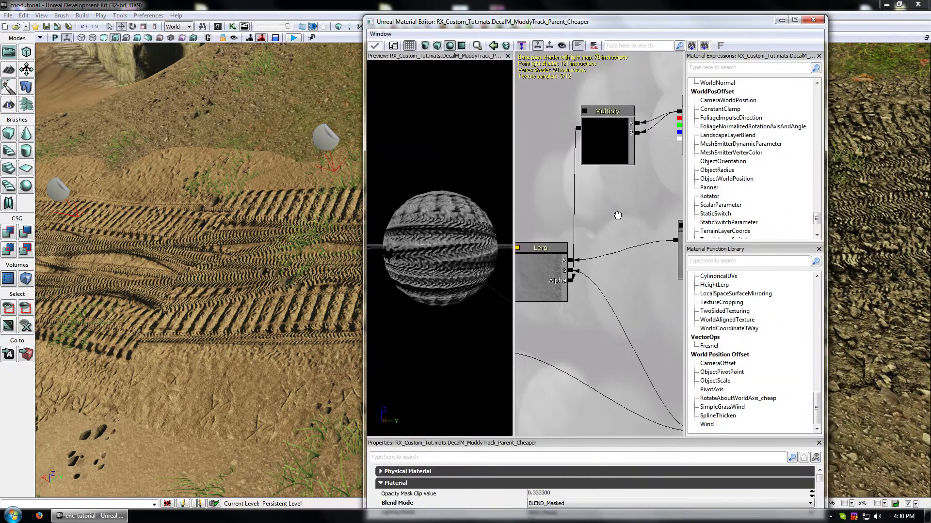
Step: Try to assign DMat_BlackGradient as the gradient Texture Sample node's texture
{"action": "left_click_drag", "start_coordinate": [616, 214], "coordinate": [505, 213]}
{"action": "left_click", "coordinate": [581, 153]}
{"action": "left_click", "coordinate": [568, 161]}
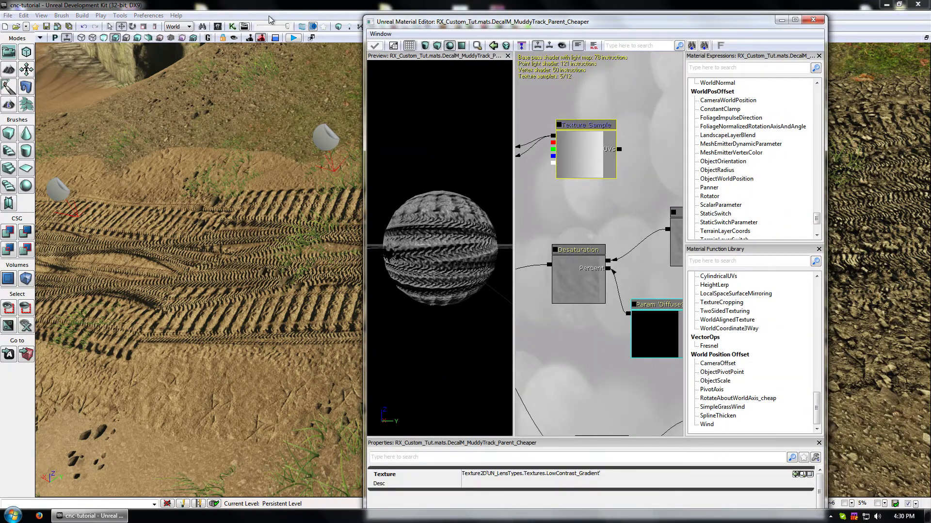
{"action": "left_click", "coordinate": [217, 26]}
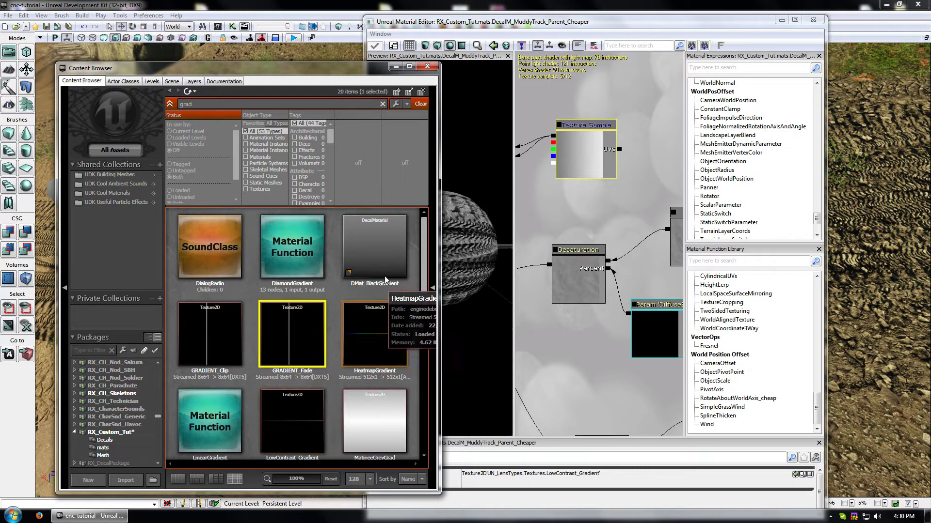
{"action": "left_click", "coordinate": [374, 247]}
{"action": "left_click", "coordinate": [795, 475]}
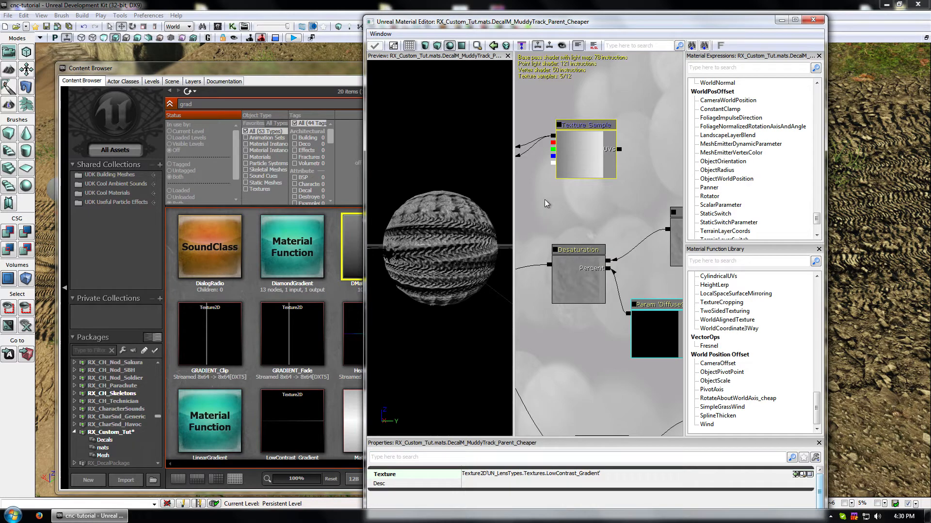
Step: Connect the gradient Texture Sample's main output directly to the Lerp's Alpha in place of the Multiply and inspect the preview sphere
{"action": "left_click_drag", "start_coordinate": [550, 226], "coordinate": [639, 216]}
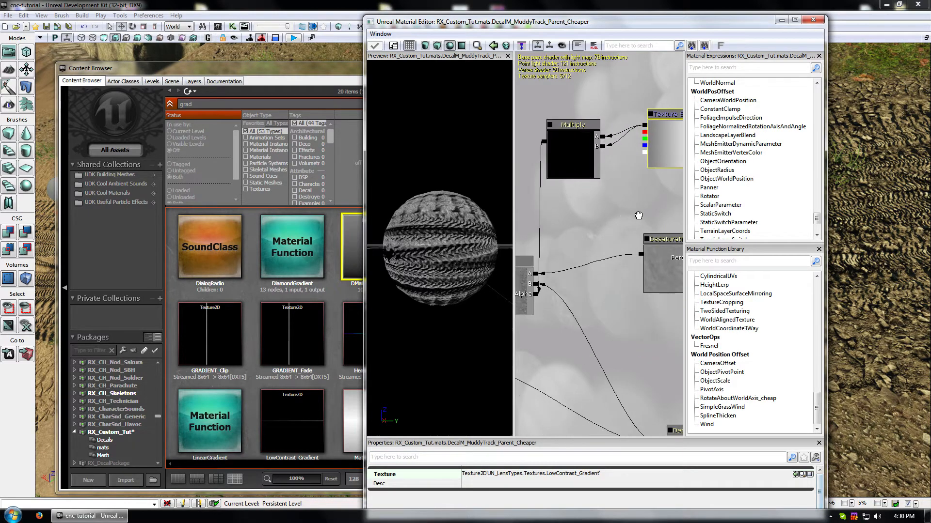
{"action": "left_click_drag", "start_coordinate": [644, 127], "coordinate": [538, 295]}
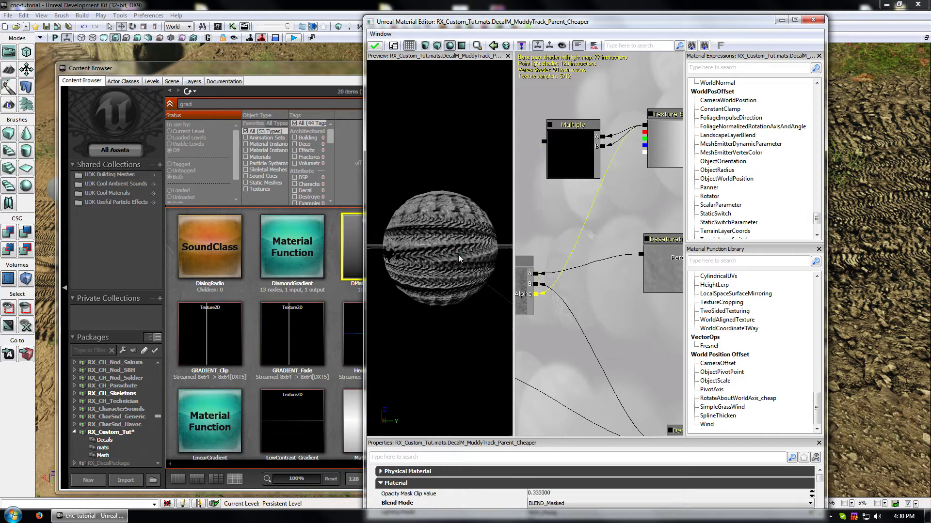
{"action": "left_click_drag", "start_coordinate": [458, 254], "coordinate": [402, 252]}
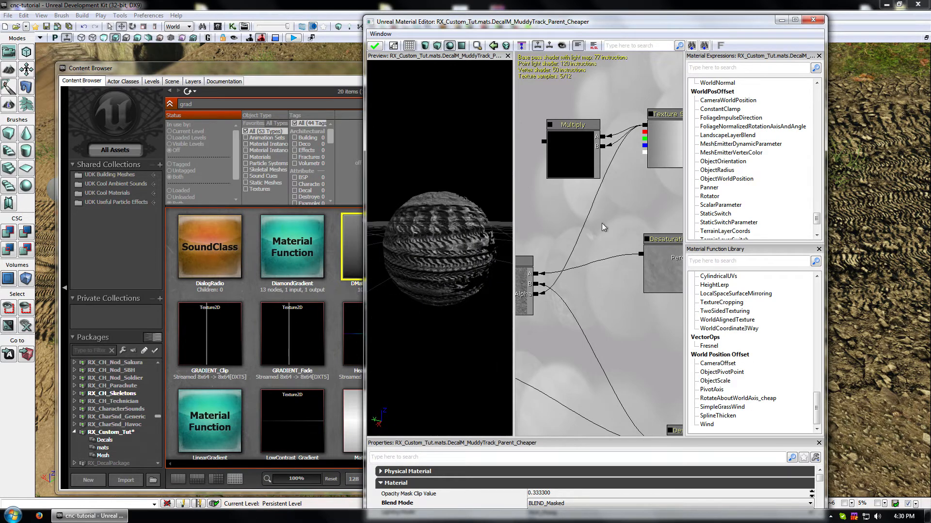
Step: Assign the GRADIENT_Fade texture to the gradient Texture Sample and check the result on the preview sphere
{"action": "left_click", "coordinate": [296, 322]}
{"action": "scroll", "coordinate": [320, 412], "scroll_direction": "down", "scroll_amount": 1}
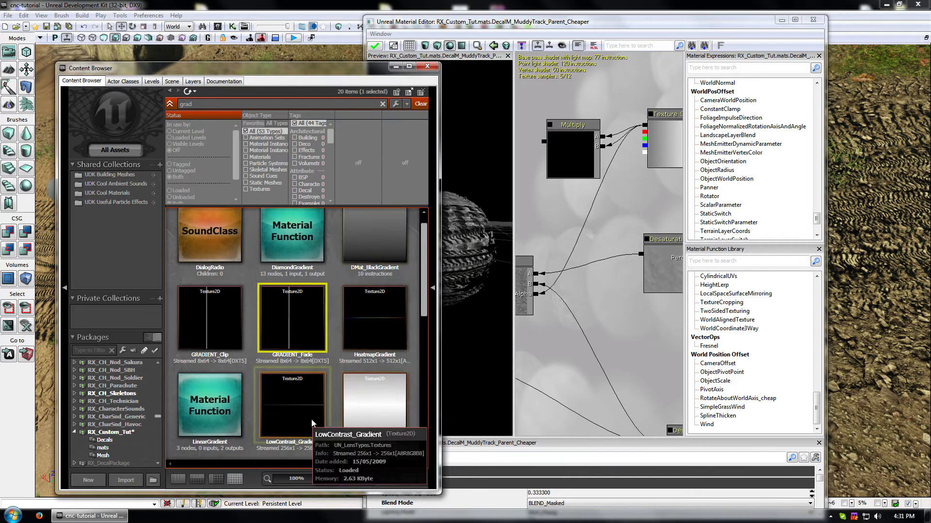
{"action": "left_click", "coordinate": [311, 423]}
{"action": "scroll", "coordinate": [339, 372], "scroll_direction": "down", "scroll_amount": 2}
{"action": "left_click", "coordinate": [293, 272]}
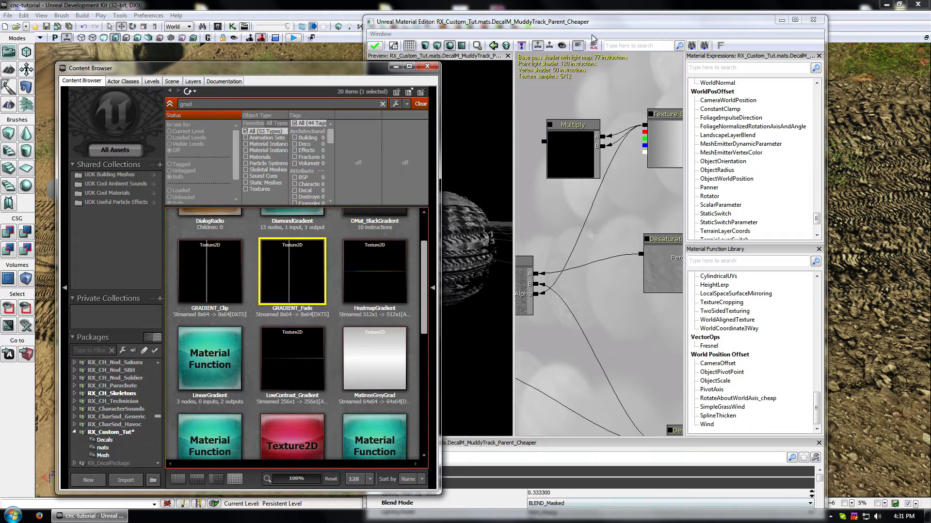
{"action": "left_click", "coordinate": [664, 122]}
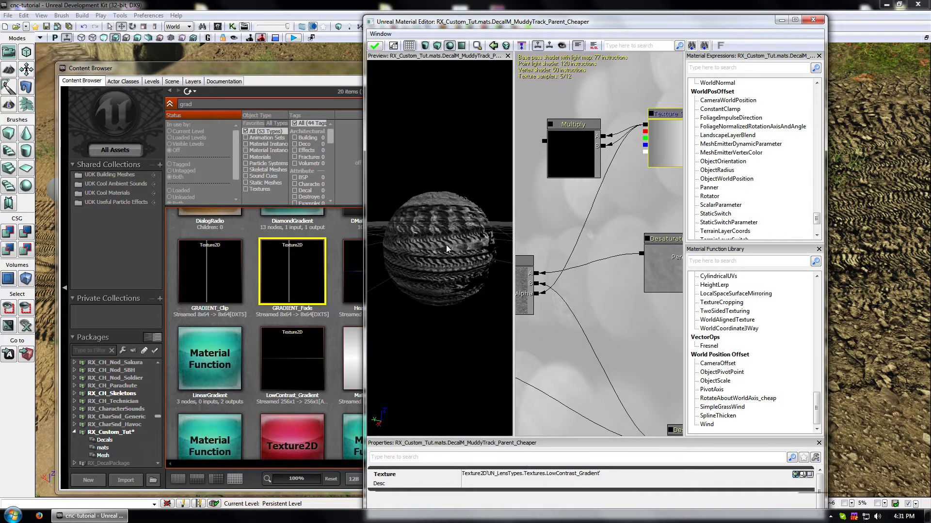
{"action": "mouse_move", "coordinate": [446, 246]}
{"action": "left_mouse_down"}
{"action": "mouse_move", "coordinate": [472, 285]}
{"action": "mouse_move", "coordinate": [451, 257]}
{"action": "mouse_move", "coordinate": [400, 252]}
{"action": "mouse_move", "coordinate": [430, 250]}
{"action": "left_mouse_up"}
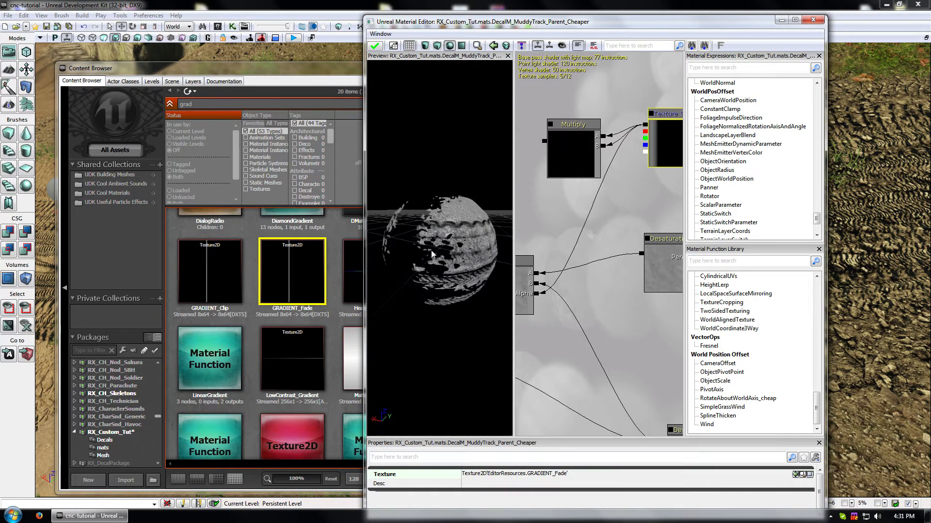
Step: Swap the gradient Texture Sample's texture to GRADIENT_Clip
{"action": "left_click", "coordinate": [199, 271]}
{"action": "left_click", "coordinate": [688, 150]}
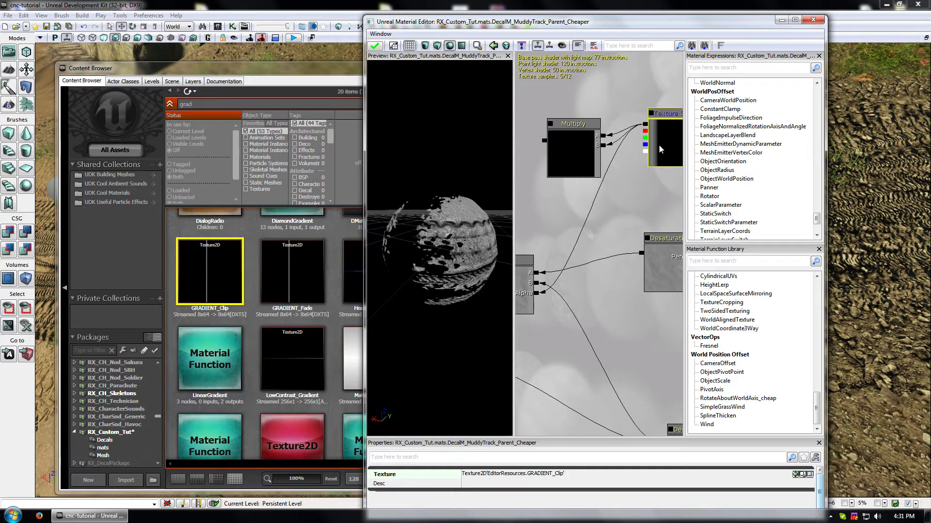
{"action": "left_click_drag", "start_coordinate": [662, 168], "coordinate": [633, 168]}
Step: Try T_NEC_Wires_SM_UmbilicalTube01_Dgrad as the gradient Texture Sample's texture
{"action": "left_click", "coordinate": [286, 363]}
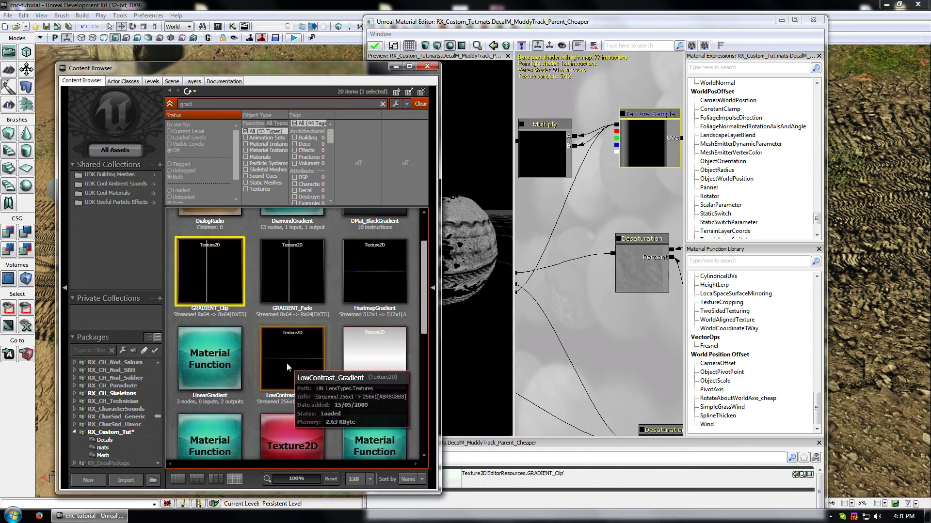
{"action": "scroll", "coordinate": [287, 379], "scroll_direction": "down", "scroll_amount": 5}
{"action": "left_click", "coordinate": [287, 379]}
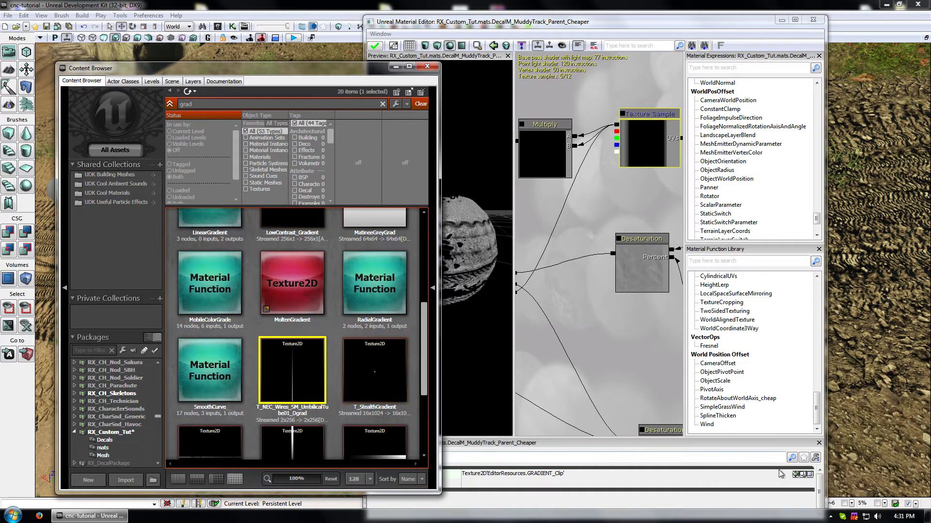
{"action": "left_click", "coordinate": [583, 320]}
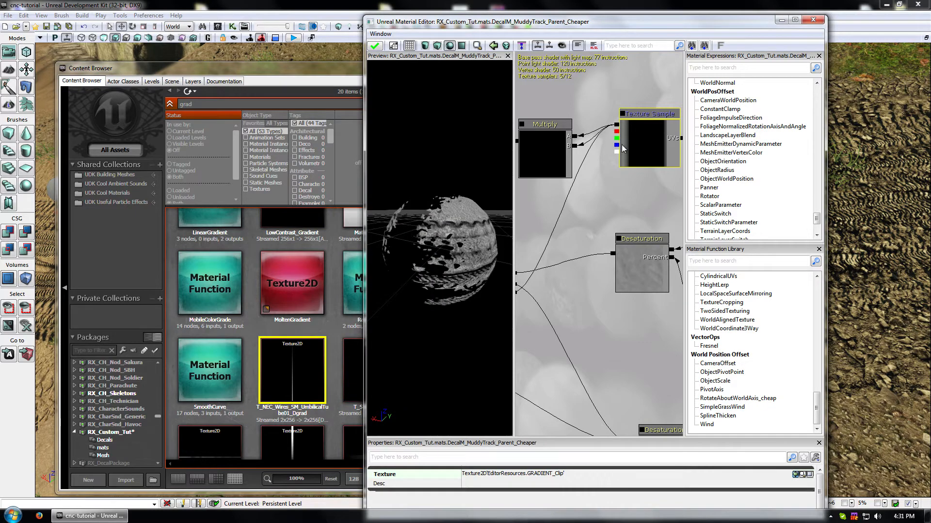
{"action": "double_click", "coordinate": [644, 141]}
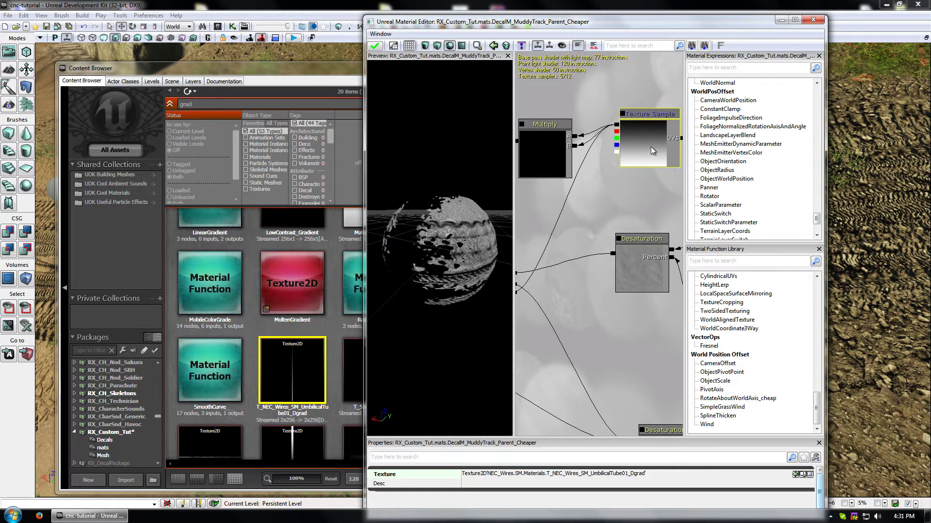
Step: Replace the gradient Texture Sample's texture with T_UN_Sky_SM_GradMask
{"action": "left_click", "coordinate": [347, 363]}
{"action": "scroll", "coordinate": [315, 388], "scroll_direction": "down", "scroll_amount": 4}
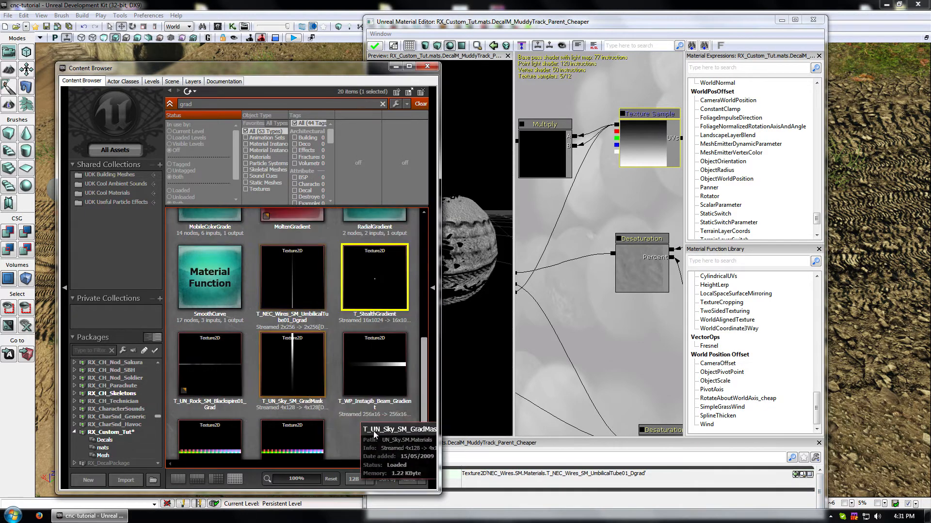
{"action": "left_click", "coordinate": [315, 306]}
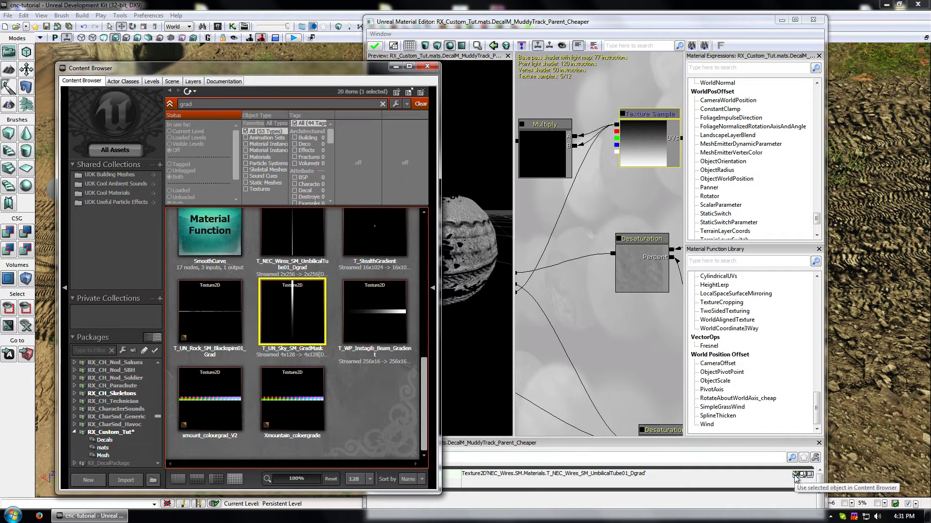
{"action": "left_click", "coordinate": [795, 475]}
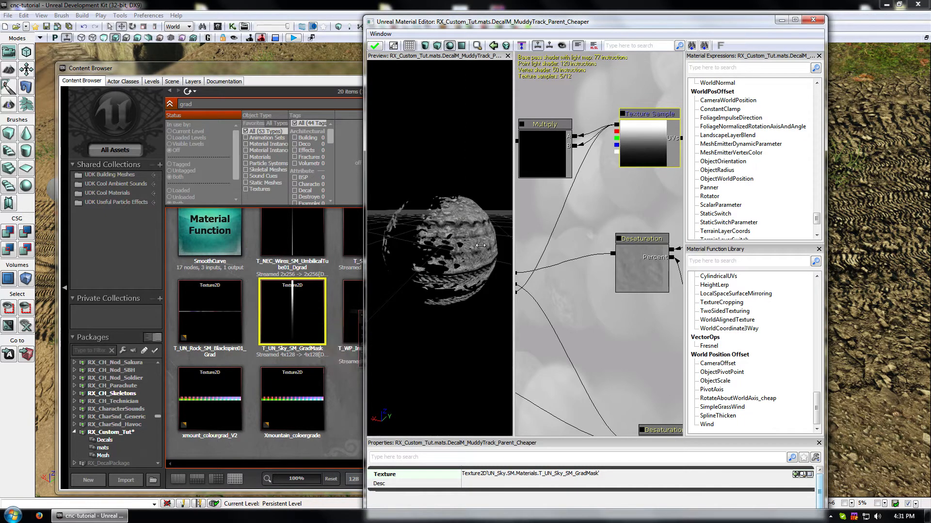
Step: Try T_WP_Instagib_Beam_Gradient on the gradient Texture Sample and switch back to T_UN_Sky_SM_GradMask
{"action": "left_click", "coordinate": [360, 314]}
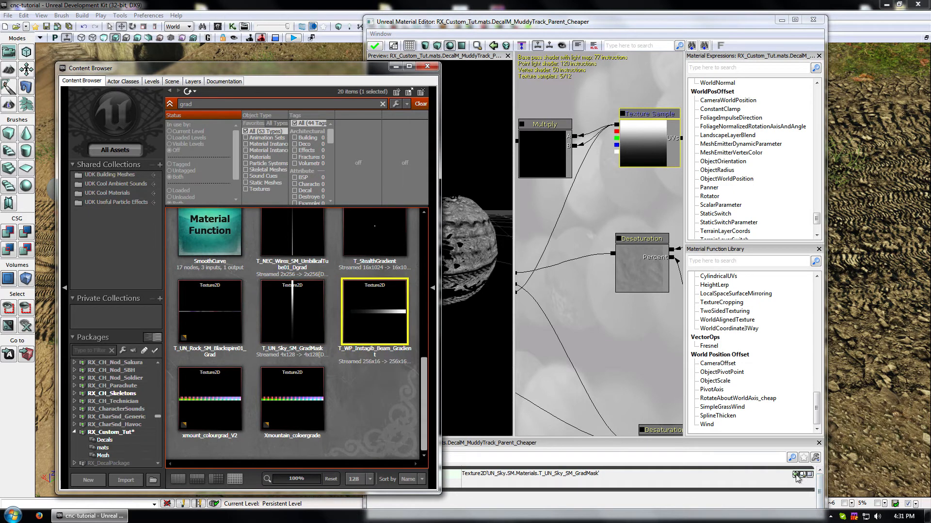
{"action": "left_click", "coordinate": [796, 475]}
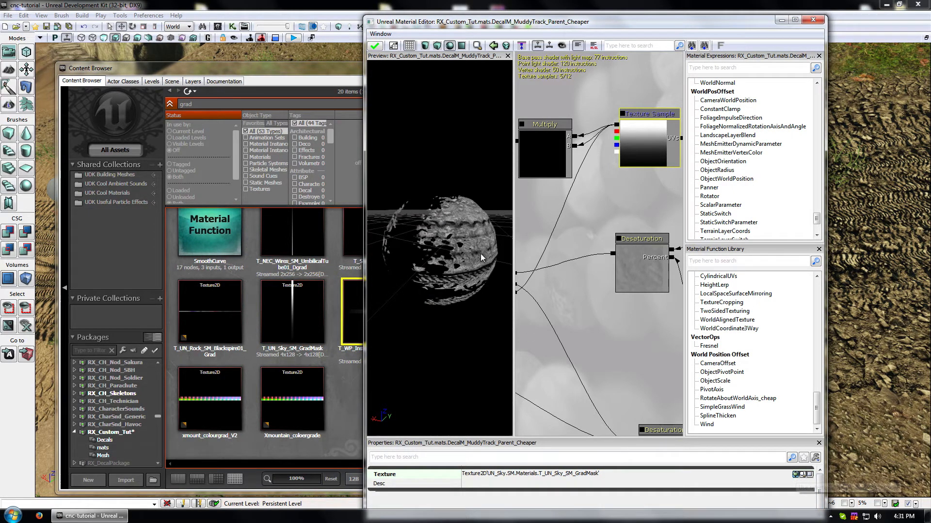
{"action": "left_click", "coordinate": [307, 317]}
{"action": "left_click", "coordinate": [796, 475]}
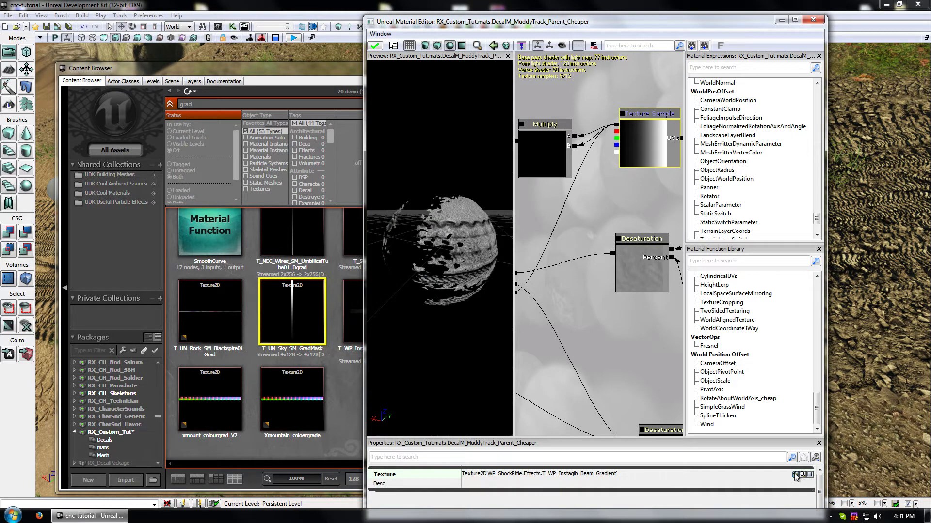
{"action": "left_click", "coordinate": [797, 475]}
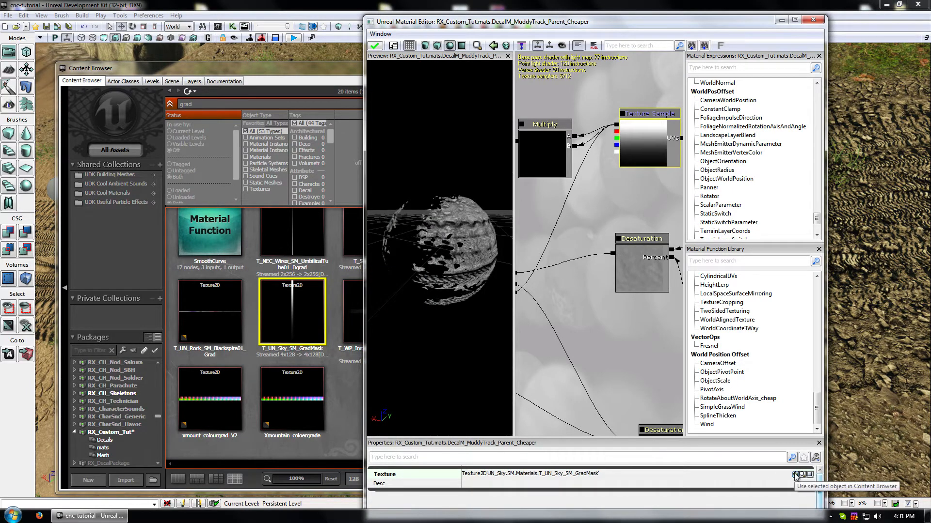
{"action": "right_click_drag", "start_coordinate": [650, 164], "coordinate": [475, 168]}
{"action": "right_click", "coordinate": [585, 110]}
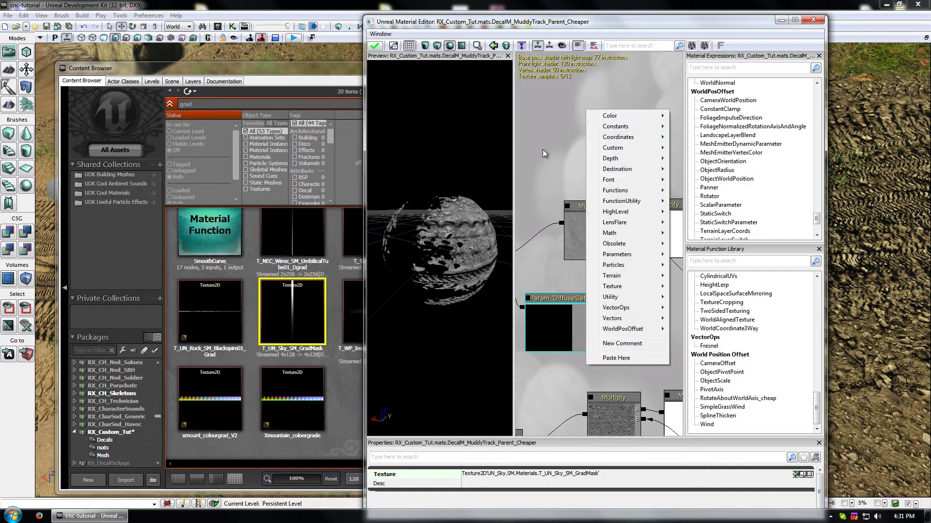
{"action": "right_click_drag", "start_coordinate": [543, 150], "coordinate": [585, 137]}
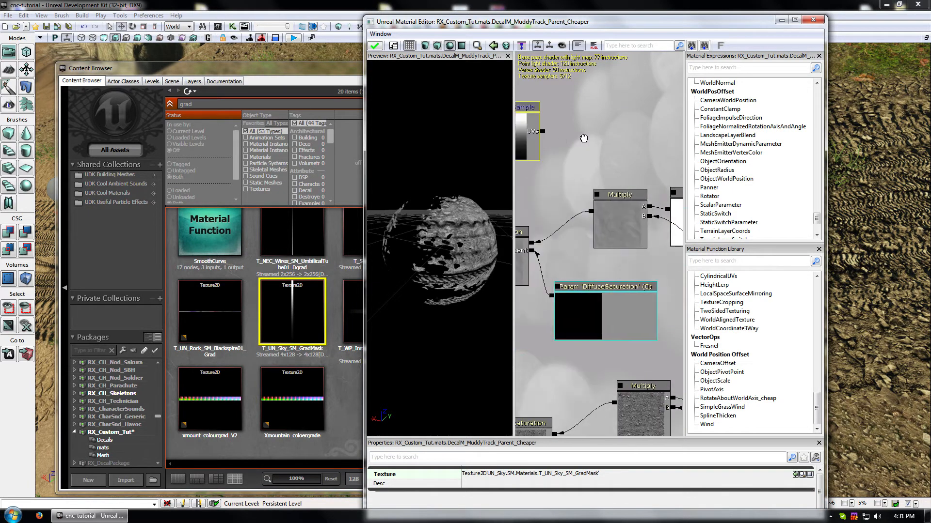
{"action": "right_click_drag", "start_coordinate": [519, 139], "coordinate": [615, 178]}
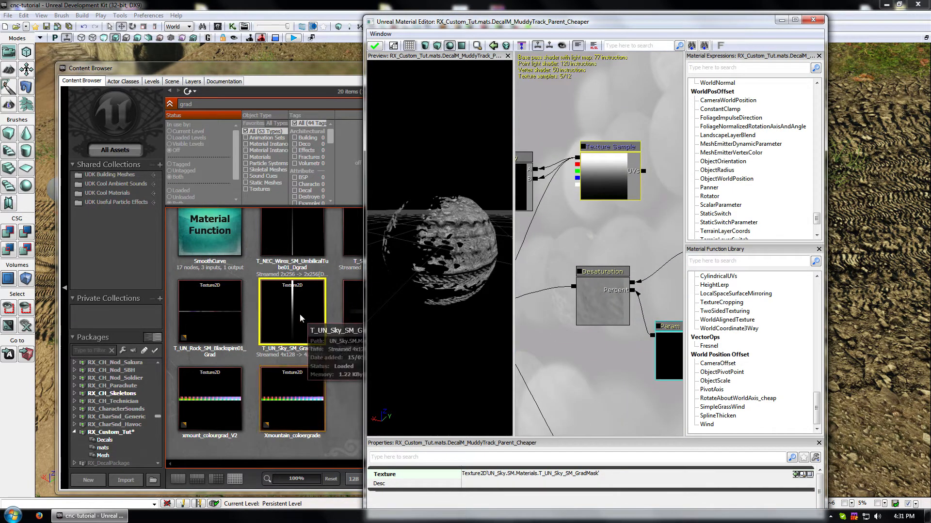
Step: Reassign GRADIENT_Clip as the gradient Texture Sample's texture to compare it again
{"action": "left_click", "coordinate": [248, 321]}
{"action": "scroll", "coordinate": [389, 356], "scroll_direction": "up", "scroll_amount": 3}
{"action": "scroll", "coordinate": [398, 373], "scroll_direction": "up", "scroll_amount": 9}
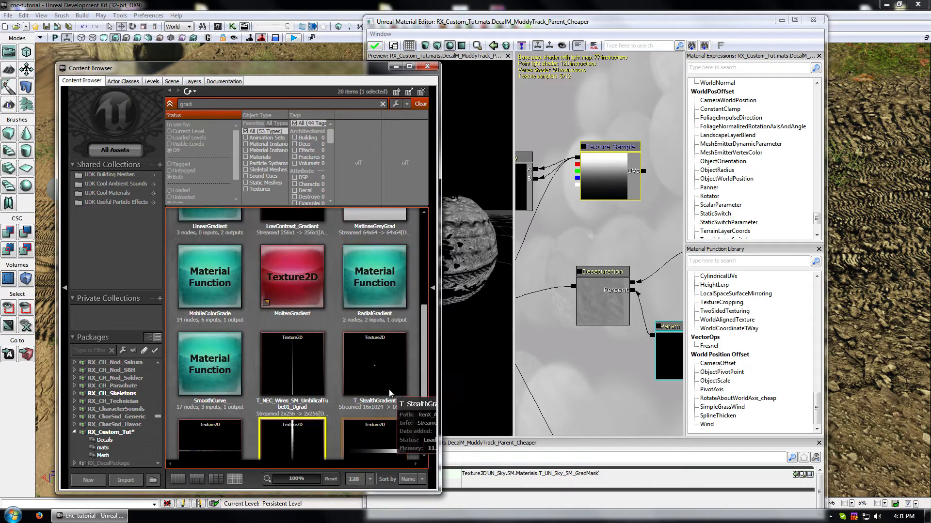
{"action": "left_click", "coordinate": [399, 247]}
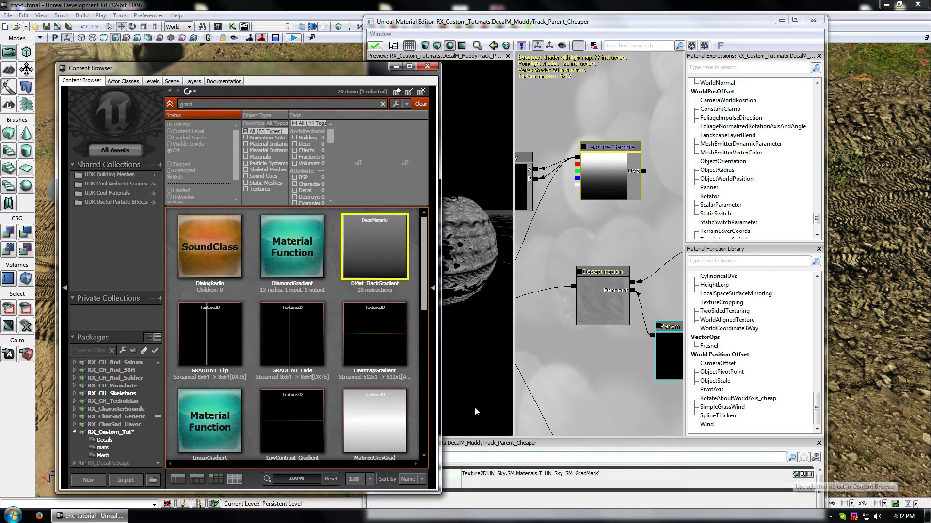
{"action": "left_click", "coordinate": [239, 339]}
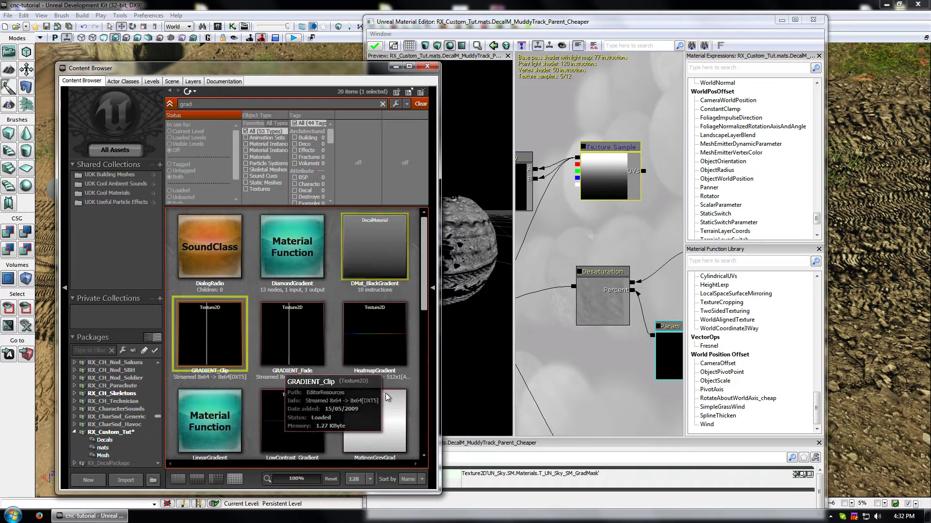
{"action": "left_click", "coordinate": [796, 475]}
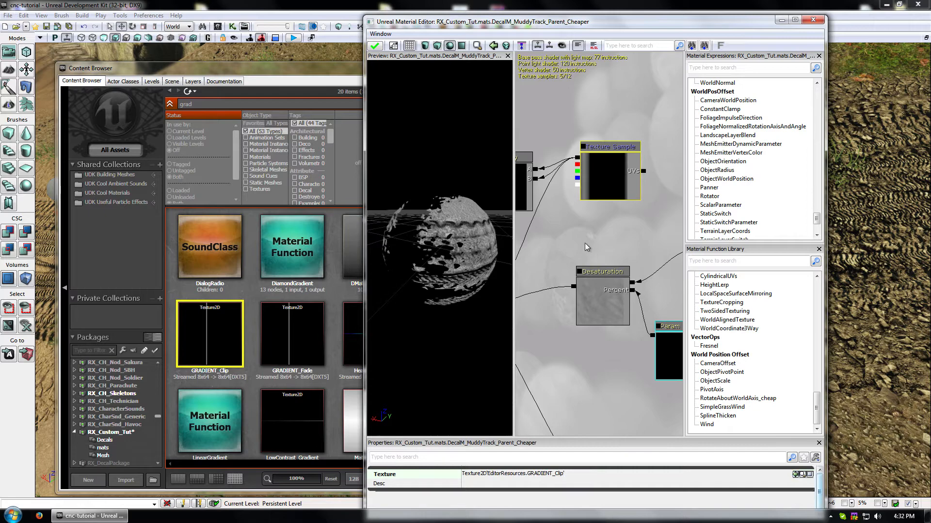
Step: Set the gradient Texture Sample's texture to T_WP_Instagib_Beam_Gradient
{"action": "left_click", "coordinate": [322, 339]}
{"action": "scroll", "coordinate": [333, 369], "scroll_direction": "down", "scroll_amount": 5}
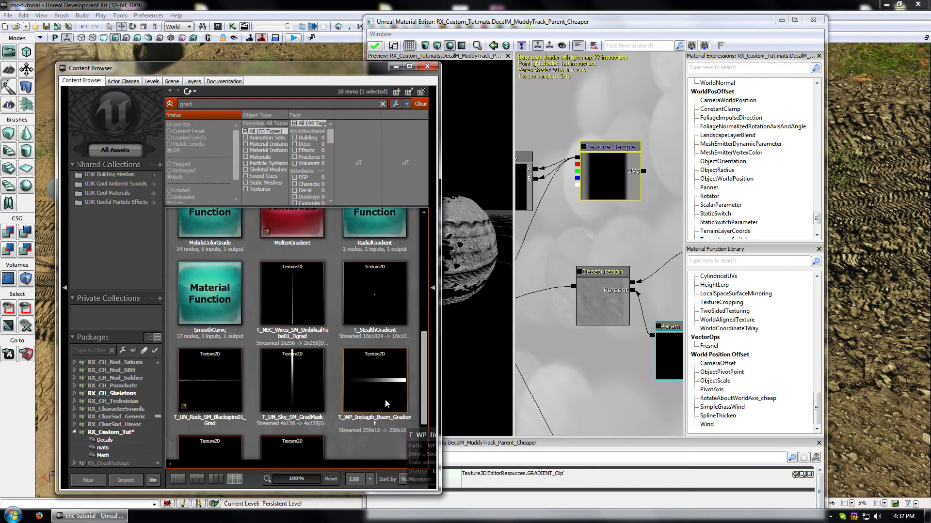
{"action": "left_click", "coordinate": [395, 388]}
{"action": "left_click", "coordinate": [796, 475]}
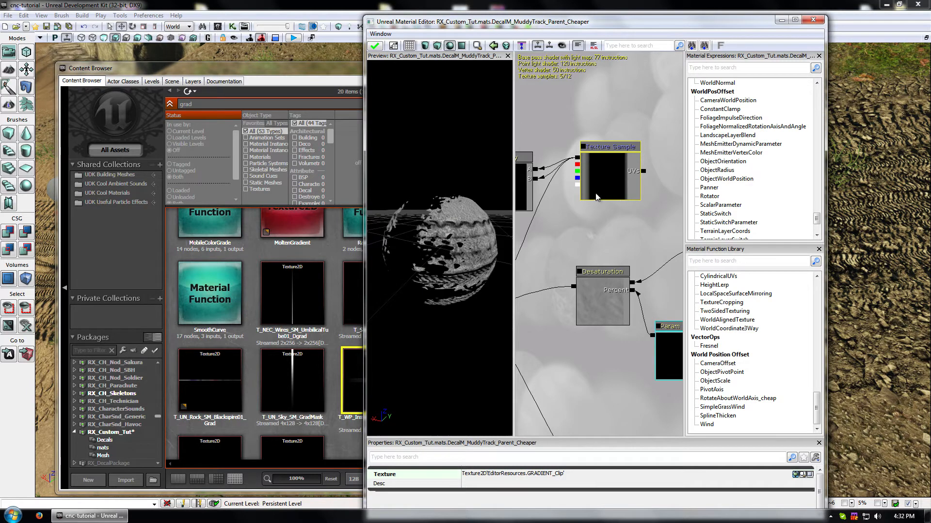
Step: Delete the unused Multiply node beside the gradient Texture Sample and reselect the Texture Sample
{"action": "left_click_drag", "start_coordinate": [601, 218], "coordinate": [665, 246]}
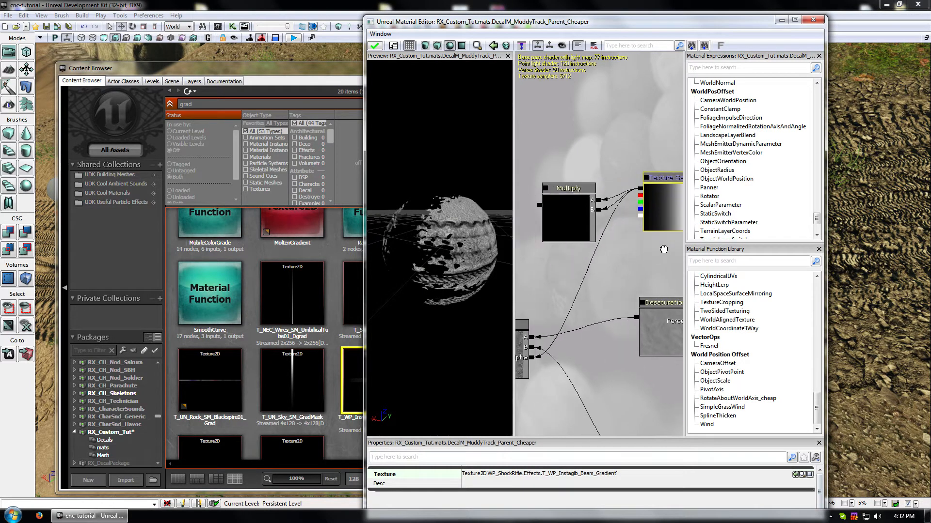
{"action": "left_click", "coordinate": [578, 217]}
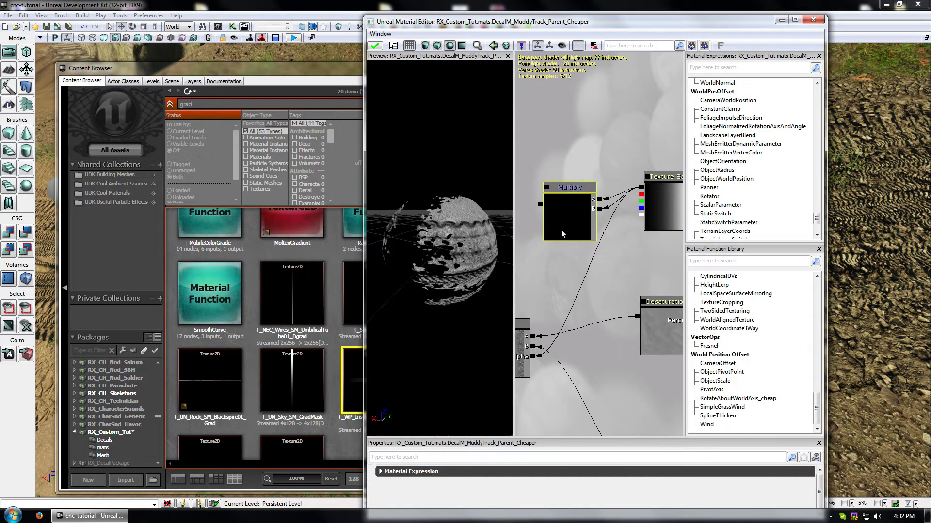
{"action": "key", "text": "Delete"}
{"action": "left_click_drag", "start_coordinate": [657, 214], "coordinate": [576, 208]}
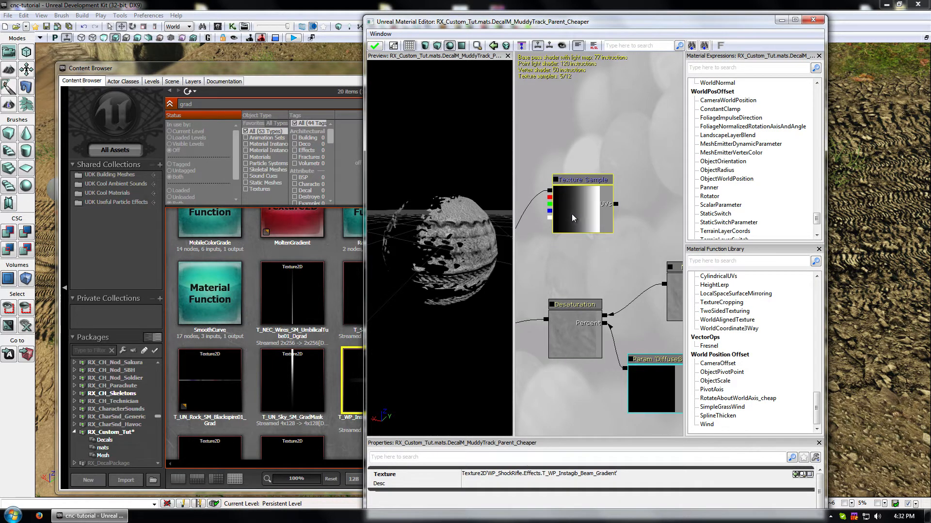
{"action": "left_click_drag", "start_coordinate": [565, 260], "coordinate": [542, 235]}
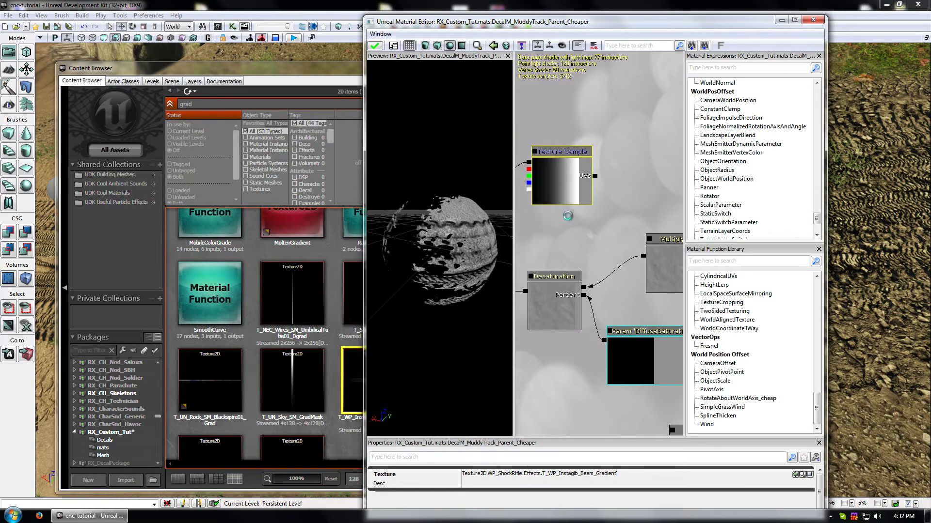
Step: Duplicate the gradient Texture Sample, place the copy above the original, and maximize the material editor window
{"action": "key", "text": "ctrl+w"}
{"action": "left_click_drag", "start_coordinate": [571, 200], "coordinate": [555, 118], "text": "ctrl"}
{"action": "scroll", "coordinate": [624, 161], "scroll_direction": "down", "scroll_amount": 4}
{"action": "left_click_drag", "start_coordinate": [652, 201], "coordinate": [528, 198]}
{"action": "left_click_drag", "start_coordinate": [676, 12], "coordinate": [673, 0]}
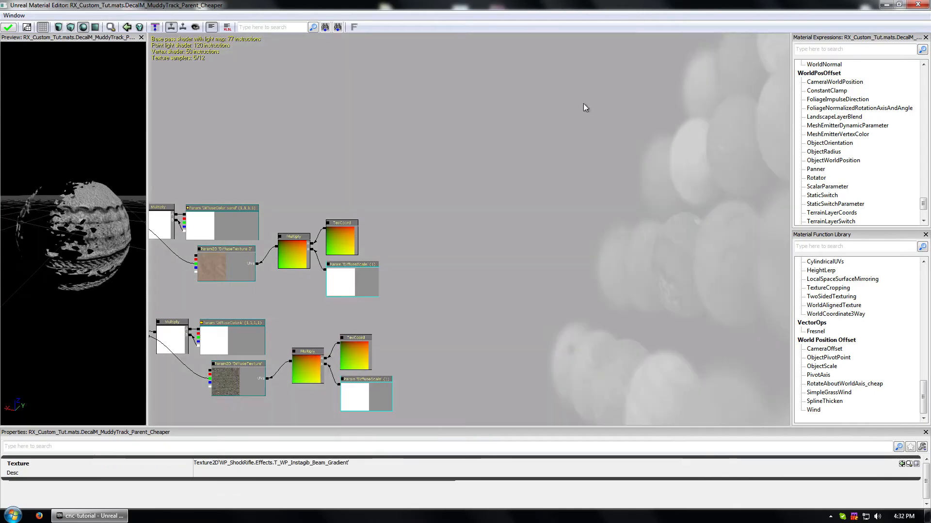
Step: Duplicate the sand texture's TexCoord, DiffuseScale parameter and Multiply nodes, and connect the copied Multiply to the upper gradient Texture Sample's UVs
{"action": "left_click_drag", "start_coordinate": [383, 294], "coordinate": [493, 299]}
{"action": "scroll", "coordinate": [438, 285], "scroll_direction": "up", "scroll_amount": 4}
{"action": "left_click", "coordinate": [393, 221]}
{"action": "left_click", "coordinate": [443, 211], "text": "ctrl"}
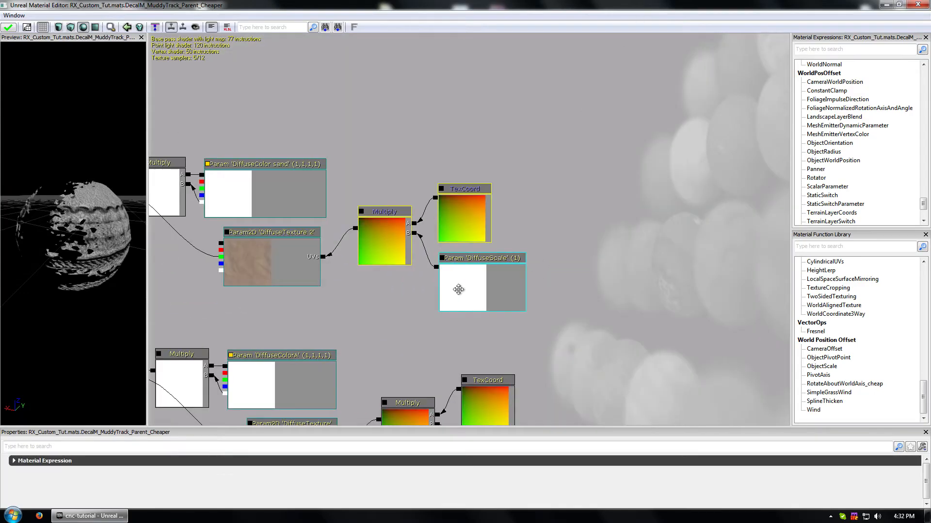
{"action": "left_click", "coordinate": [457, 289], "text": "ctrl"}
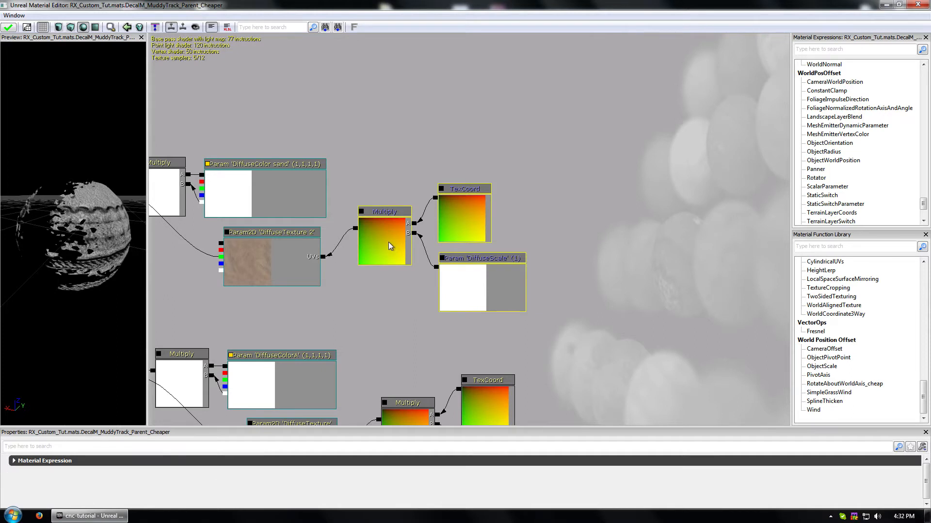
{"action": "key", "text": "ctrl+w"}
{"action": "left_click_drag", "start_coordinate": [391, 260], "coordinate": [278, 136]}
{"action": "left_click", "coordinate": [260, 148]}
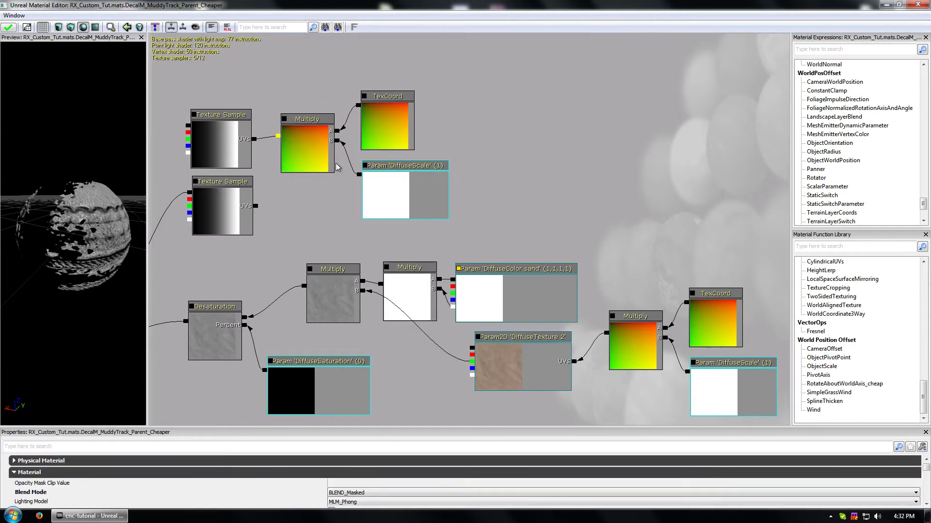
Step: Rename the copied DiffuseScale parameter as gradeScale
{"action": "left_click", "coordinate": [402, 196]}
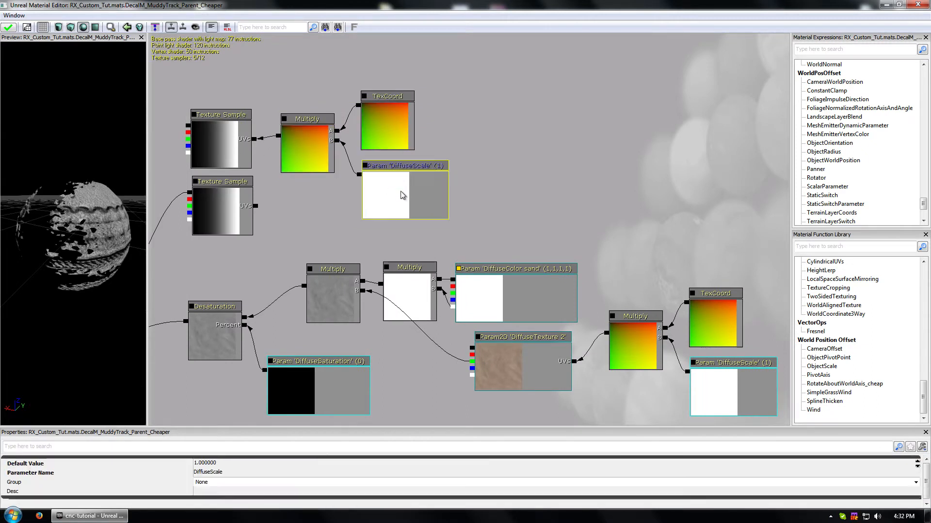
{"action": "left_click", "coordinate": [220, 472]}
{"action": "left_click_drag", "start_coordinate": [212, 472], "coordinate": [101, 470]}
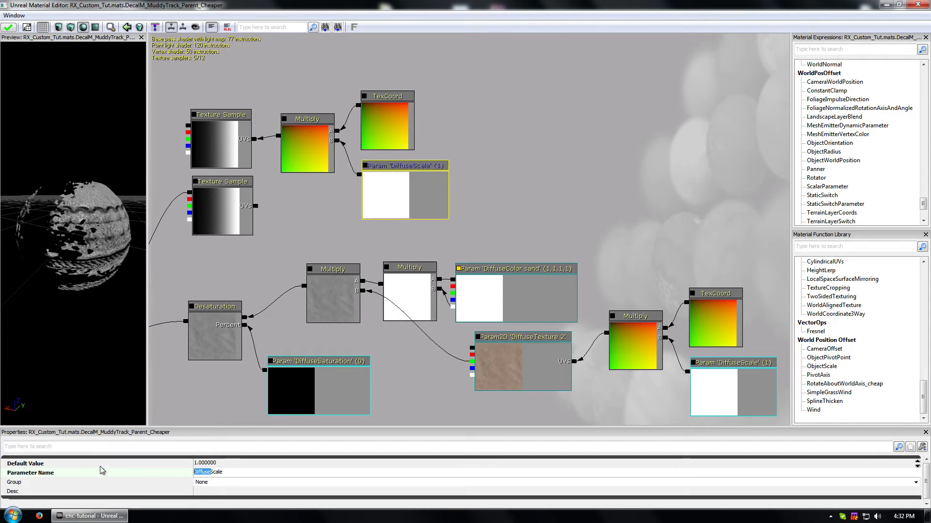
{"action": "type", "text": "grade"}
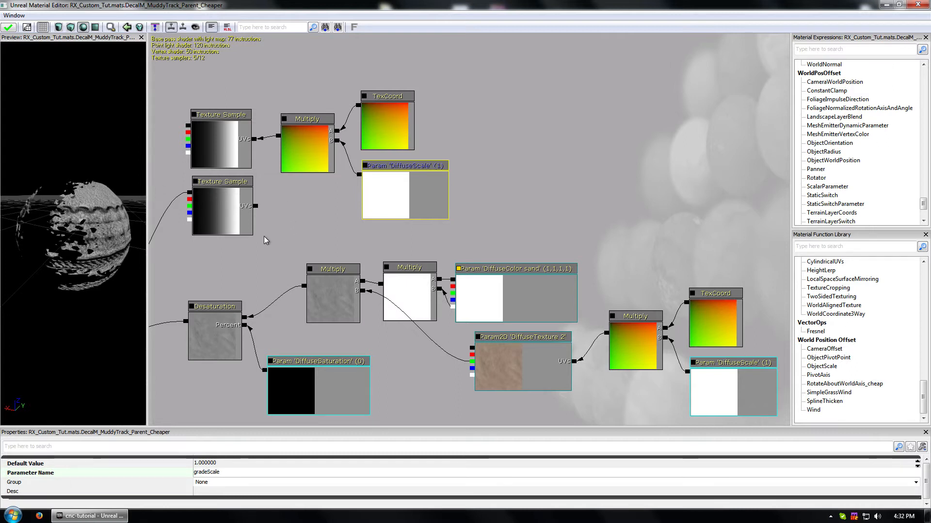
{"action": "left_click_drag", "start_coordinate": [259, 267], "coordinate": [150, 376]}
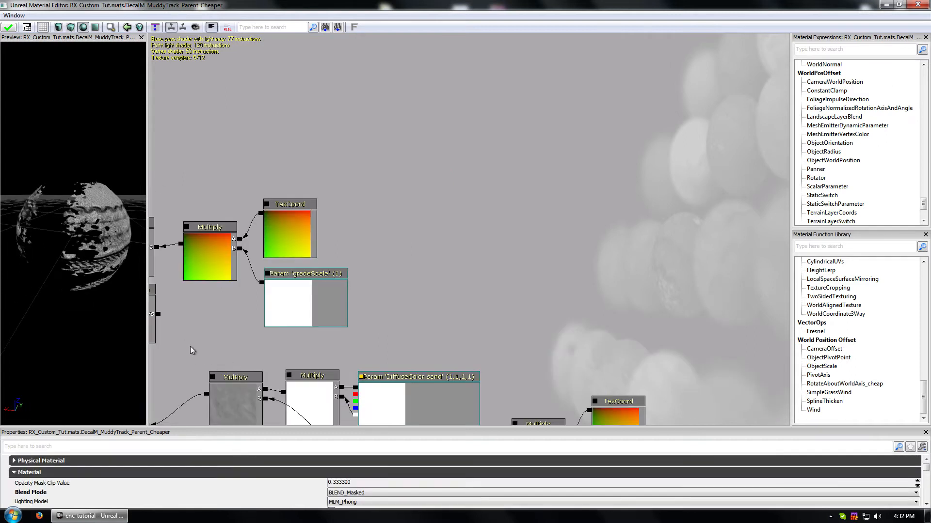
Step: Duplicate a Multiply node, feed both gradient Texture Samples into its A and B inputs, and enable its real-time preview
{"action": "left_click_drag", "start_coordinate": [190, 346], "coordinate": [461, 304]}
{"action": "left_click", "coordinate": [426, 369]}
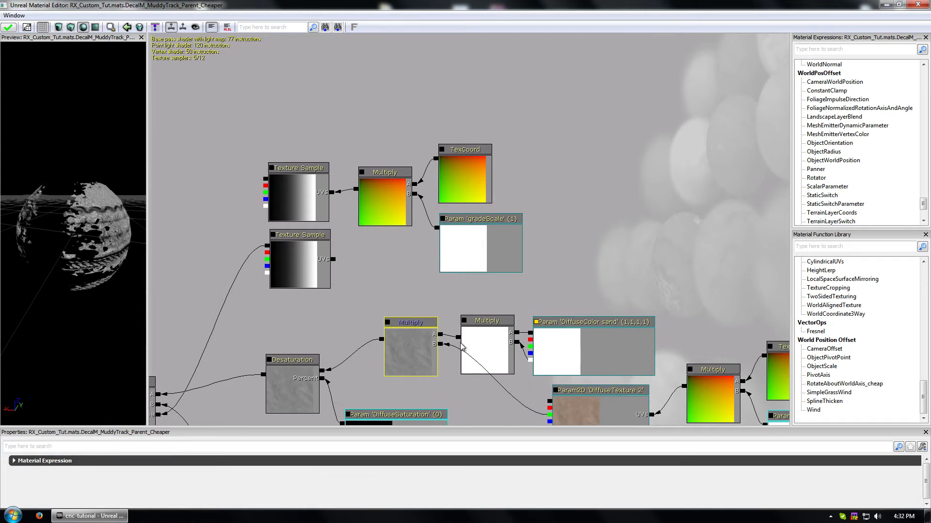
{"action": "key", "text": "ctrl+w"}
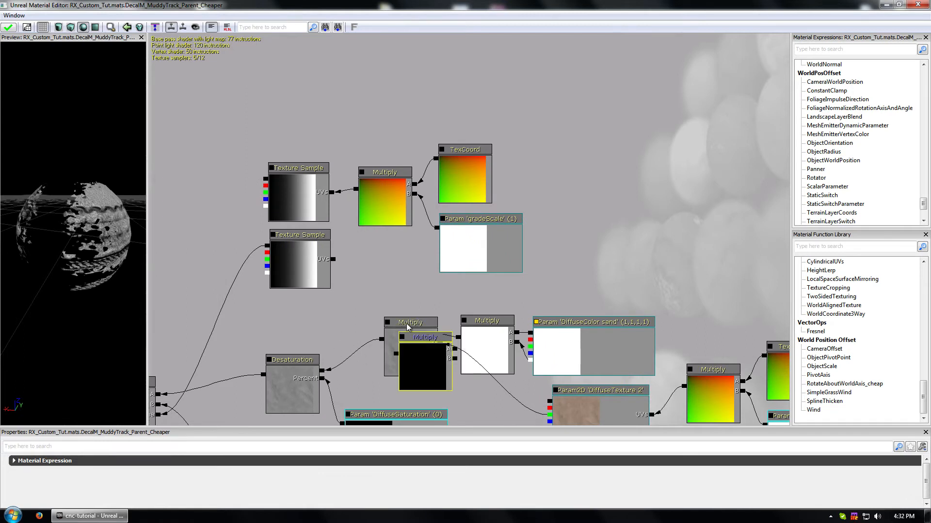
{"action": "left_click_drag", "start_coordinate": [462, 367], "coordinate": [266, 246], "text": "ctrl"}
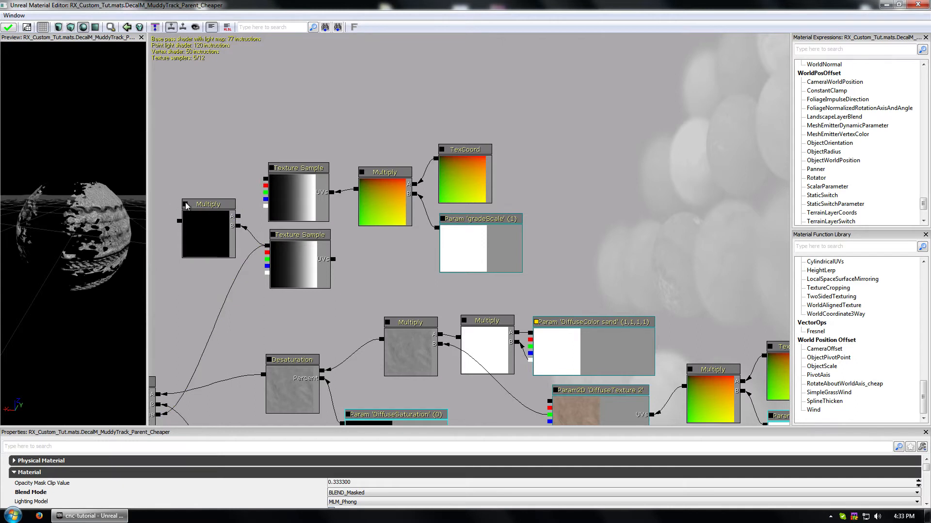
{"action": "left_click_drag", "start_coordinate": [190, 285], "coordinate": [282, 310]}
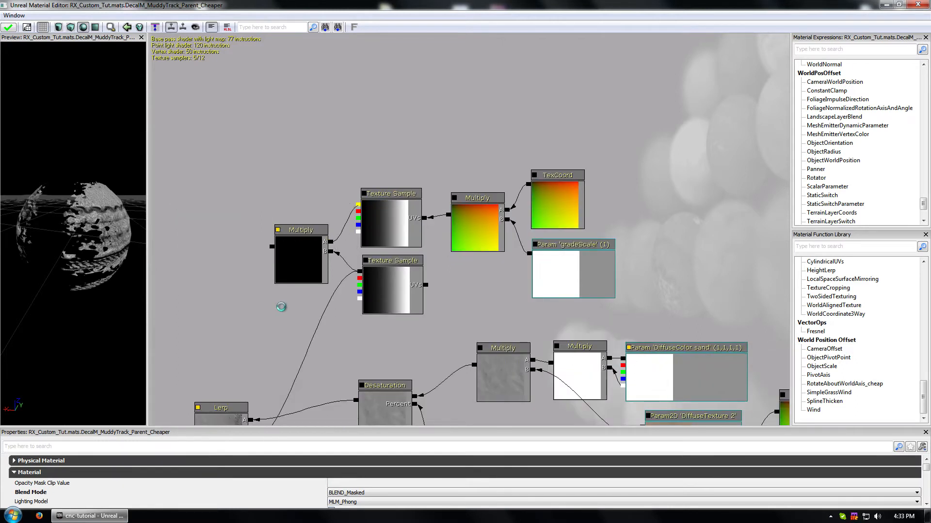
Step: Try default values of 0.5 and 6 on the gradeScale parameter
{"action": "left_click", "coordinate": [573, 204]}
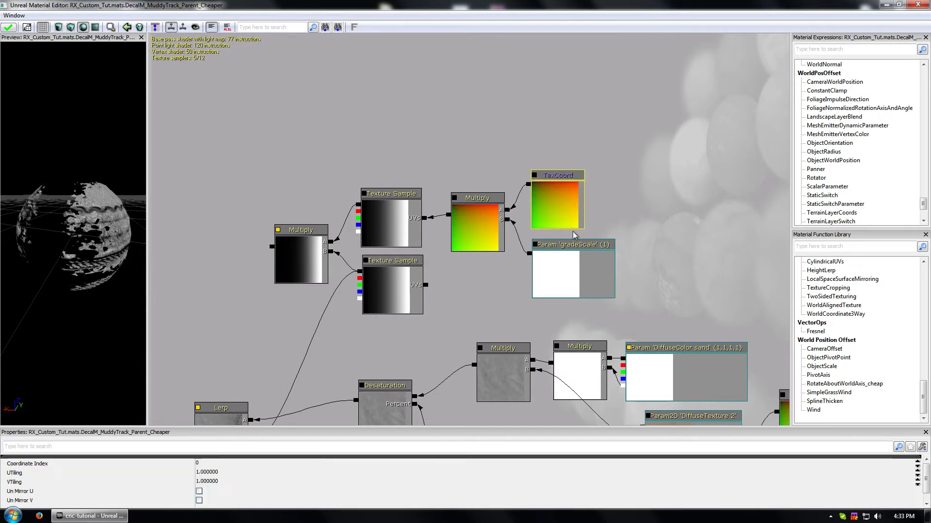
{"action": "left_click", "coordinate": [564, 284]}
{"action": "left_click", "coordinate": [561, 211]}
{"action": "left_click", "coordinate": [563, 284]}
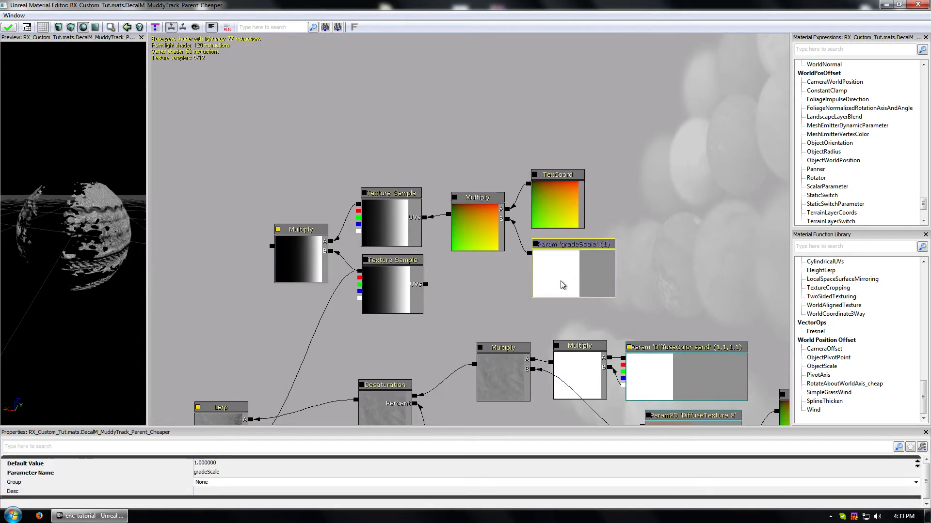
{"action": "left_click", "coordinate": [214, 463]}
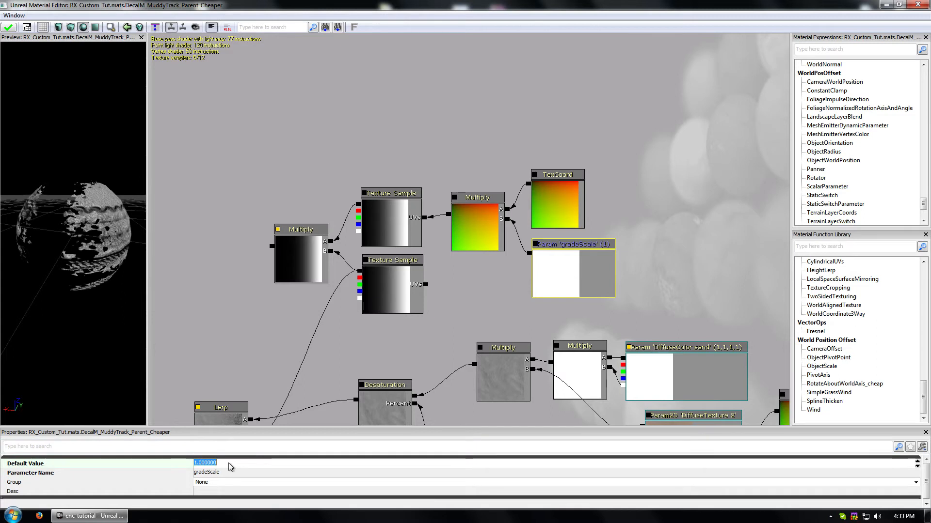
{"action": "type", "text": "0.5"}
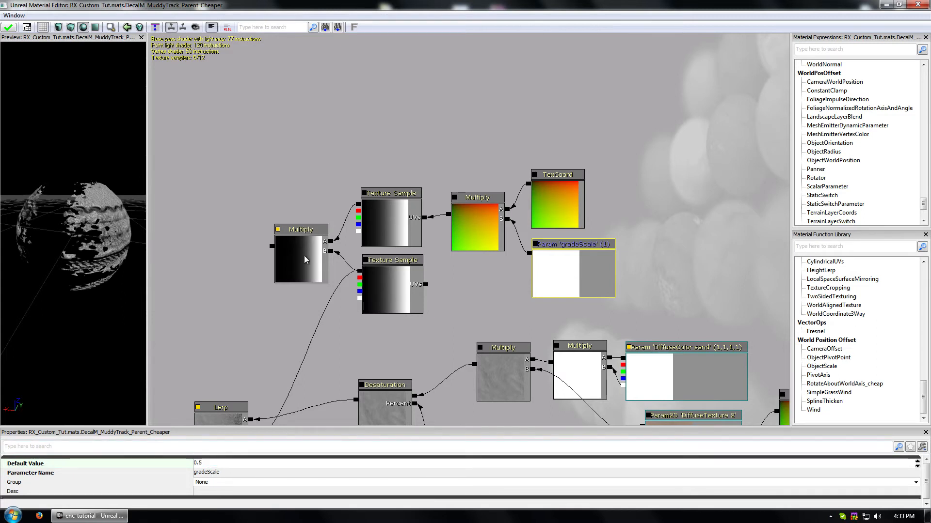
{"action": "key", "text": "Tab"}
{"action": "left_click", "coordinate": [216, 464]}
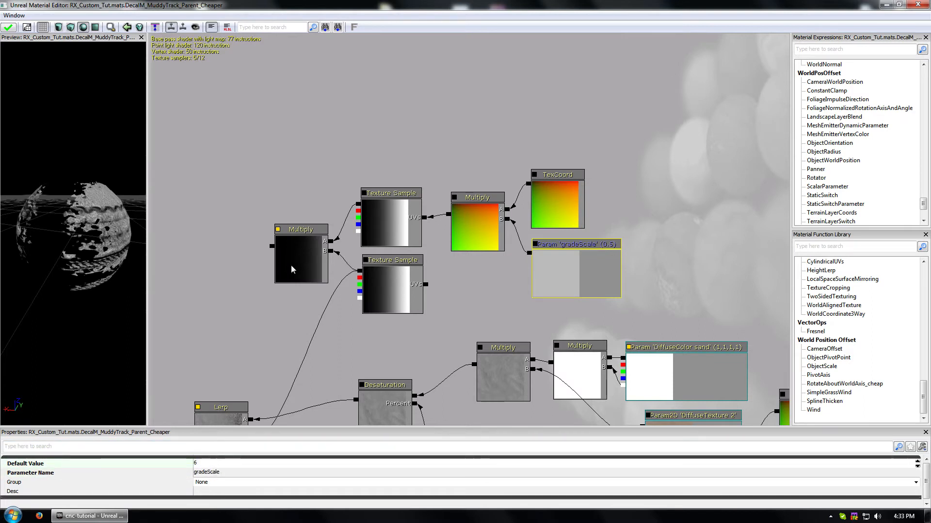
{"action": "key", "text": "Tab"}
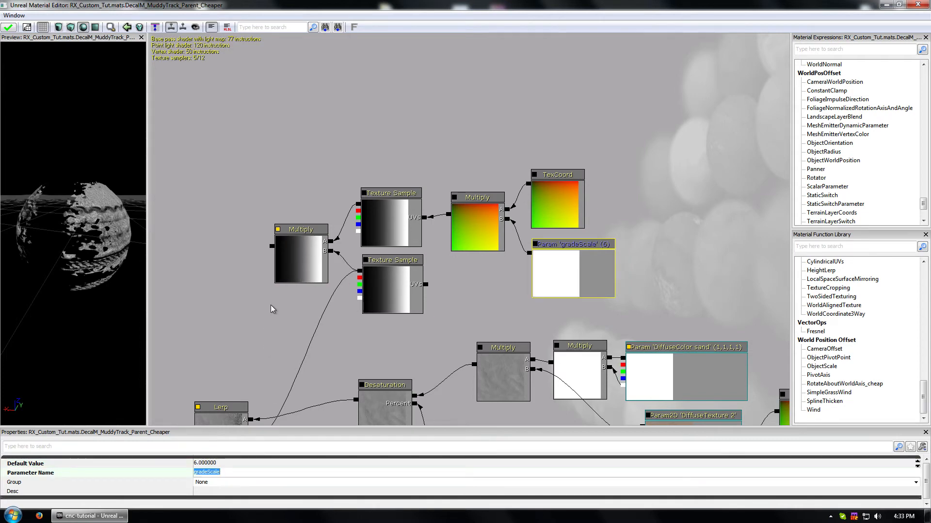
Step: Connect the gradient Multiply's output to the Lerp's Alpha and inspect the blend on the preview sphere
{"action": "left_click_drag", "start_coordinate": [265, 264], "coordinate": [290, 358]}
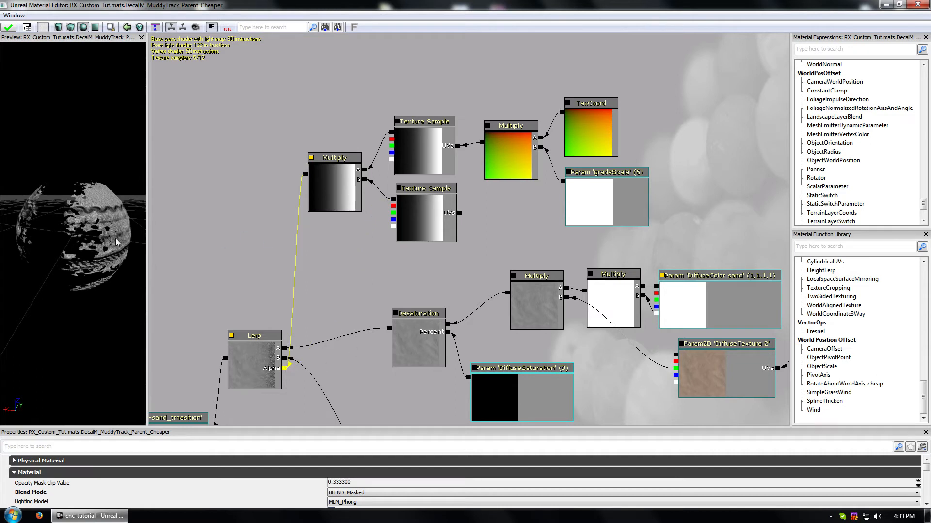
{"action": "left_click_drag", "start_coordinate": [116, 242], "coordinate": [82, 255]}
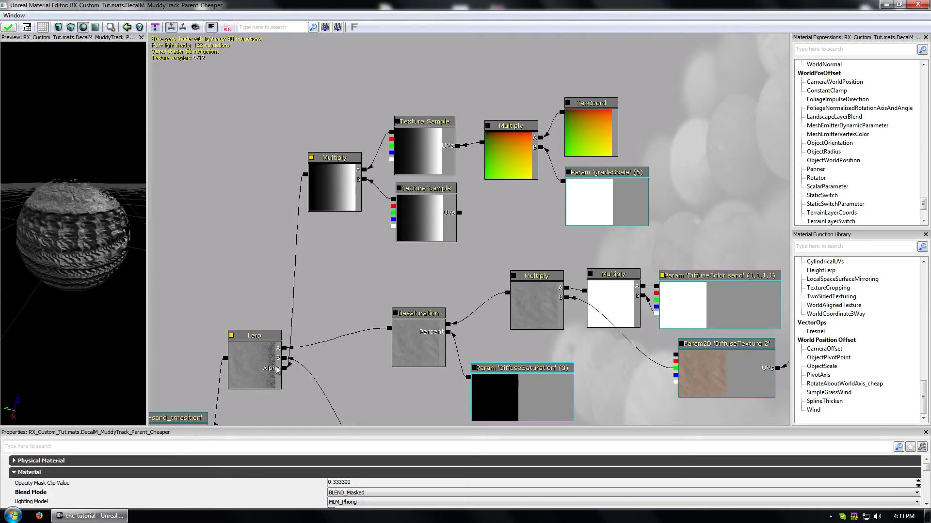
{"action": "left_click", "coordinate": [603, 137]}
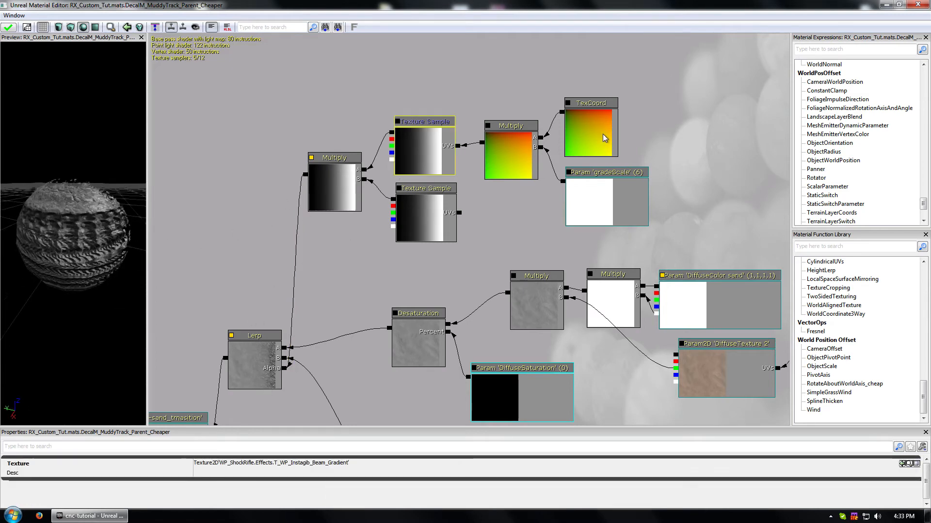
Step: Set the gradeScale parameter's default value to 10 and inspect the gradient Multiply and Lerp nodes
{"action": "left_click", "coordinate": [594, 195]}
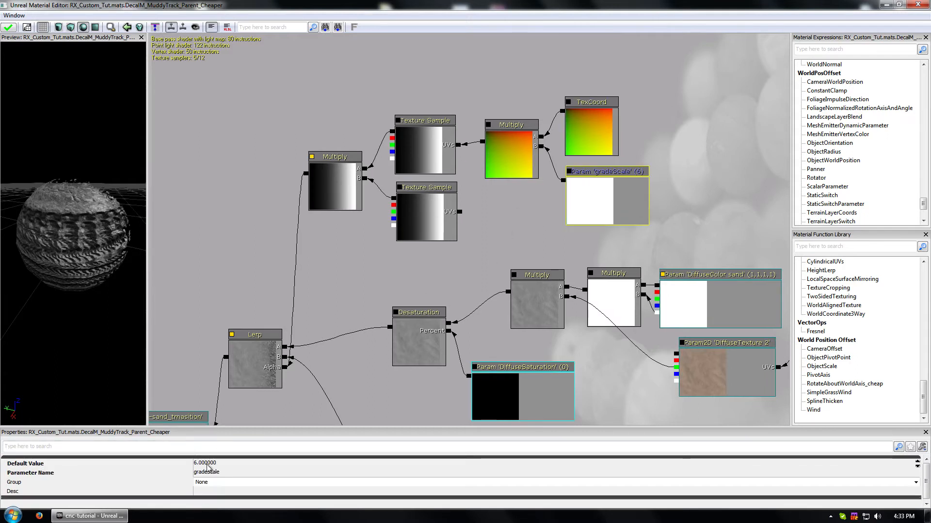
{"action": "left_click", "coordinate": [206, 464]}
{"action": "type", "text": "10"}
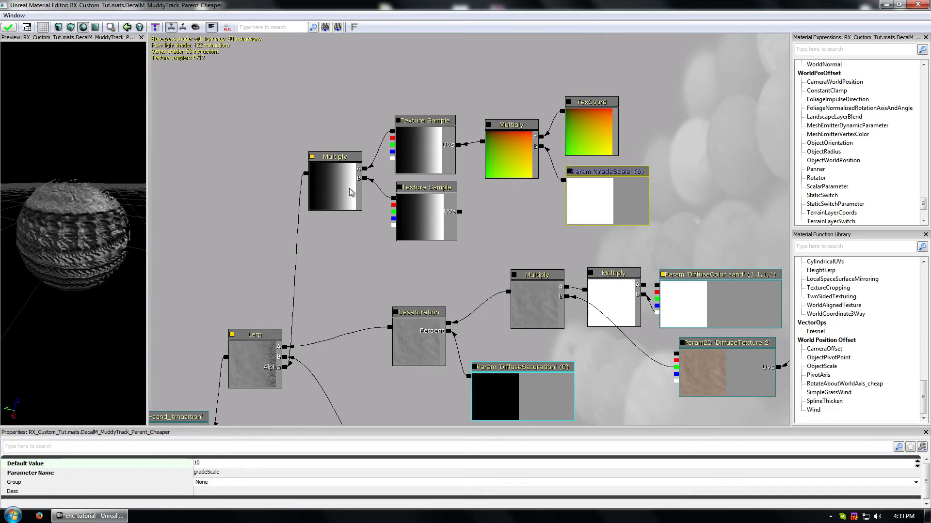
{"action": "key", "text": "Tab"}
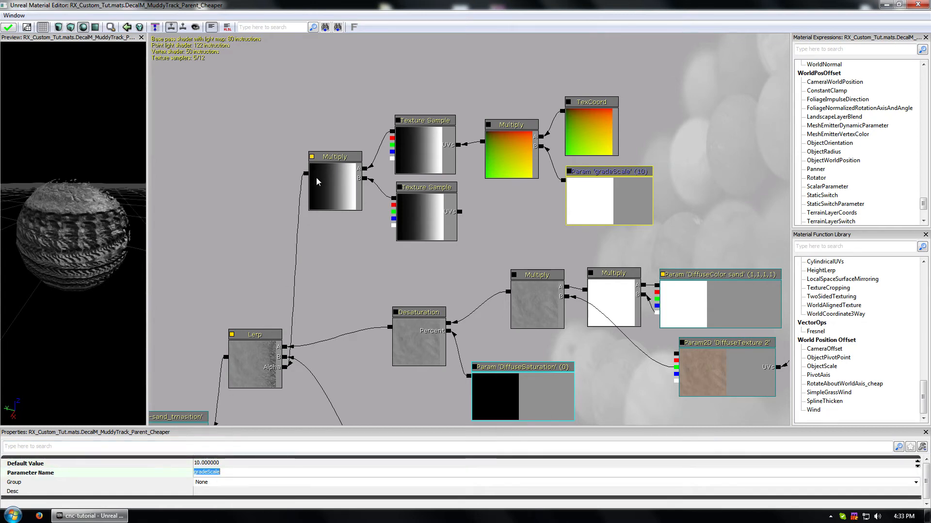
{"action": "left_click", "coordinate": [311, 270]}
{"action": "left_click", "coordinate": [340, 192]}
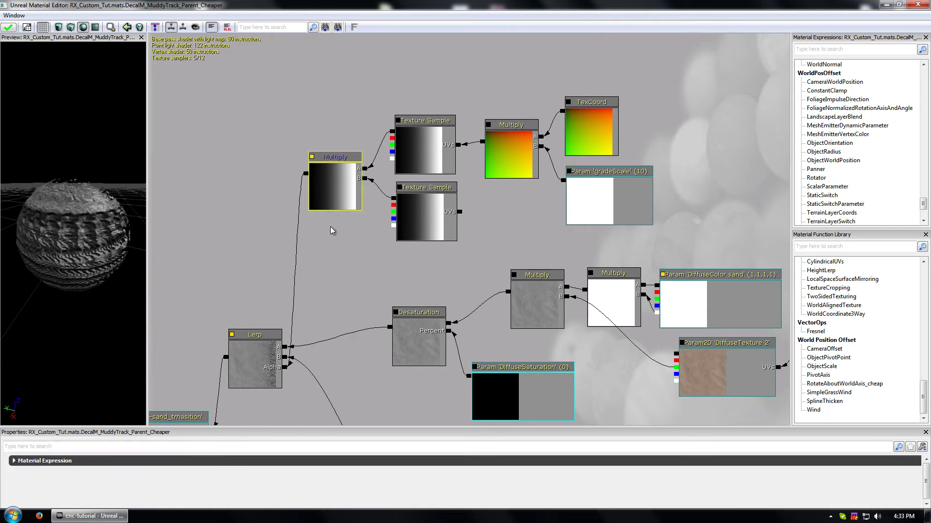
{"action": "left_click", "coordinate": [264, 363]}
Step: Set the UTiling of the gradient's TexCoord node to 2
{"action": "left_click", "coordinate": [594, 214]}
{"action": "left_click", "coordinate": [605, 136]}
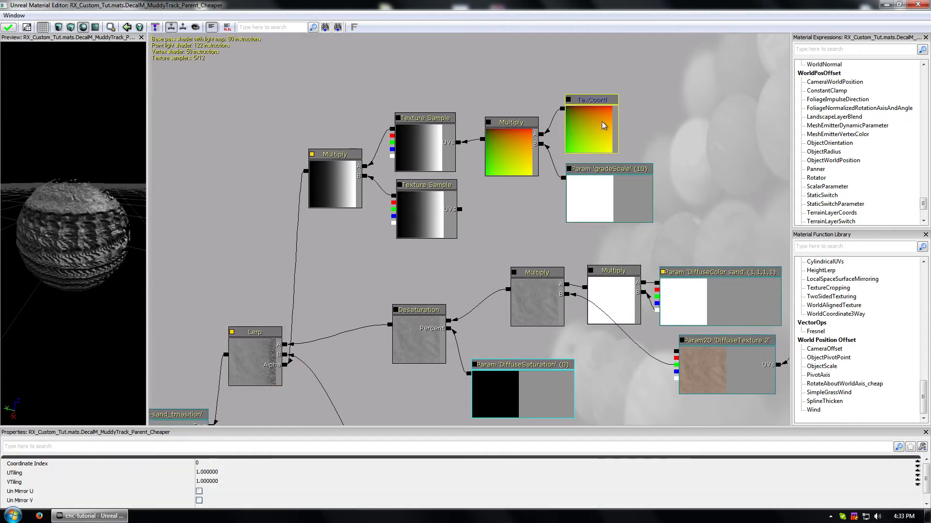
{"action": "left_click", "coordinate": [203, 474]}
{"action": "type", "text": "2"}
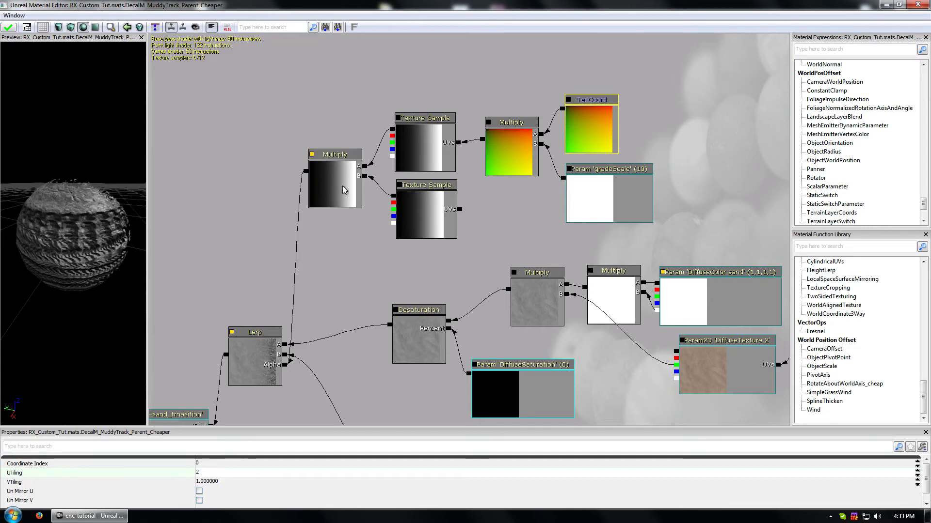
{"action": "key", "text": "Tab"}
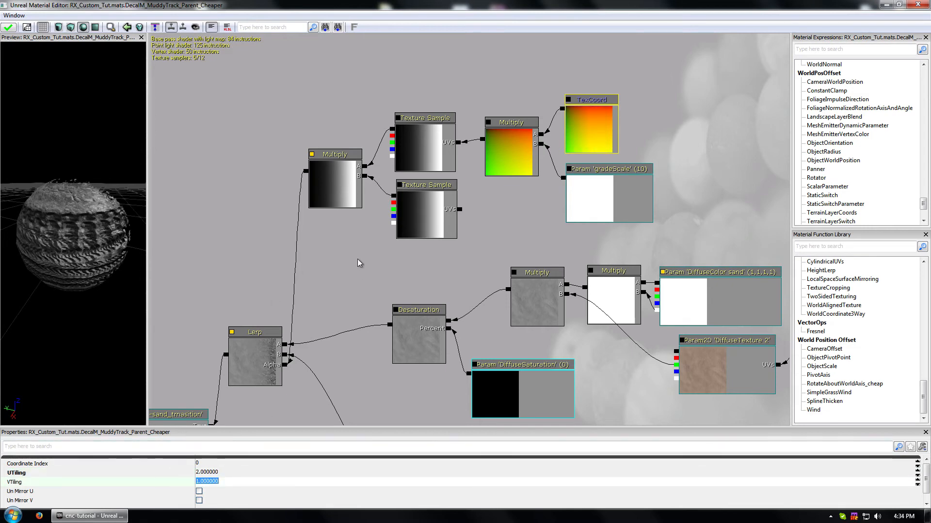
Step: Connect the upper gradient Texture Sample directly to the Lerp's Alpha and check the result on the preview sphere
{"action": "left_click", "coordinate": [454, 202]}
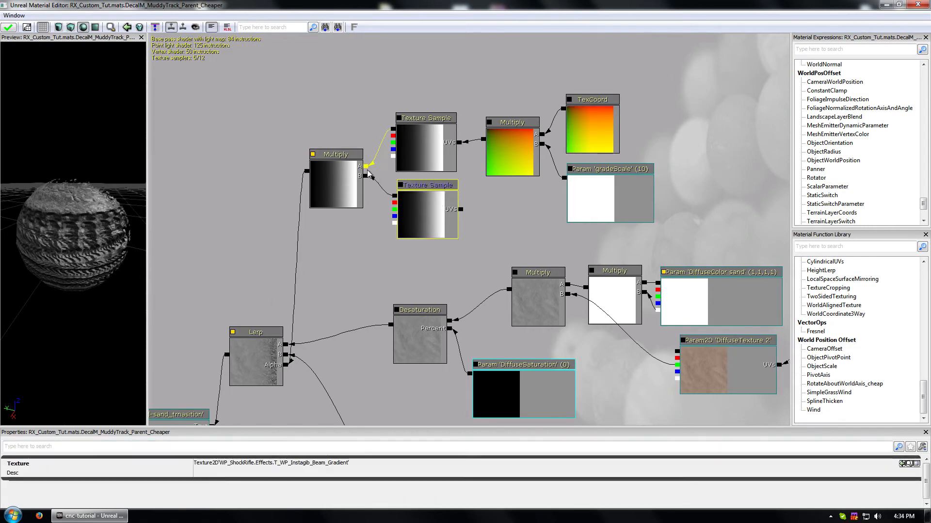
{"action": "left_click", "coordinate": [329, 272]}
{"action": "left_click_drag", "start_coordinate": [329, 269], "coordinate": [289, 370]}
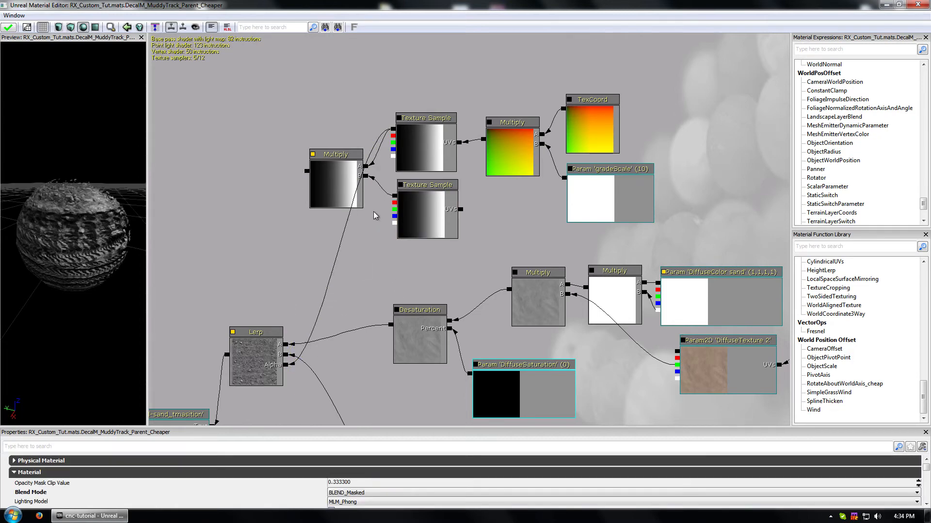
{"action": "left_click_drag", "start_coordinate": [76, 232], "coordinate": [138, 232]}
Step: Enable real-time preview on the upper gradient Texture Sample and check its TexCoord settings
{"action": "left_click", "coordinate": [352, 170]}
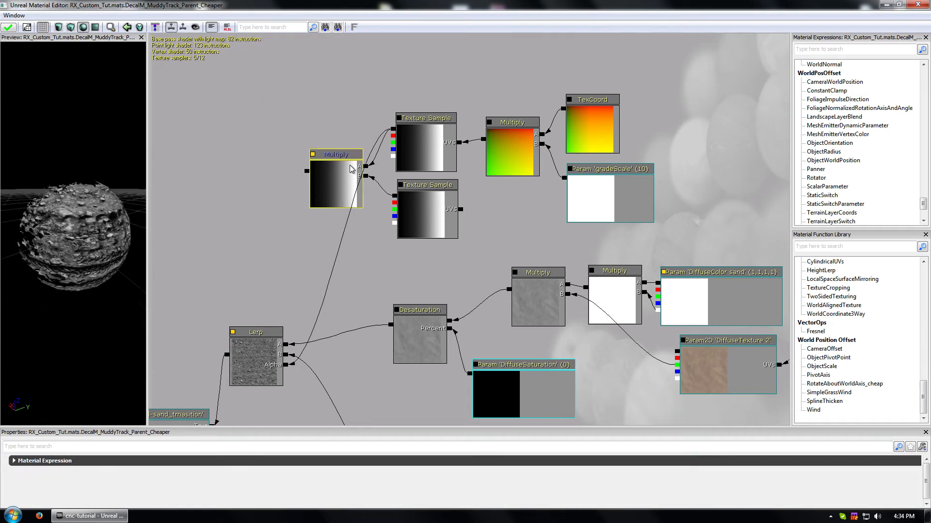
{"action": "left_click", "coordinate": [398, 118]}
{"action": "left_click", "coordinate": [604, 127]}
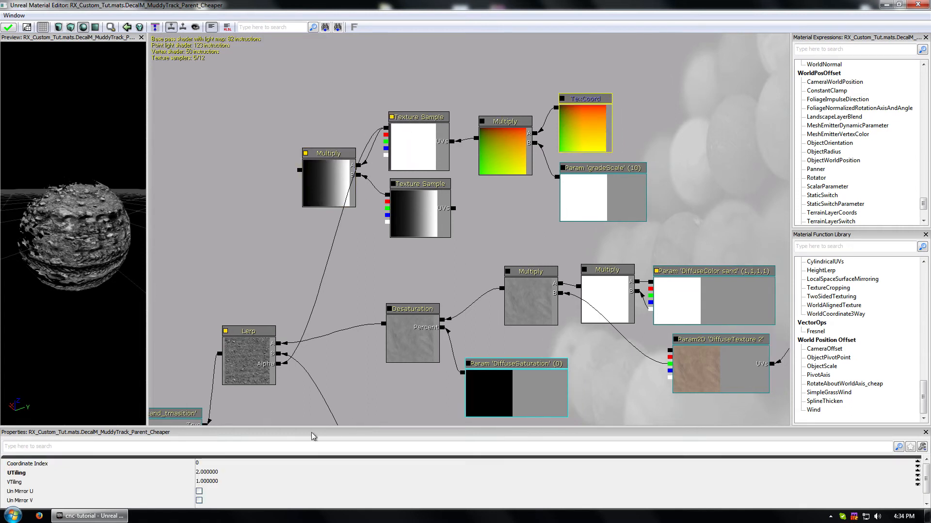
Step: Set the gradeScale parameter's default value to 1 and inspect the transition around the preview sphere
{"action": "left_click", "coordinate": [580, 204]}
{"action": "left_click", "coordinate": [224, 462]}
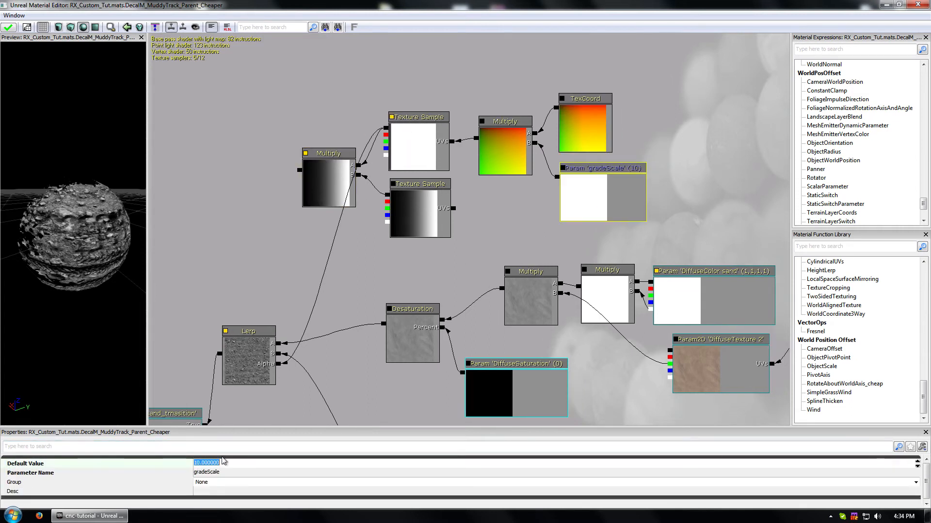
{"action": "type", "text": "1"}
{"action": "key", "text": "Tab"}
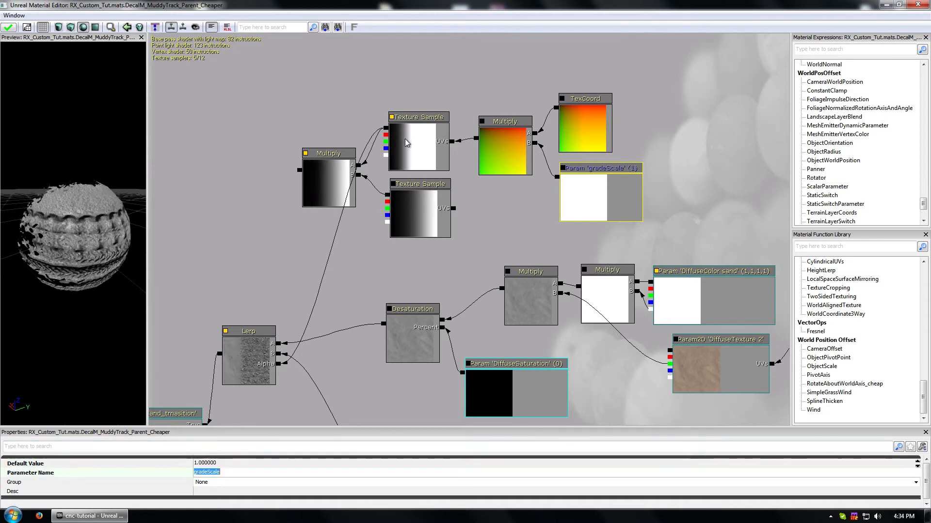
{"action": "left_click_drag", "start_coordinate": [87, 252], "coordinate": [9, 249]}
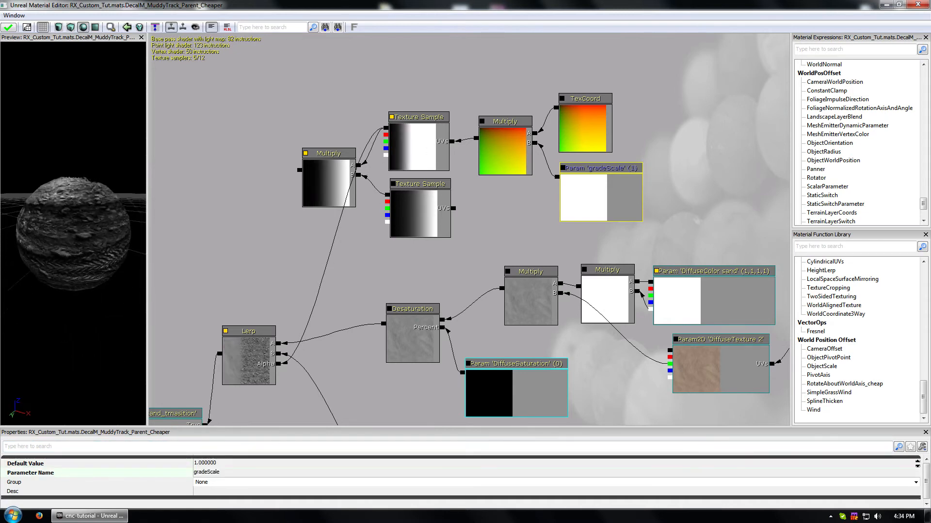
Step: Apply the changes to the DecalM_MuddyTrack_Parent_Cheaper material, and close its editor and the Content Browser to clear the level view
{"action": "left_click_drag", "start_coordinate": [73, 232], "coordinate": [51, 232]}
{"action": "left_click", "coordinate": [7, 26]}
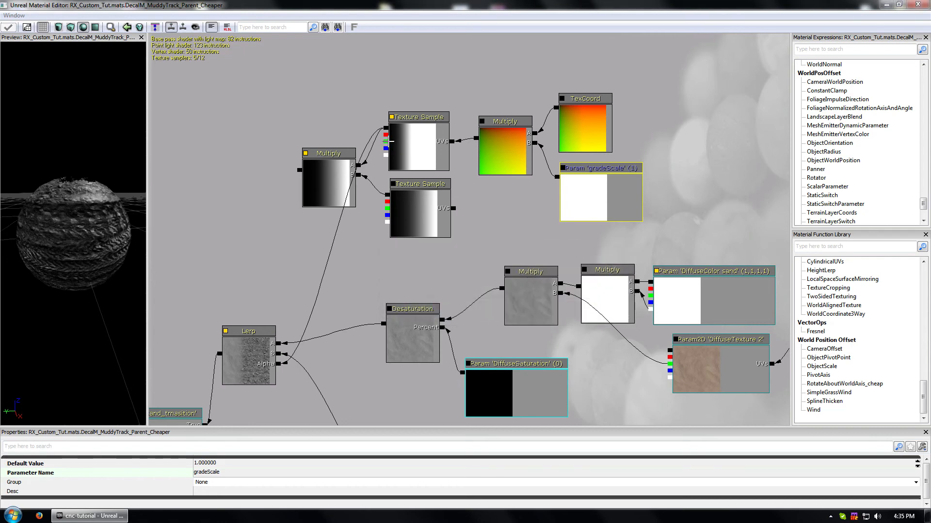
{"action": "left_click", "coordinate": [917, 4]}
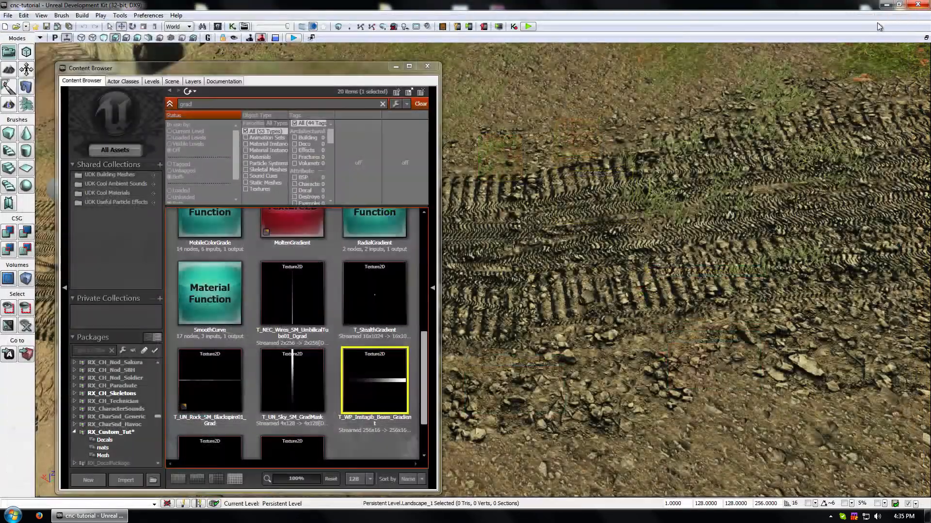
{"action": "left_click", "coordinate": [428, 67]}
Step: Examine the mud-to-sand transition on the tire track decals in the level from several angles
{"action": "left_click_drag", "start_coordinate": [429, 134], "coordinate": [428, 213]}
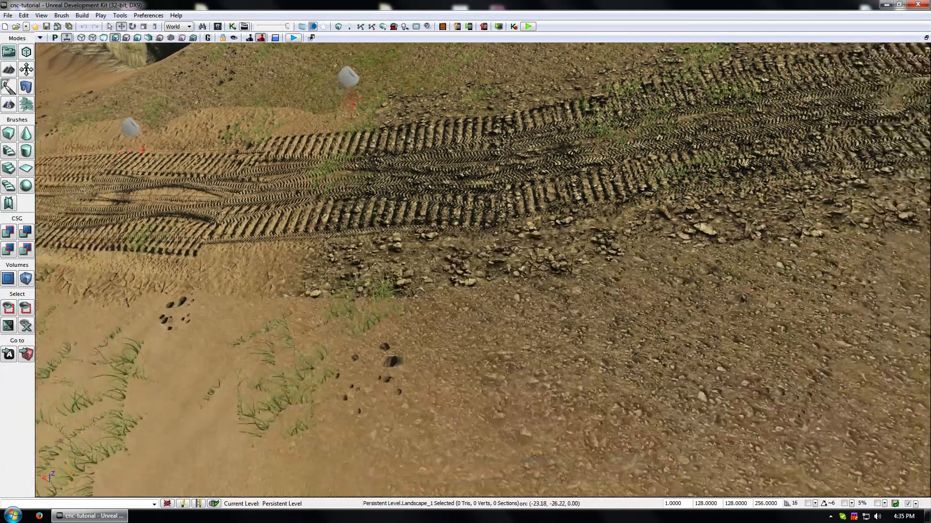
{"action": "mouse_move", "coordinate": [492, 162]}
{"action": "right_mouse_down"}
{"action": "mouse_move", "coordinate": [480, 131]}
{"action": "mouse_move", "coordinate": [493, 163]}
{"action": "right_mouse_up"}
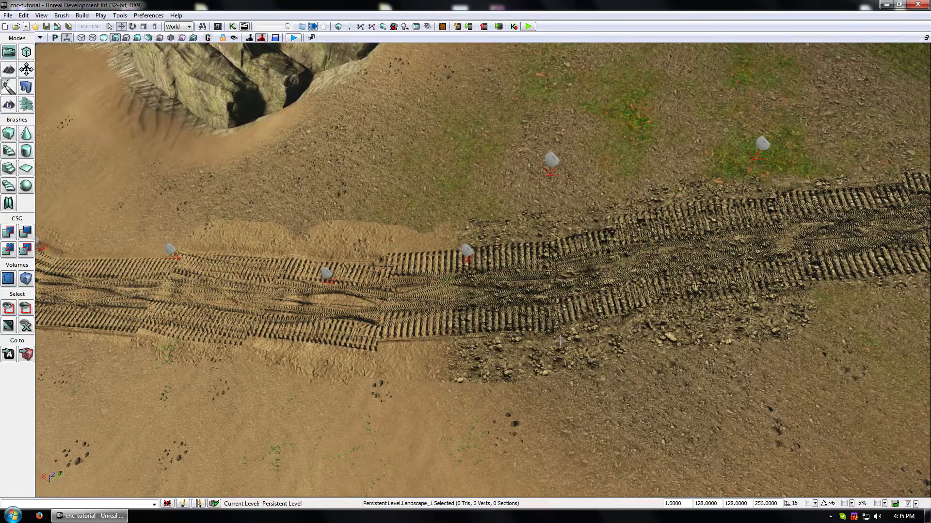
{"action": "mouse_move", "coordinate": [418, 258]}
{"action": "right_mouse_down"}
{"action": "mouse_move", "coordinate": [418, 296]}
{"action": "mouse_move", "coordinate": [418, 257]}
{"action": "right_mouse_up"}
{"action": "mouse_move", "coordinate": [404, 222]}
{"action": "right_mouse_down"}
{"action": "mouse_move", "coordinate": [405, 282]}
{"action": "mouse_move", "coordinate": [404, 222]}
{"action": "right_mouse_up"}
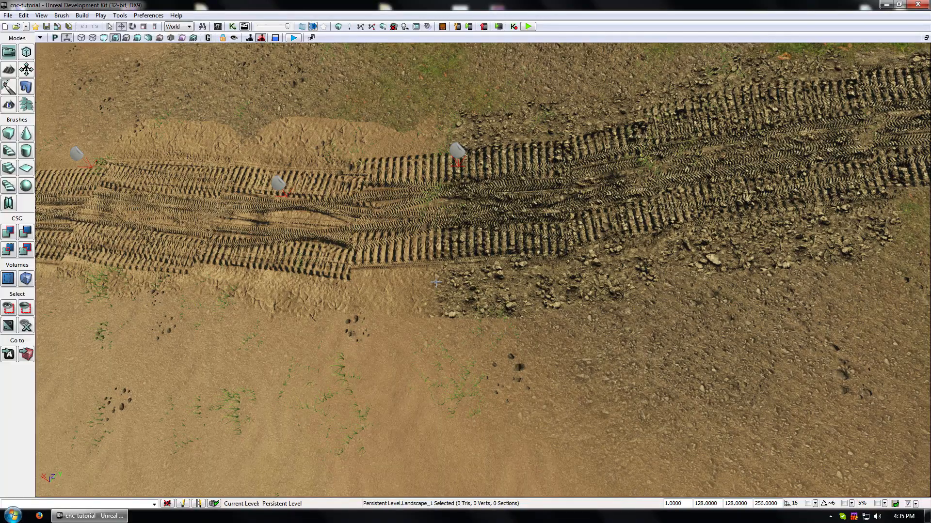
{"action": "right_click_drag", "start_coordinate": [436, 282], "coordinate": [434, 318]}
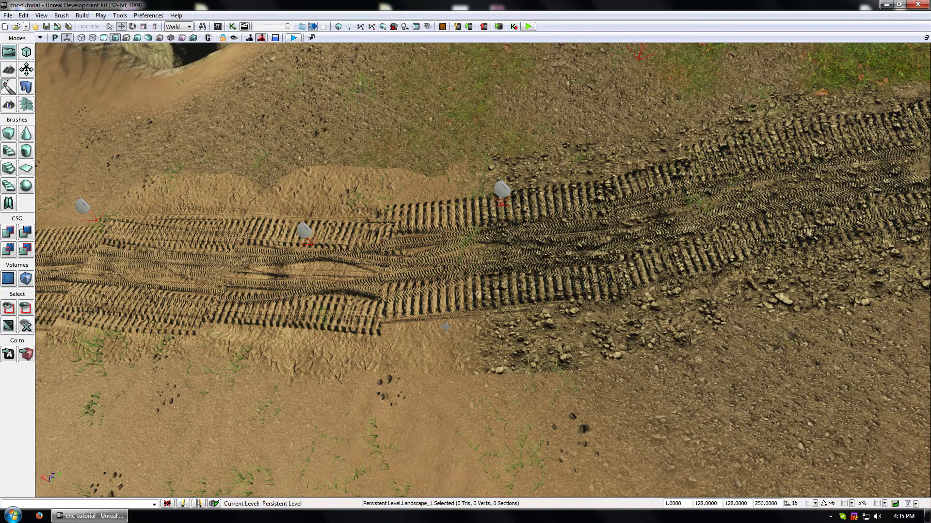
{"action": "left_click_drag", "start_coordinate": [445, 327], "coordinate": [445, 358]}
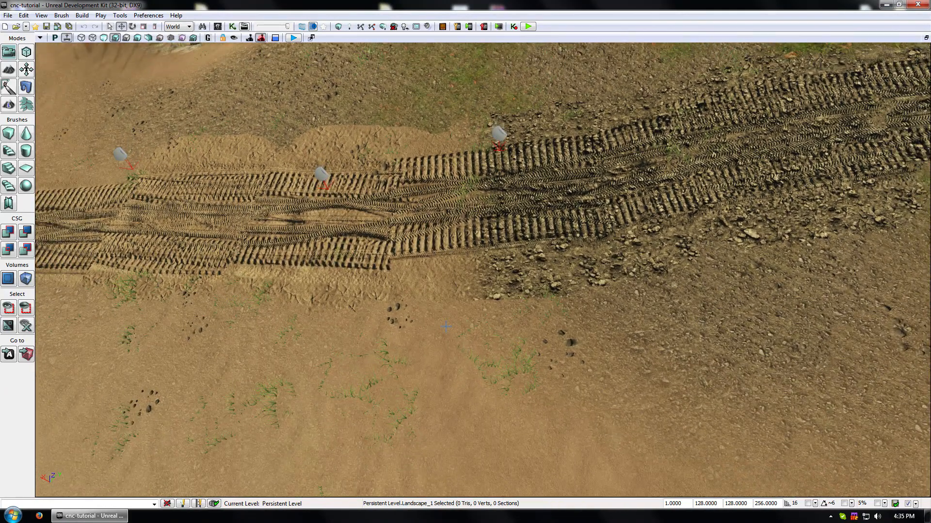